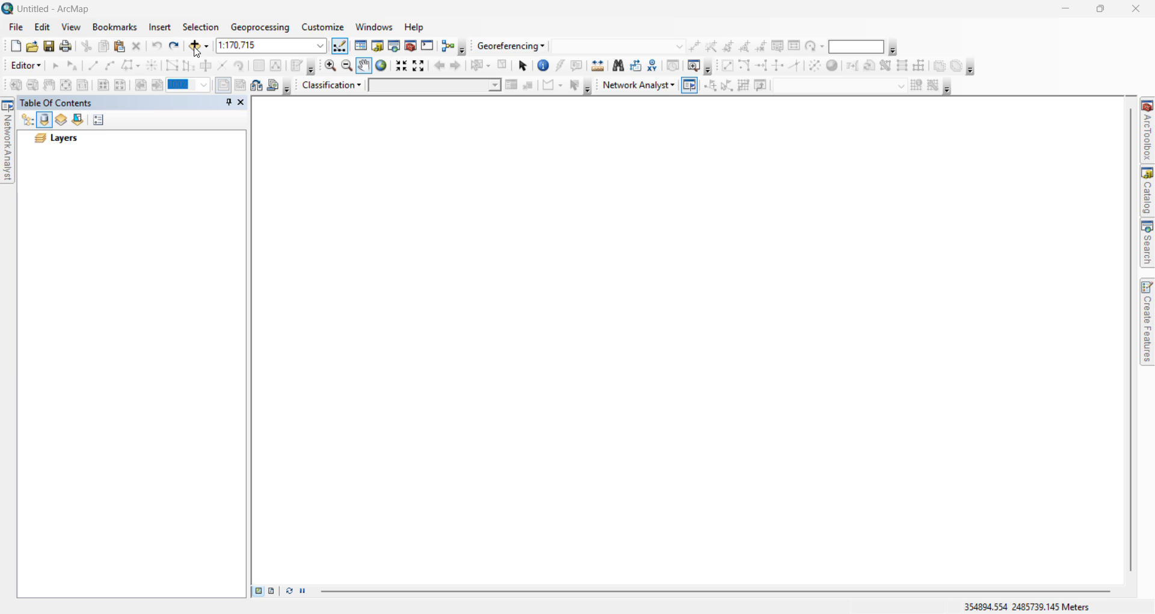
Add the CCC_roads.shp and Wards.shp shapefiles from the Class 02 Project folder to the map
click(197, 50)
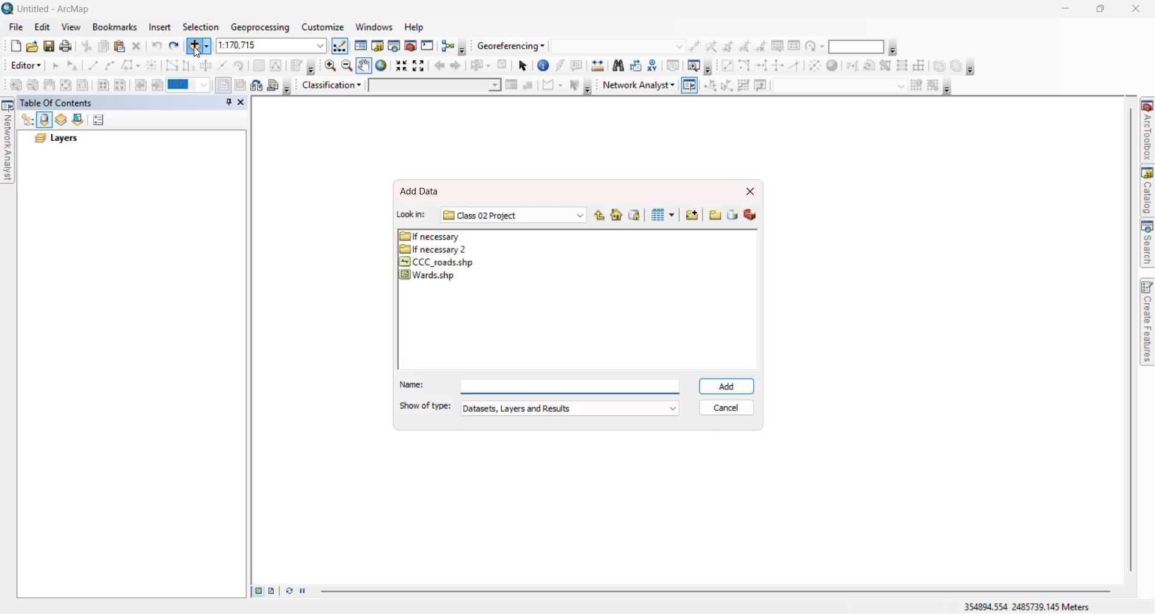
click(447, 265)
shift+click(445, 277)
click(728, 393)
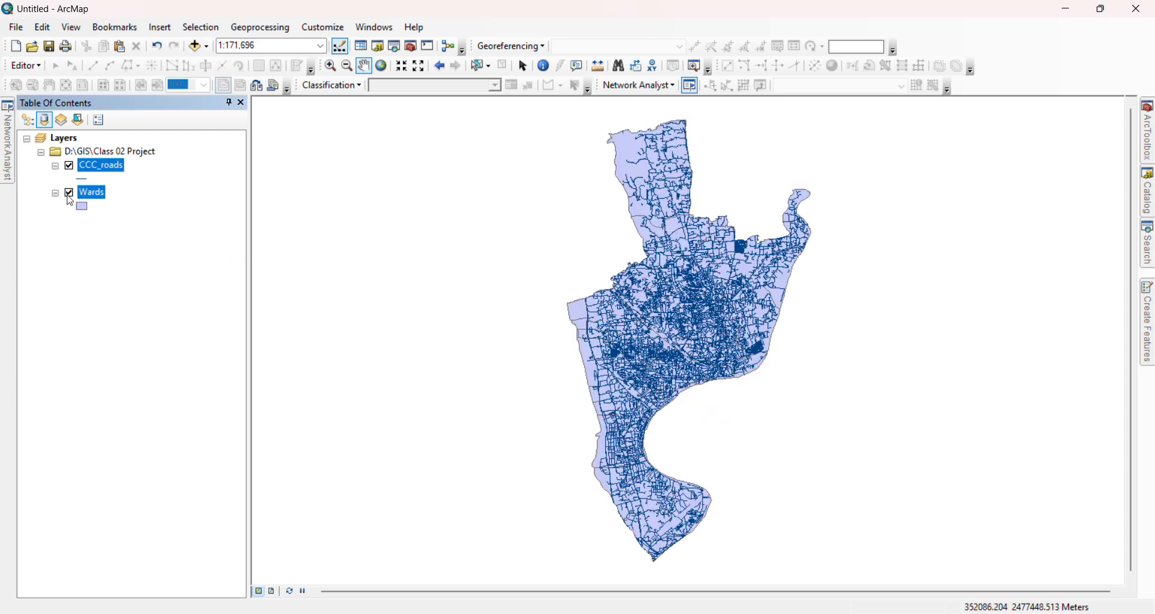
Hide the CCC_roads layer so that only the ward polygons are displayed
click(70, 166)
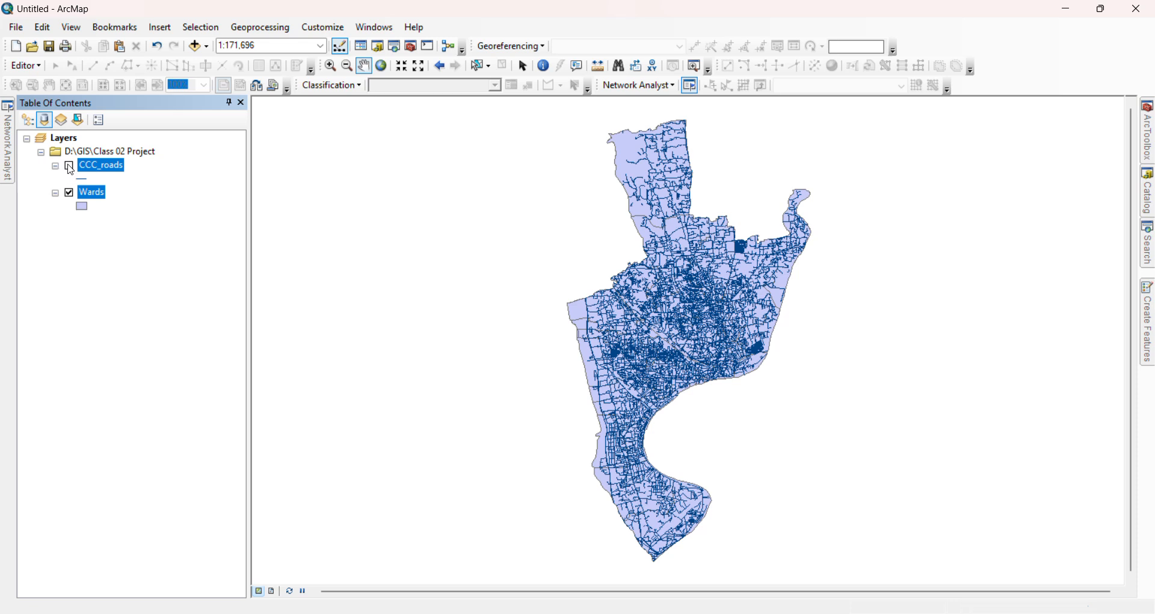
click(70, 167)
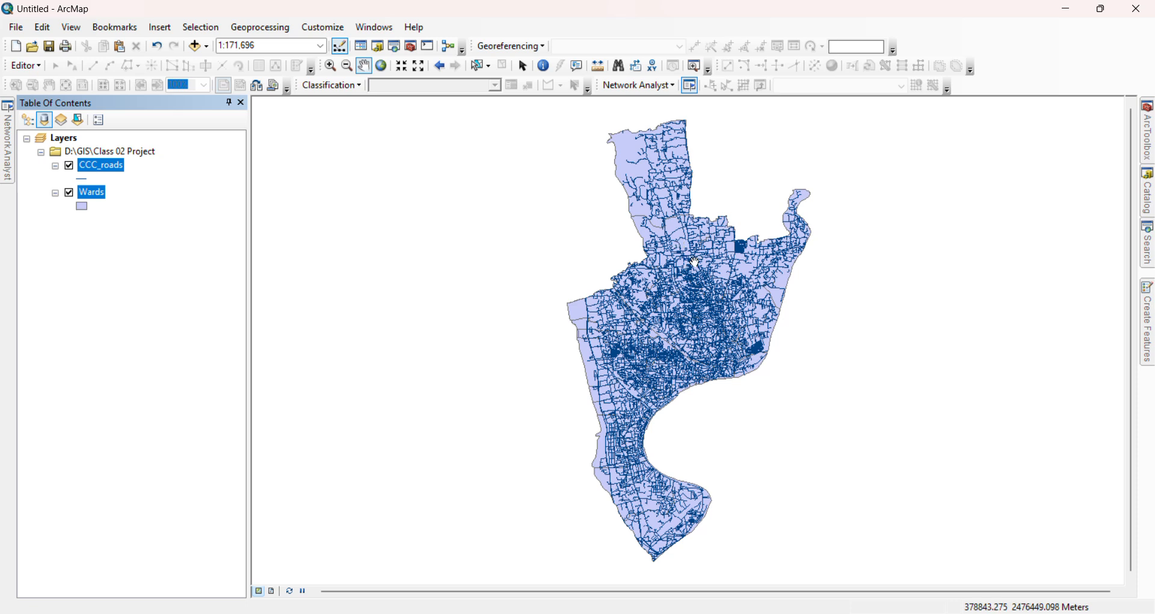
click(70, 166)
Select the three adjoining ward polygons in the east-central part of the city
scroll(756, 324, down, 3)
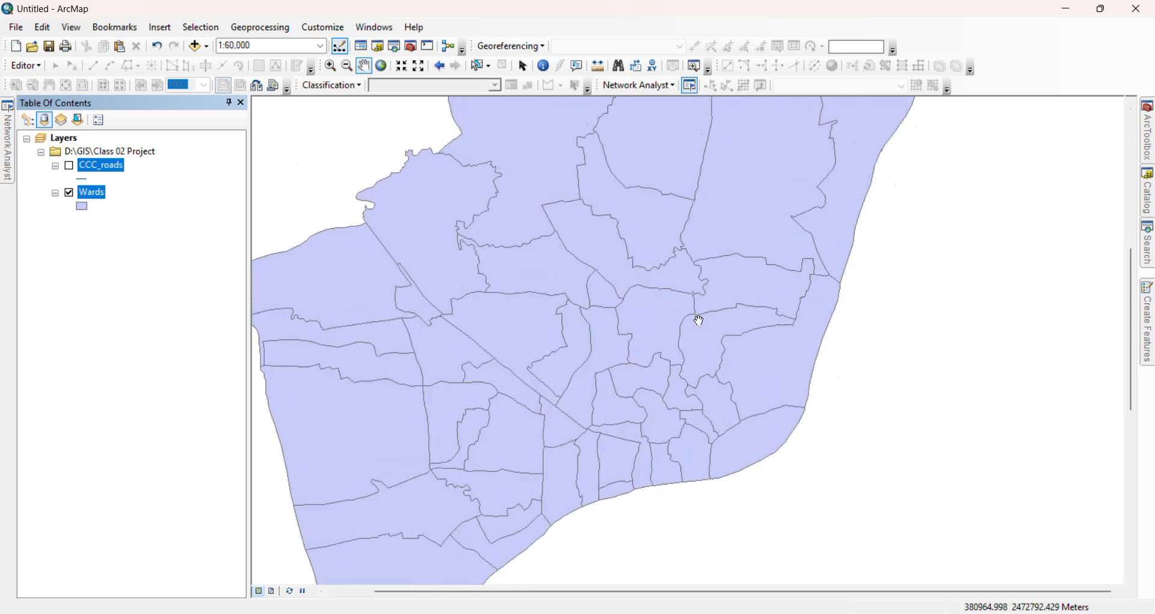
scroll(698, 319, down, 1)
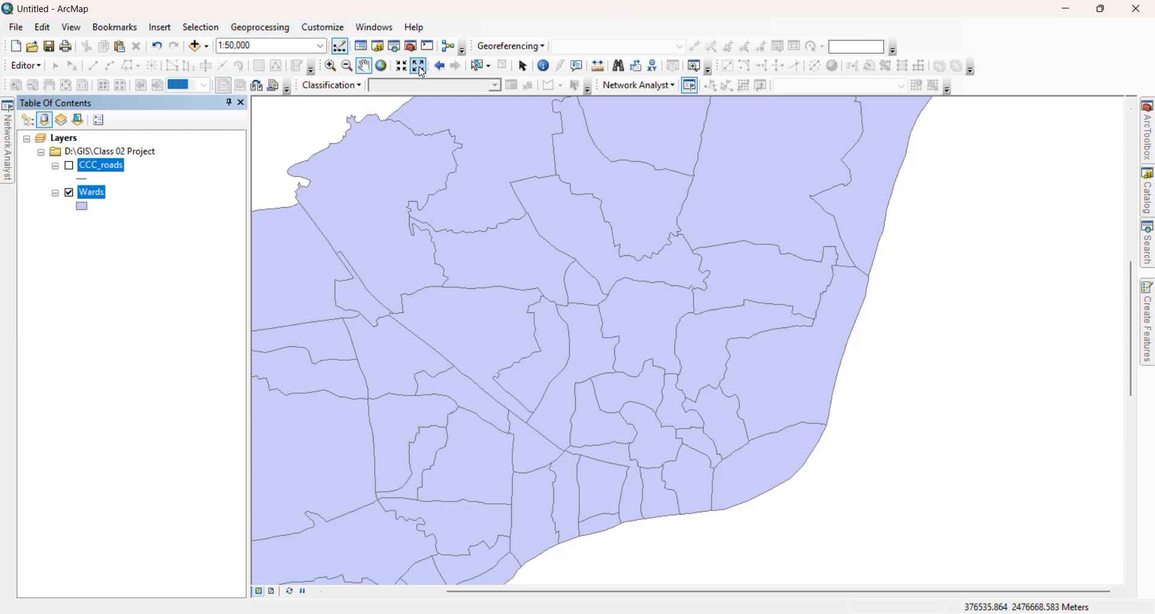
click(480, 65)
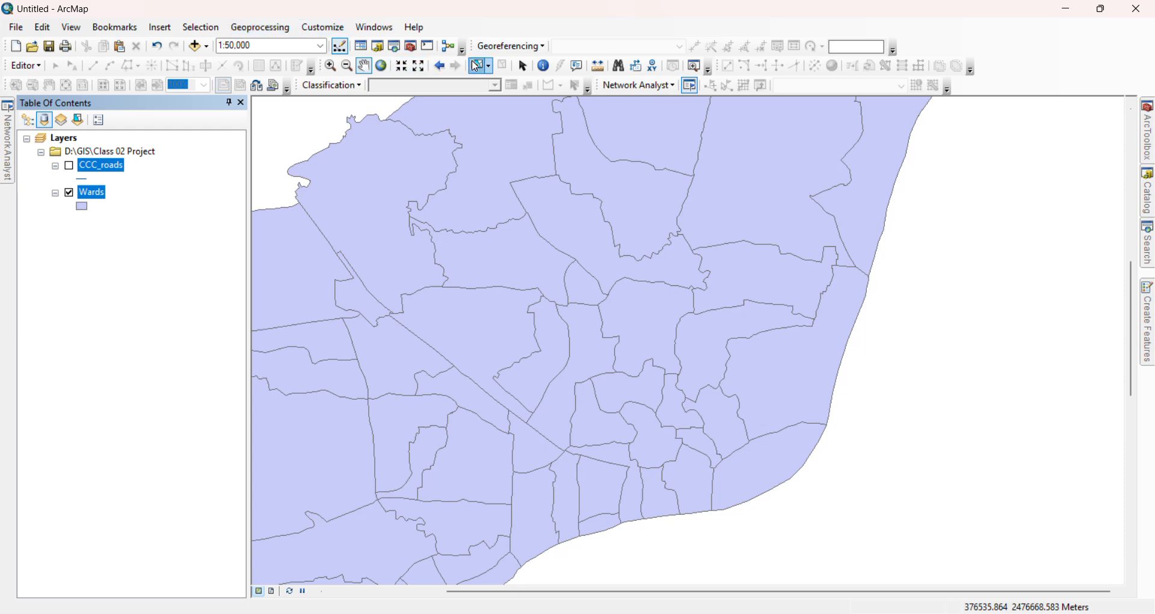
click(693, 314)
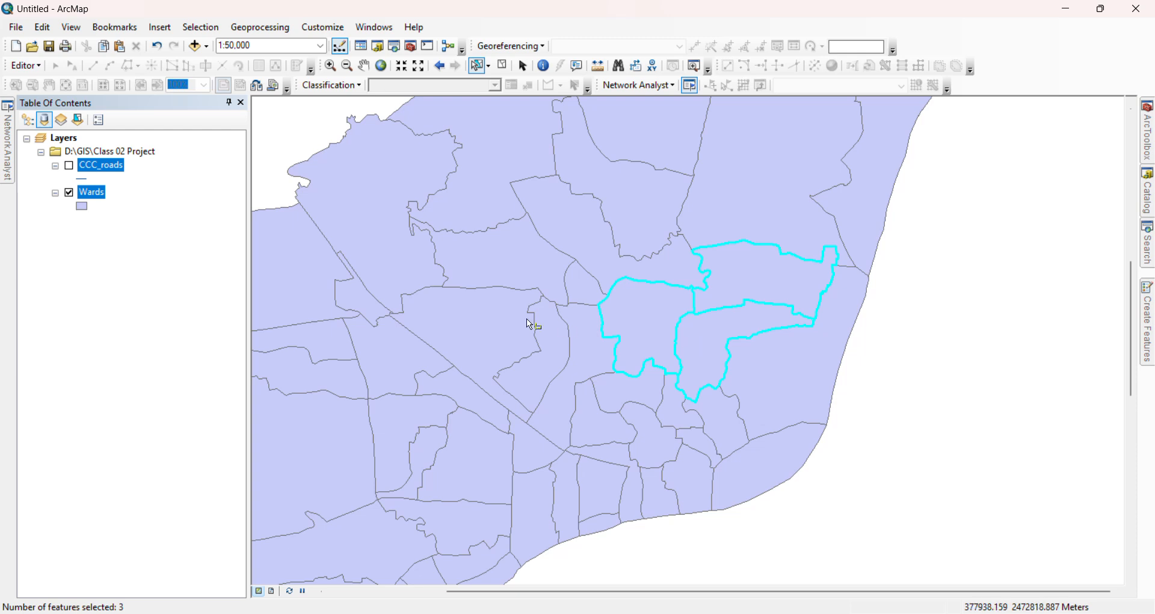
Export the selected Wards features as the shapefile mywards.shp in the Class 02 Project folder and add it to the map
click(104, 193)
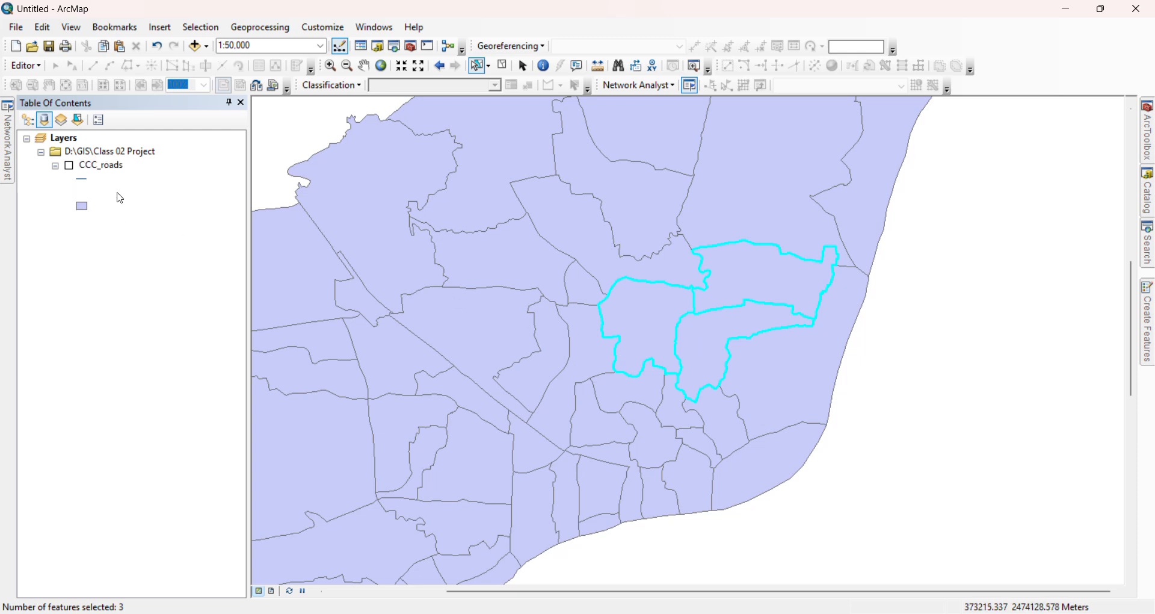
right_click(119, 198)
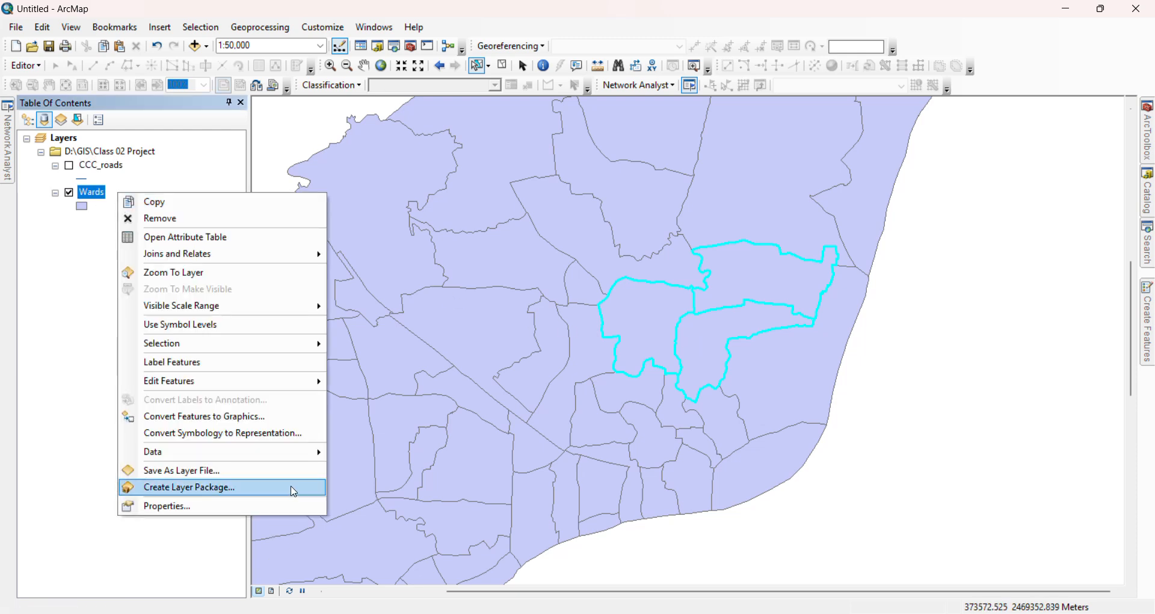
mouse_move(322, 456)
click(374, 471)
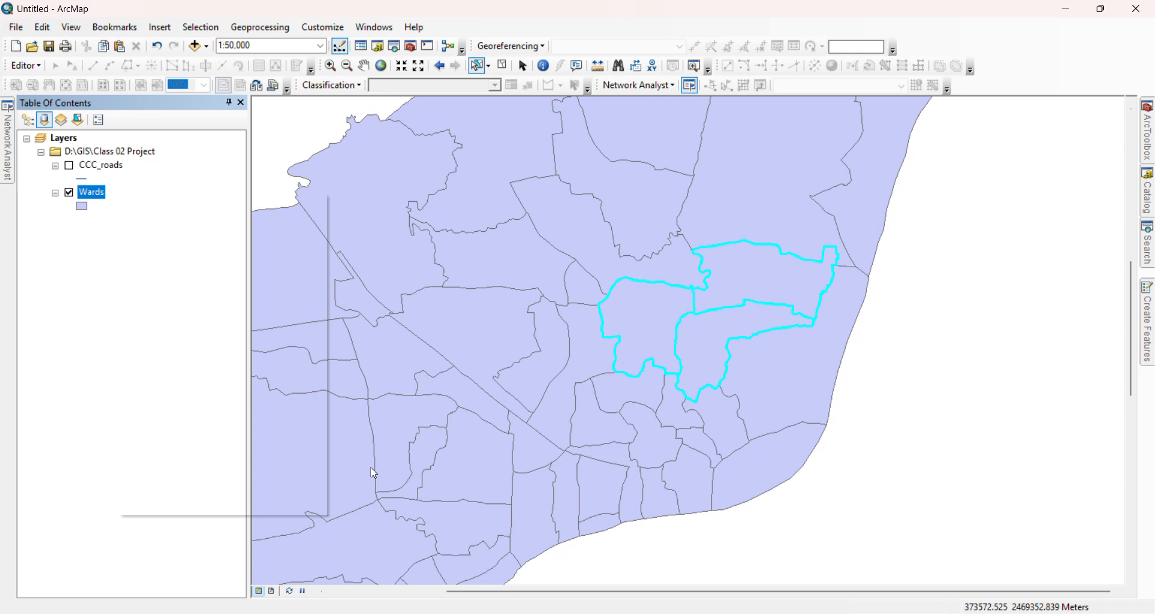
click(706, 338)
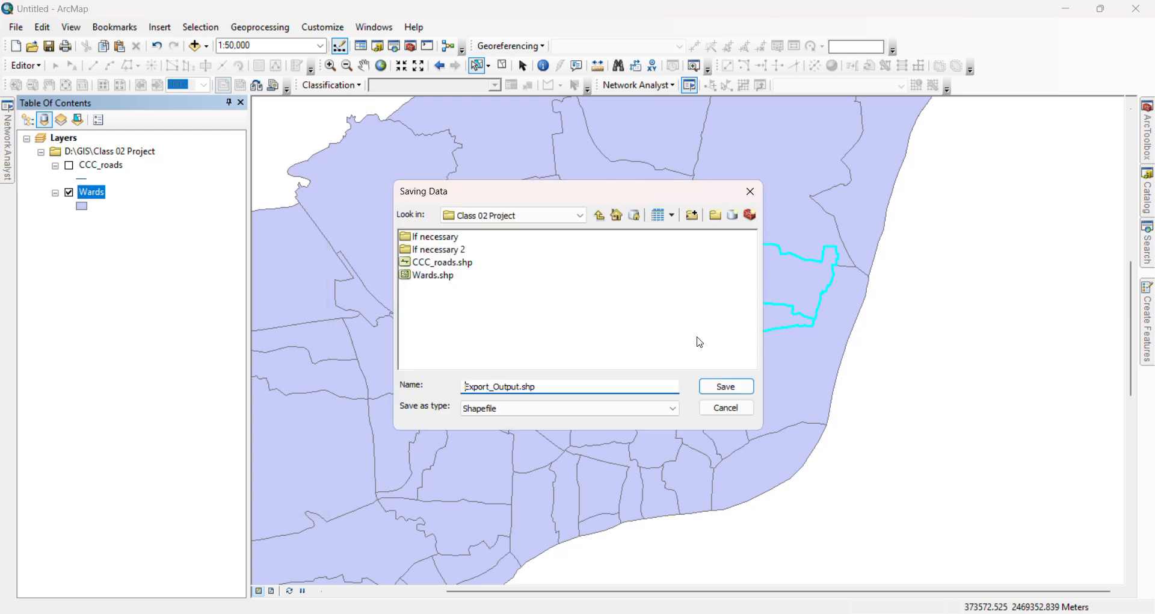
key(BackSpace)
key(BackSpace)
key(BackSpace)
key(BackSpace)
key(BackSpace)
key(BackSpace)
key(BackSpace)
key(BackSpace)
key(BackSpace)
key(BackSpace)
key(BackSpace)
key(BackSpace)
key(BackSpace)
text(mywards)
click(724, 388)
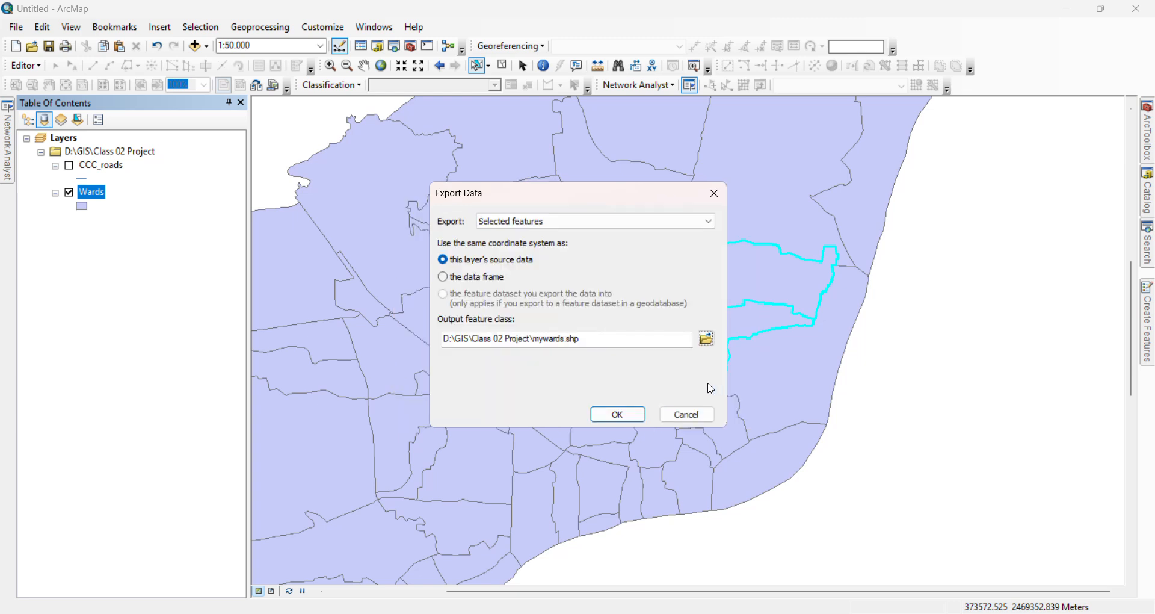
click(611, 413)
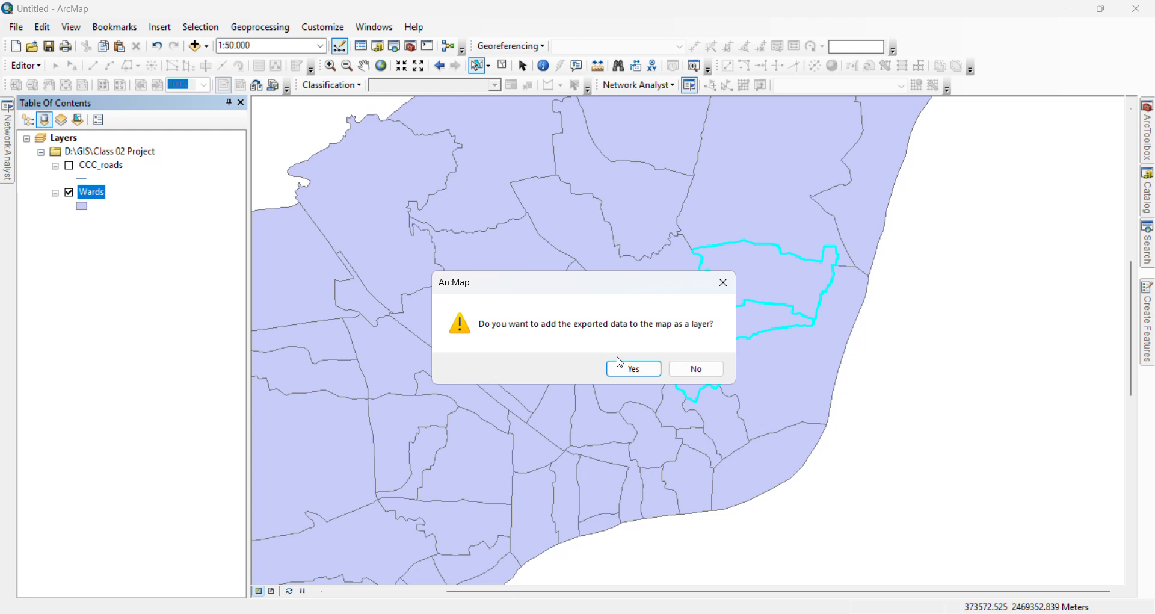
click(626, 367)
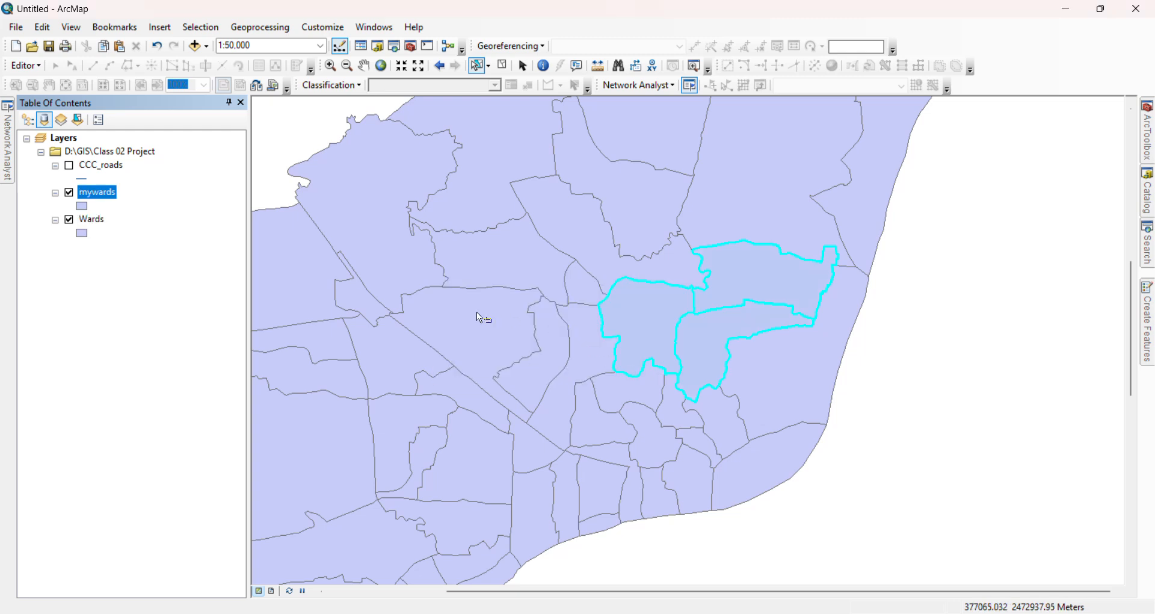
Remove the original Wards layer from the map and turn the CCC_roads layer back on
click(91, 220)
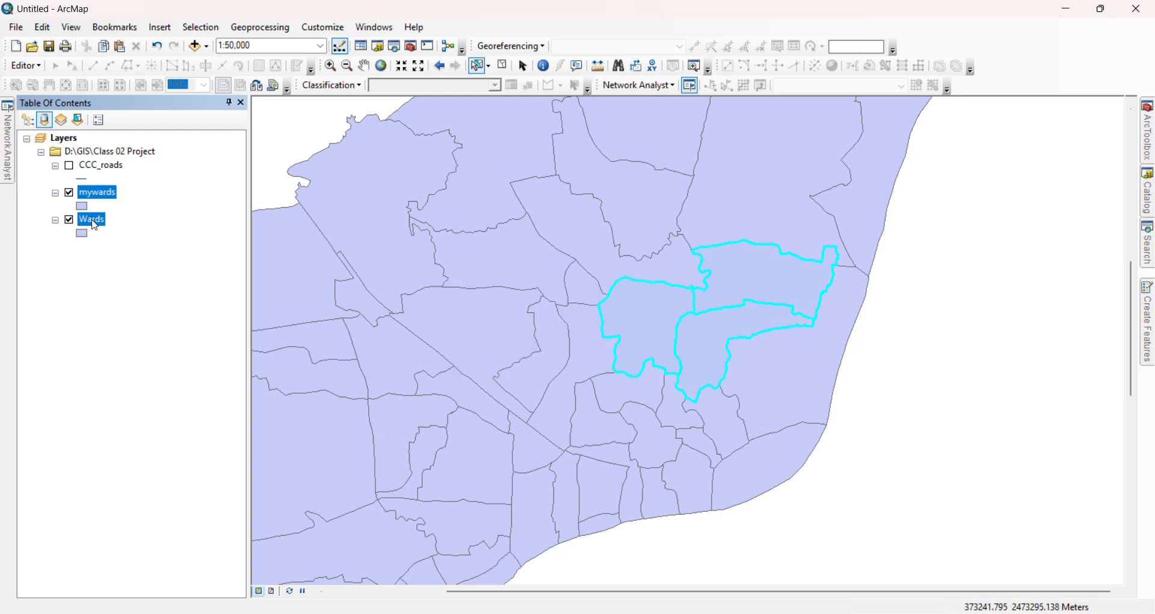
right_click(90, 221)
click(121, 245)
click(69, 193)
click(68, 192)
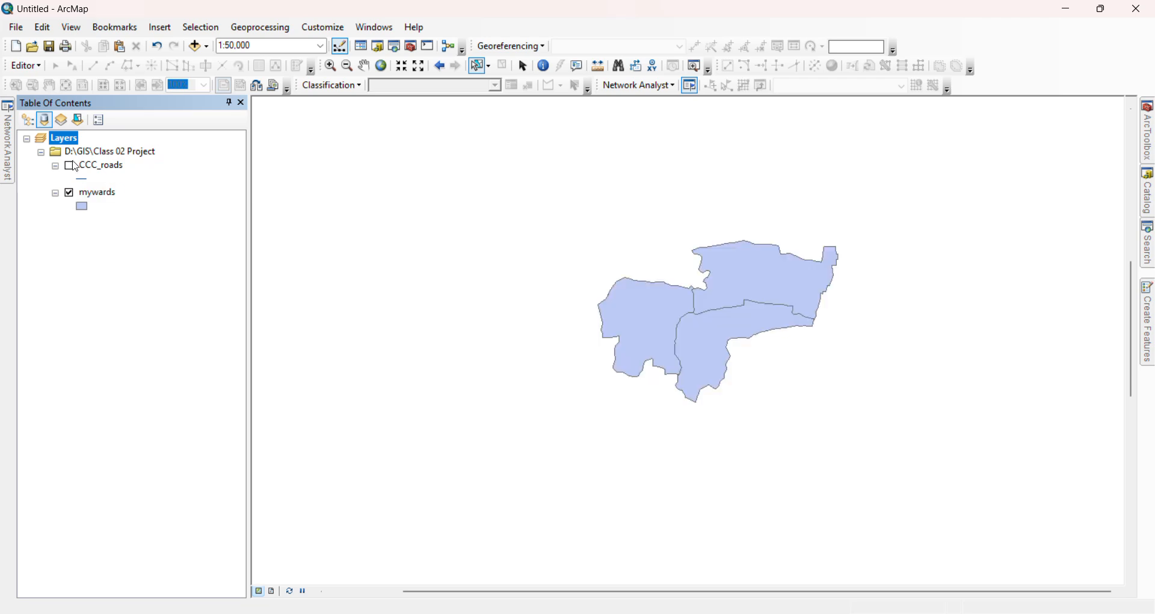
click(70, 166)
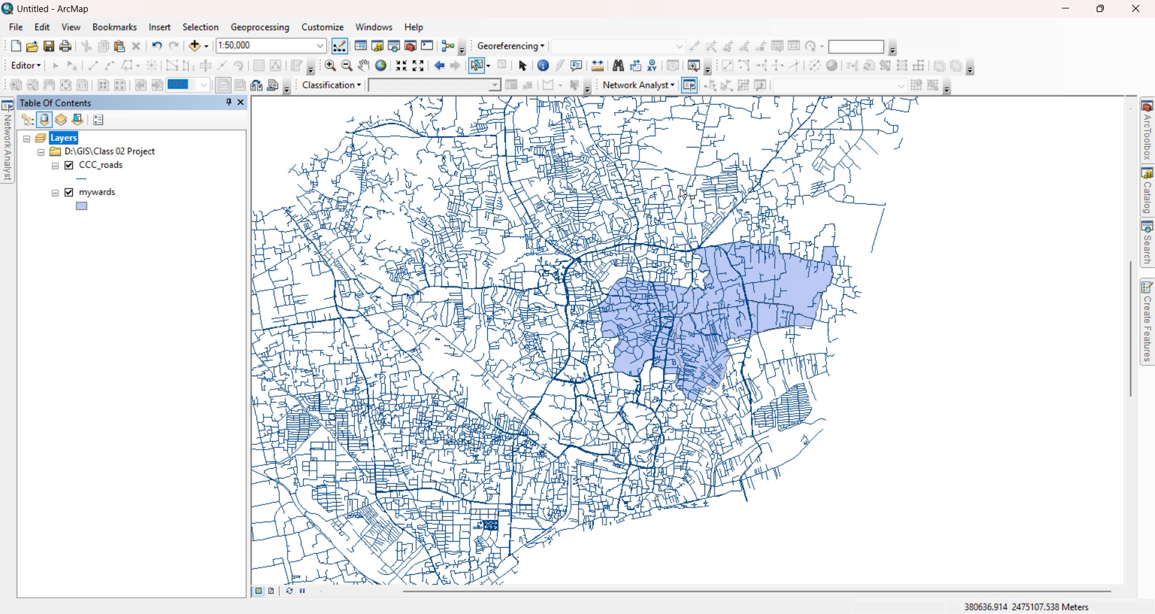
Clip the CCC_roads layer with mywards as the clip features, keeping the default output feature class
click(271, 30)
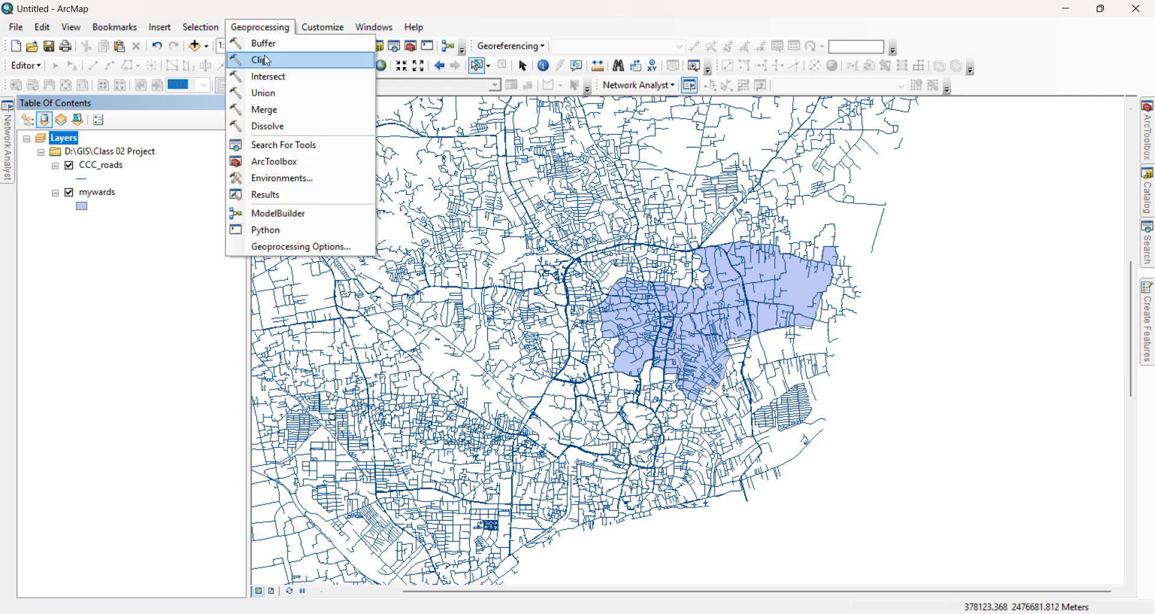
click(258, 56)
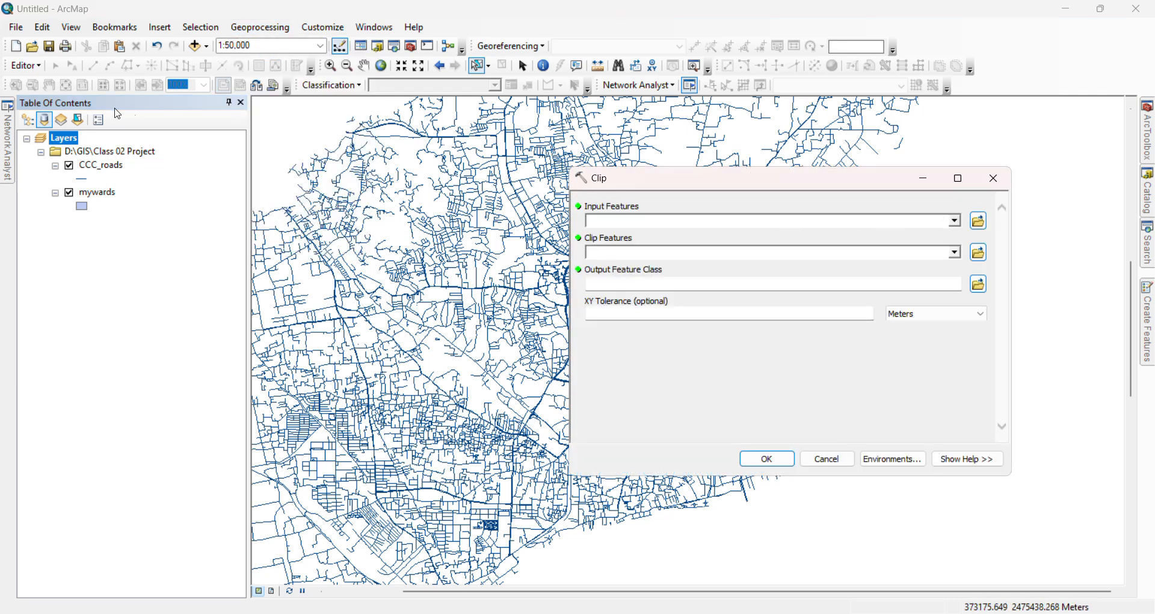
drag(101, 166, 664, 221)
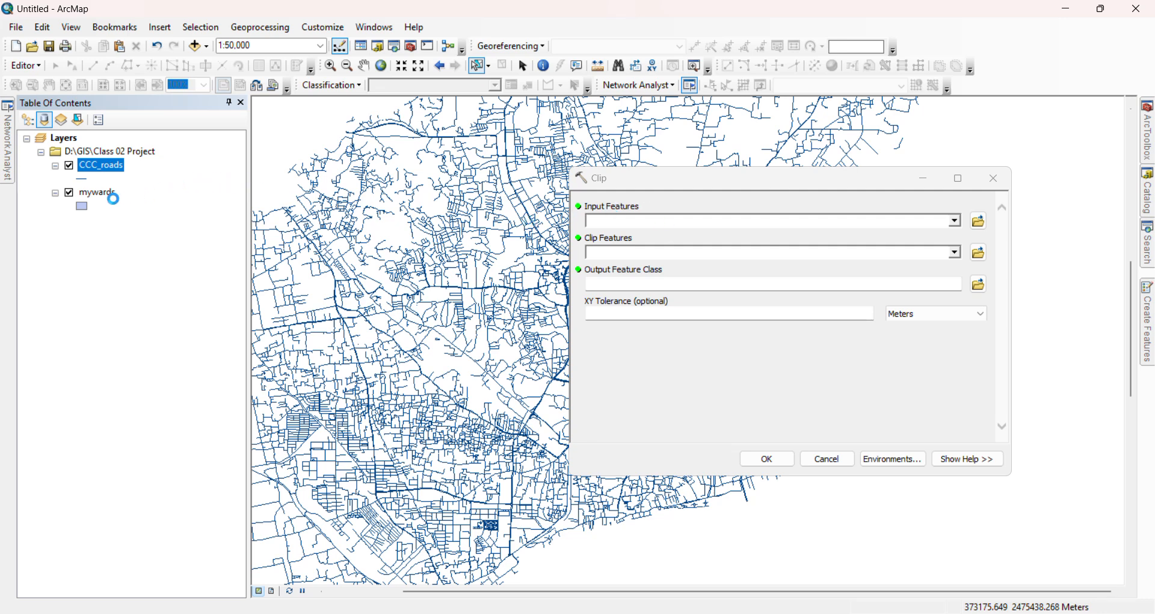
drag(102, 197, 816, 249)
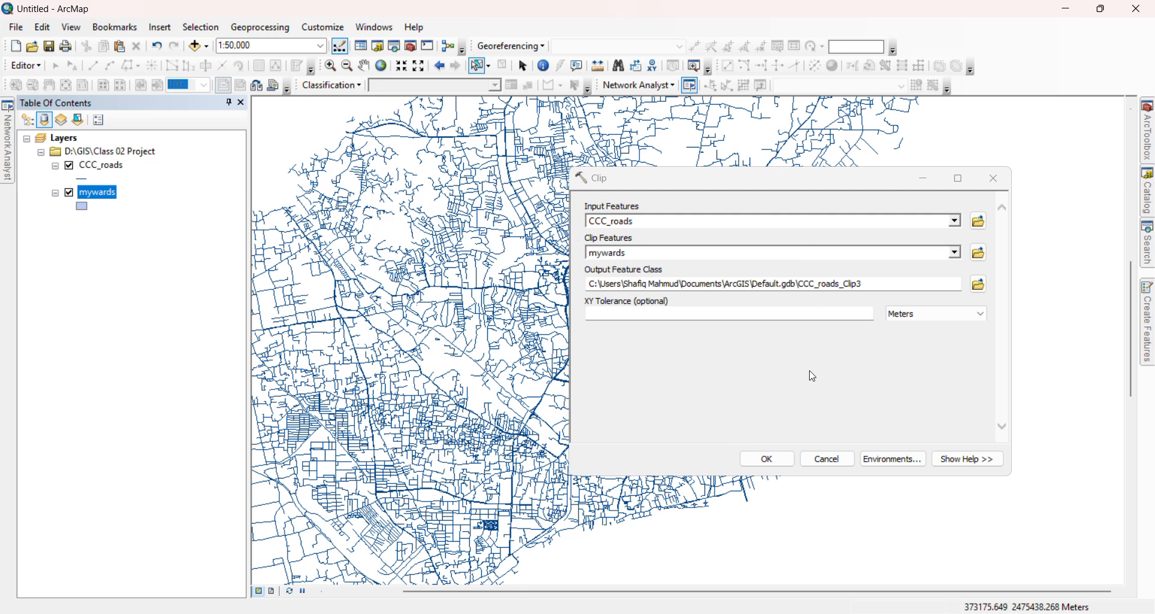
click(768, 459)
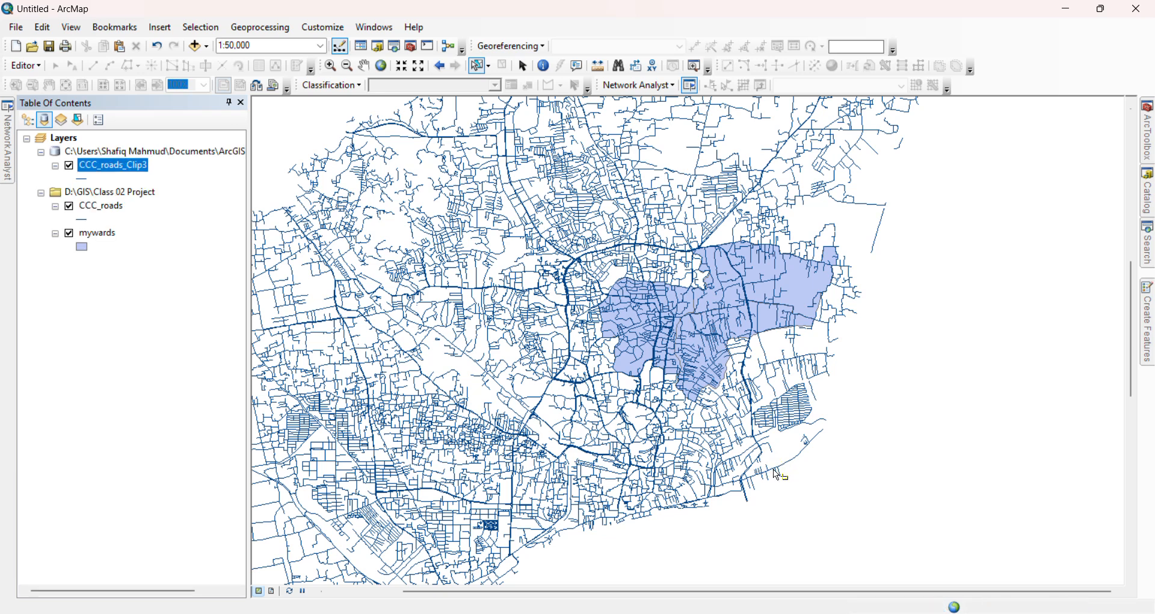
Hide the CCC_roads and mywards layers so that only the clipped roads are displayed
click(70, 206)
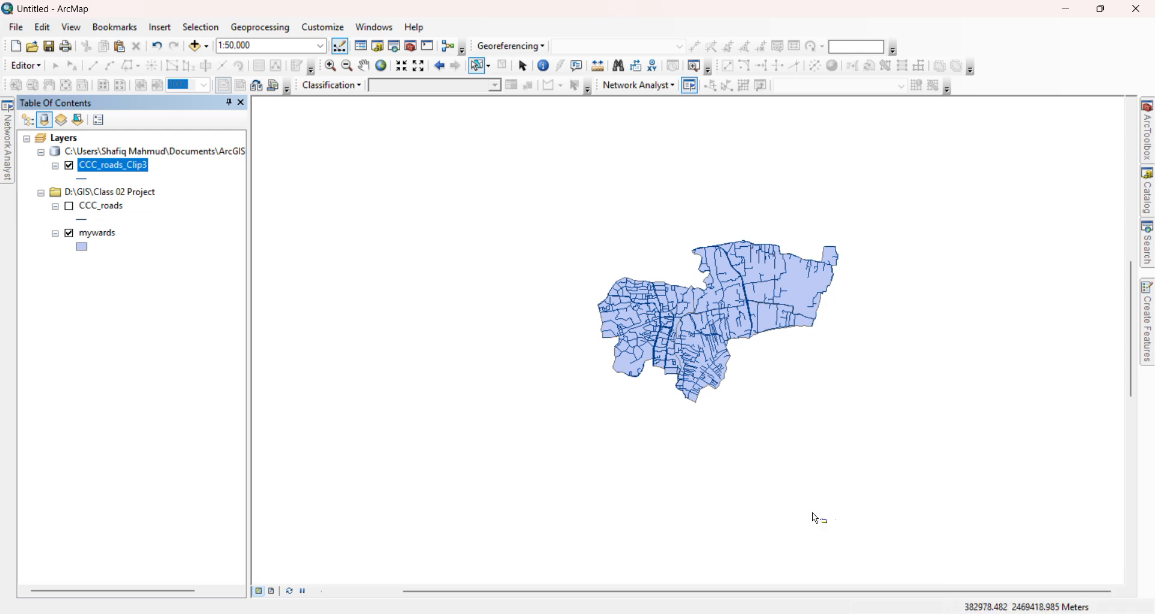
click(70, 233)
scroll(738, 294, up, 3)
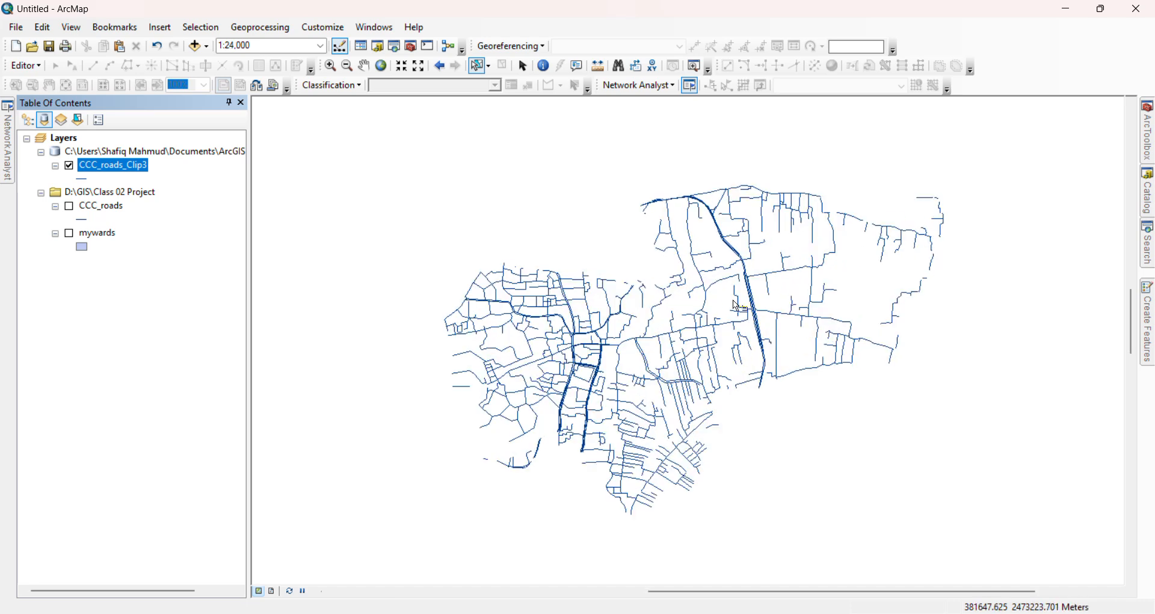
drag(720, 298, 737, 312)
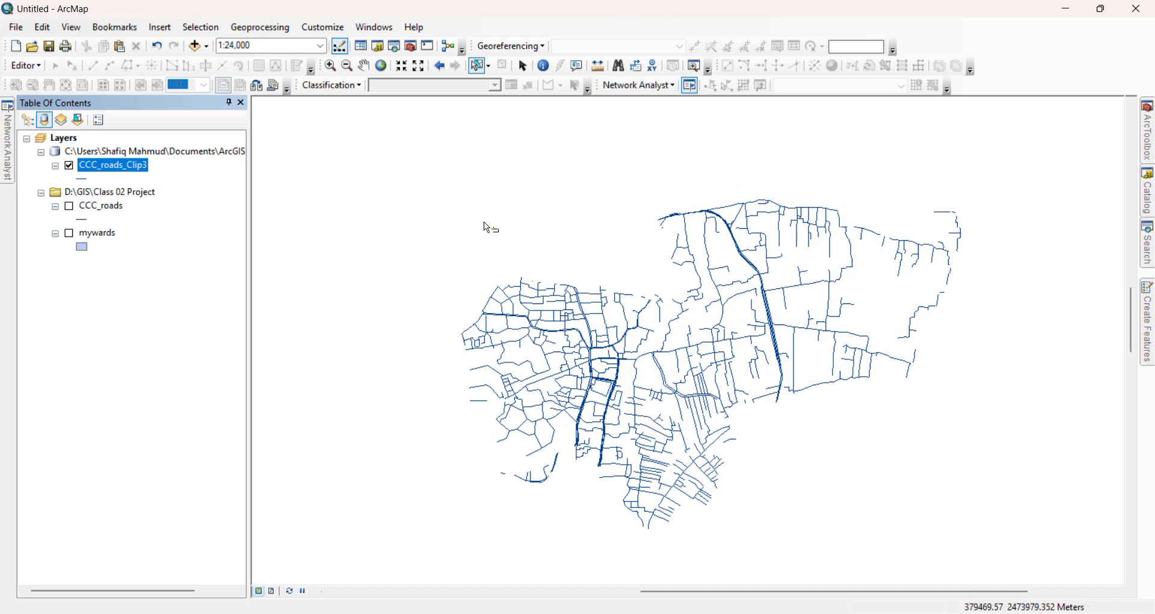
Examine the Length, Speed and Minutes fields in the attribute table of the clipped roads layer
right_click(137, 170)
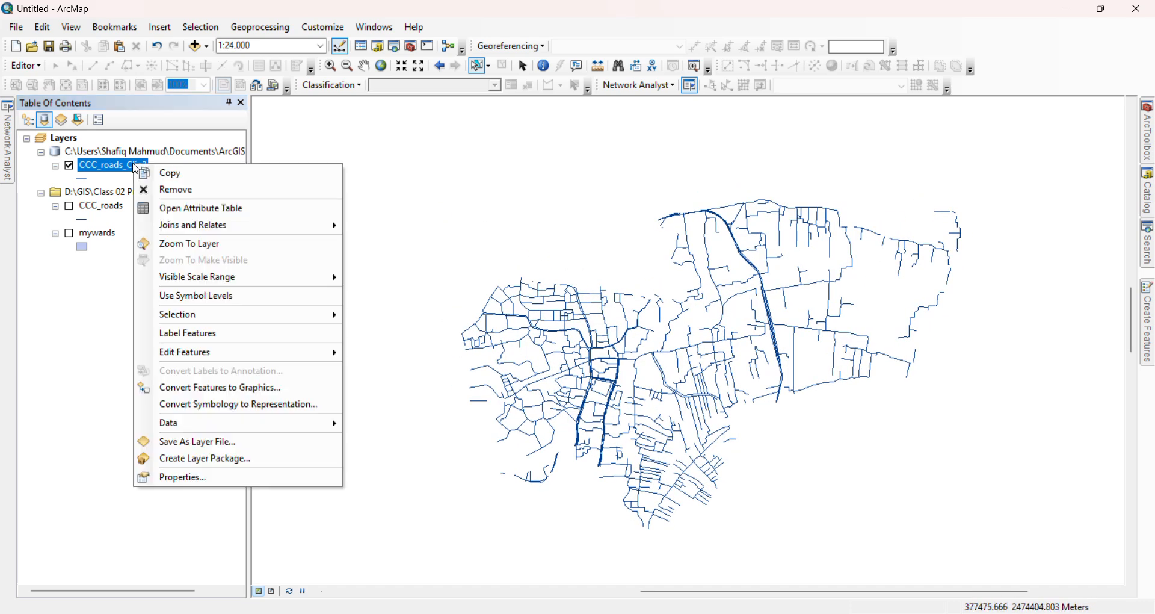
click(174, 210)
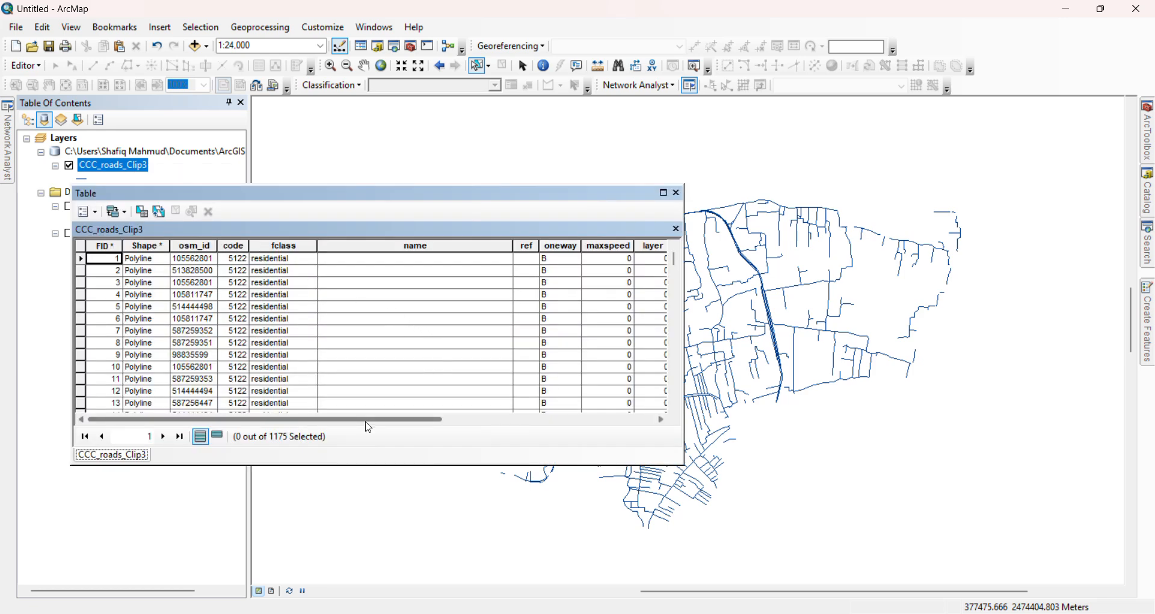
drag(367, 424, 575, 413)
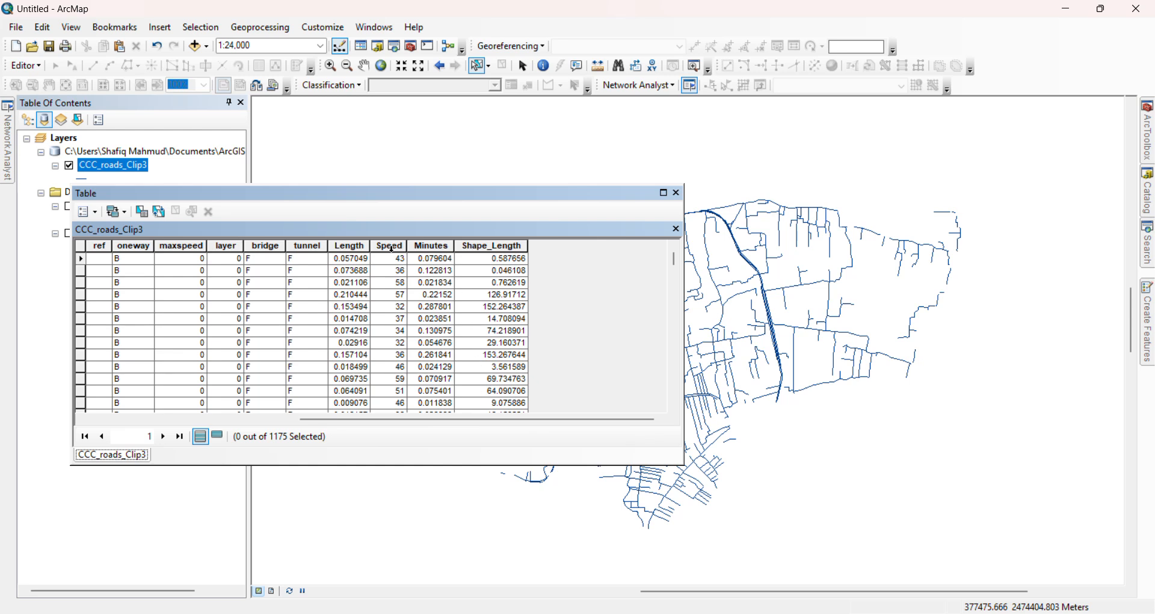
scroll(397, 300, down, 2)
scroll(405, 348, up, 3)
click(676, 193)
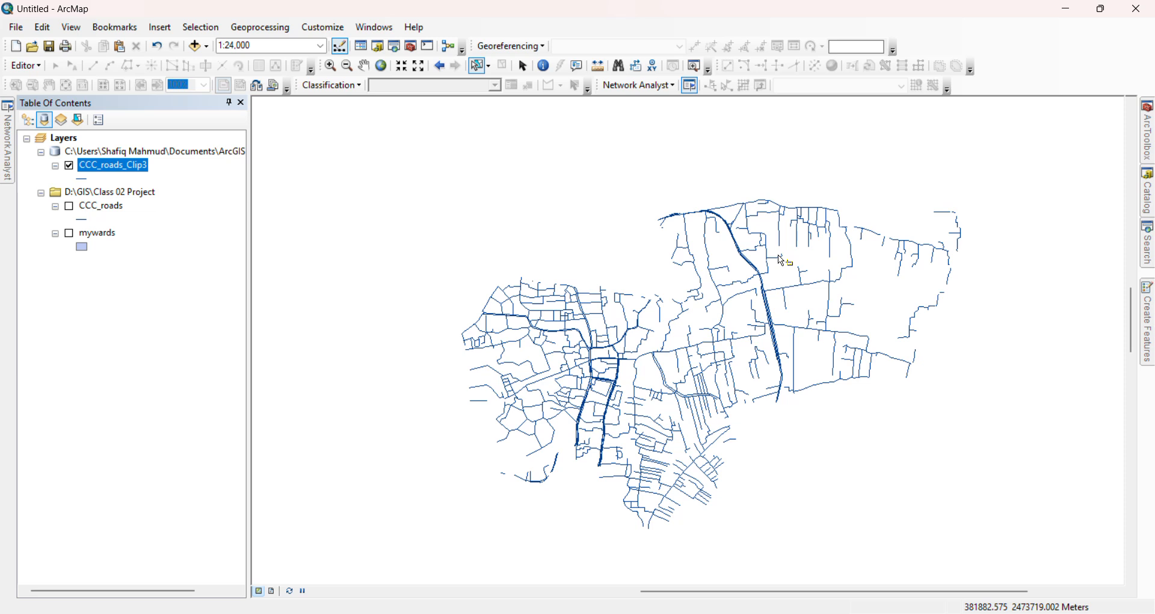
Search for "project" and open the Project (Data Management) tool
click(1150, 239)
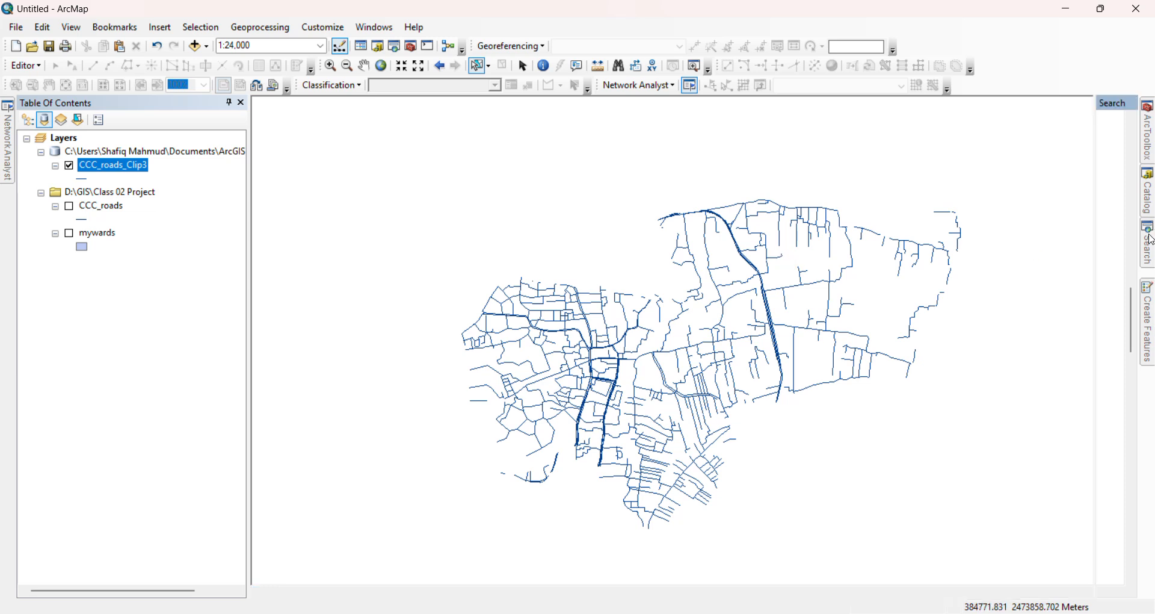
text(project)
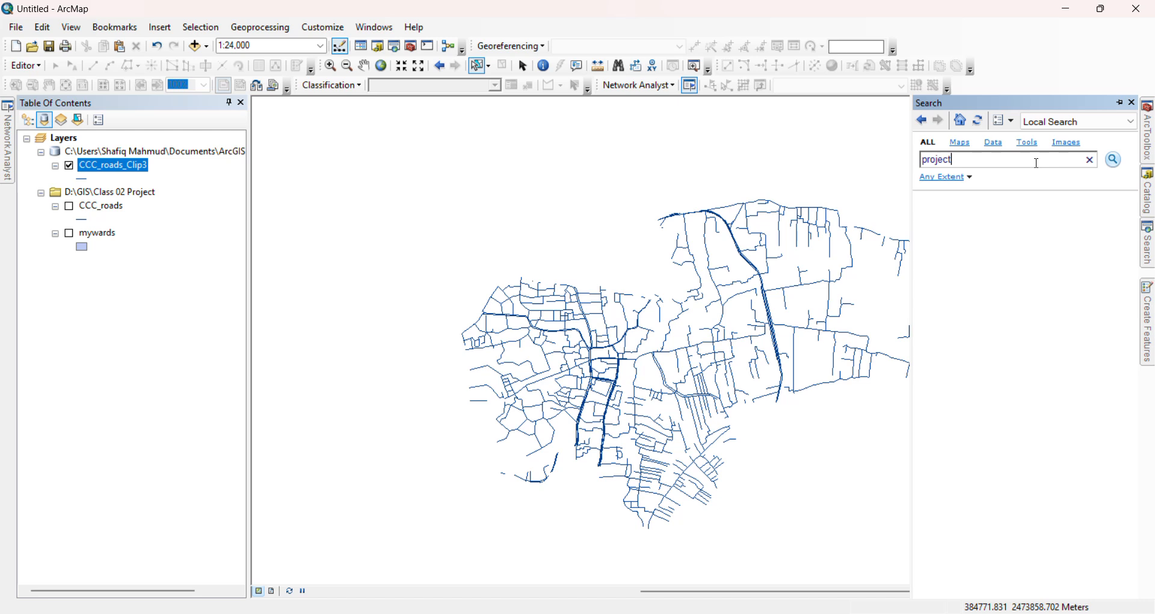
click(1114, 160)
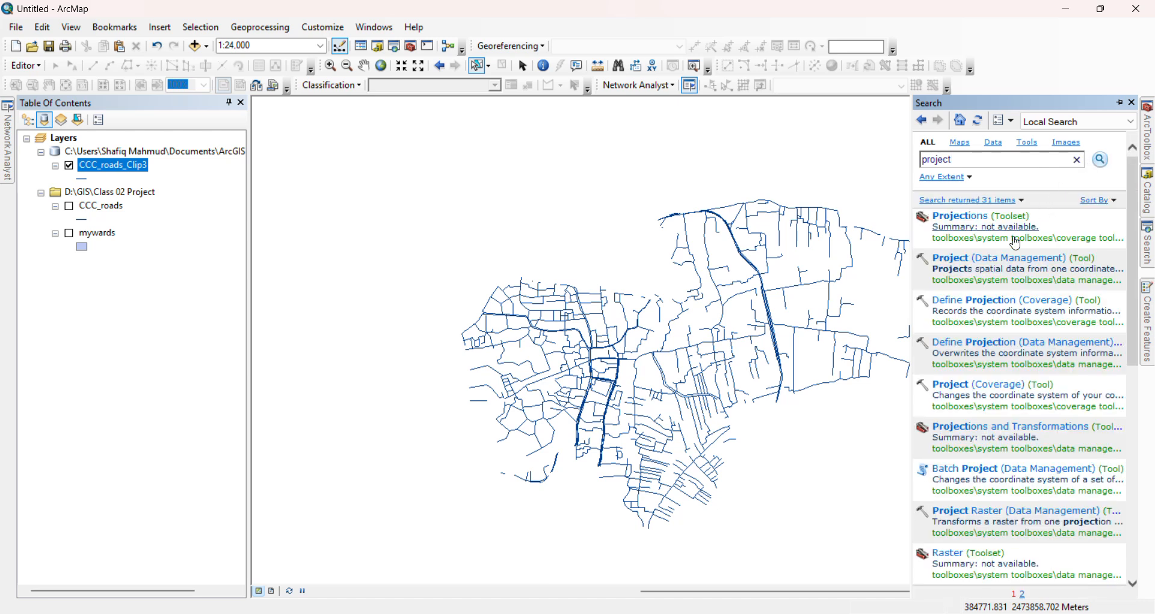
click(998, 258)
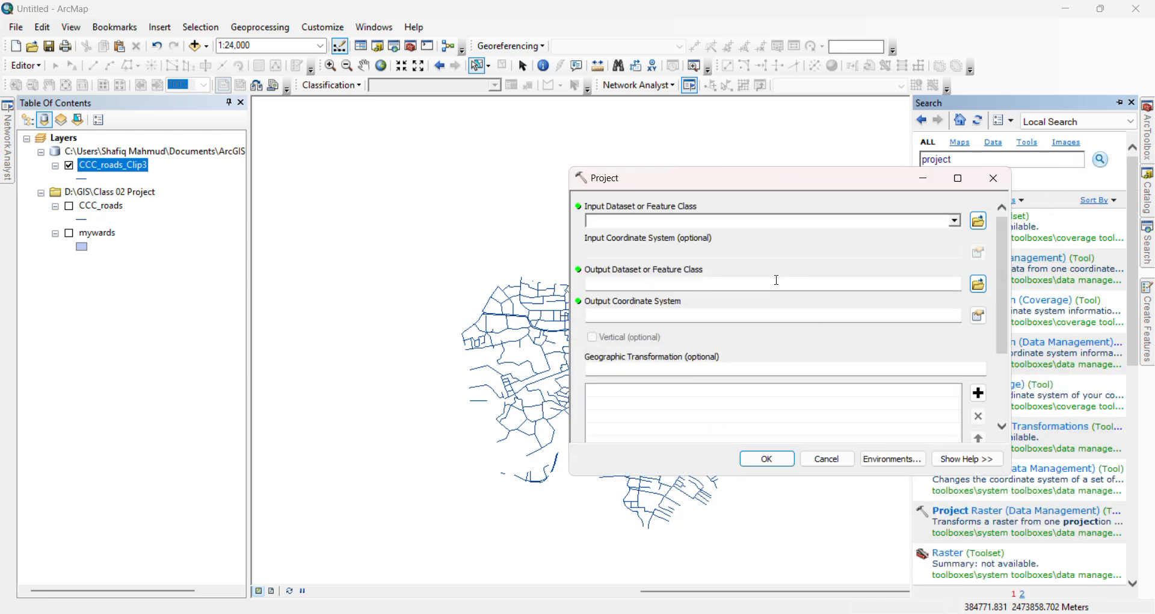
Project CCC_roads_Clip3 to WGS 1984 UTM Zone 46N, keeping the default output feature class
click(955, 221)
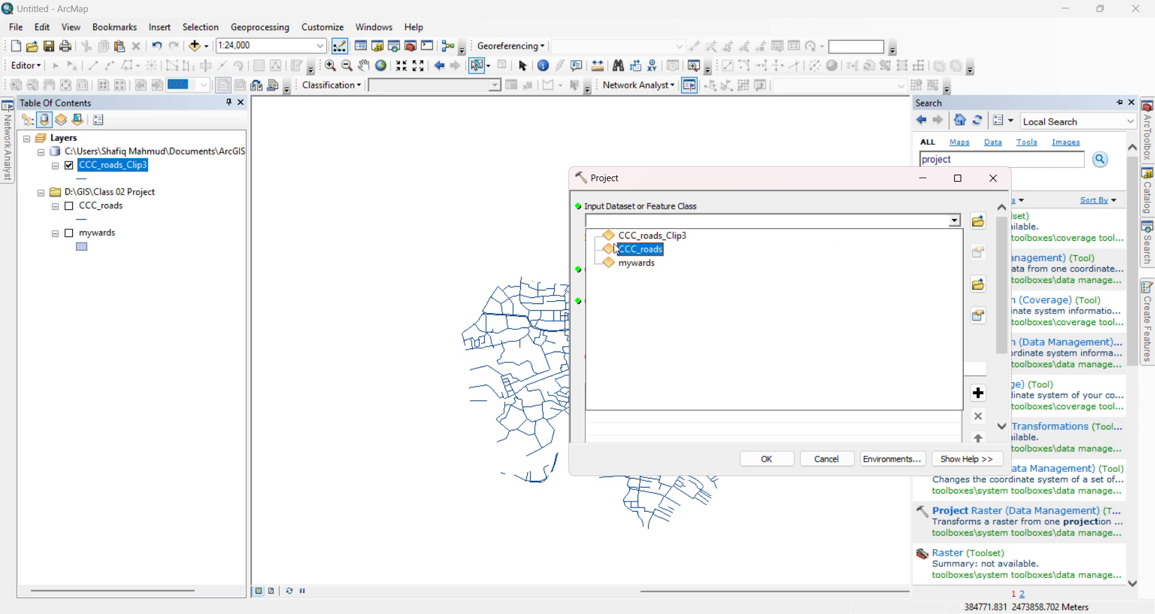
click(660, 238)
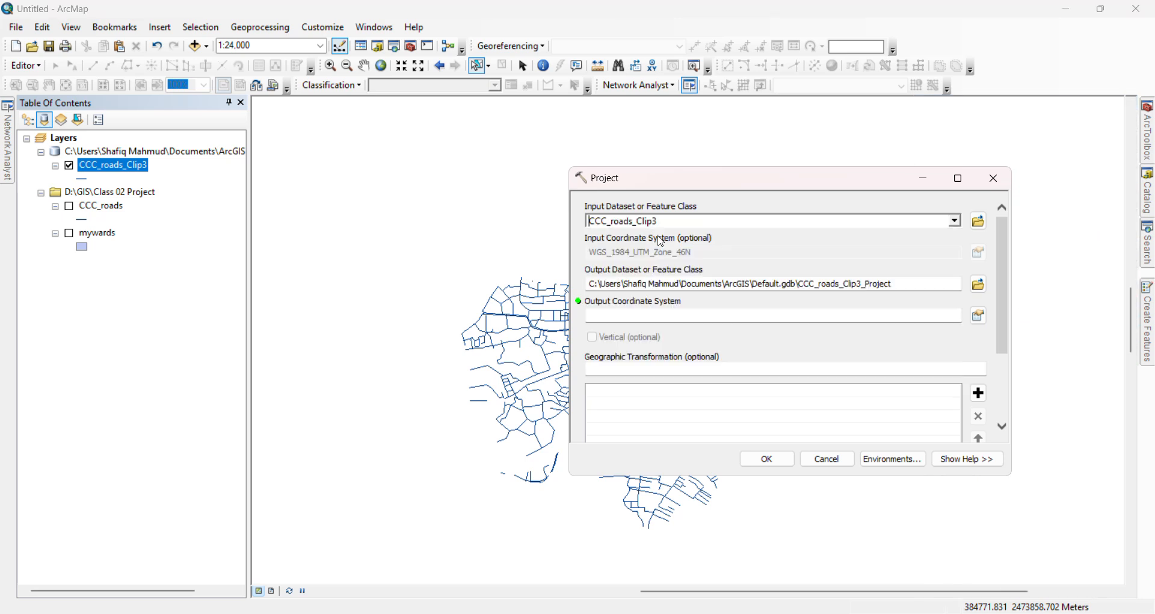
click(979, 317)
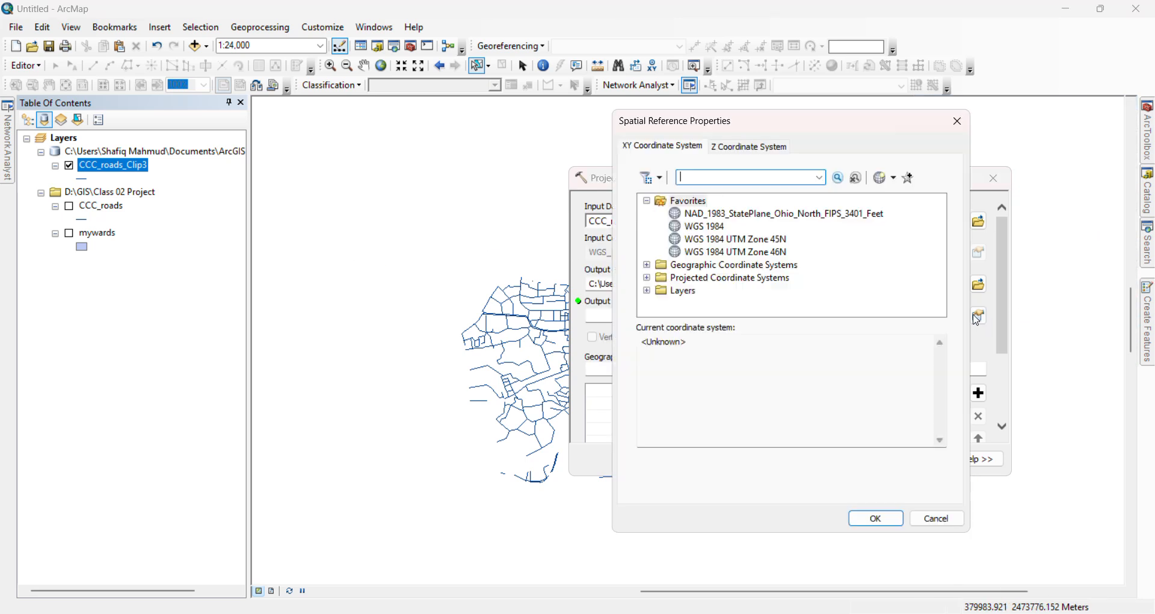
click(749, 251)
click(883, 522)
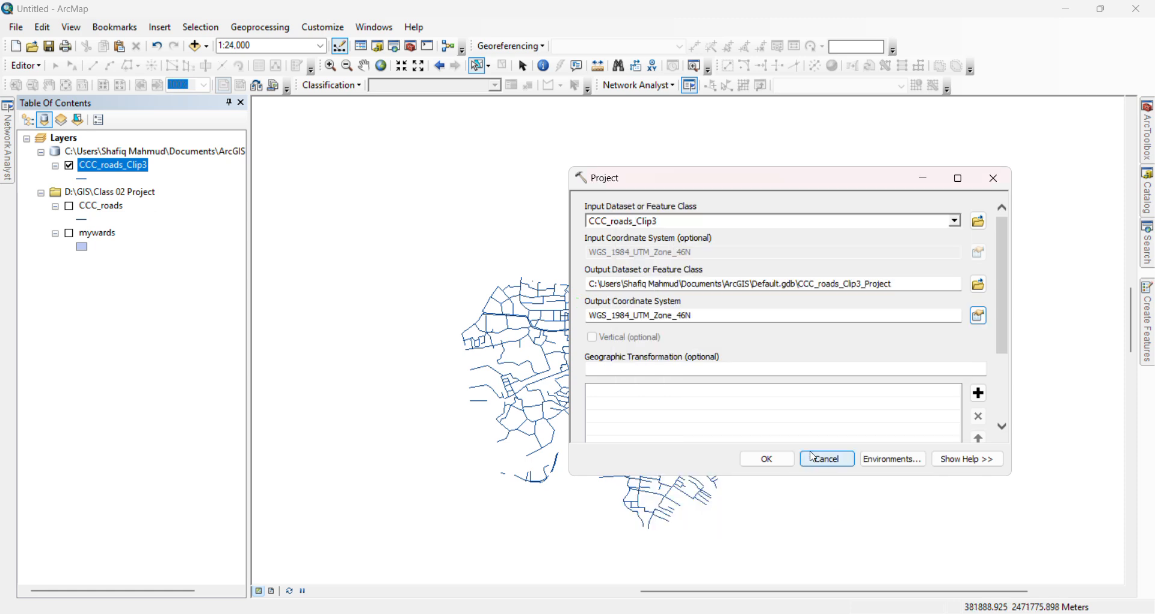
click(761, 455)
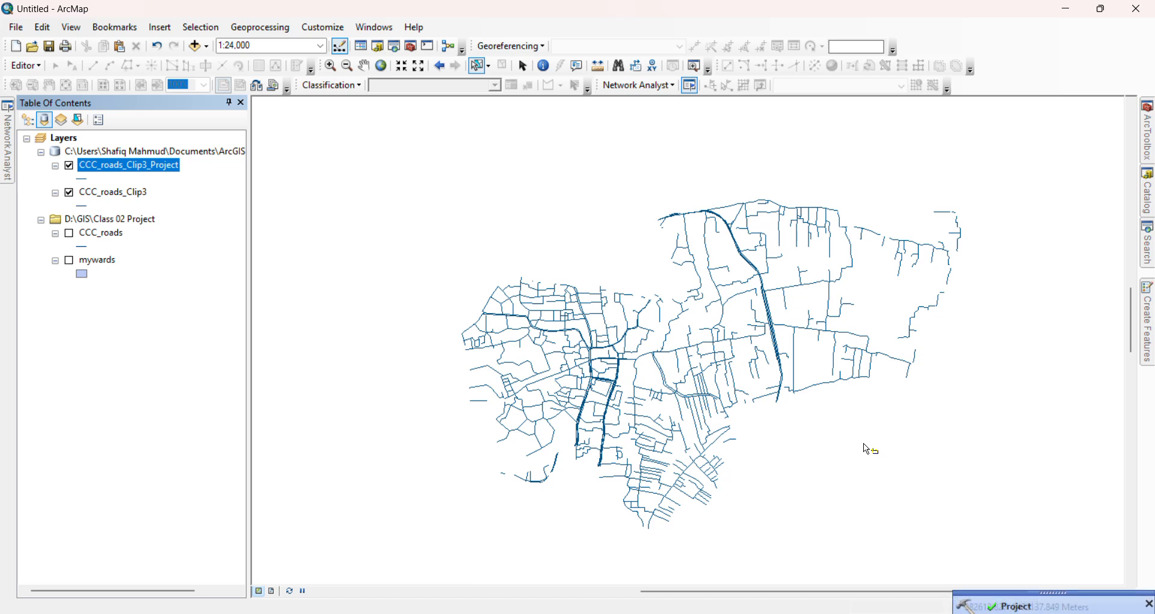
Hide CCC_roads_Clip3 and review the Length, Speed, Minutes and Shape_Length fields in the attribute table of CCC_roads_Clip3_Project
right_click(108, 192)
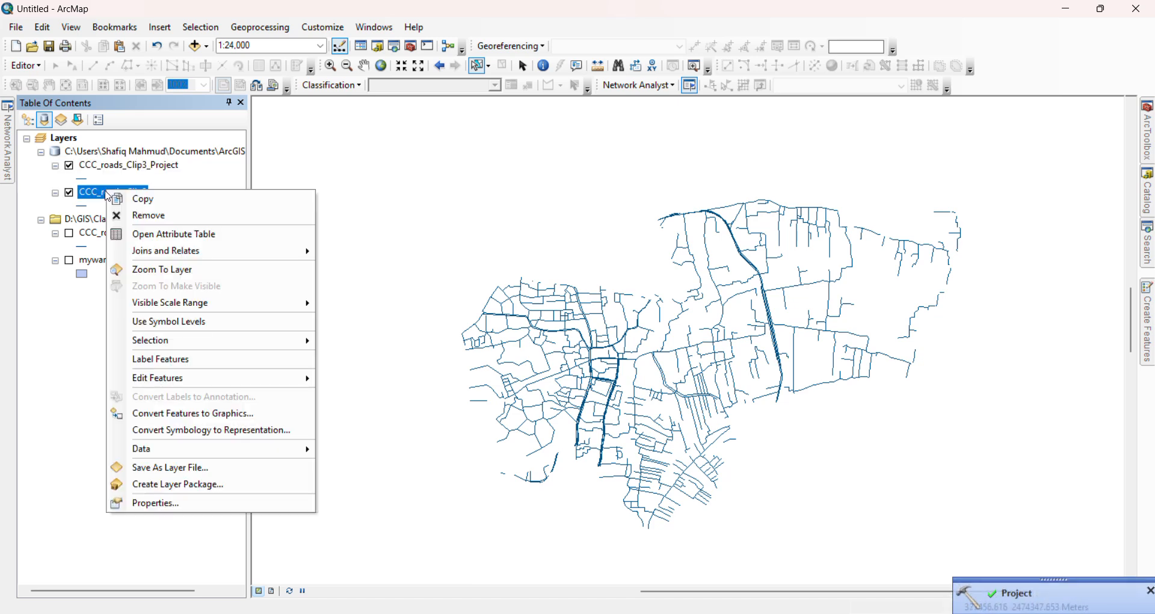
click(68, 193)
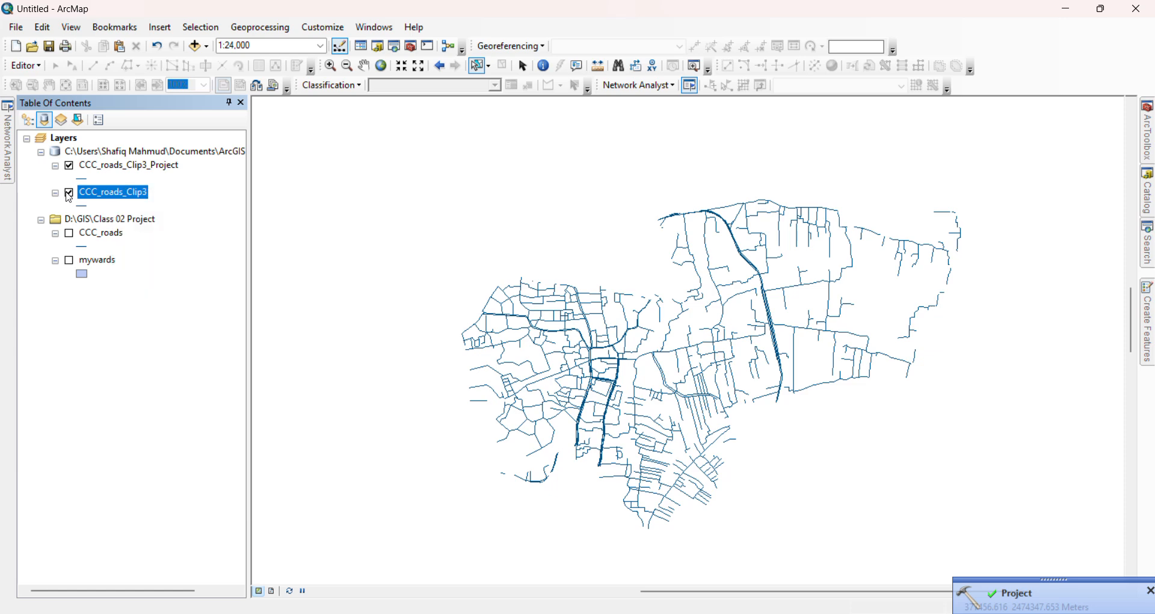
right_click(123, 163)
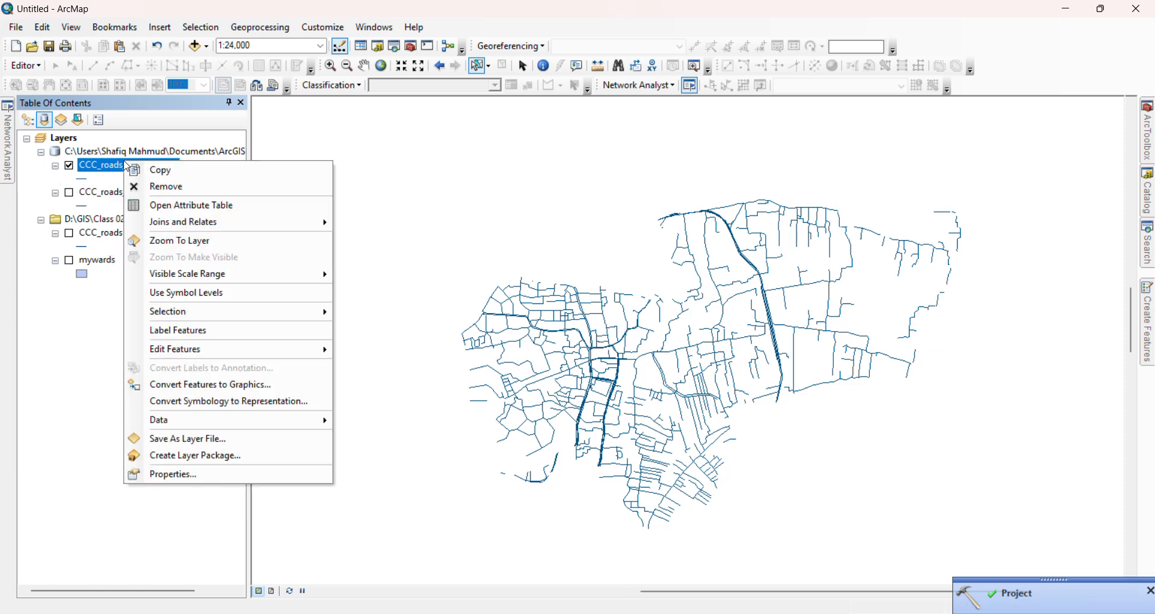
click(191, 205)
drag(291, 422, 542, 433)
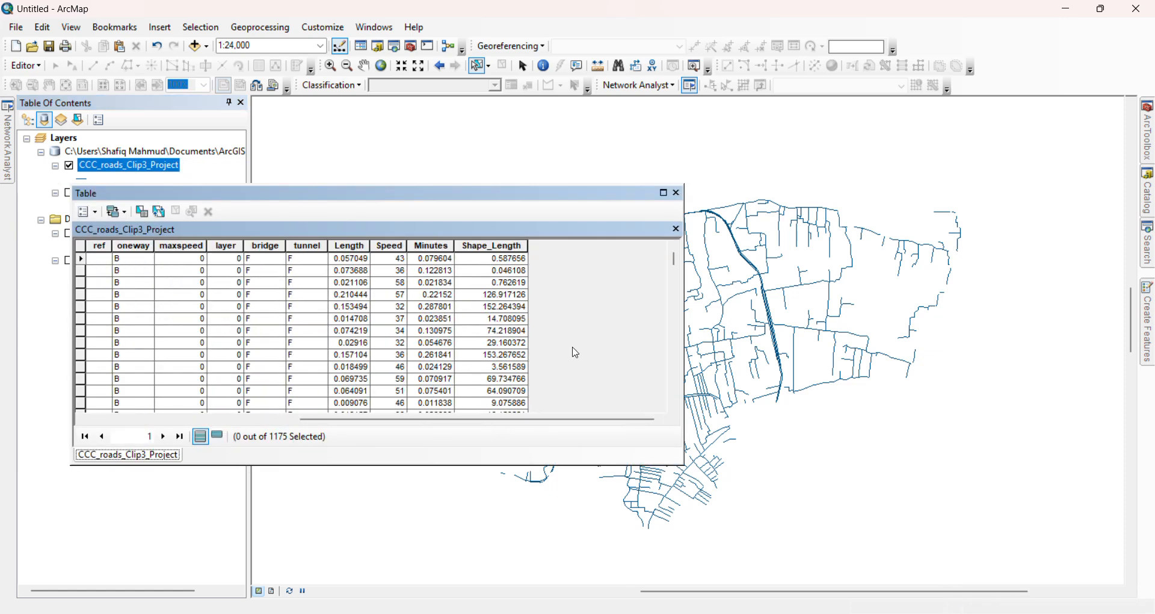
click(677, 193)
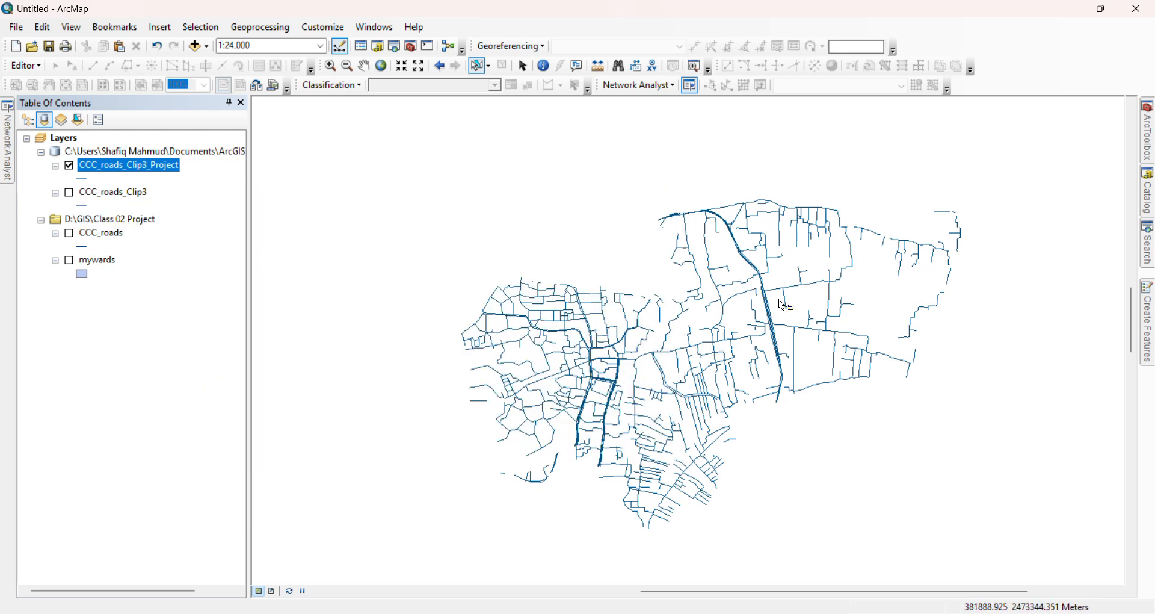
Examine how the projected road segments meet at junctions by selecting individual segments in a close-up of the network
scroll(741, 330, up, 4)
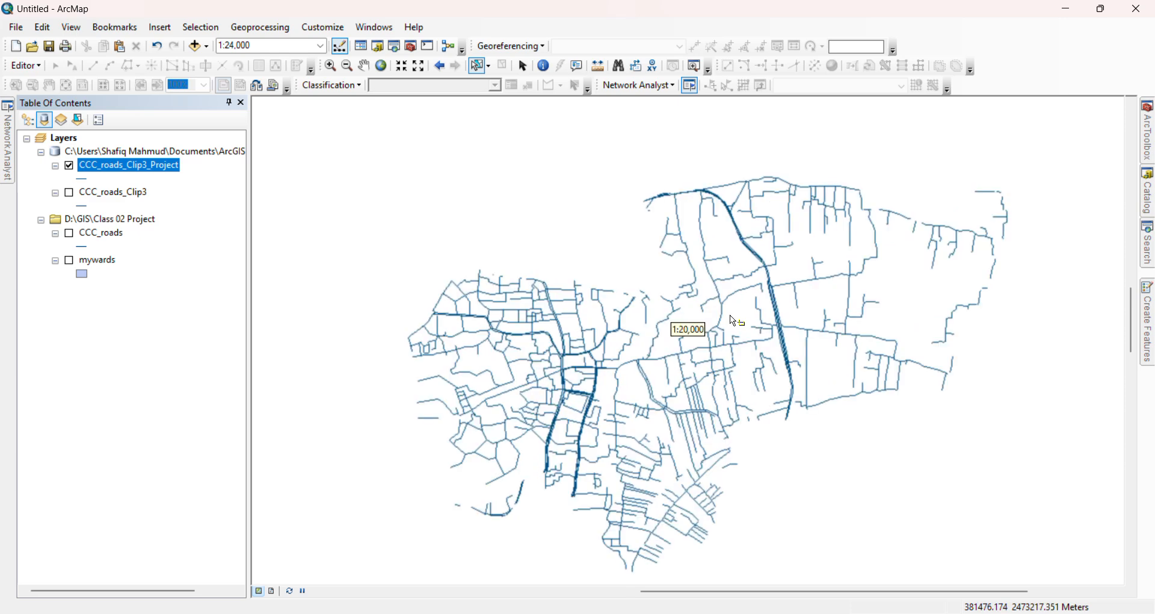
scroll(739, 330, up, 3)
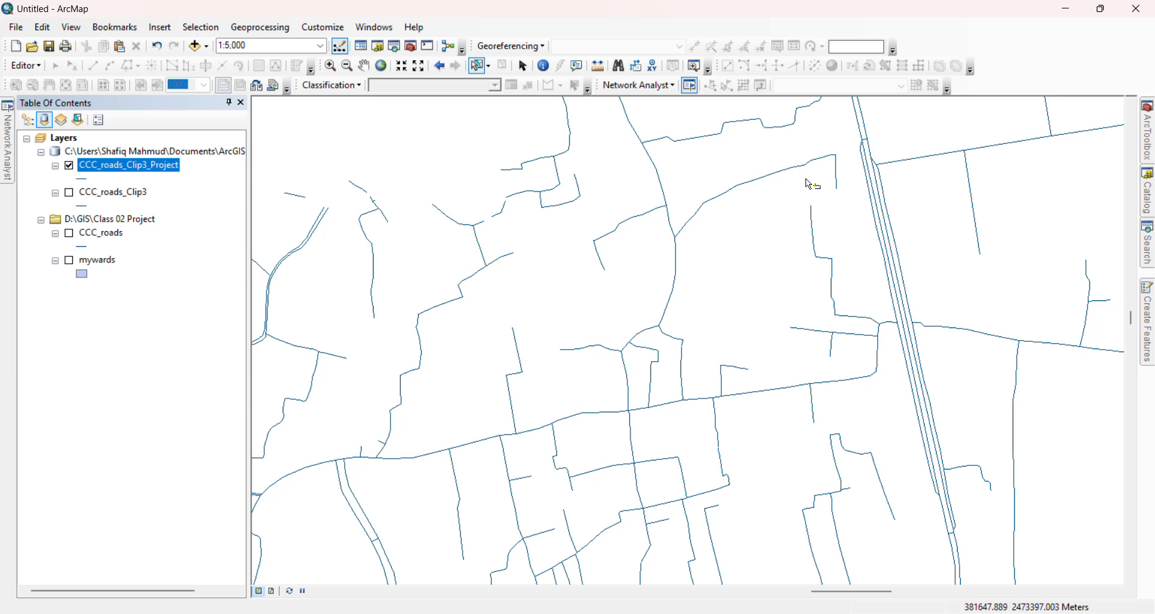
click(478, 66)
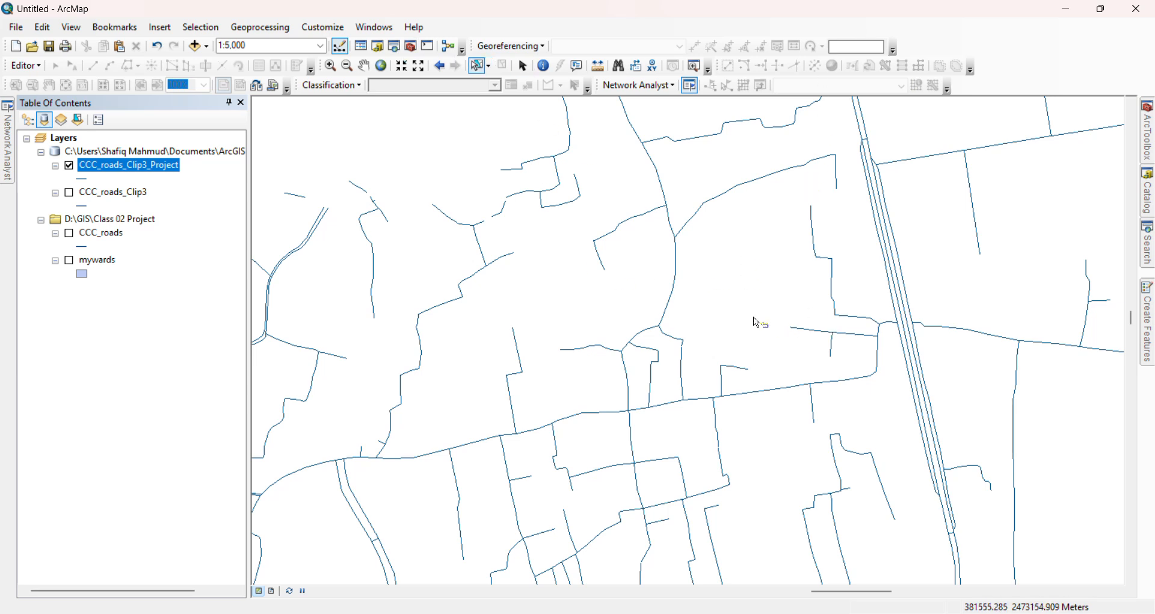
click(673, 300)
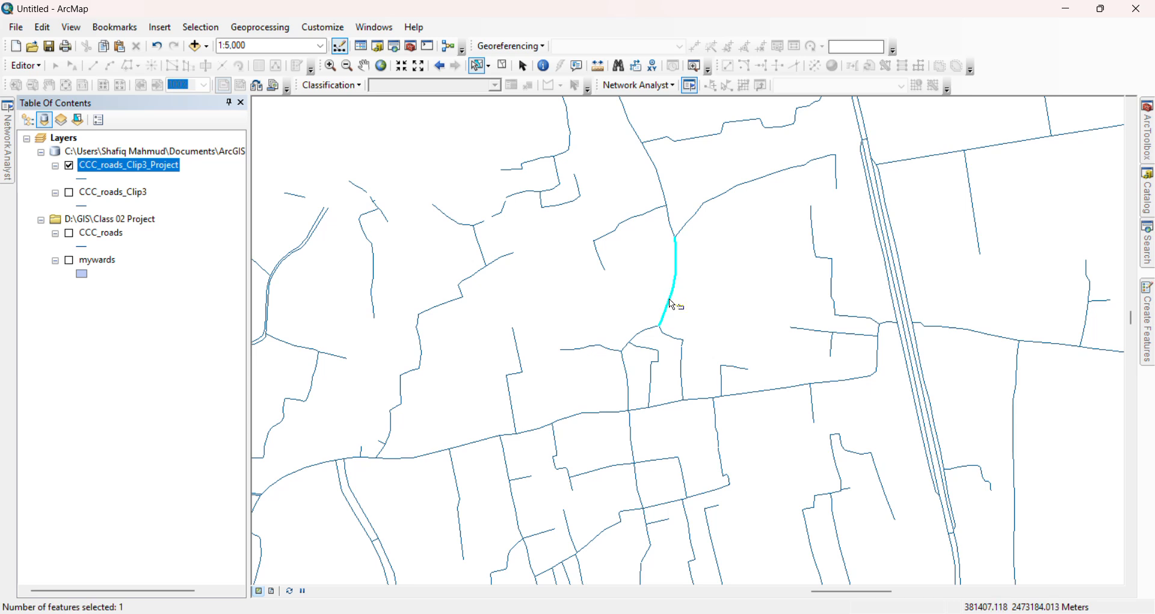
click(669, 337)
click(642, 337)
click(678, 404)
click(704, 402)
click(684, 400)
click(684, 400)
click(683, 390)
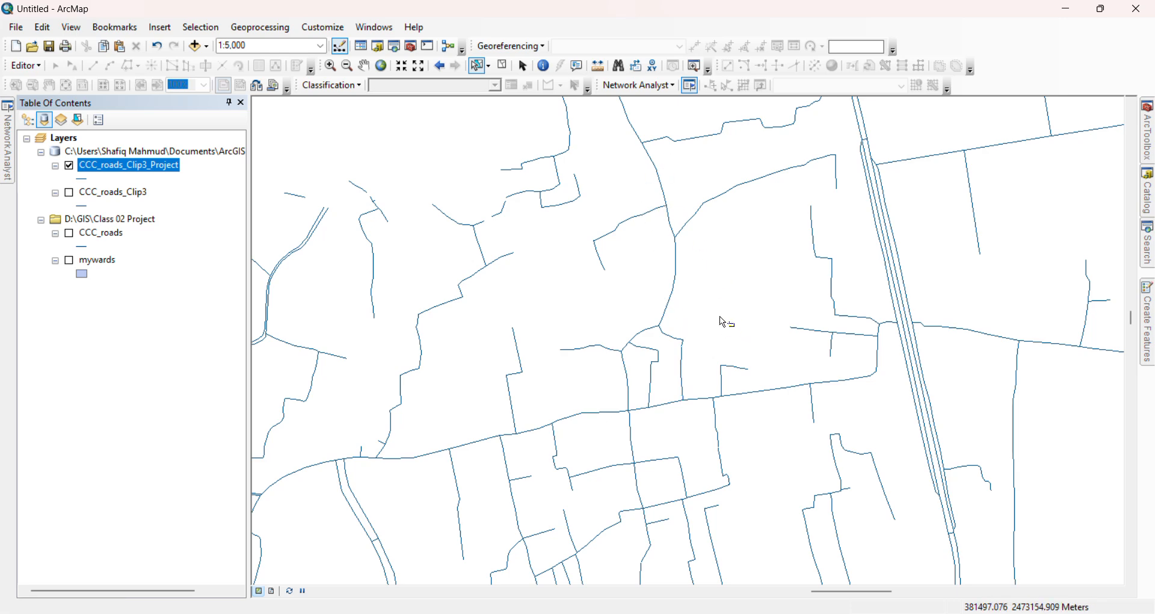
scroll(698, 245, up, 2)
scroll(722, 337, up, 2)
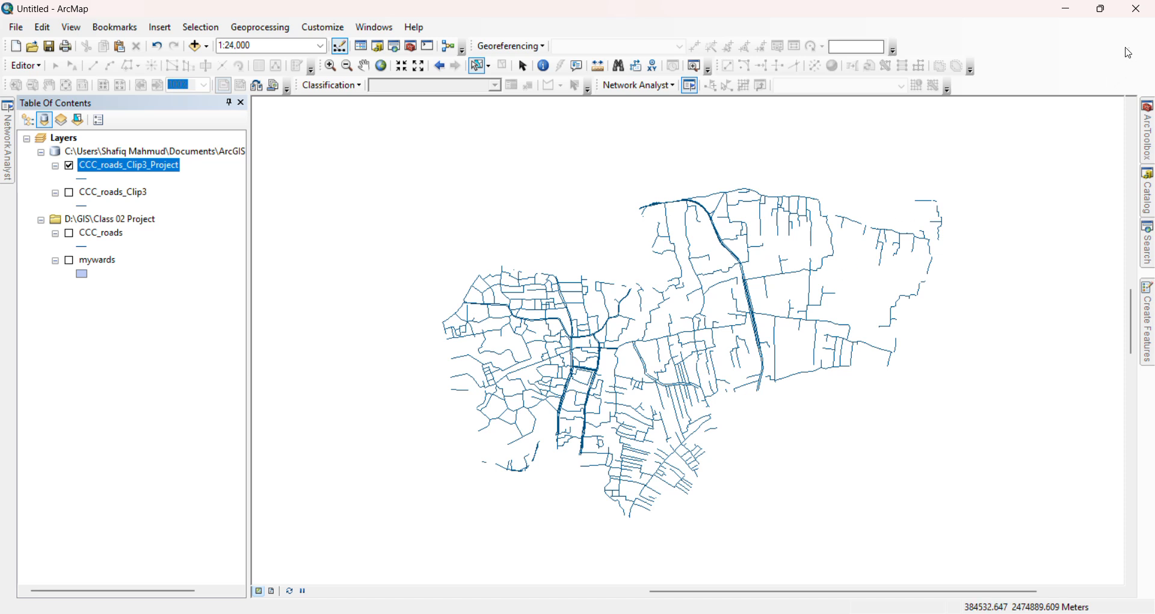
Start an edit session on CCC_roads_Clip3_Project, continuing past the spatial reference warning for mywards
right_click(1033, 71)
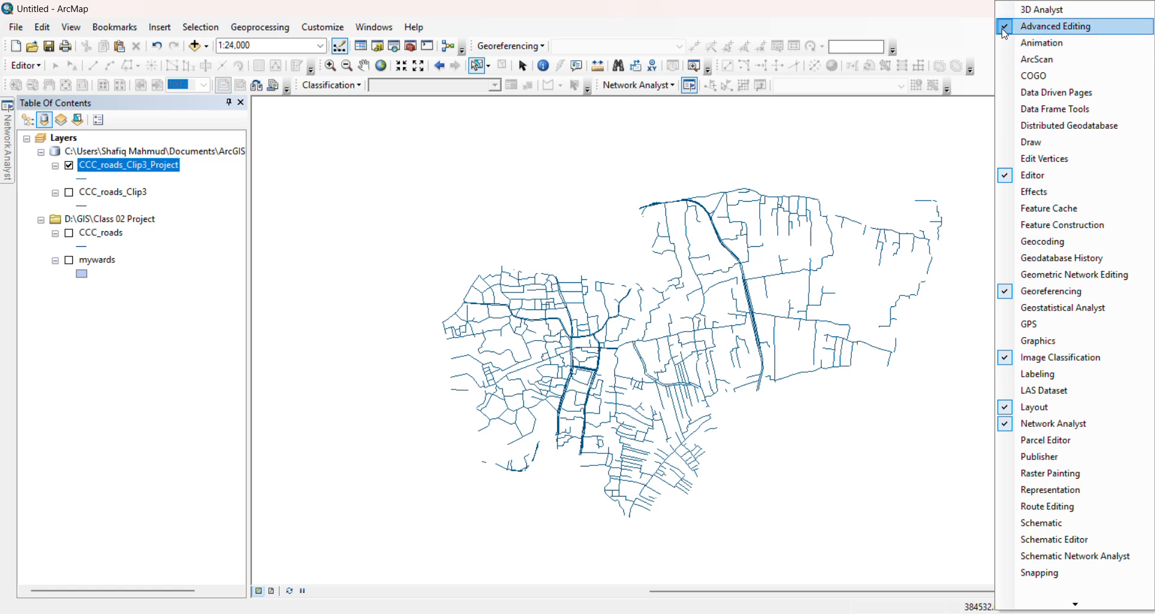
click(25, 64)
click(26, 65)
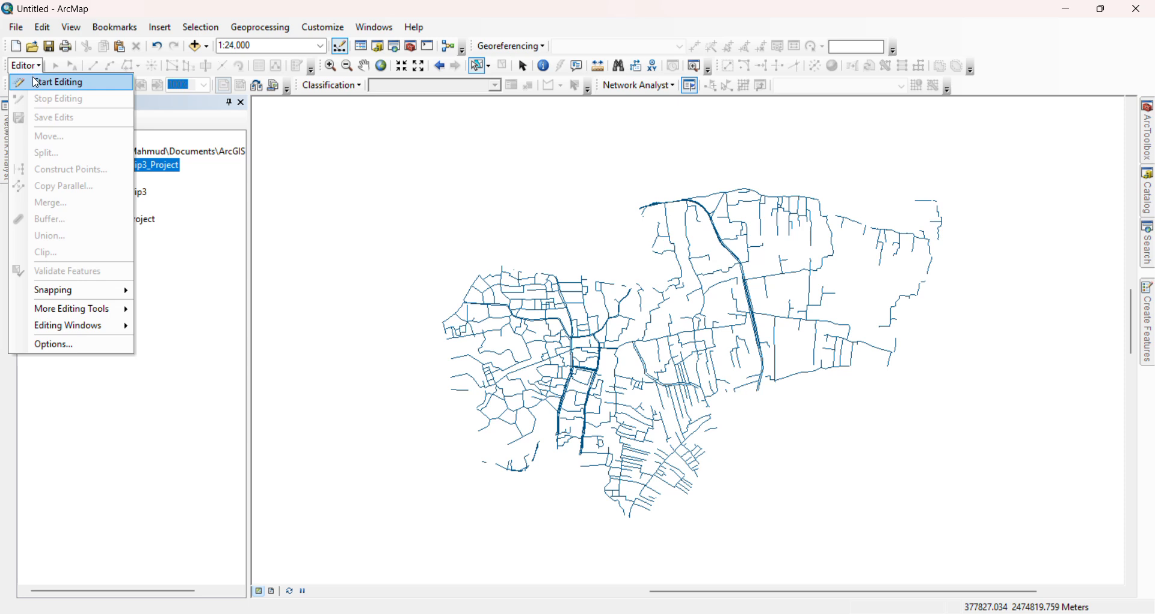
click(36, 83)
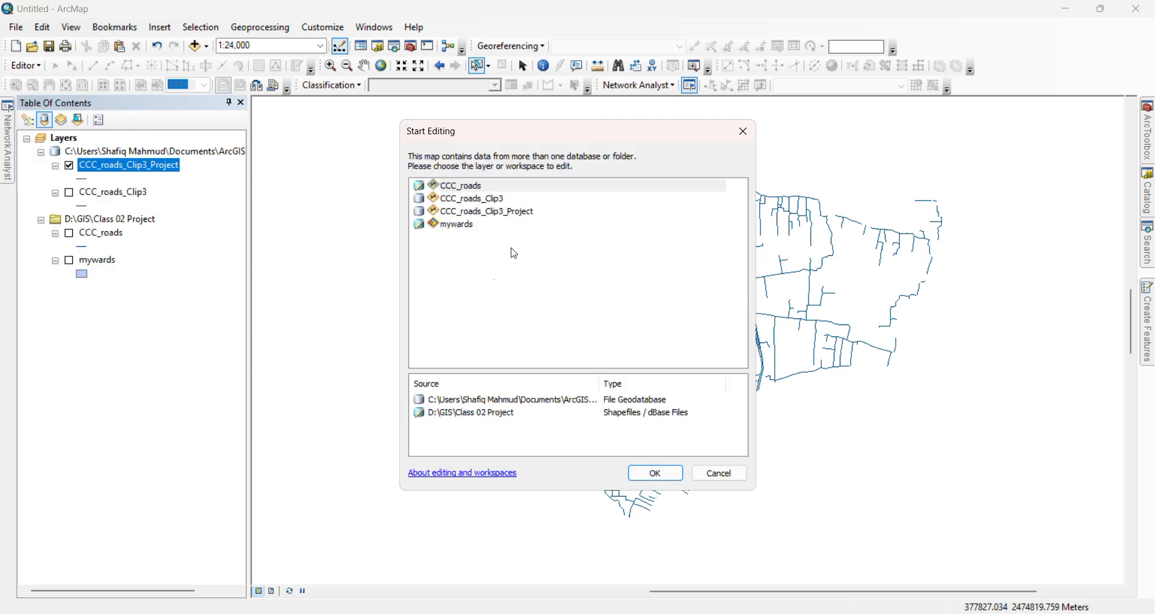
click(490, 212)
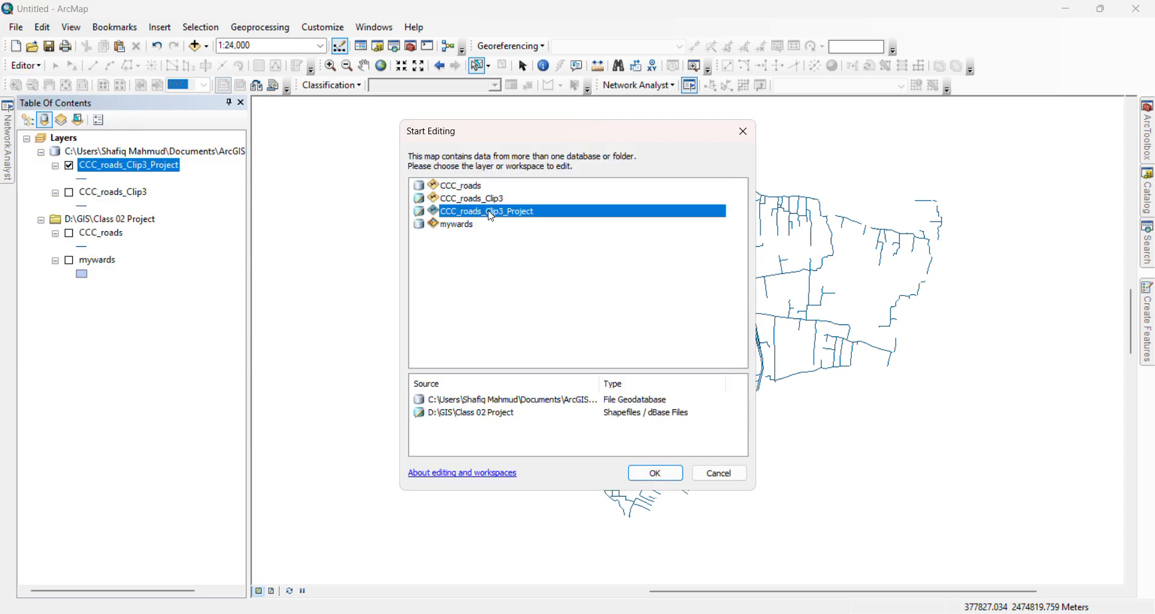
click(656, 473)
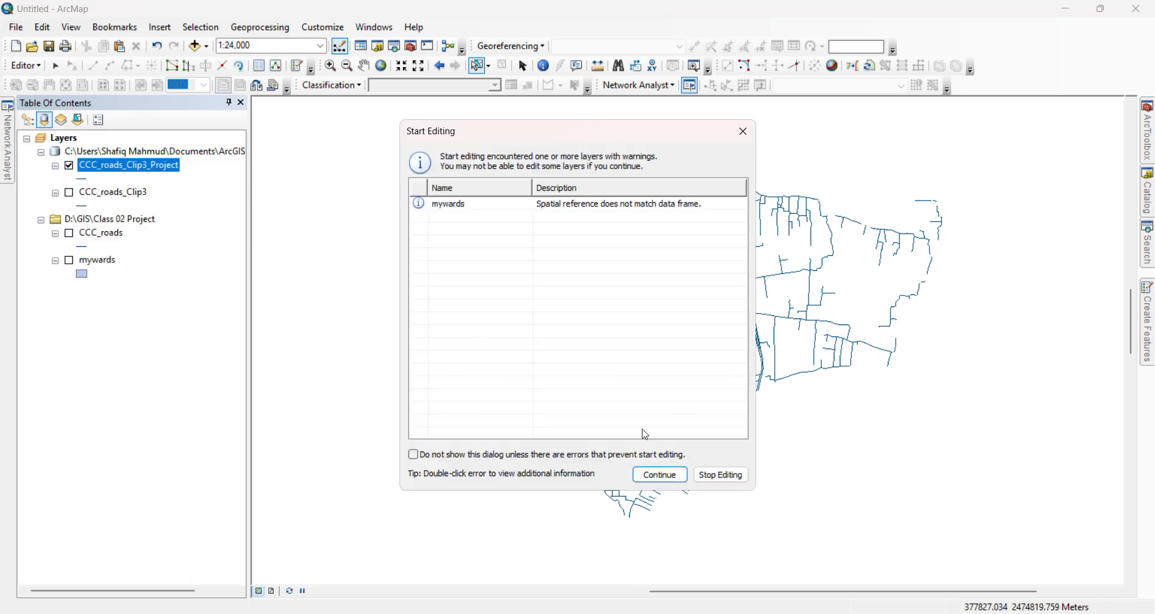
click(659, 474)
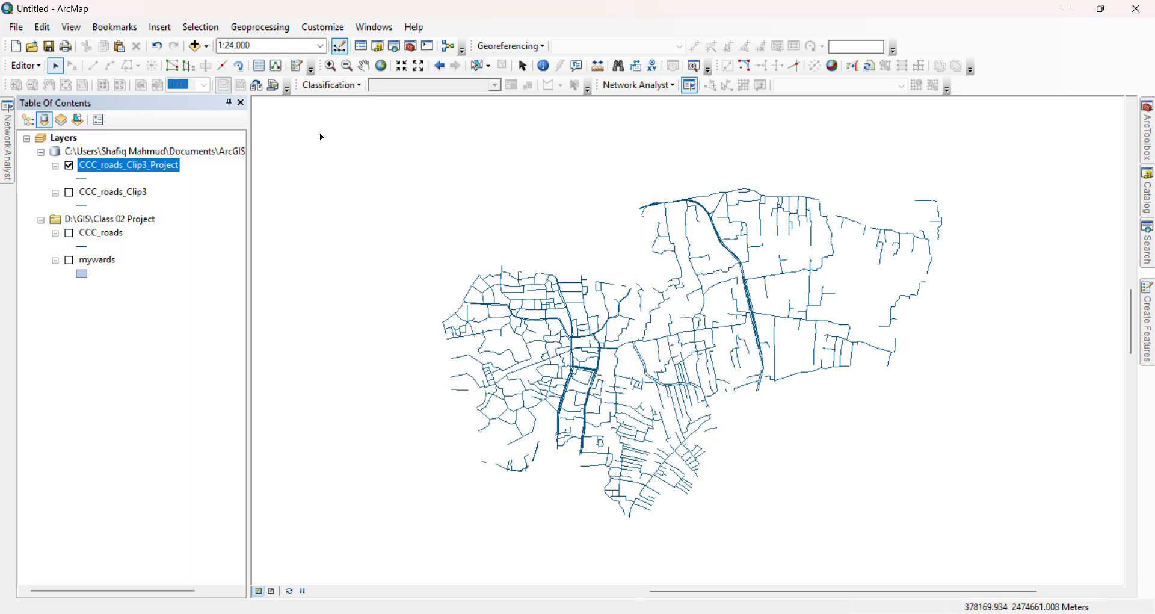
Select all the roads on the map and planarize them with a cluster tolerance of 10 meters
drag(317, 132, 1072, 545)
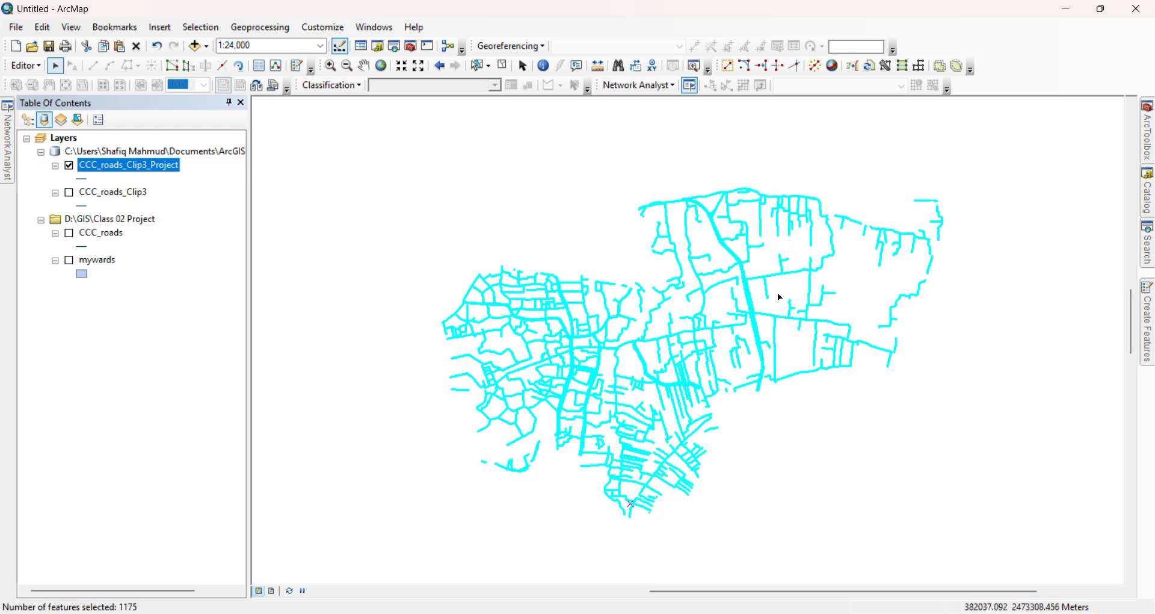
click(919, 66)
double_click(548, 308)
text(1:24,)
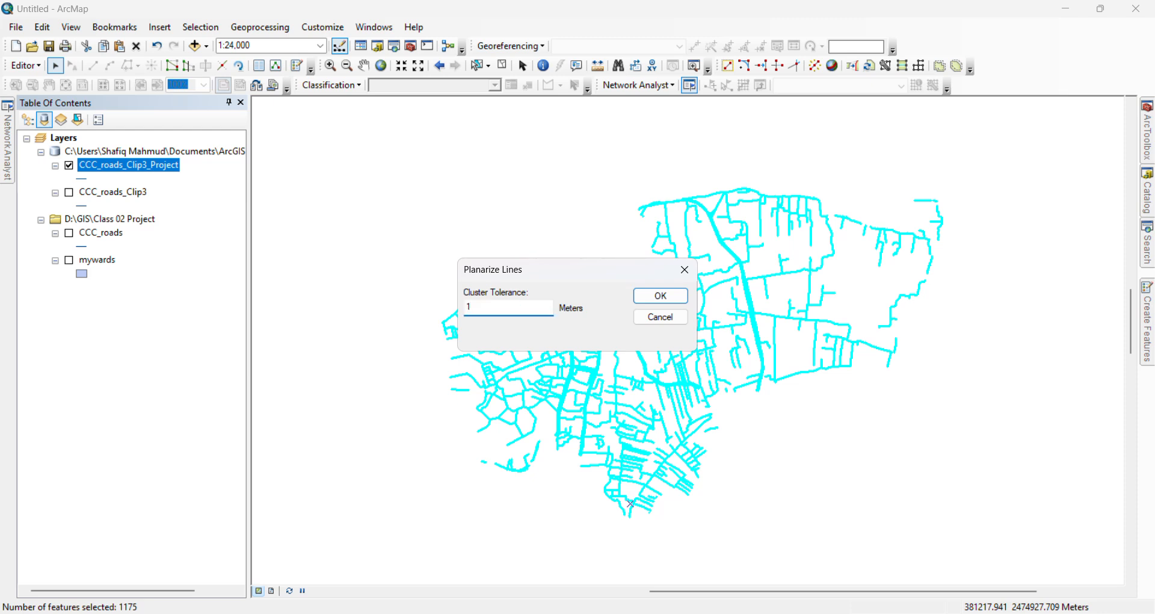
text(0)
click(661, 295)
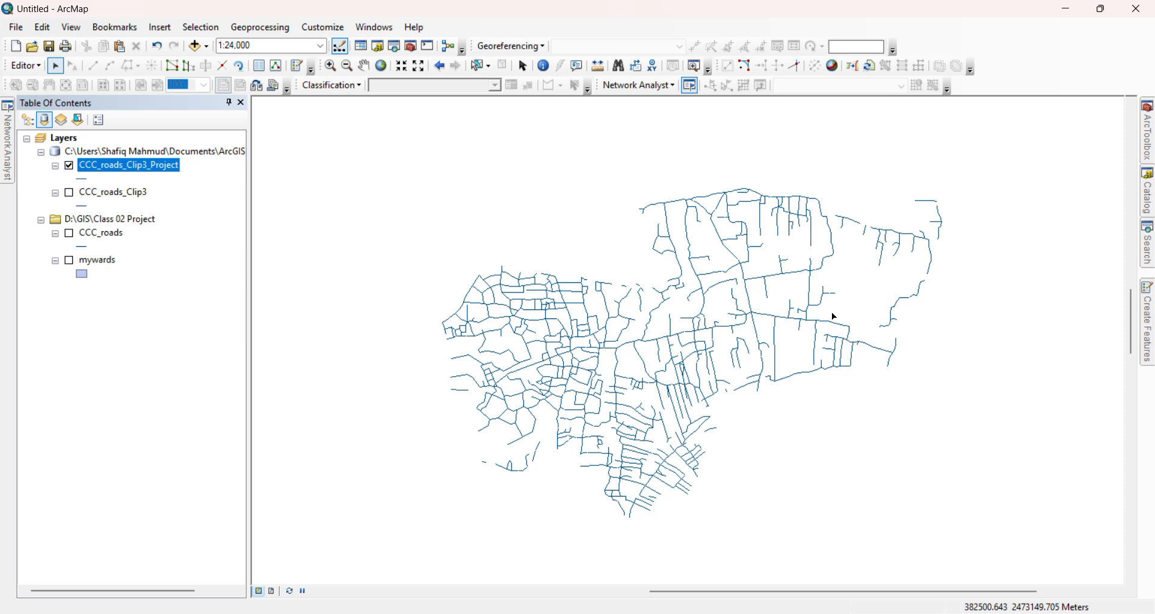
Remove the CCC_roads_Clip3 and CCC_roads layers from the map
right_click(111, 192)
click(132, 219)
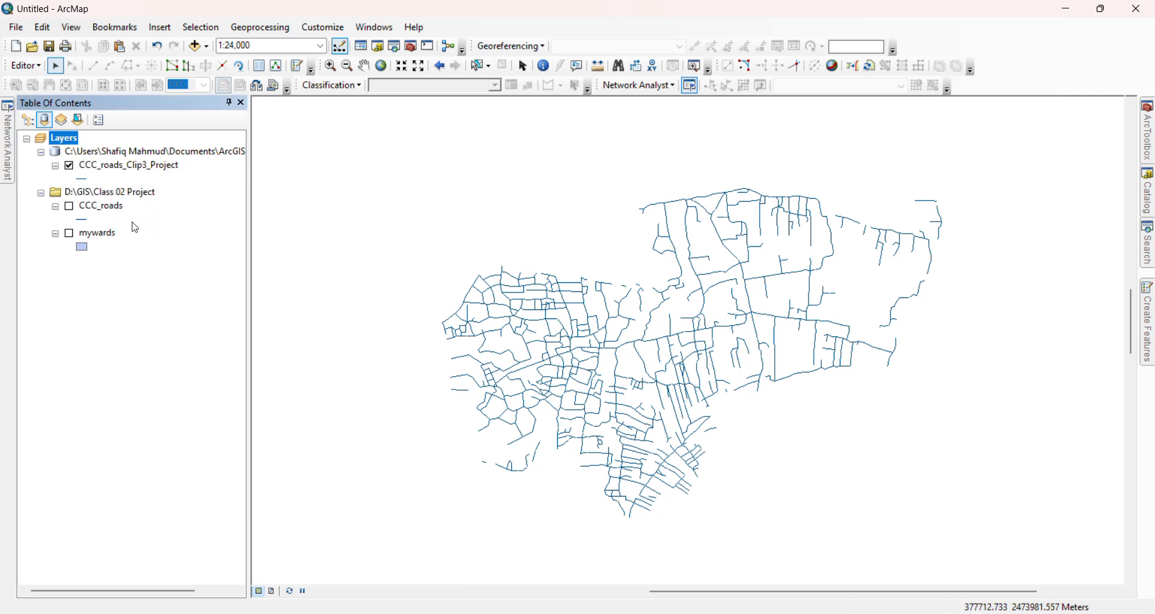
right_click(120, 206)
click(132, 231)
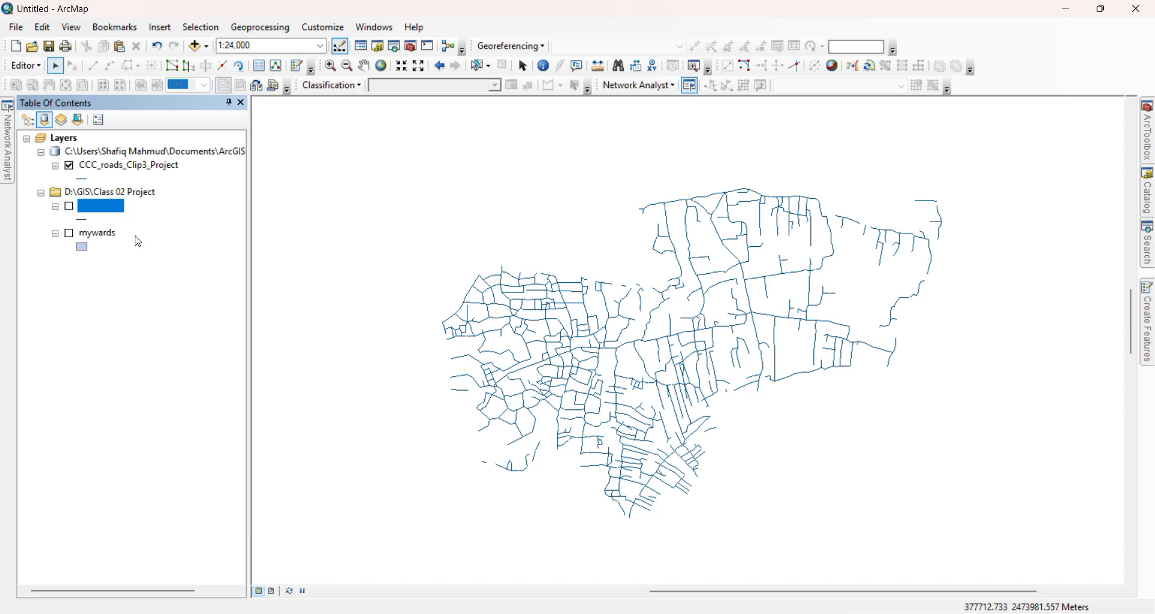
click(69, 207)
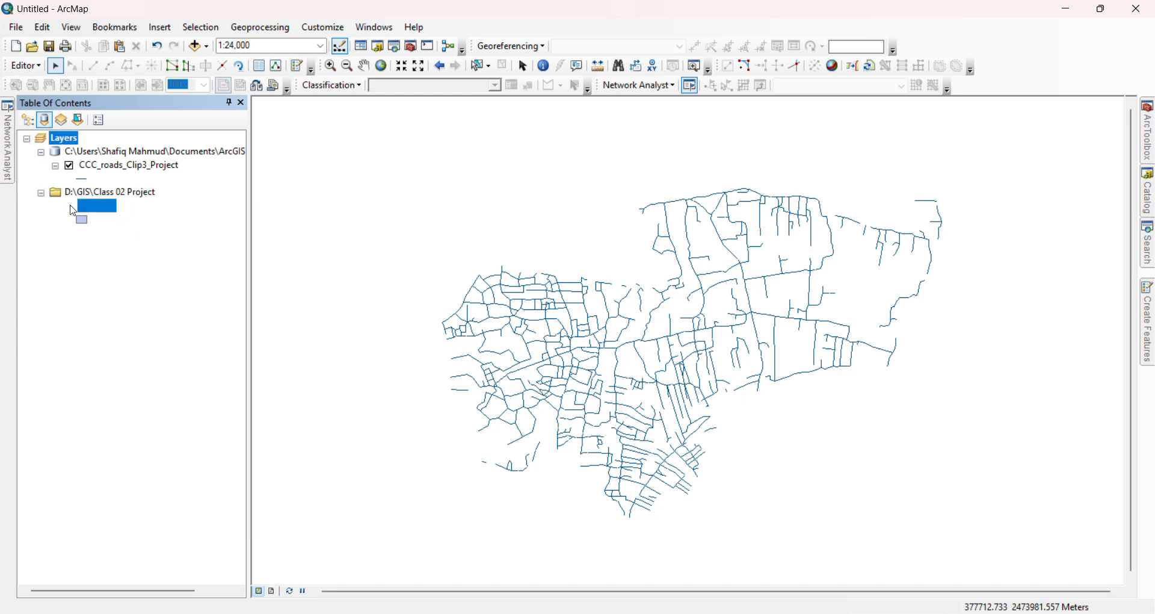
click(69, 207)
Examine the Length, Speed, Minutes and Shape_Length fields in the attribute table of the planarized roads
click(108, 171)
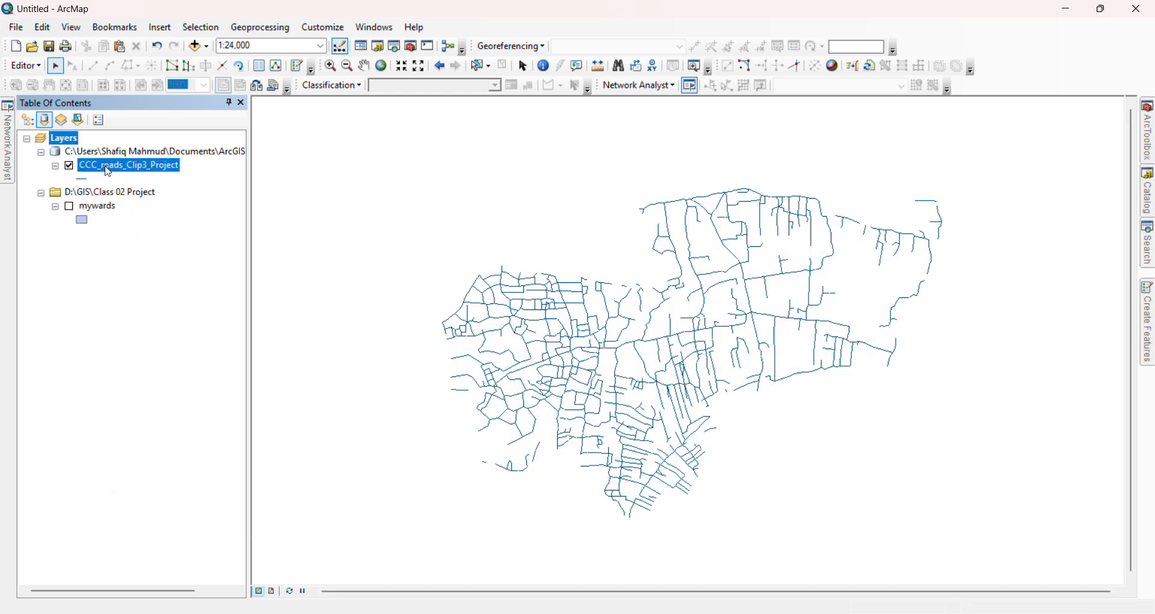
right_click(108, 171)
click(160, 209)
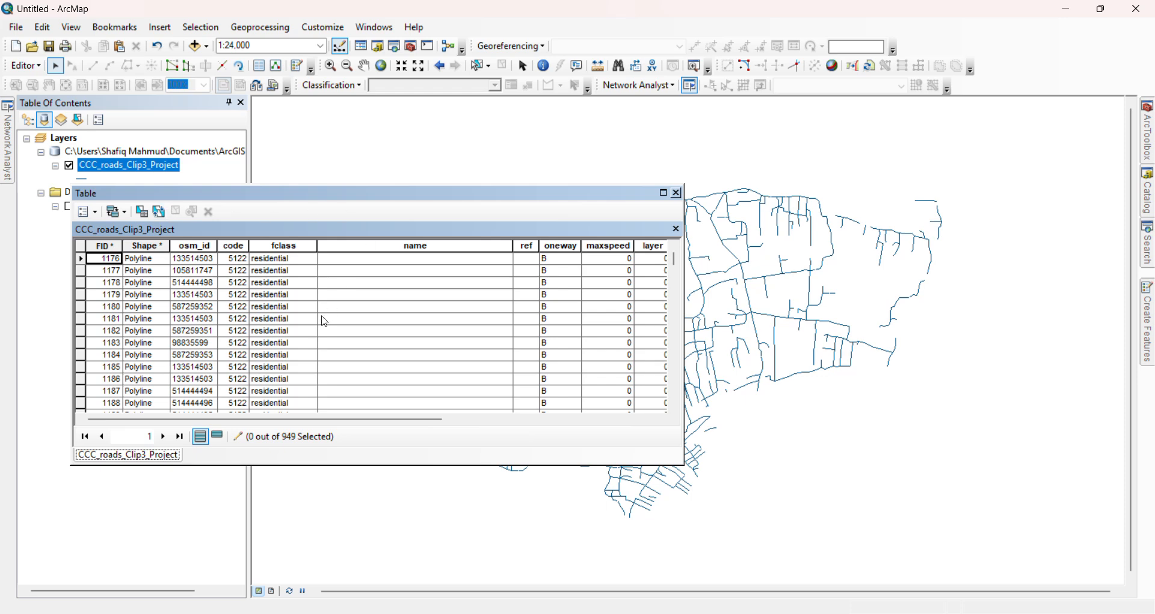
drag(319, 419, 551, 428)
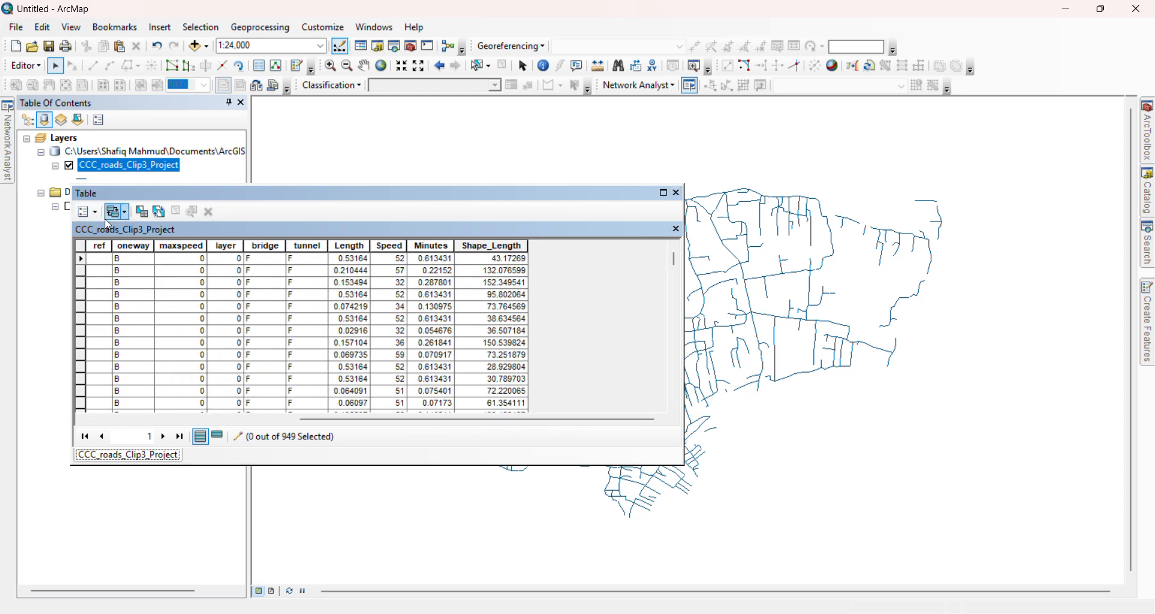
Save the edits to the planarized roads and end the edit session
click(27, 66)
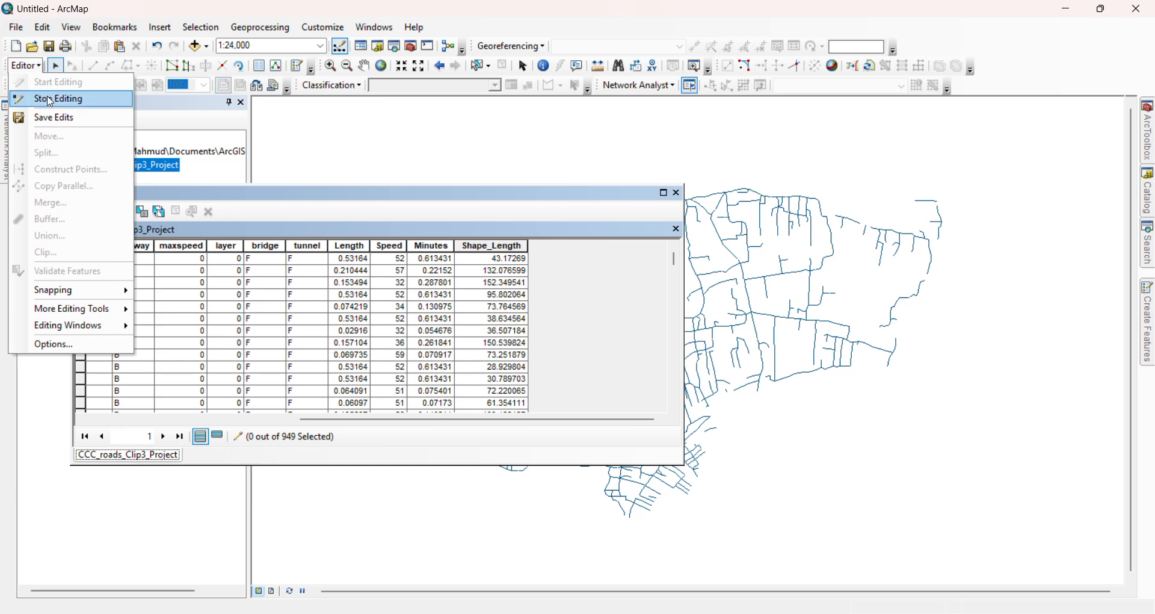
click(53, 117)
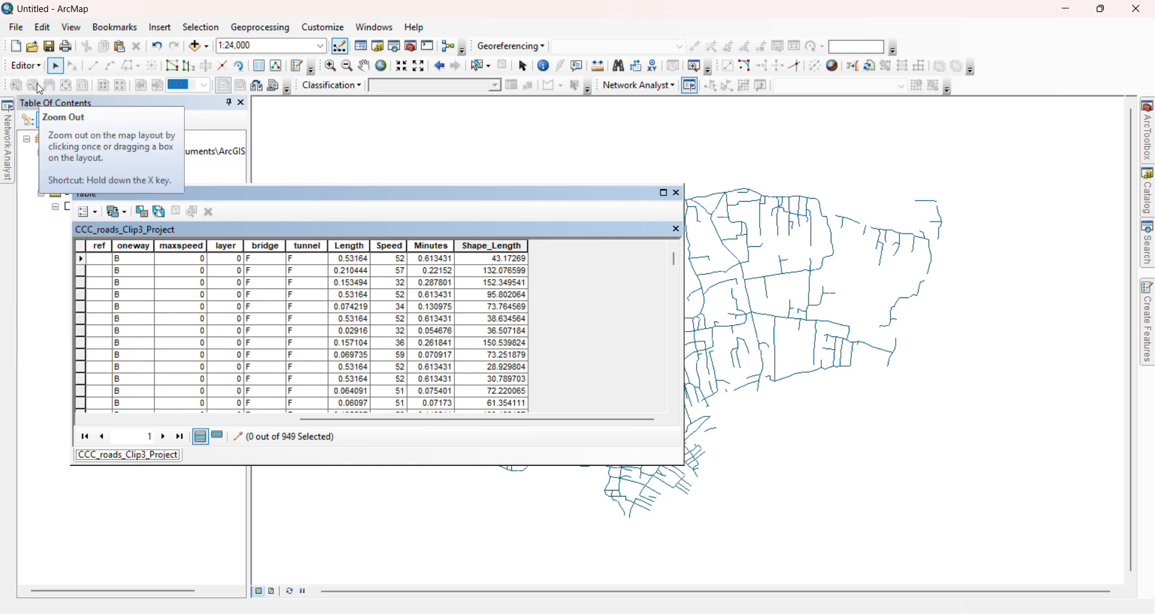
click(36, 69)
click(49, 99)
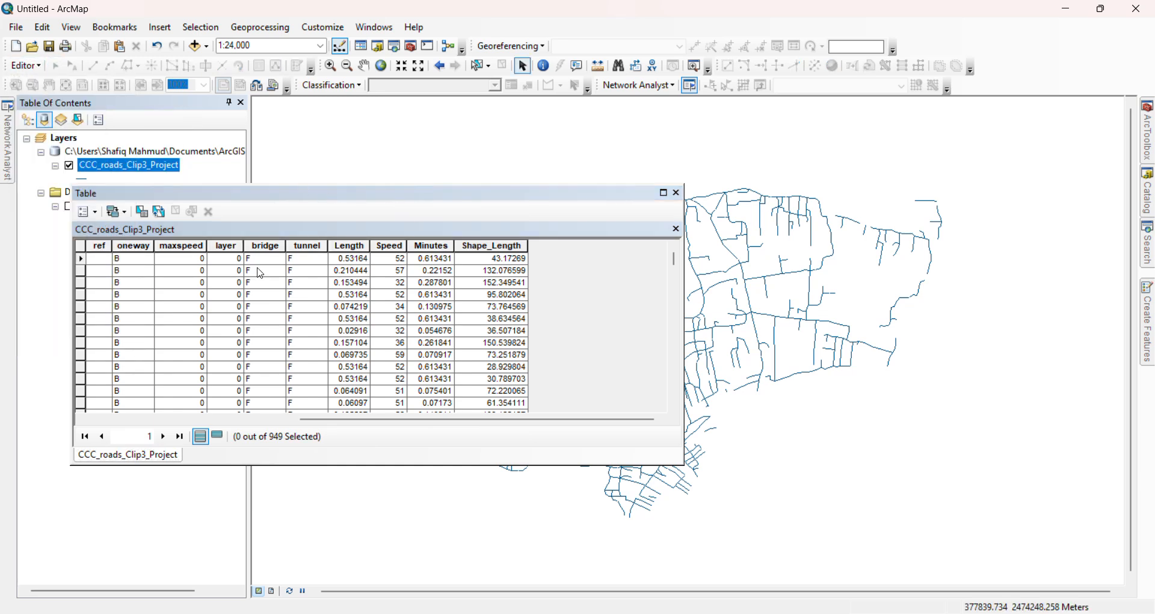
Add a Double field named len_mile to the attribute table of the CCC_roads_Clip3_Project layer
click(88, 212)
click(164, 316)
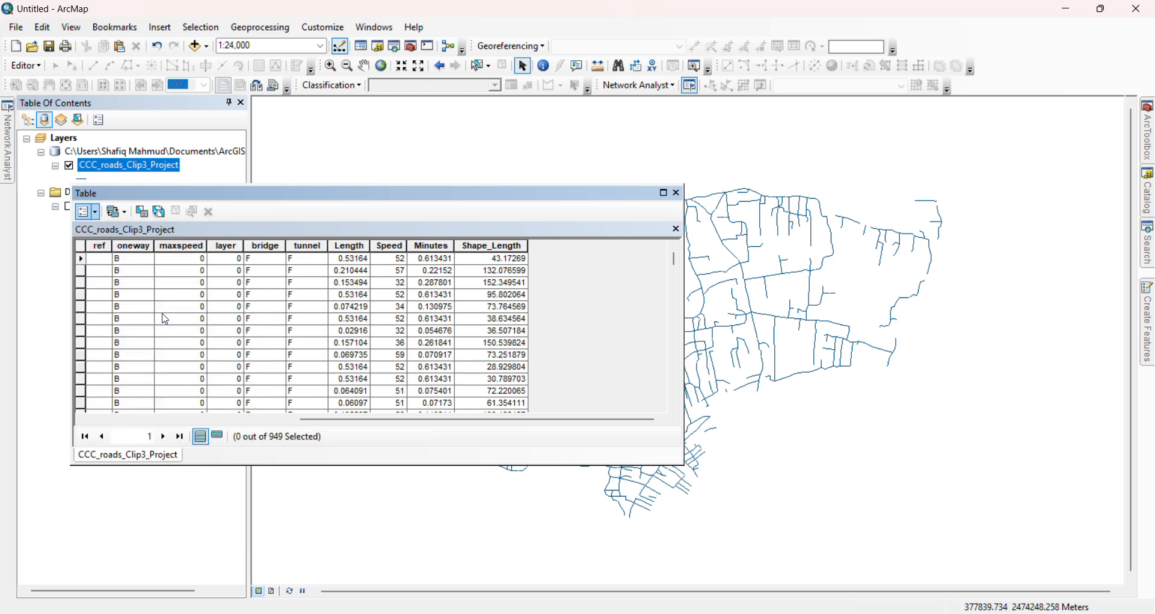
click(609, 257)
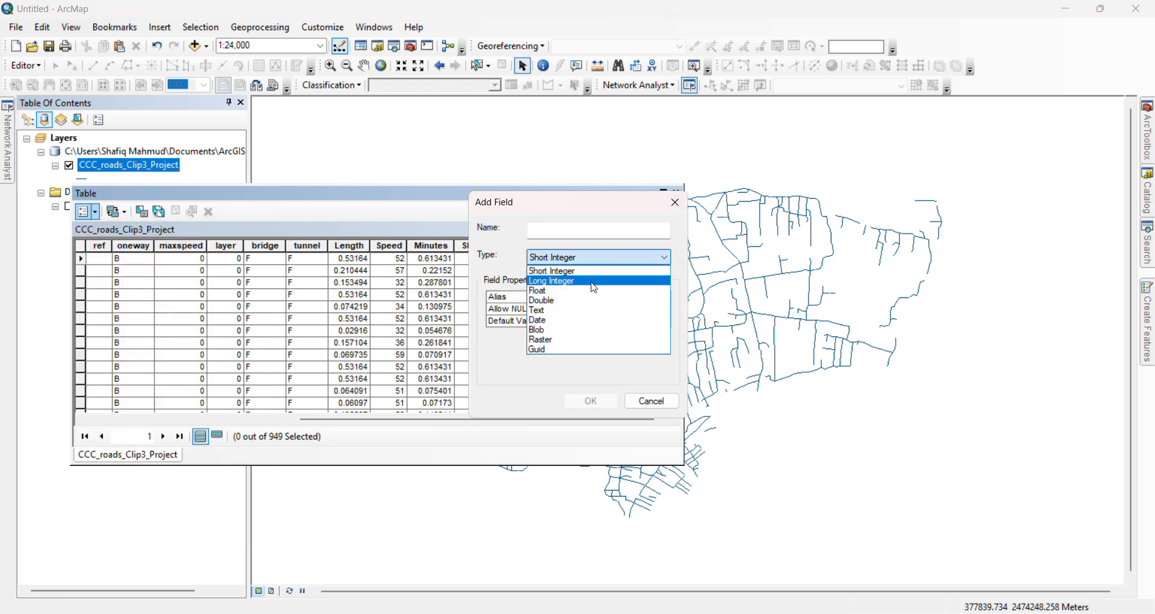
click(581, 298)
click(571, 232)
text(len_mile)
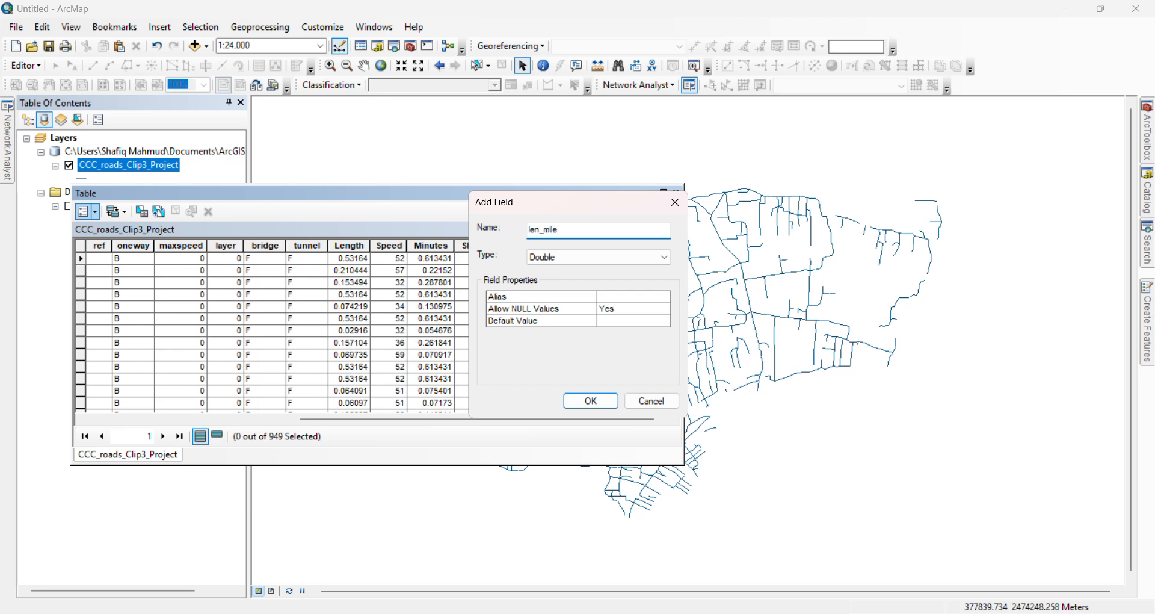
click(590, 401)
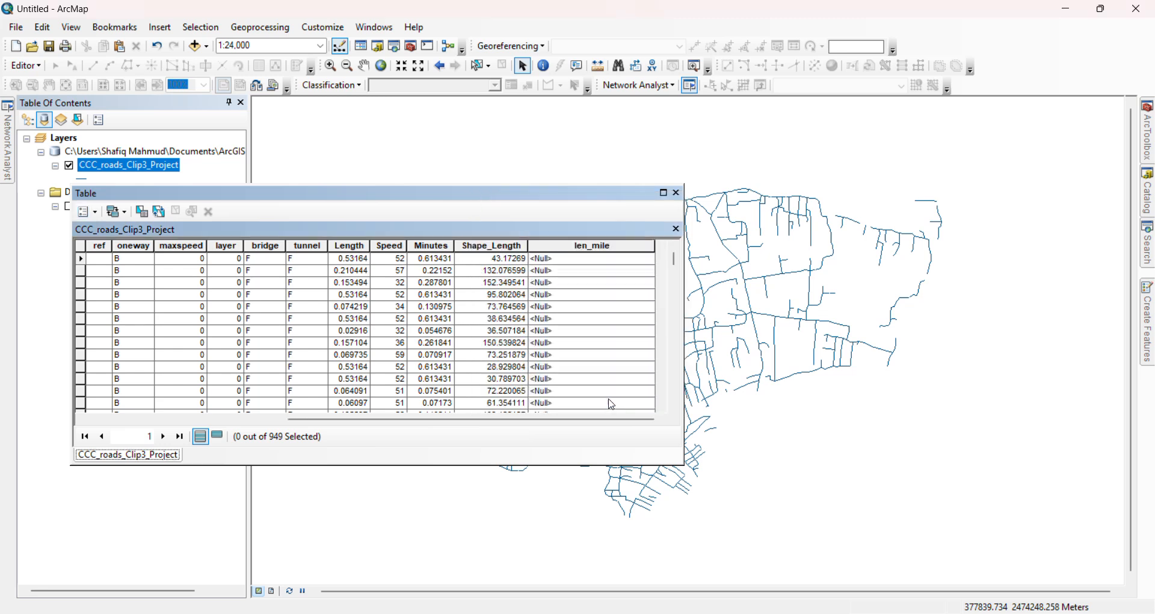
Calculate each road's length geometry into the len_mile field in US miles, using the data source's coordinate system
right_click(620, 247)
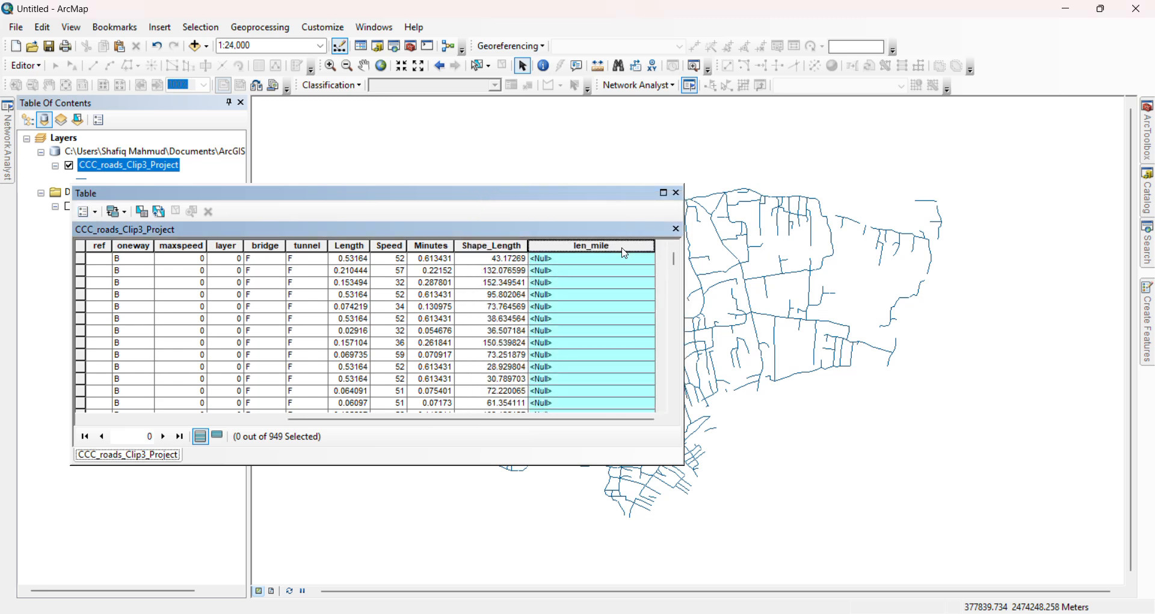
click(654, 361)
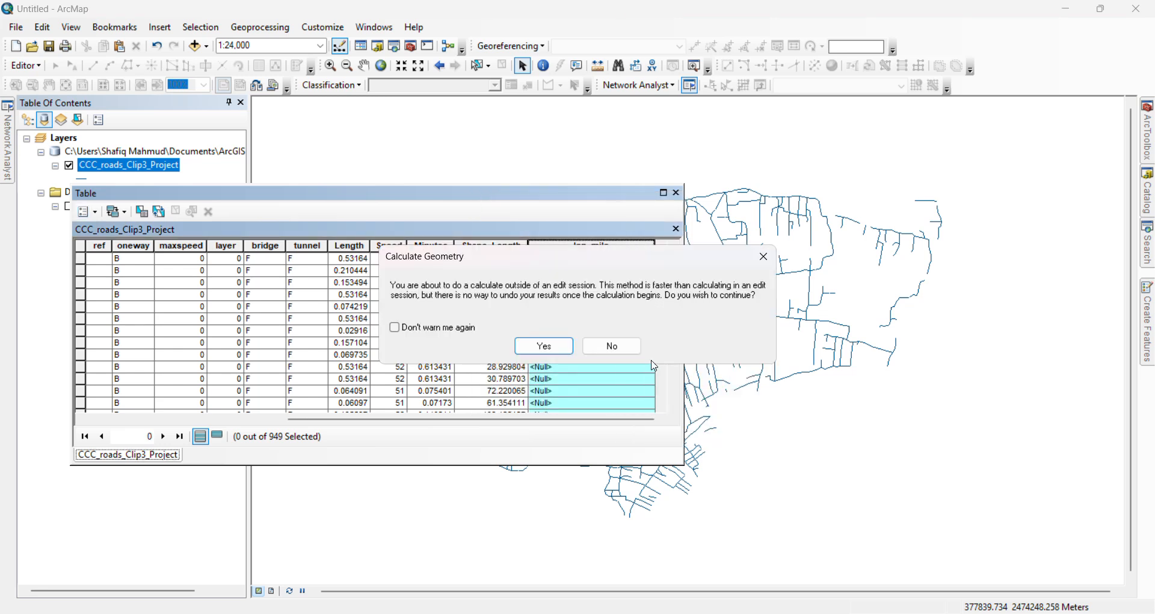
click(546, 344)
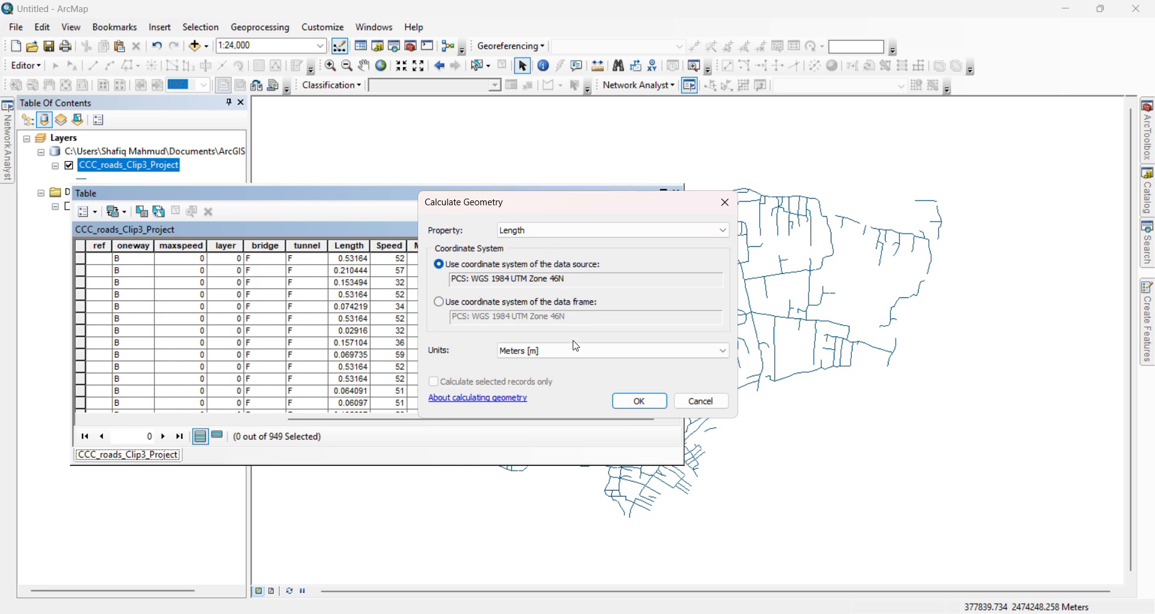
click(576, 348)
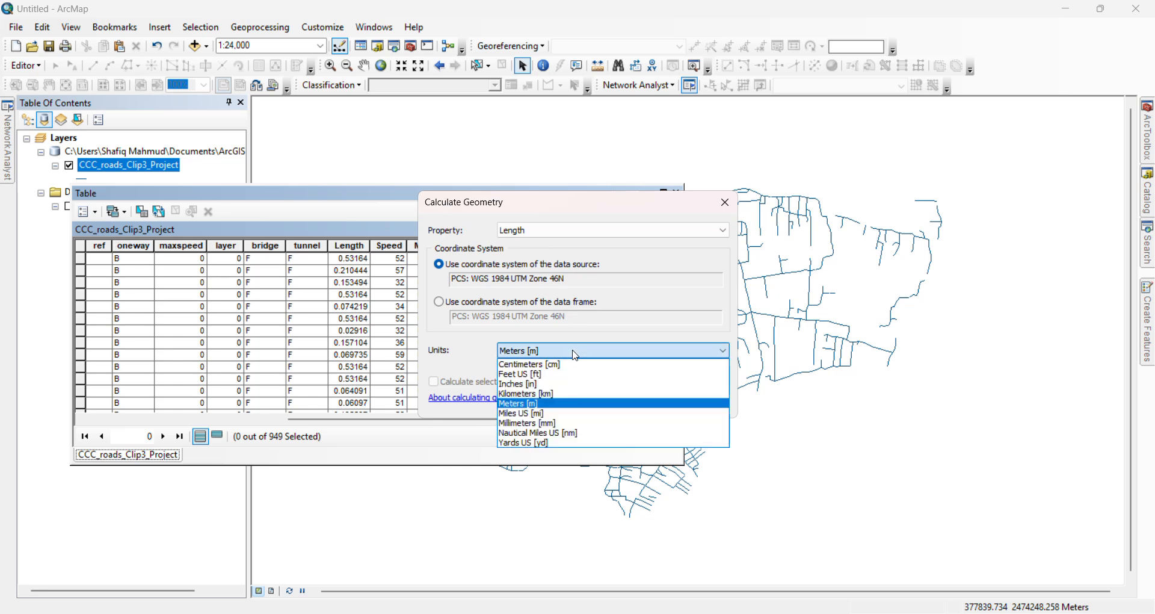
click(570, 414)
click(654, 400)
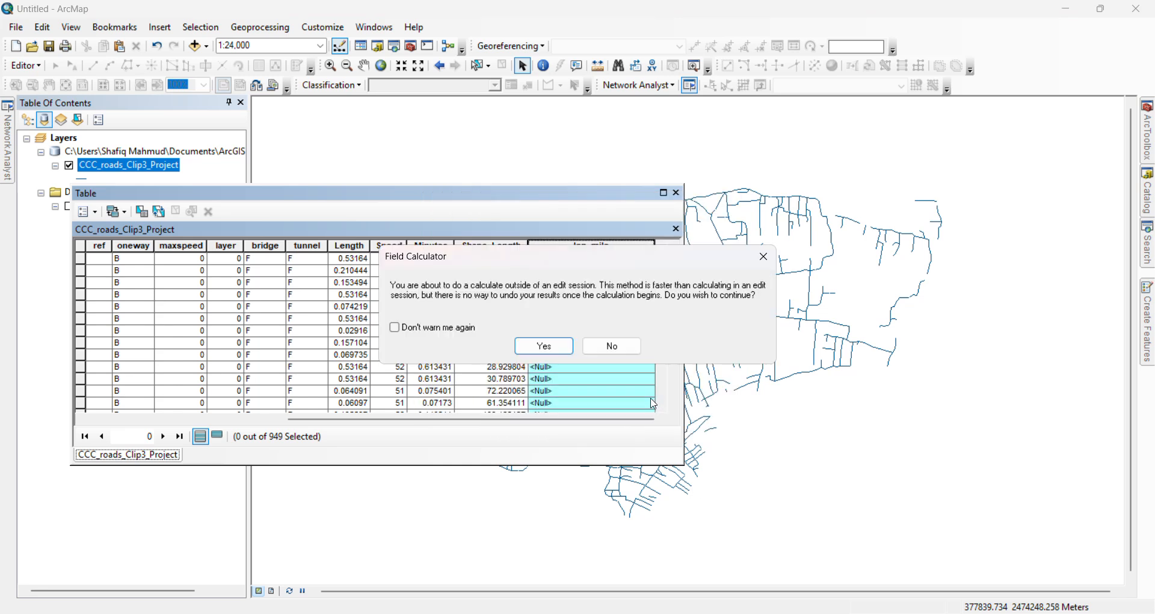
click(544, 346)
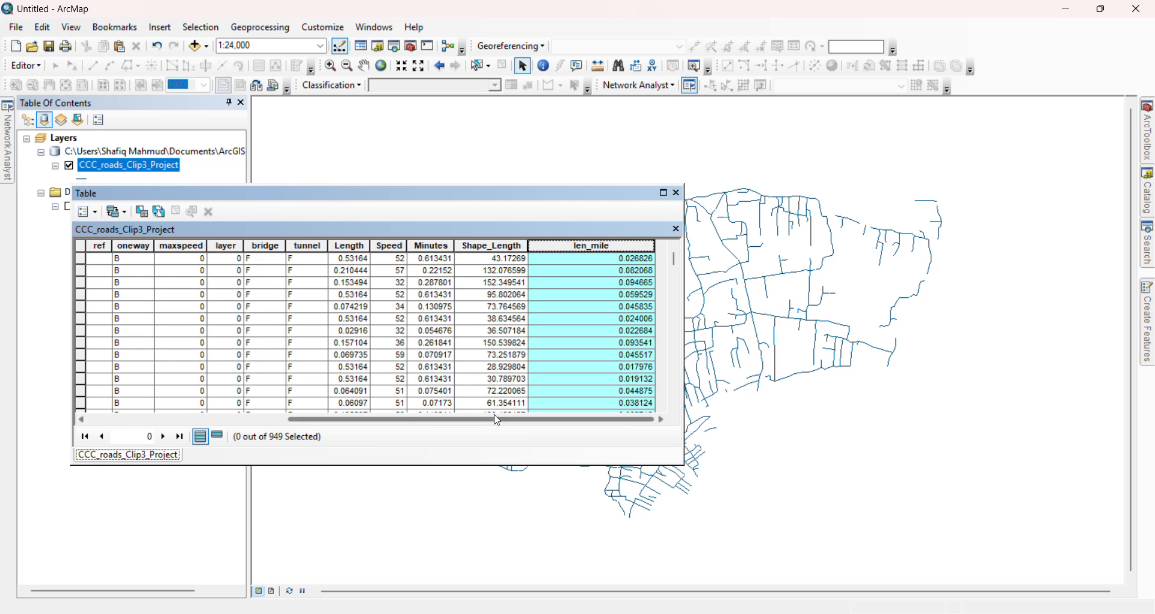
Add a Double field named time_min to the road attribute table
click(87, 211)
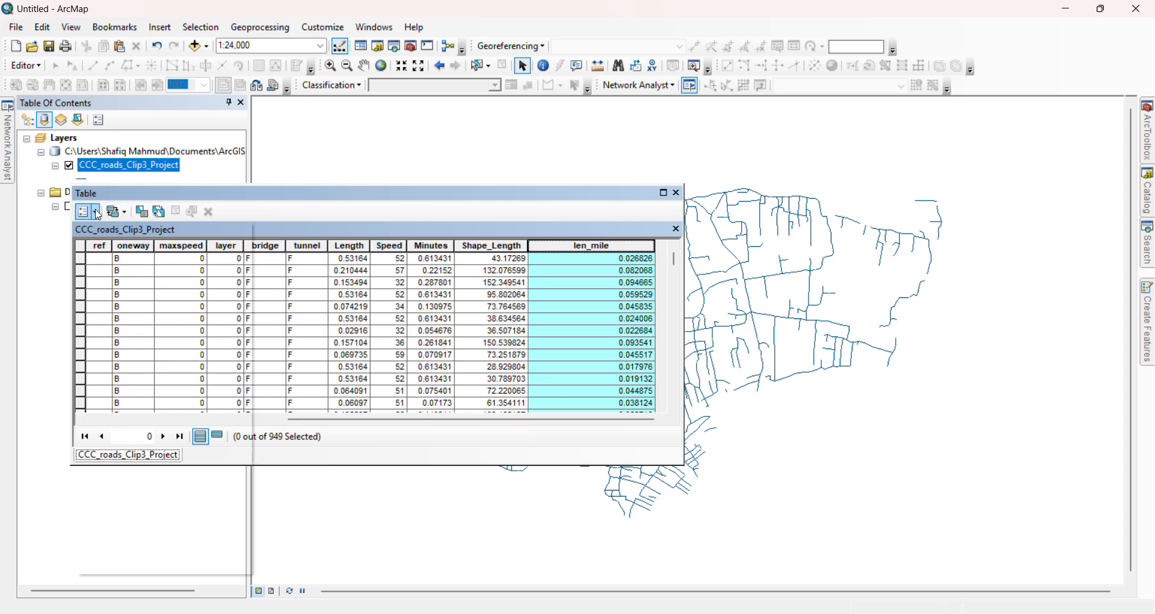
click(124, 317)
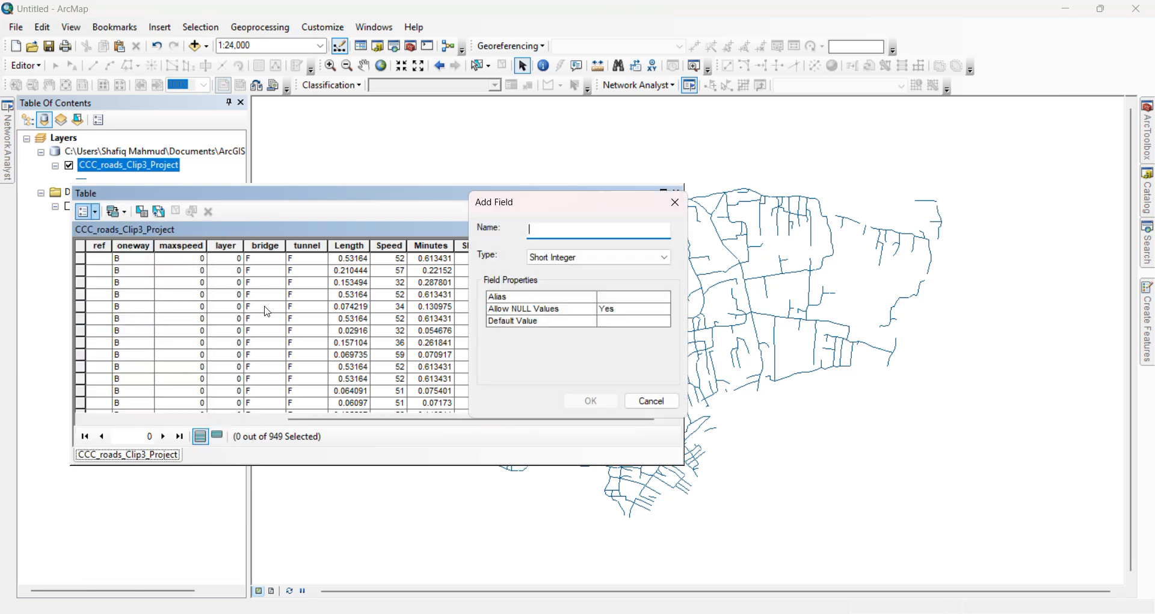
click(585, 256)
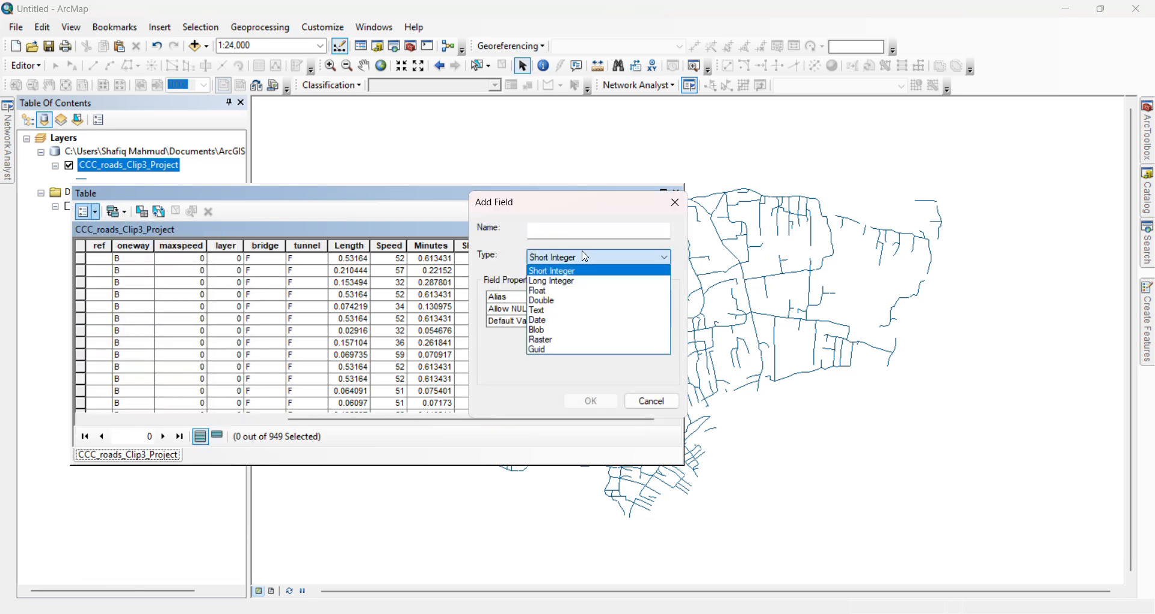
click(540, 304)
click(567, 228)
text(time_min)
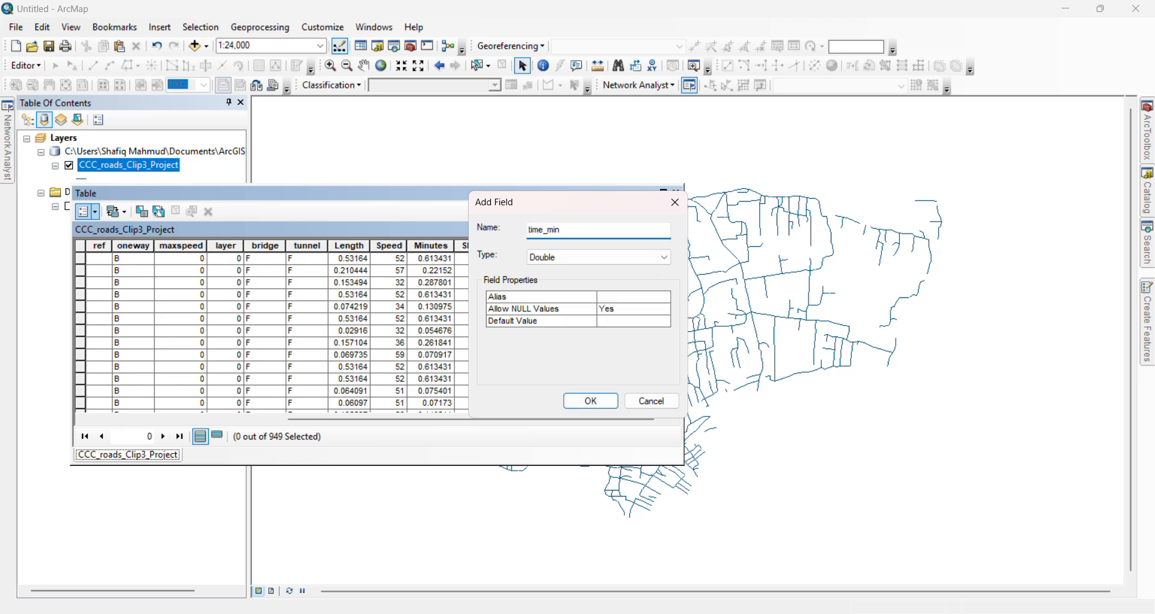
click(591, 400)
Calculate the time_min field as [len_mile] / [Speed] * 60 and close the attribute table
drag(555, 419, 654, 419)
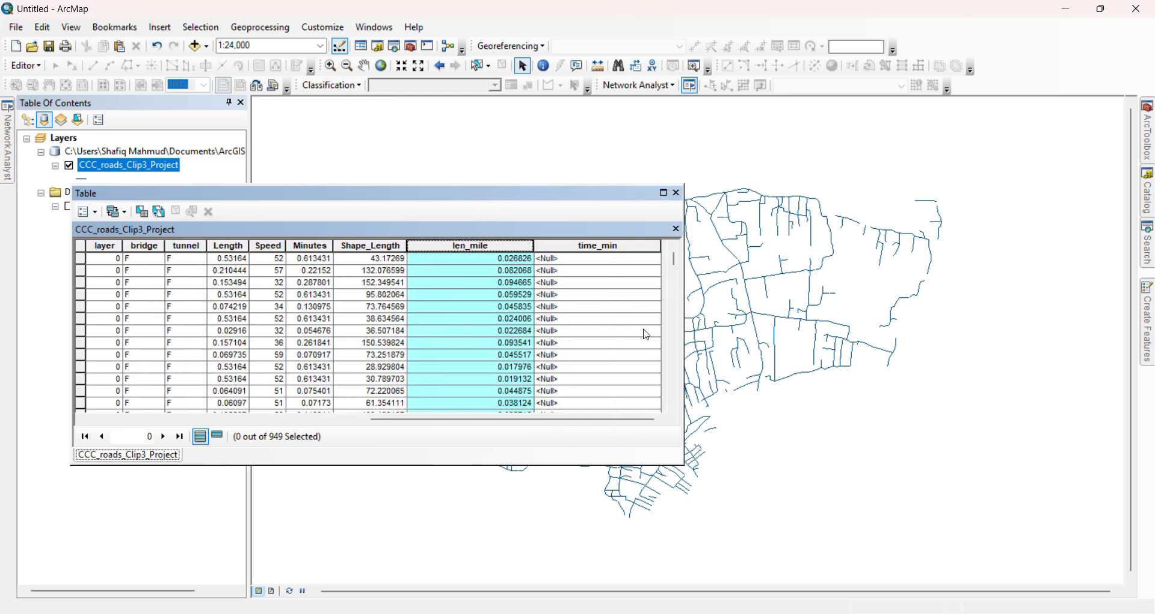
right_click(631, 246)
click(675, 350)
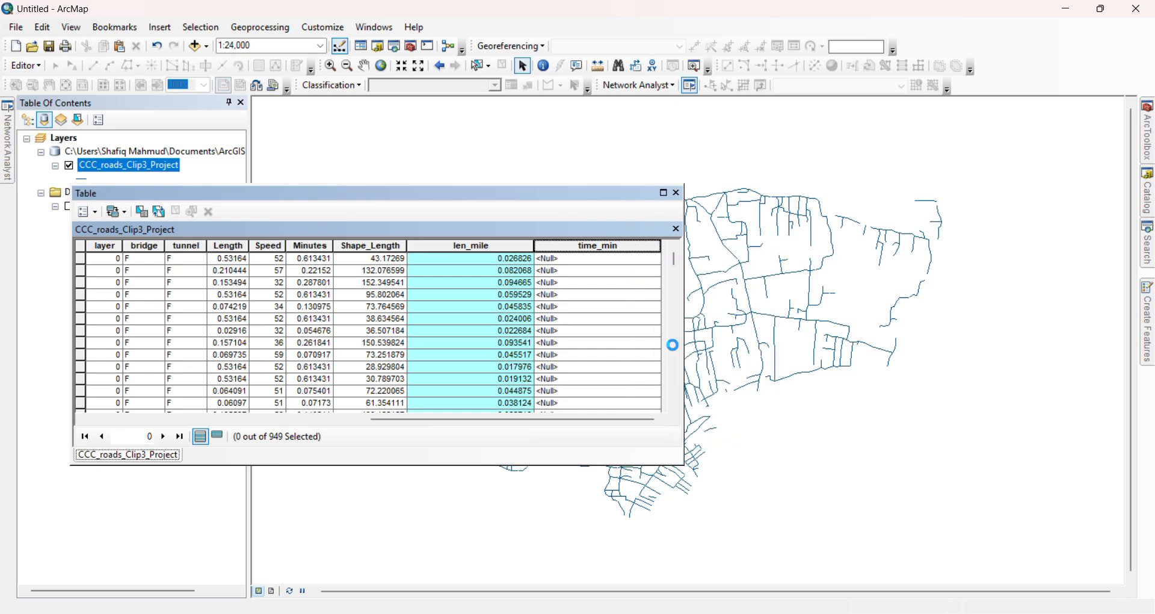
click(544, 343)
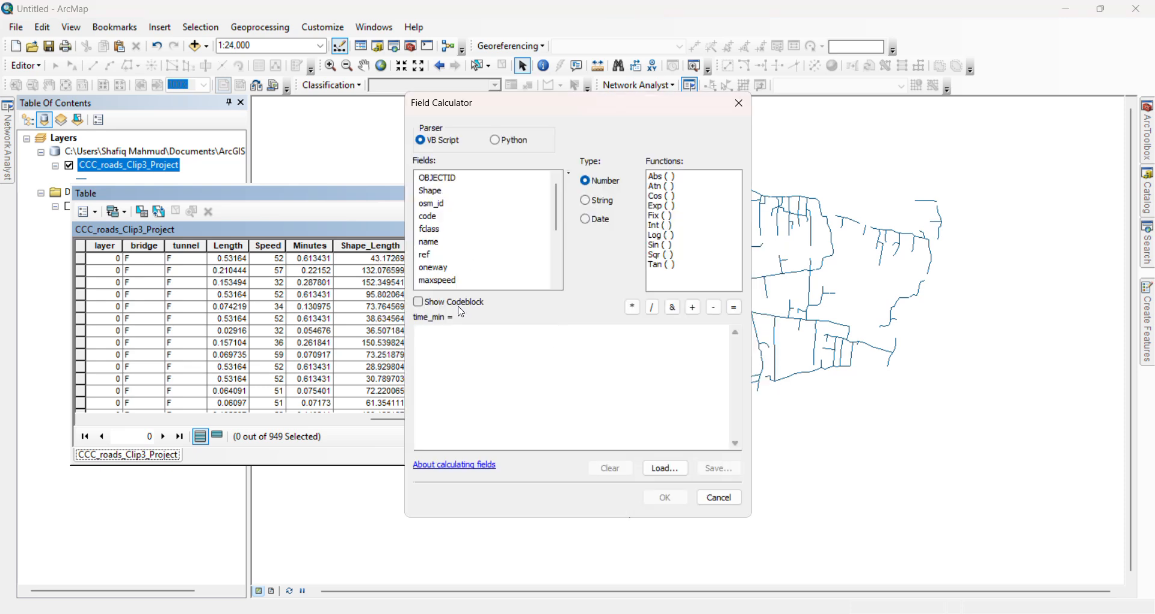
scroll(481, 226, down, 3)
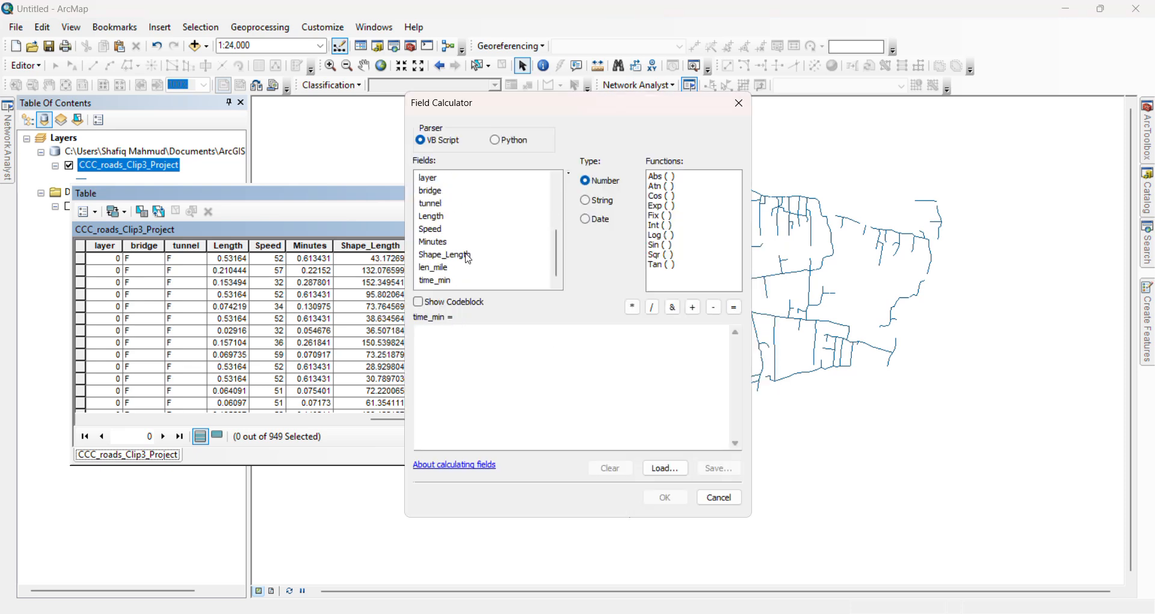
double_click(437, 268)
click(653, 307)
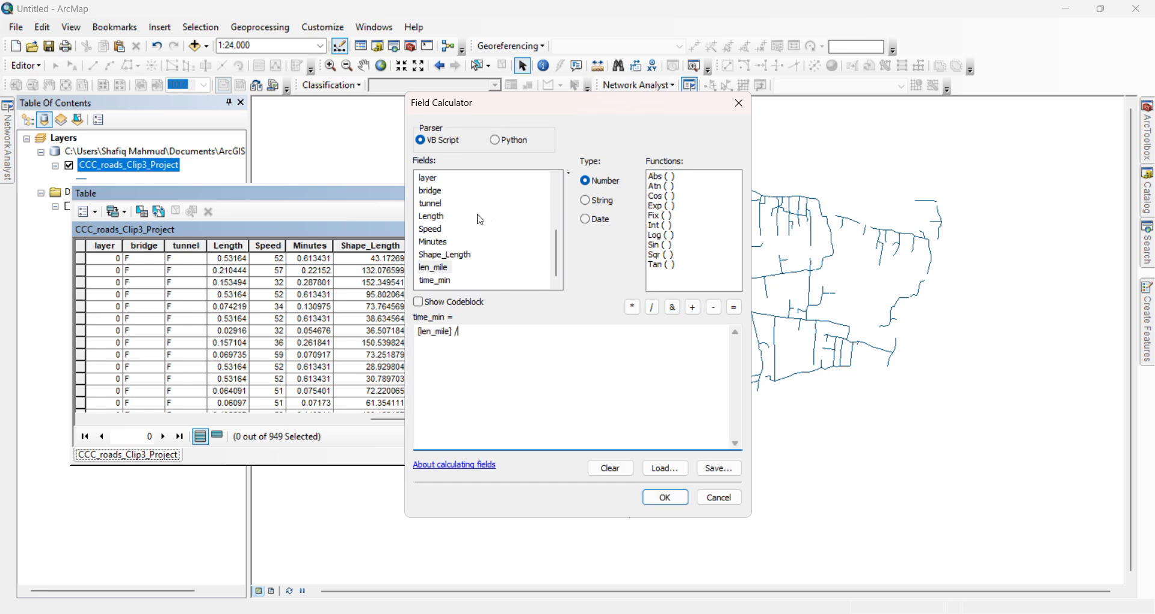
double_click(435, 230)
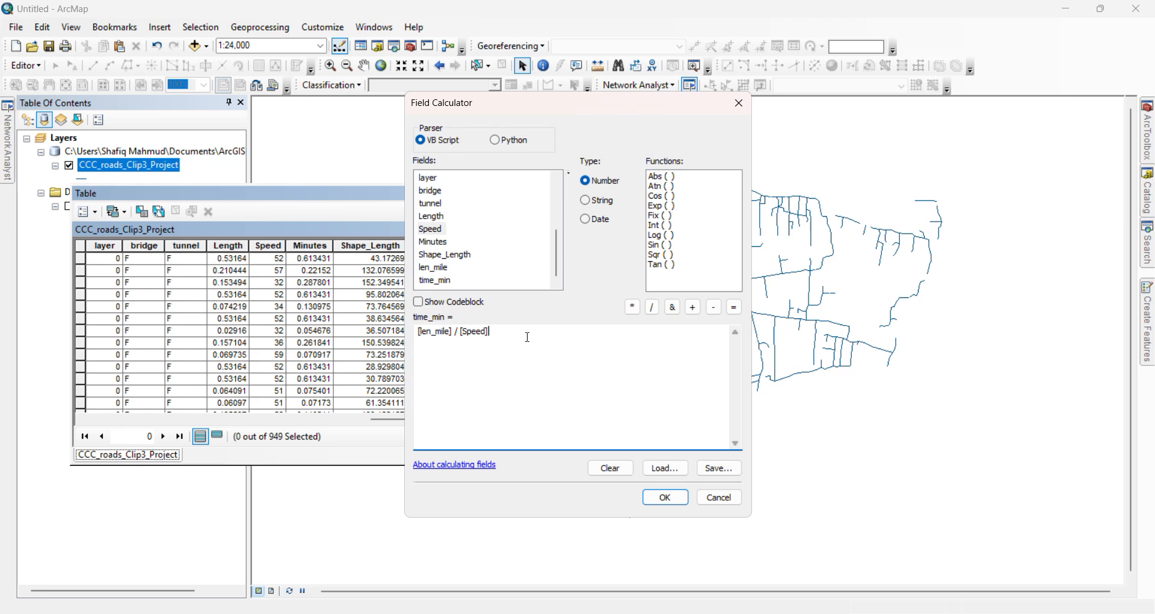
click(633, 308)
text(60)
click(665, 498)
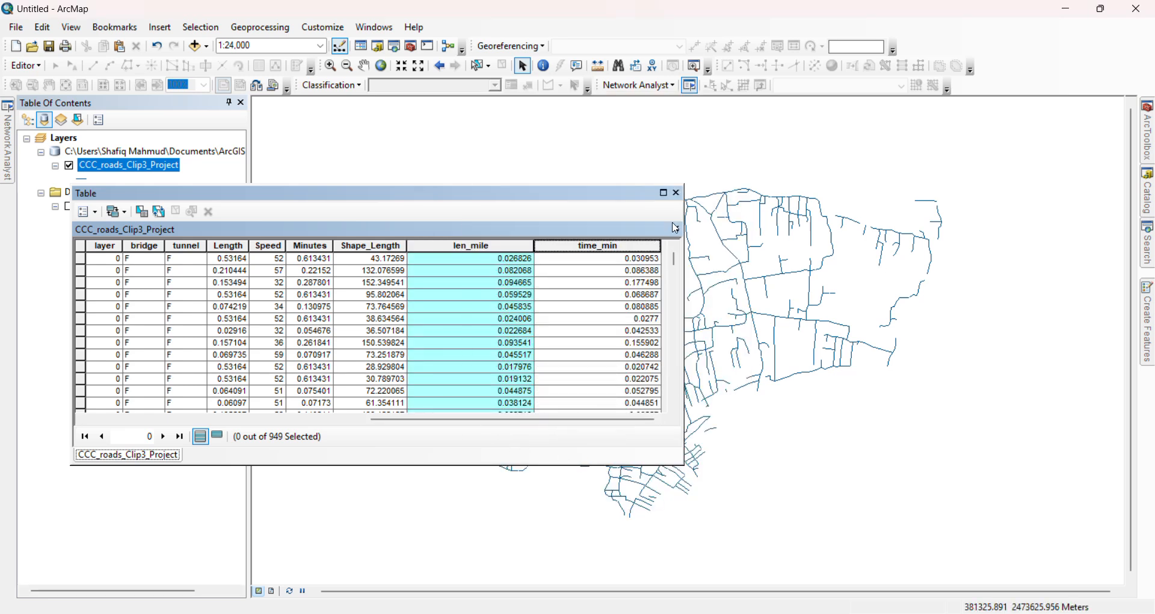
click(676, 192)
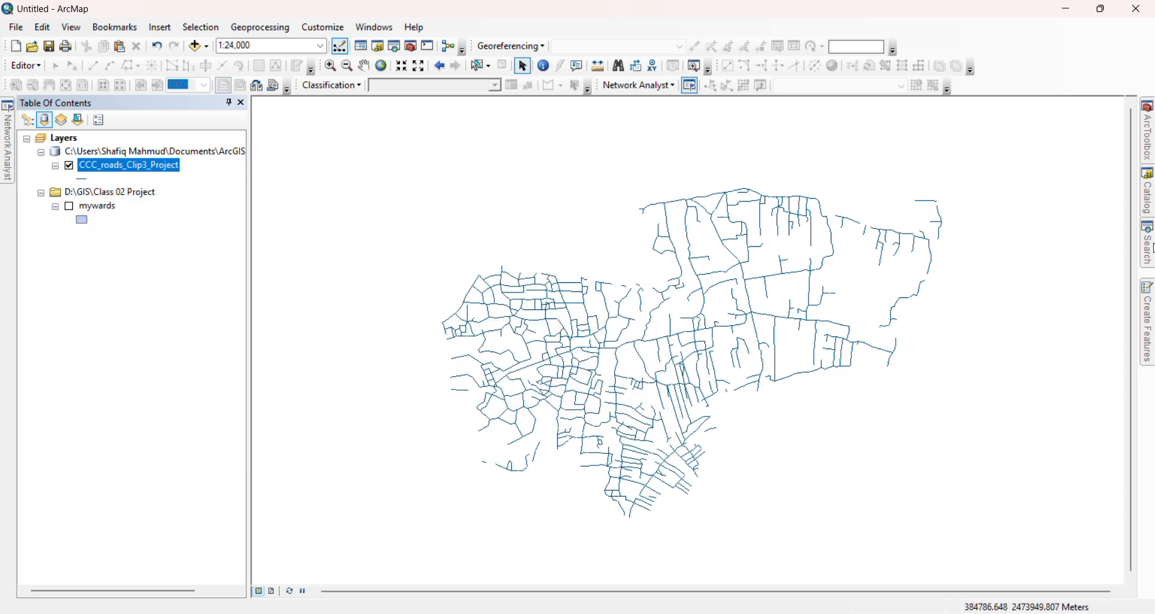
Browse the catalog to the contents of the Class 02 Project folder under D:\GIS
click(1149, 186)
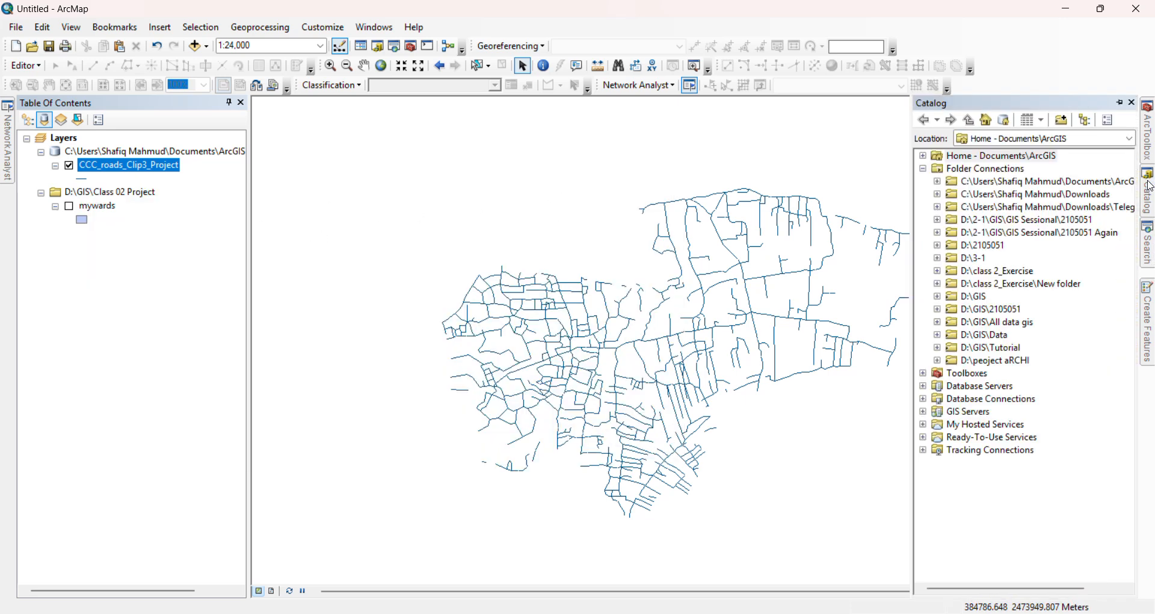
click(936, 296)
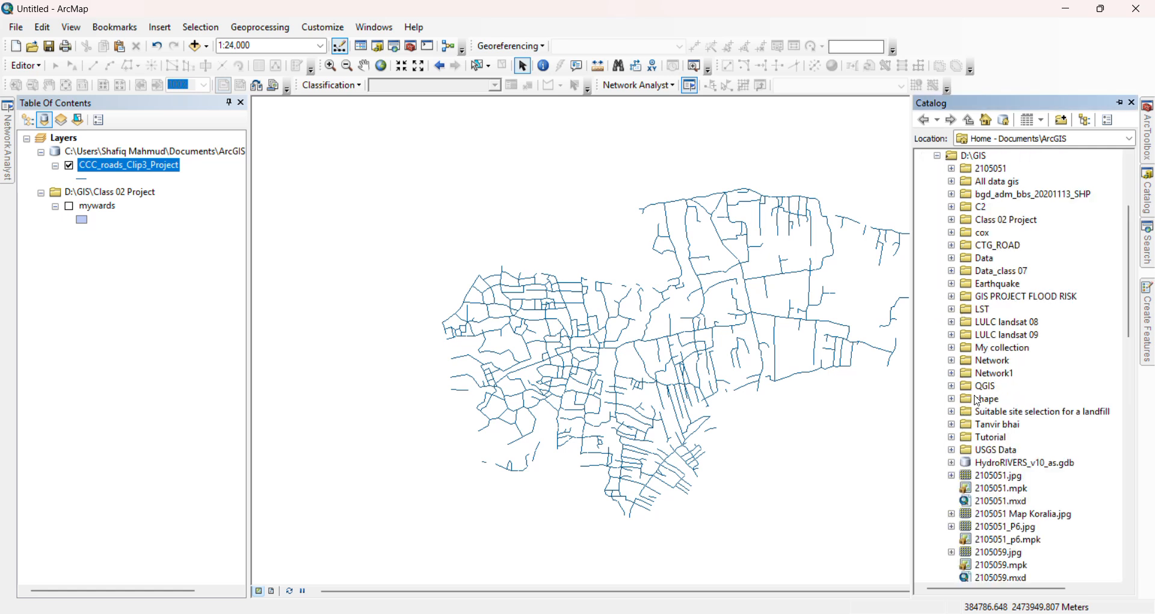
click(951, 220)
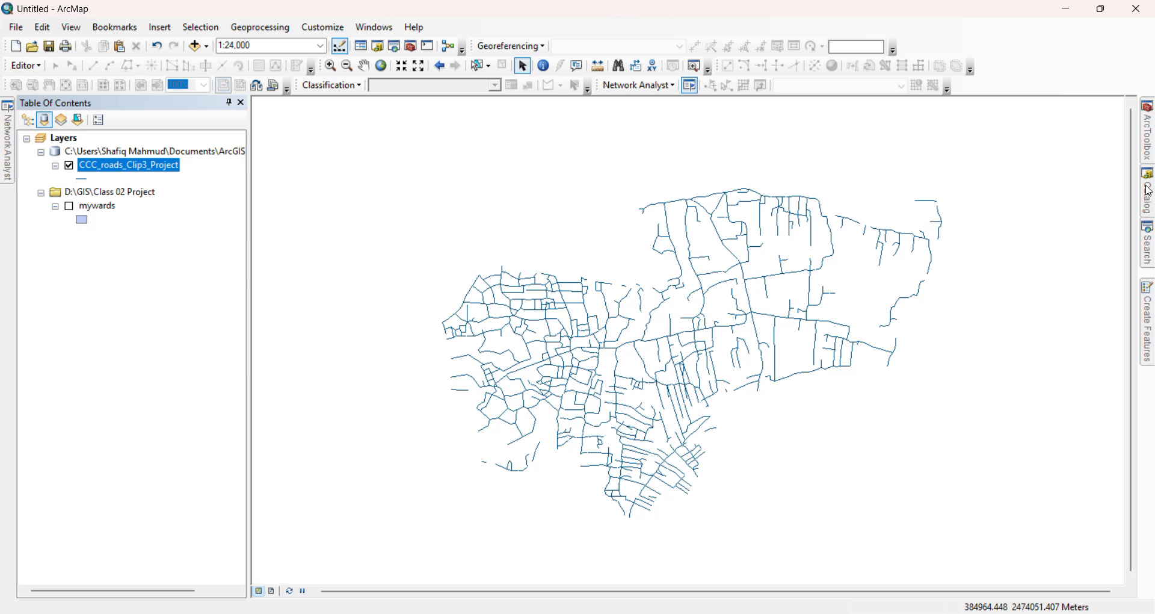
click(1149, 191)
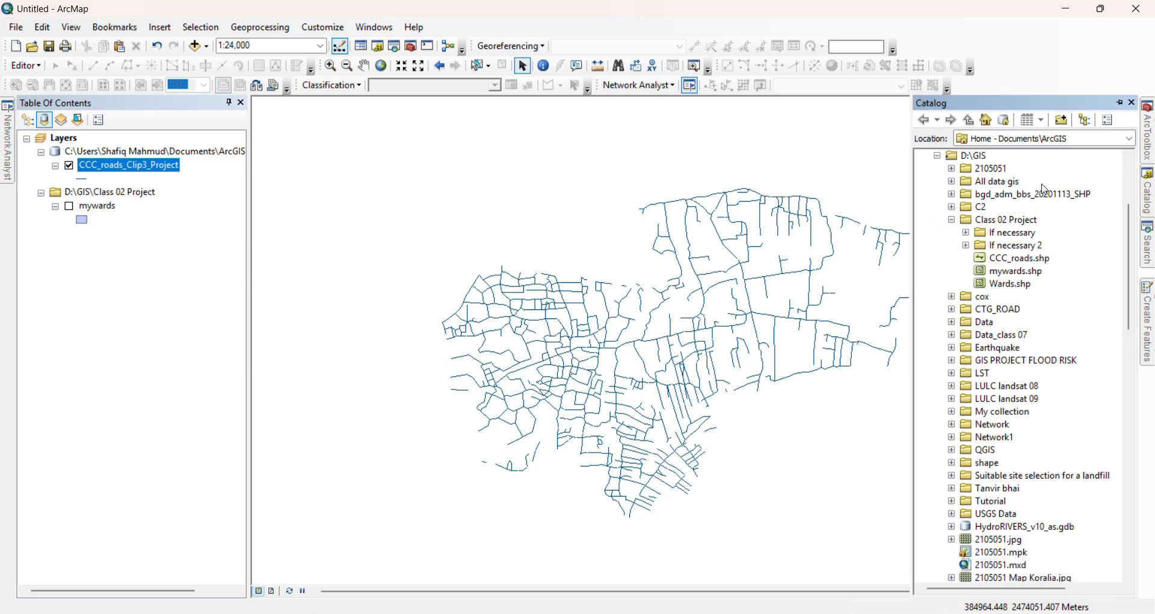
Export all features of CCC_roads_Clip3_Project as a shapefile named Roads in the Class 02 Project folder and add it to the map
right_click(158, 170)
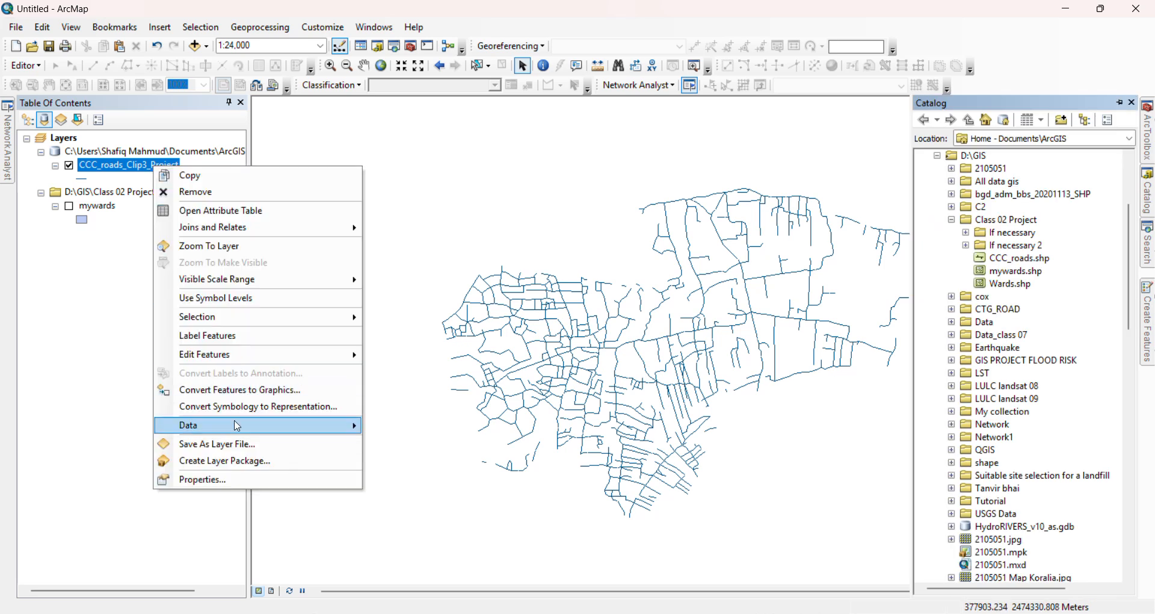
click(217, 444)
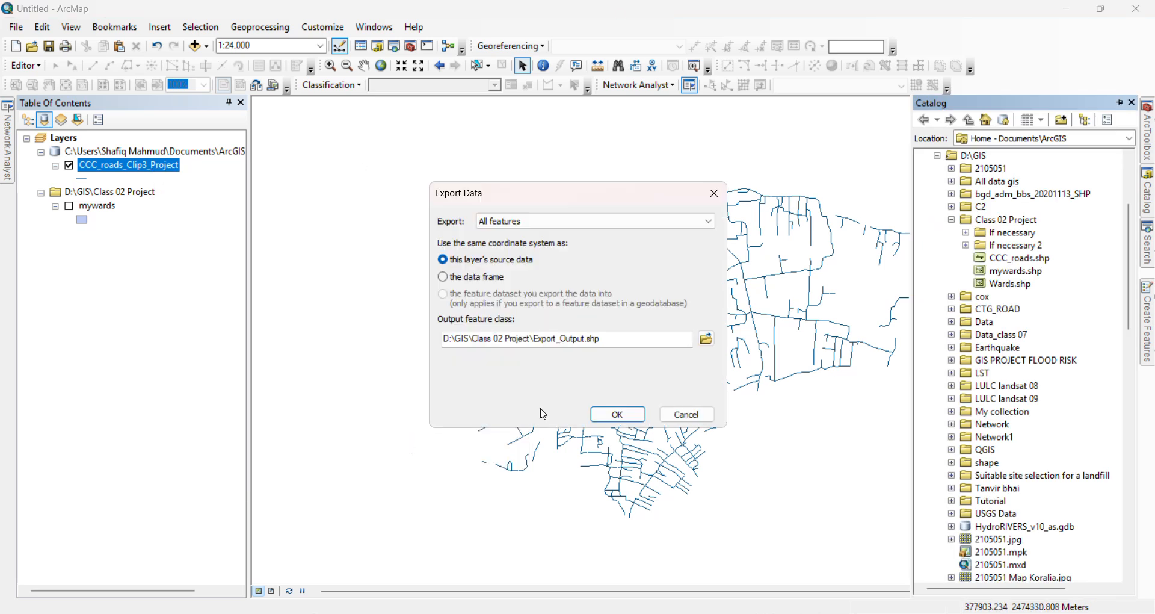
click(706, 338)
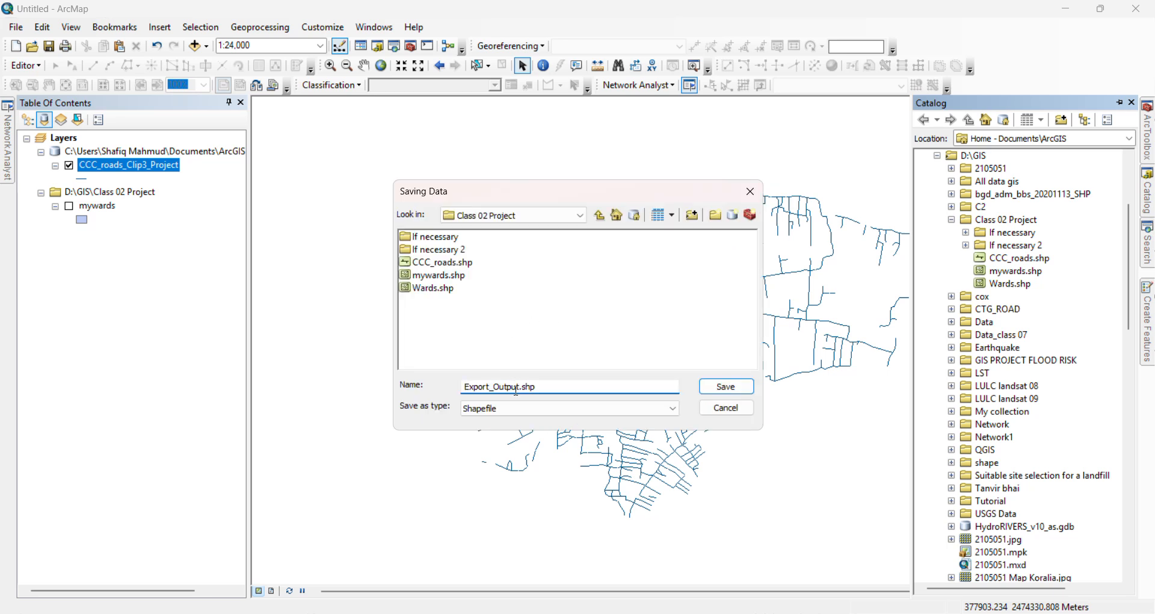
drag(519, 385, 391, 373)
text(Roads)
click(727, 387)
click(619, 417)
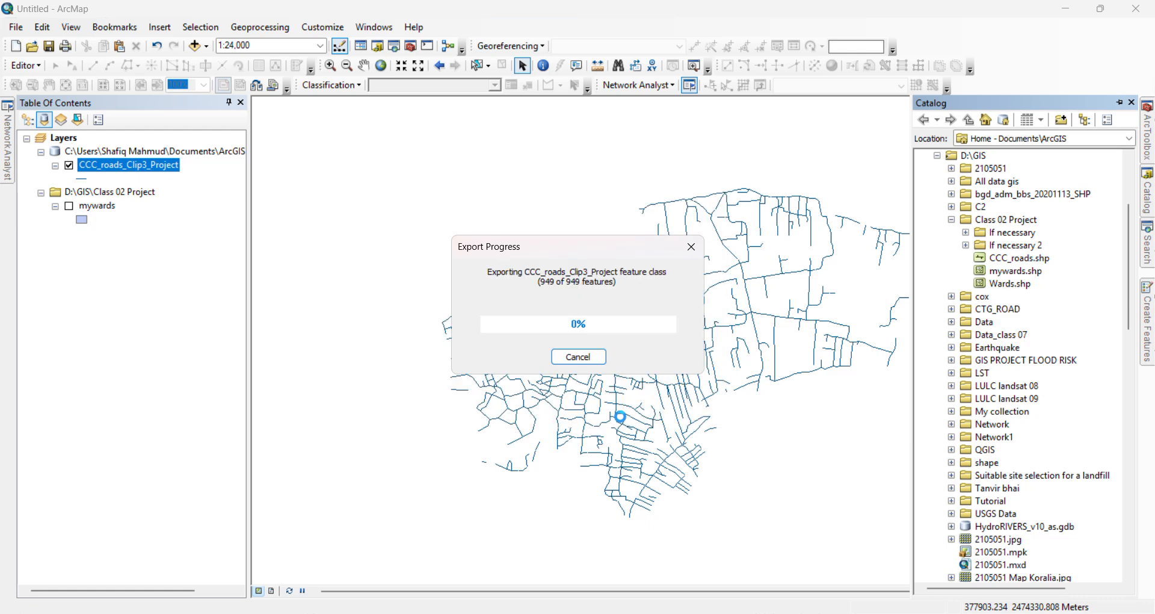
click(634, 368)
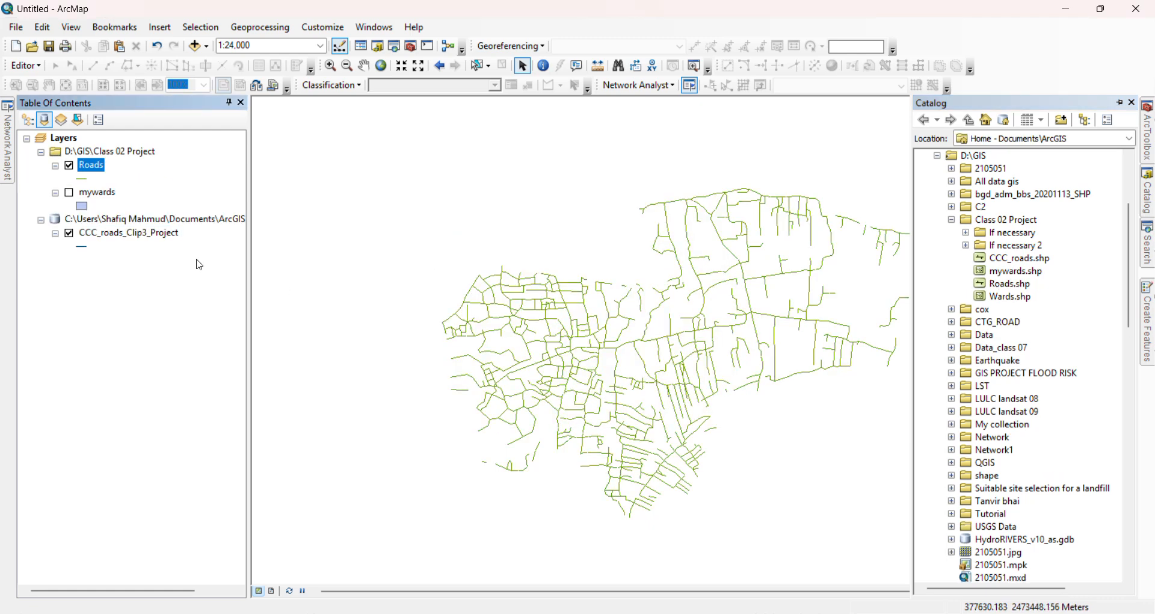
Turn on the mywards layer and check the len_mile and time_min fields in the Roads attribute table
click(70, 193)
right_click(89, 167)
click(142, 206)
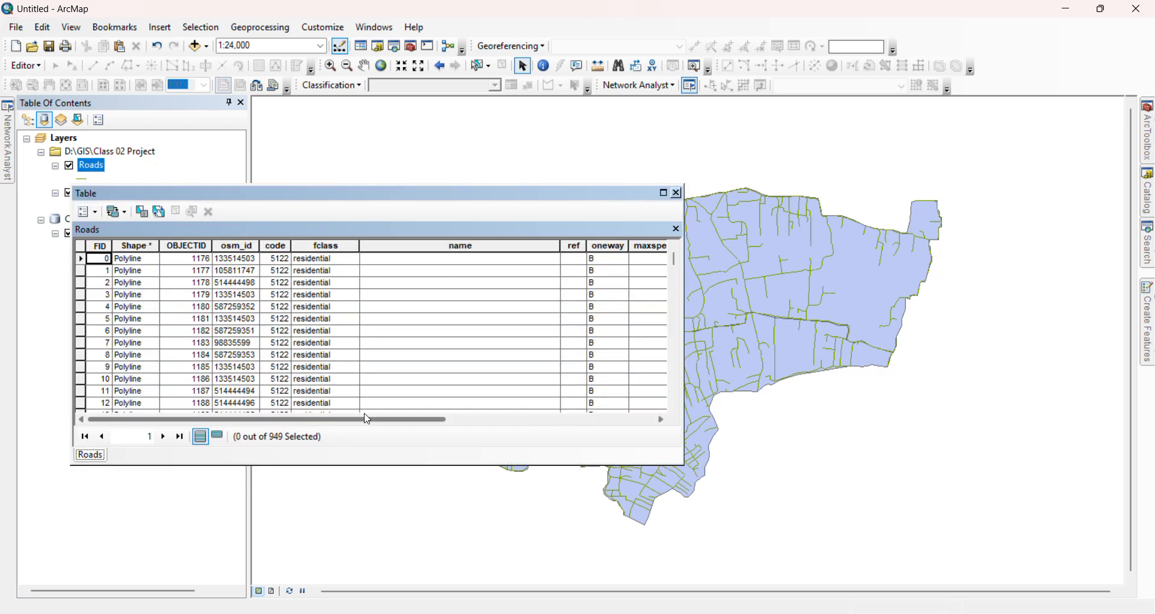
drag(364, 419, 608, 420)
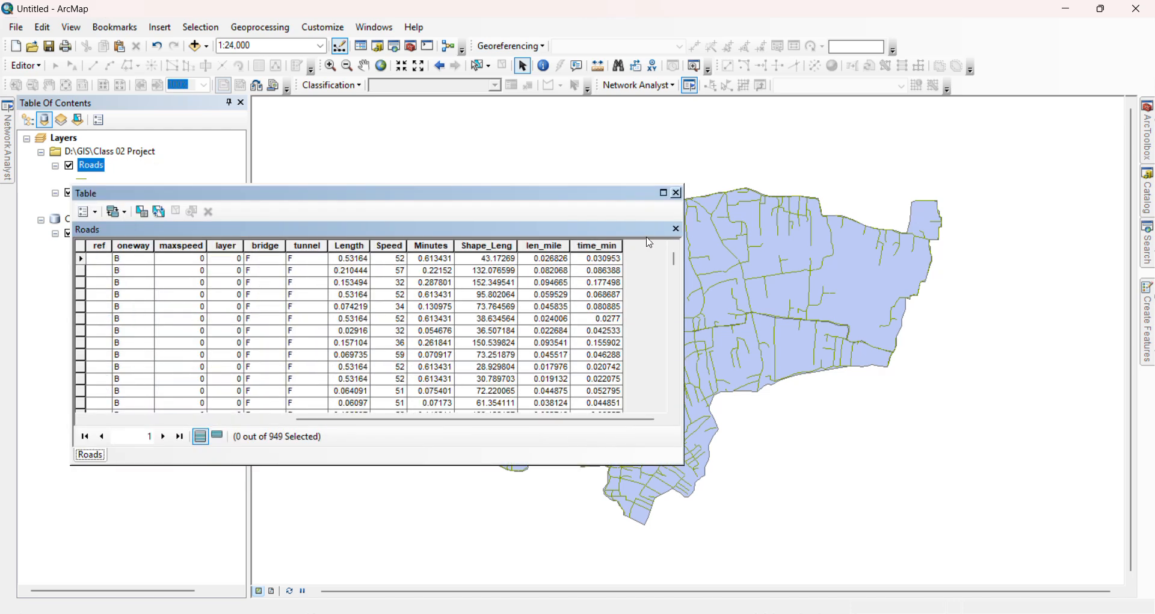
click(677, 194)
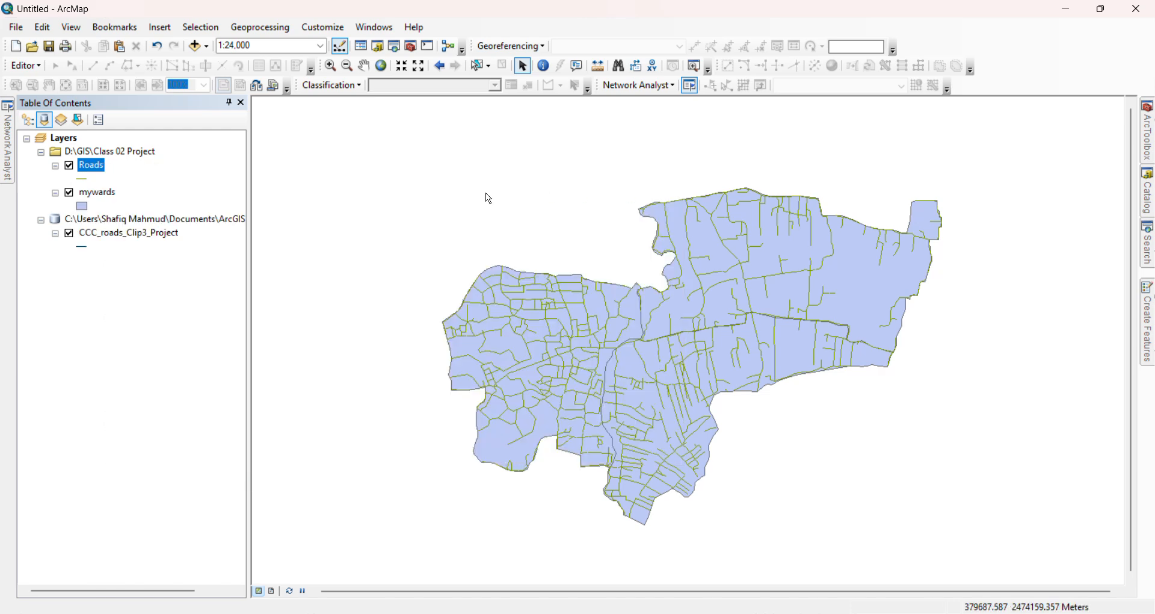
Remove the CCC_roads_Clip3_Project layer and start a new network dataset from Roads.shp in the Class 02 Project folder
right_click(130, 240)
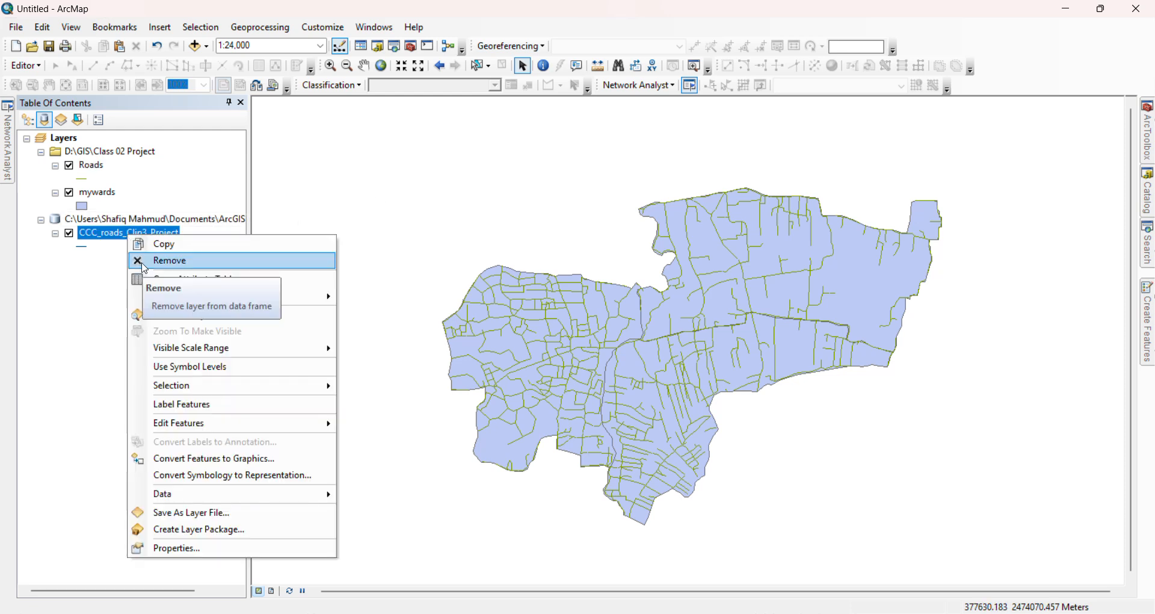
click(172, 261)
click(1149, 187)
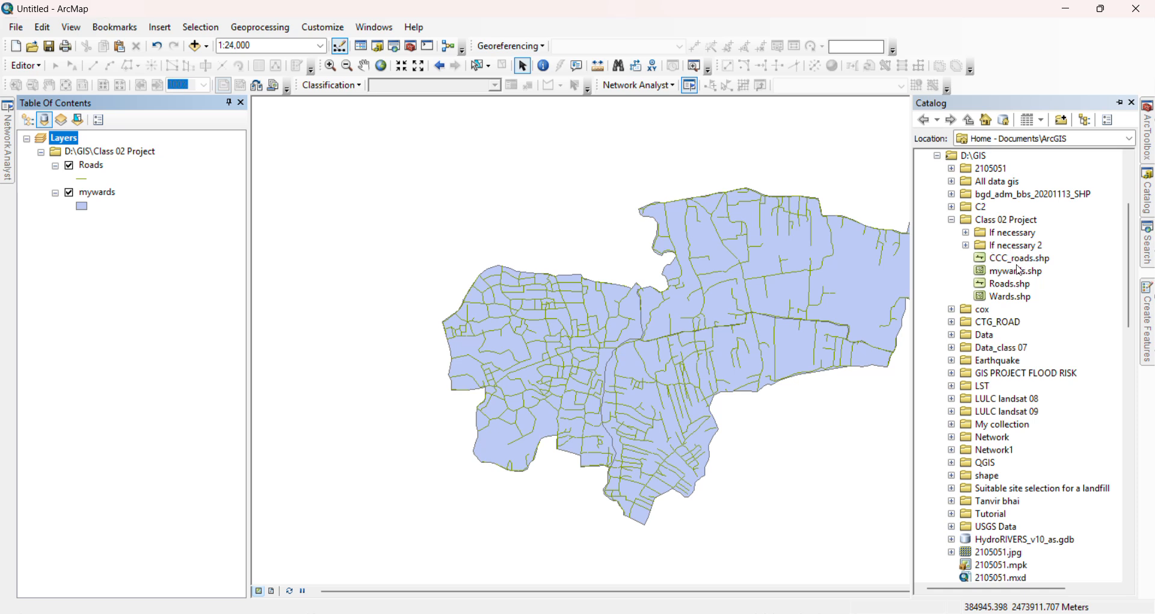
click(1015, 284)
right_click(1014, 284)
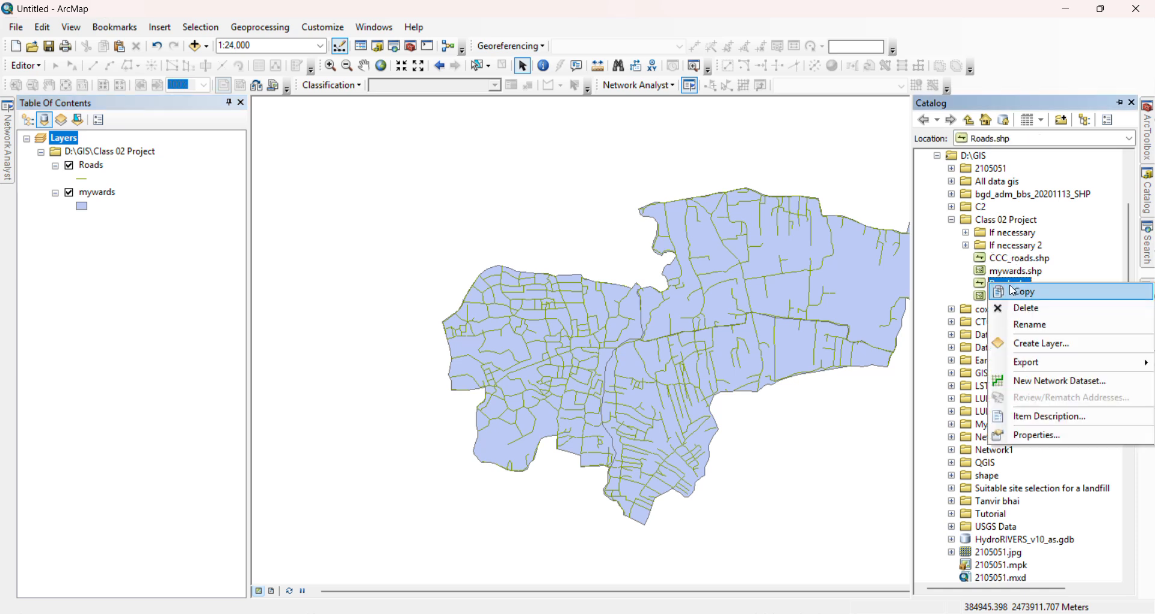
click(1015, 381)
Accept the default network dataset name and connectivity, with turns modelled using Global Turns and elevation modelling set to None
click(748, 546)
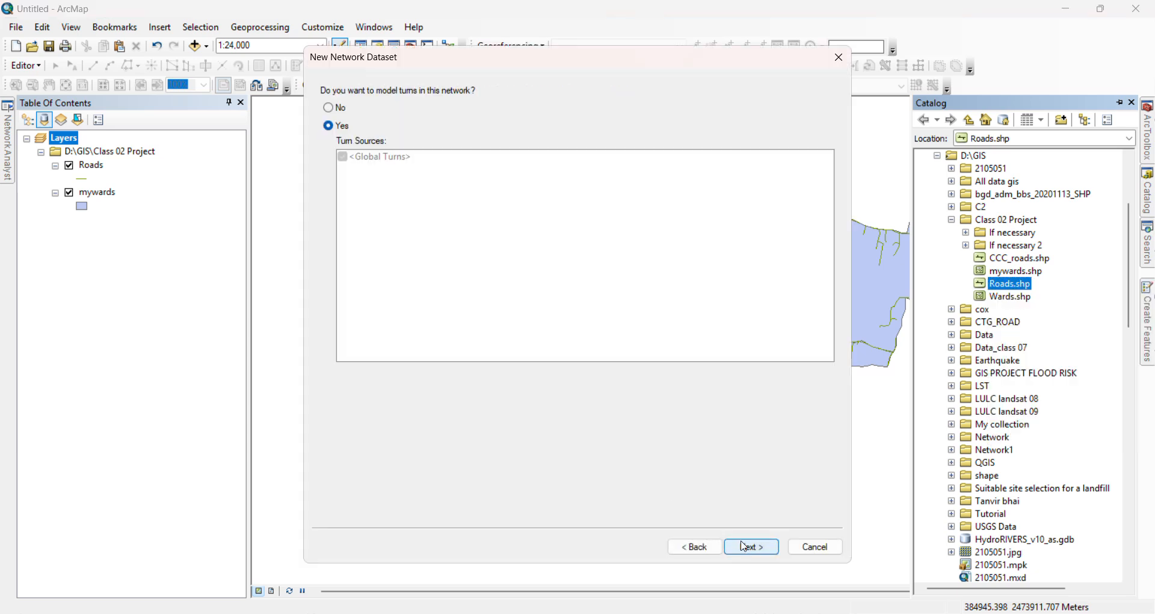
click(751, 550)
click(750, 551)
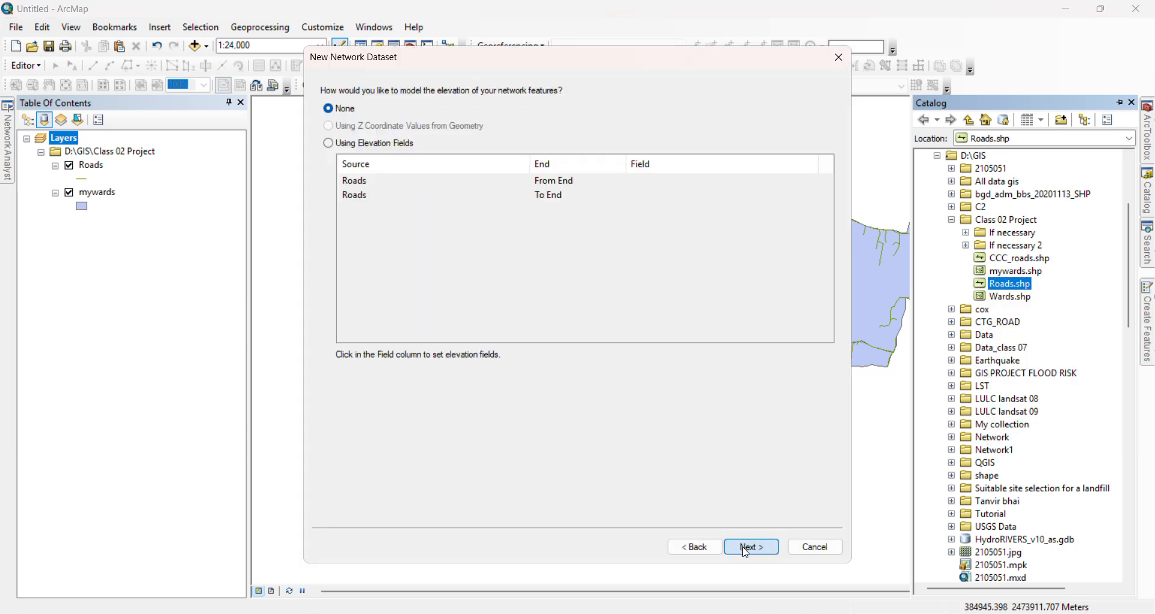
click(748, 547)
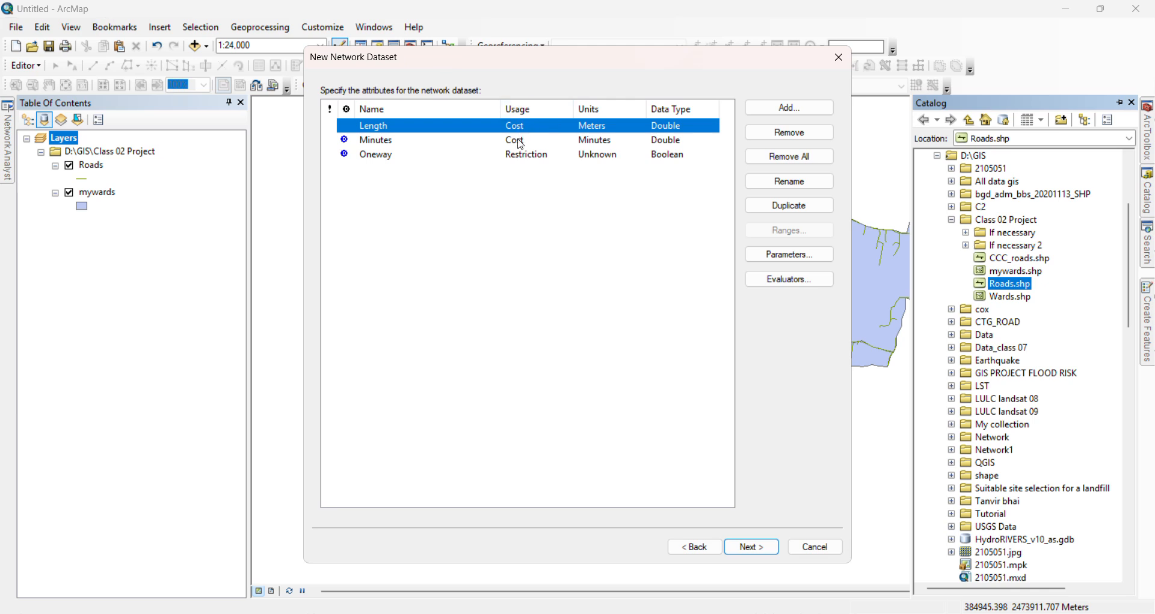
Remove all the default attributes (Length, Minutes and Oneway) from the network dataset
click(446, 145)
click(433, 158)
click(440, 127)
click(798, 155)
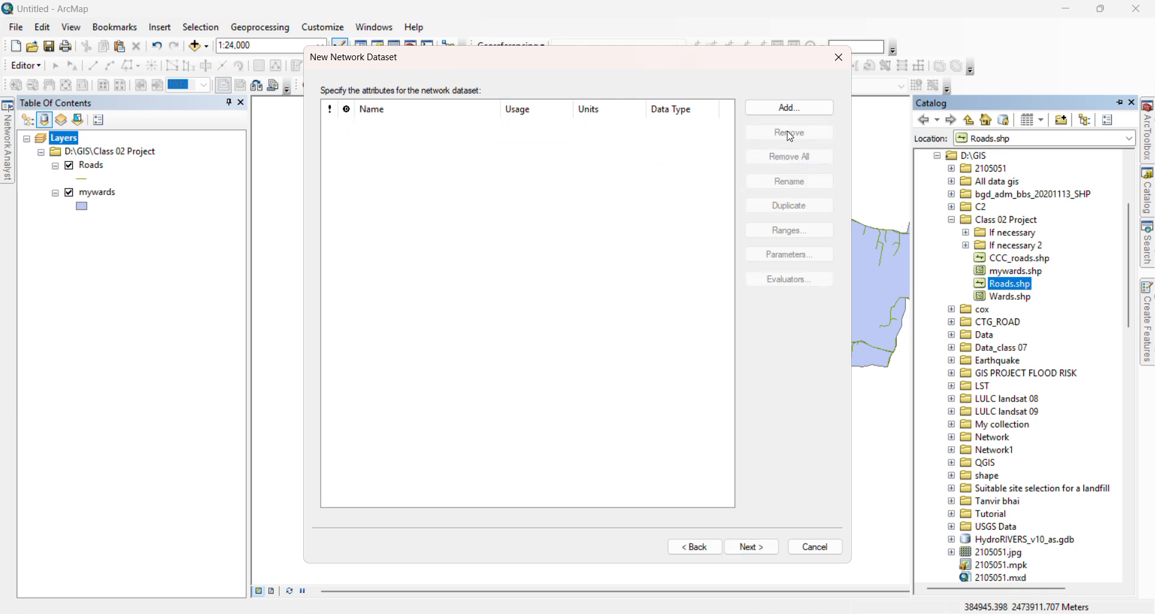
Add a network attribute named time_min with usage type Cost, units Minutes, data type Double, used by default
click(785, 108)
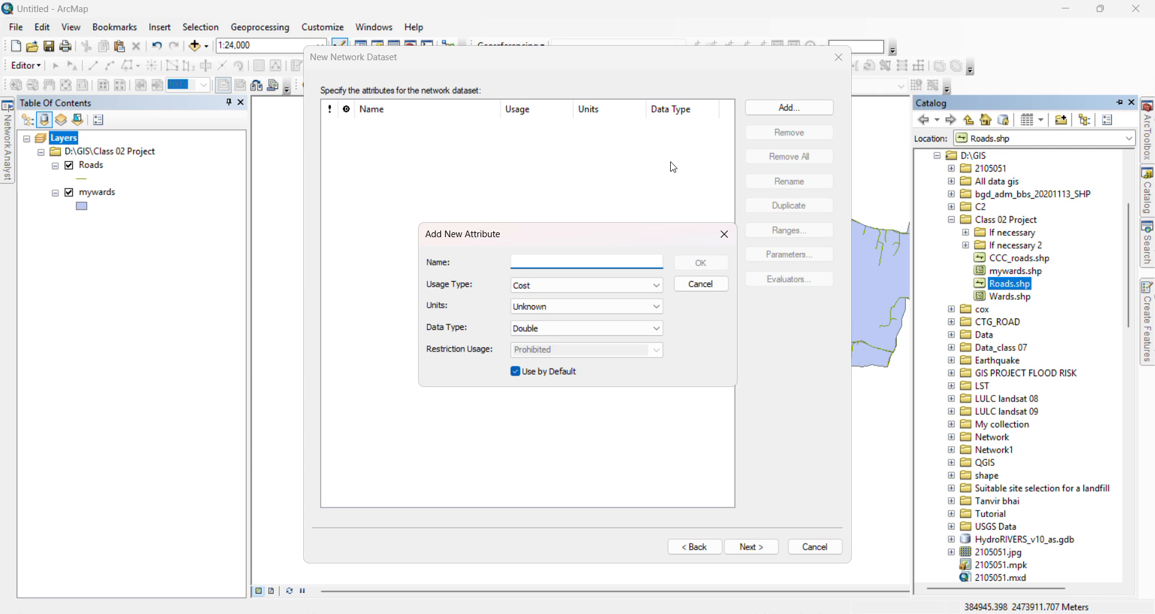
text(time_min)
click(637, 307)
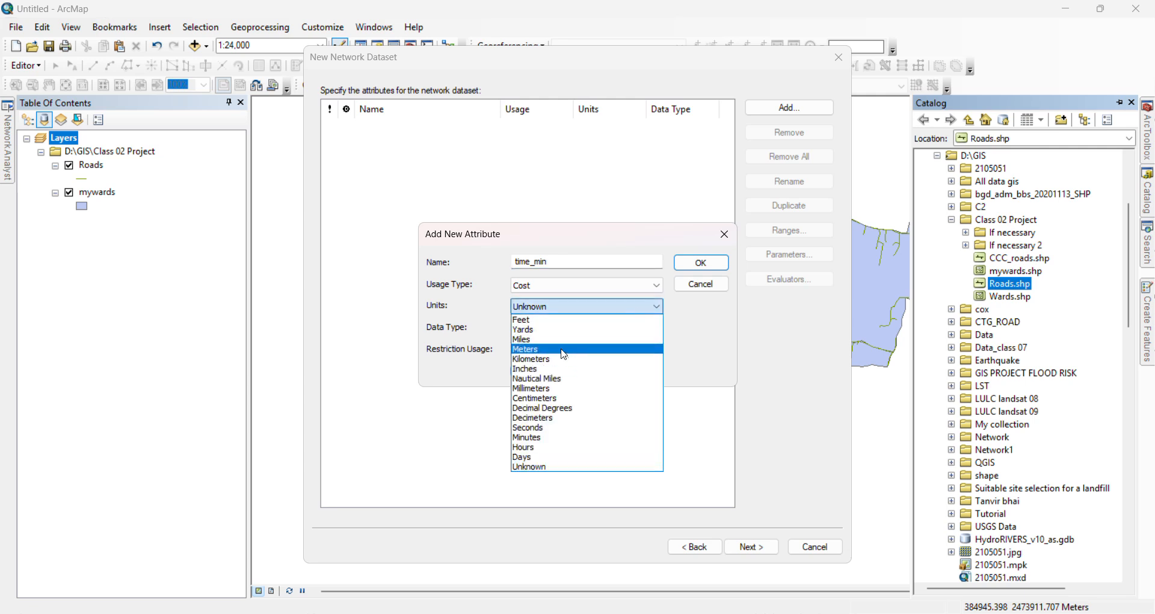
click(530, 437)
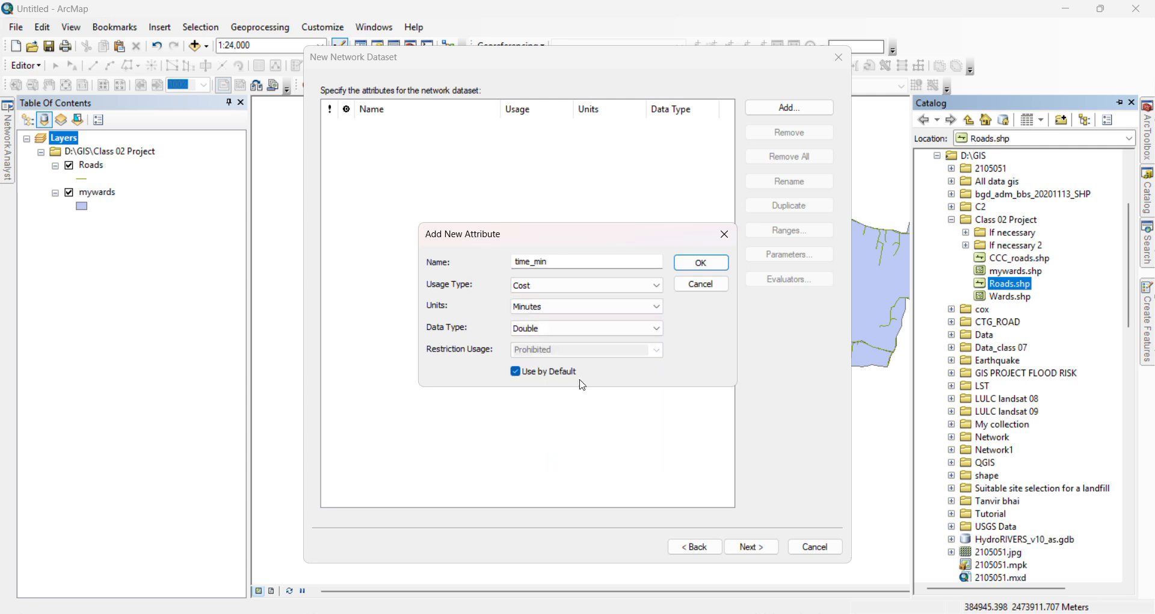
click(699, 263)
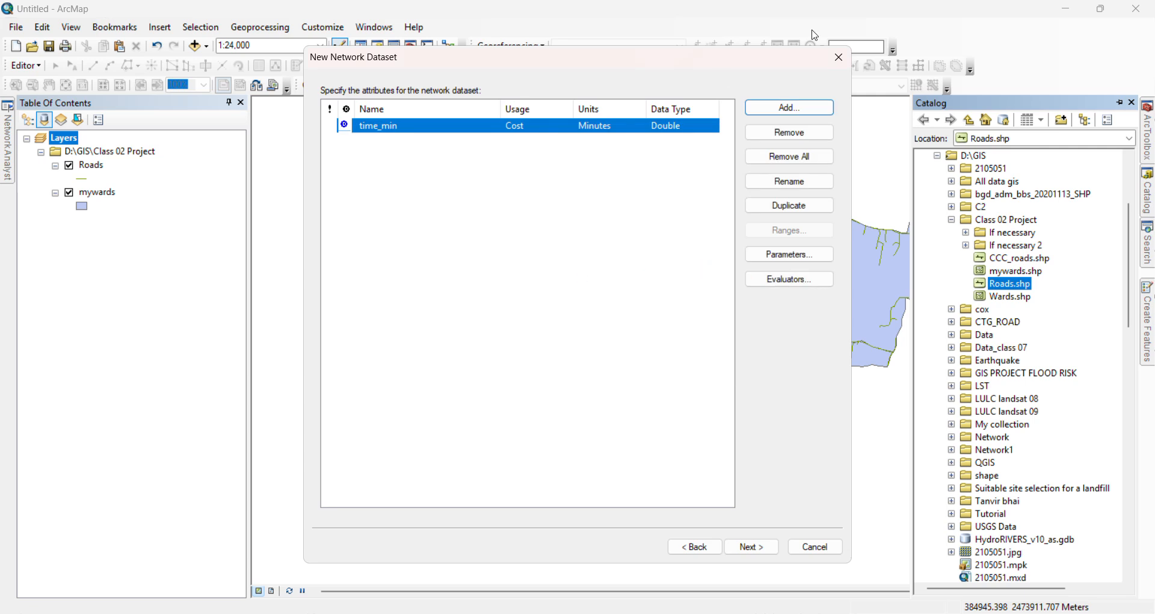
Add a network attribute named len_mile with usage type Cost, units Miles and data type Double, not used by default
click(803, 108)
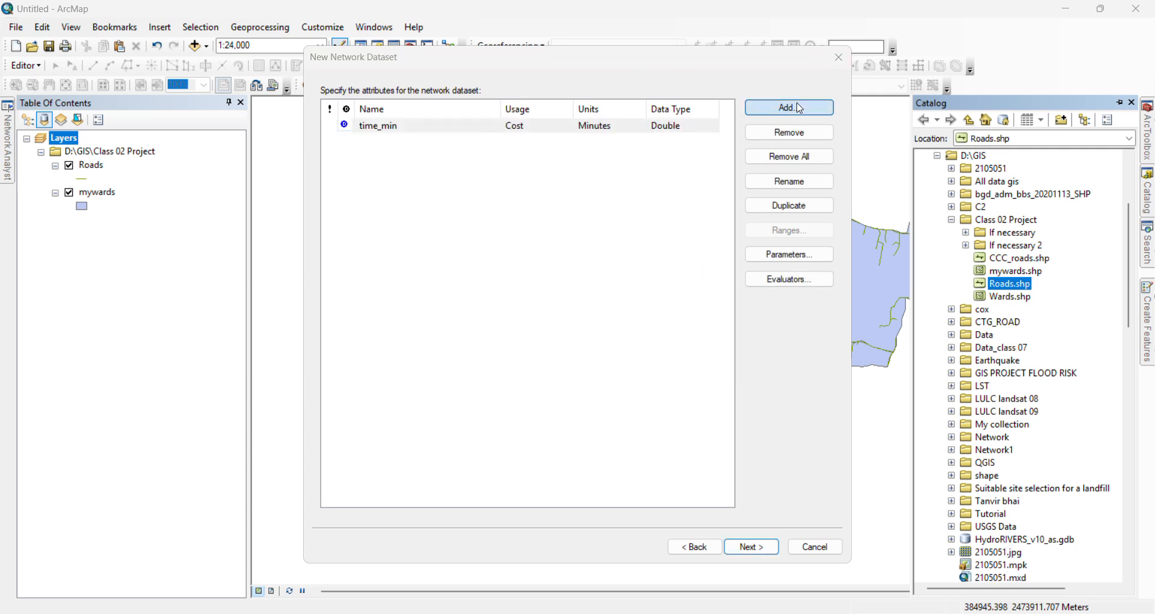
text(len_mile)
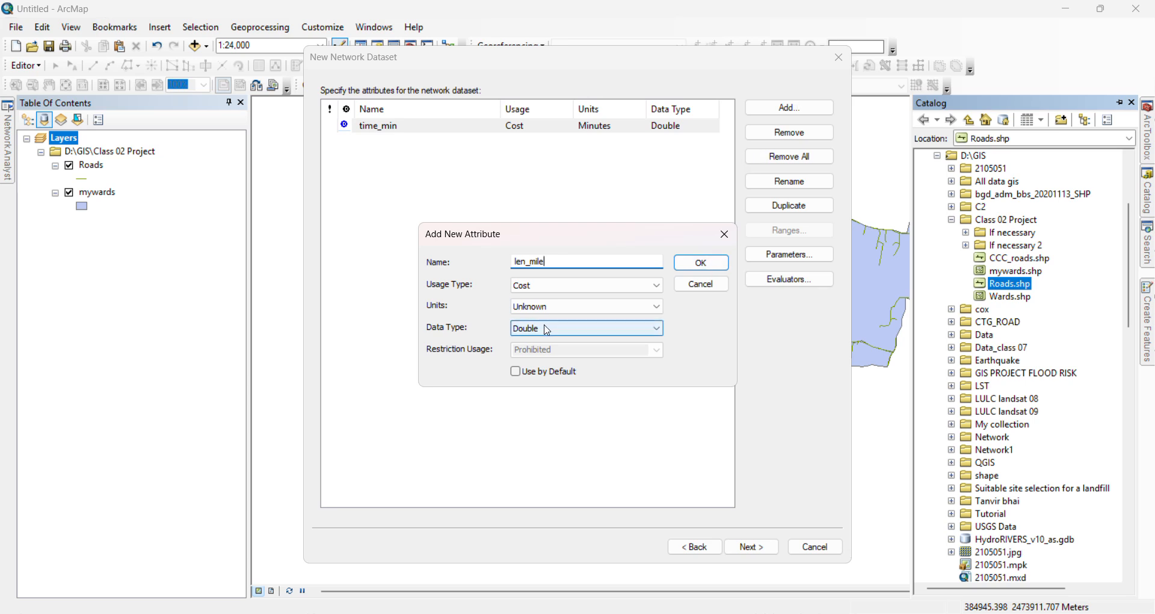
click(580, 310)
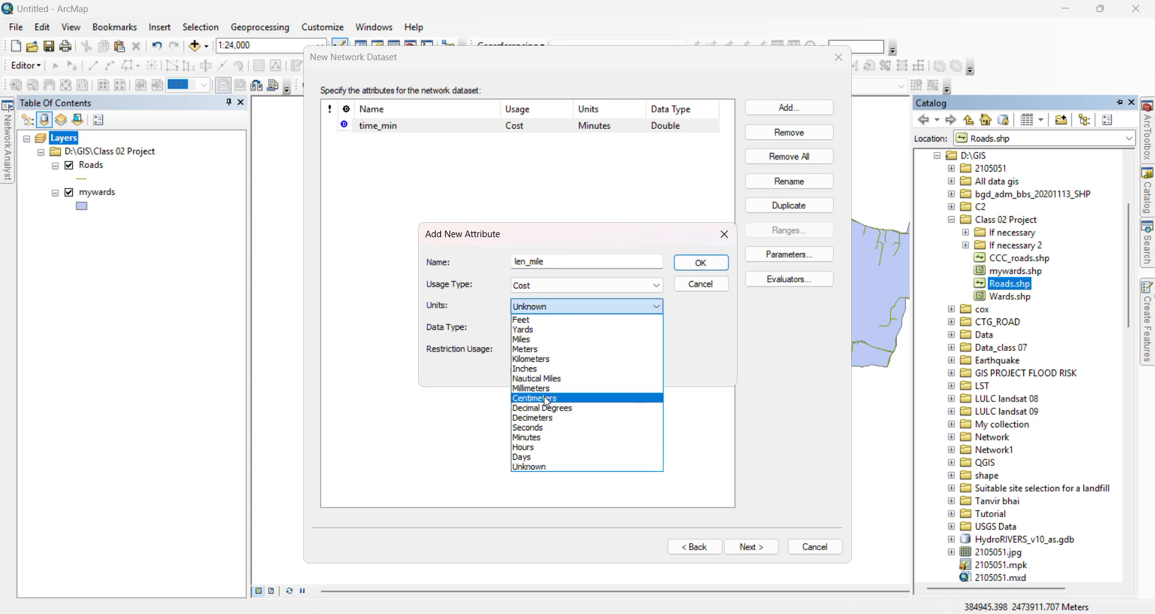
click(571, 340)
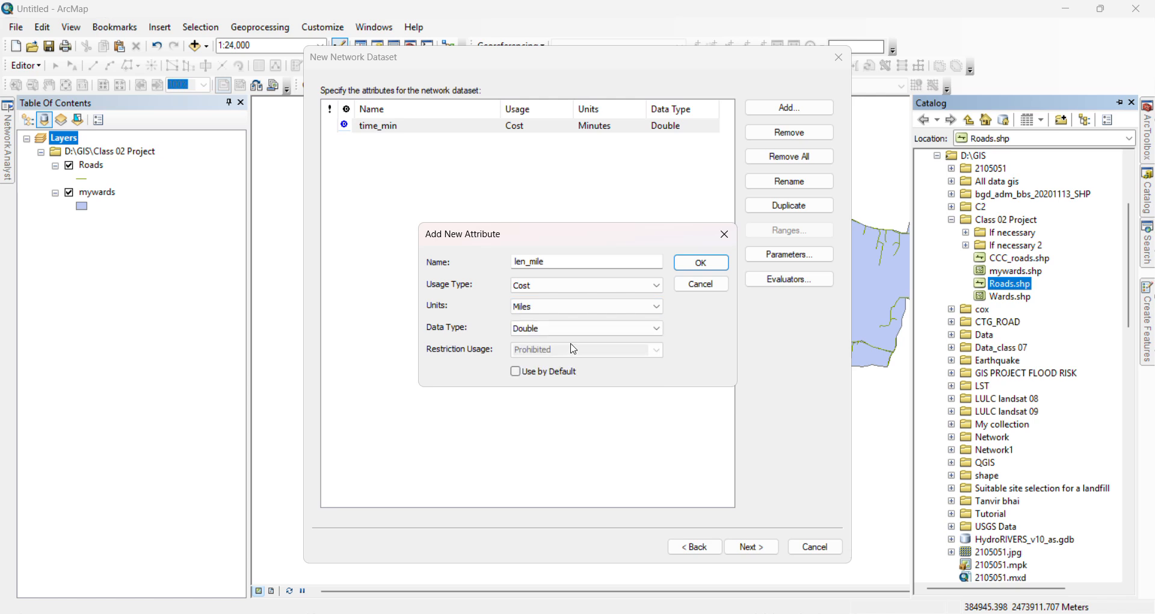
click(714, 262)
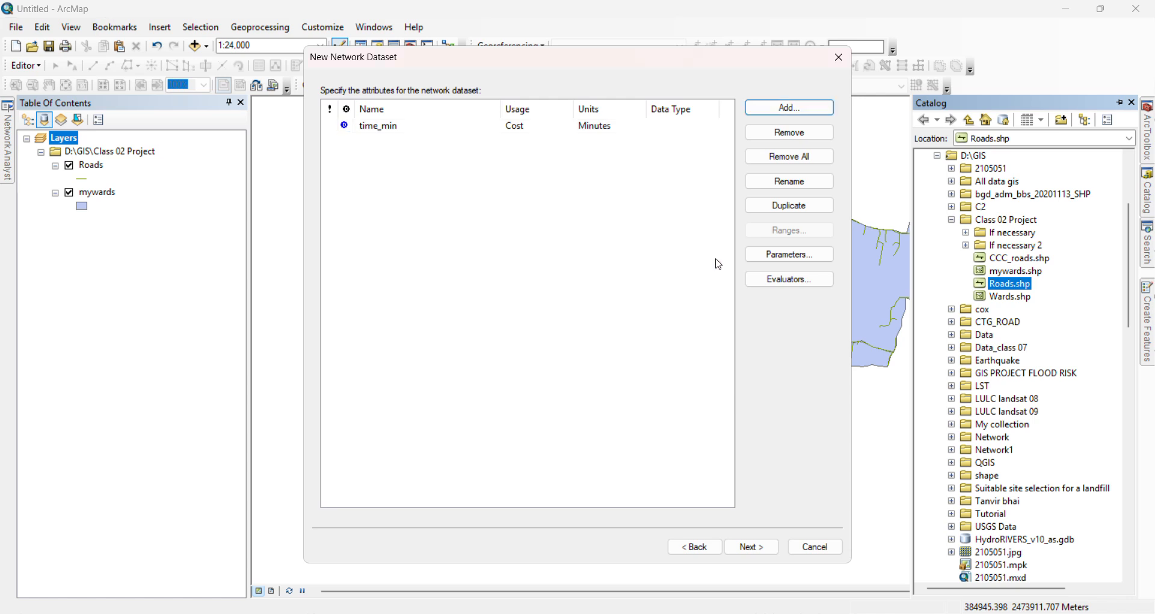
click(377, 125)
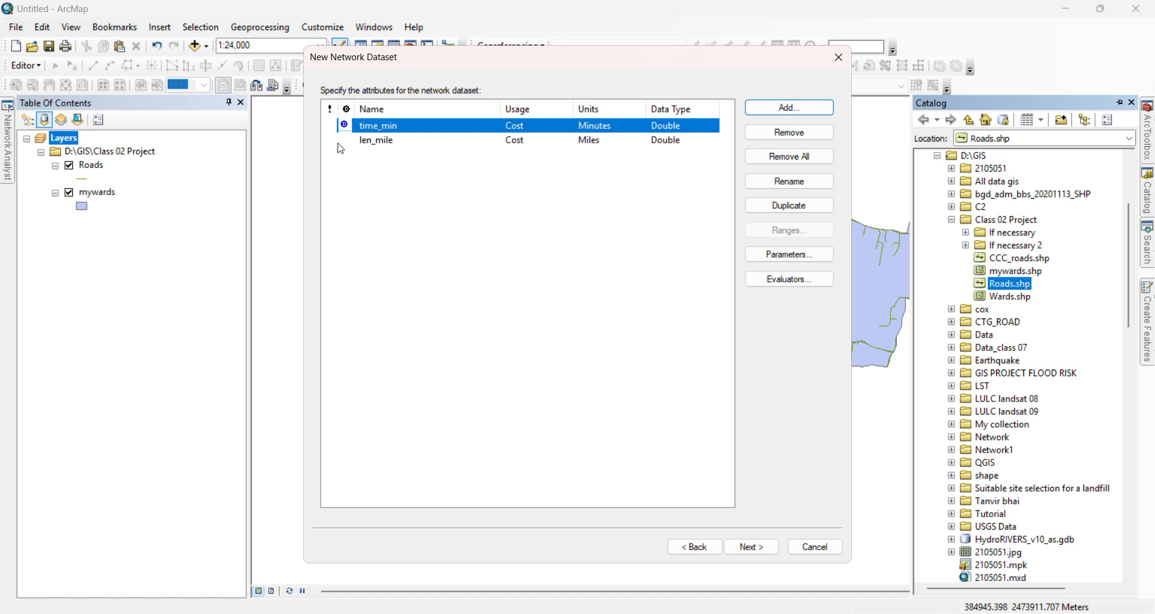
click(361, 141)
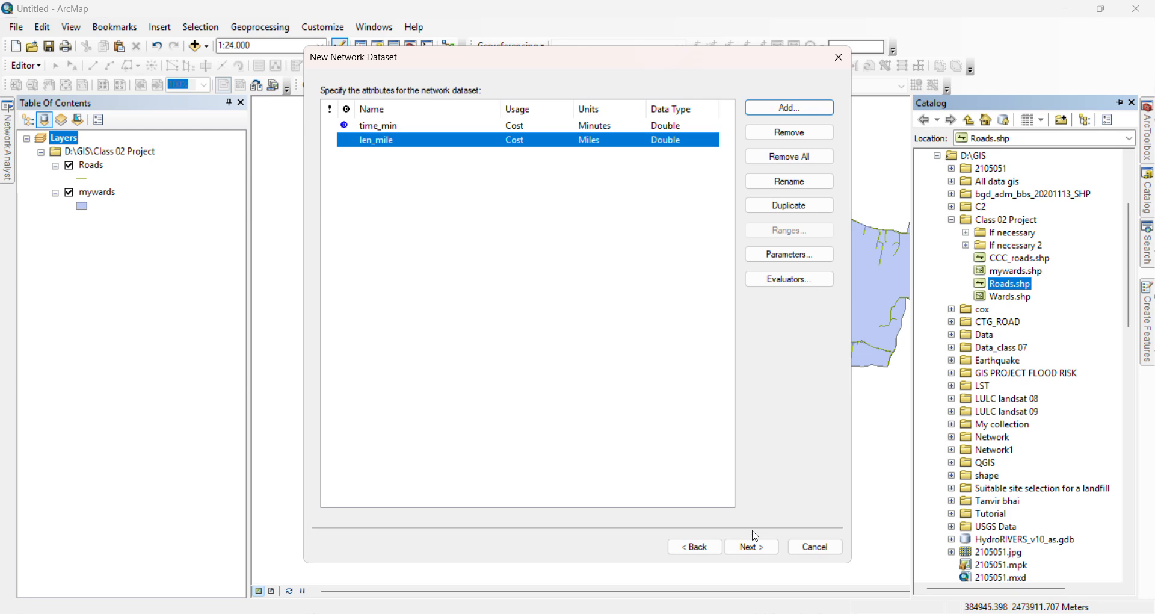
Finish the network dataset with the remaining default settings, build it, and add it with its participating feature classes to the map
click(761, 548)
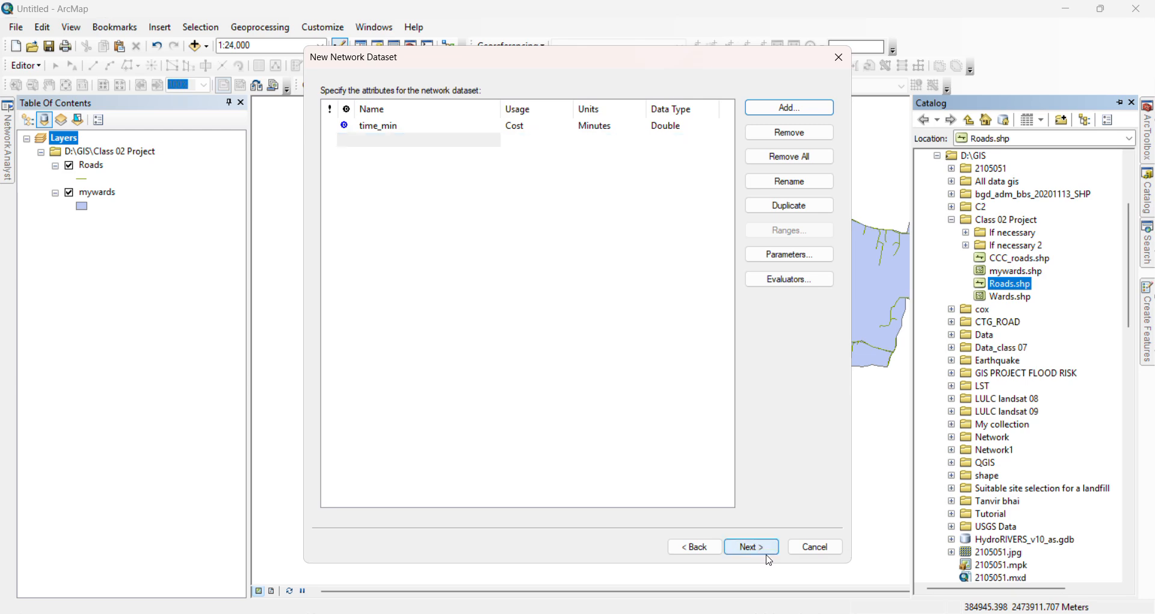
click(768, 552)
click(769, 552)
click(767, 551)
click(765, 551)
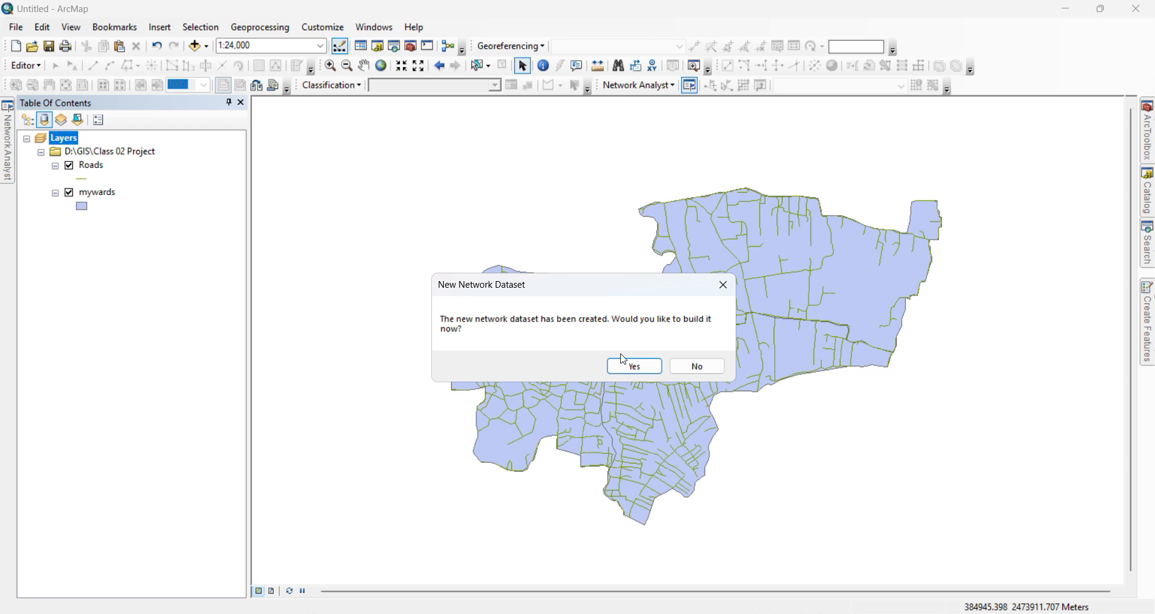
click(631, 364)
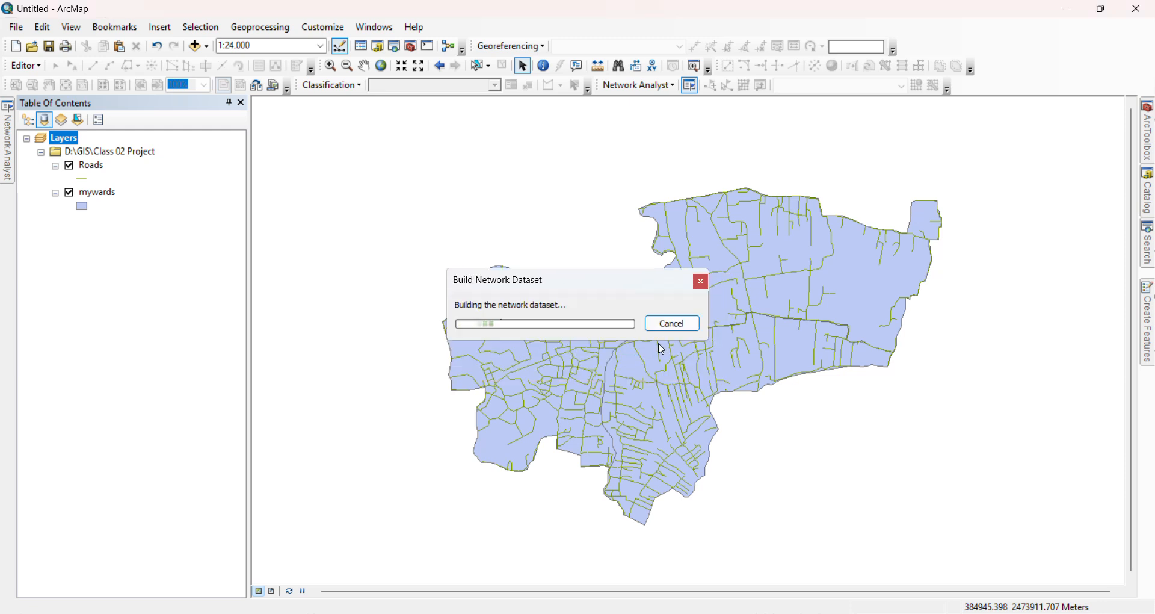
click(616, 366)
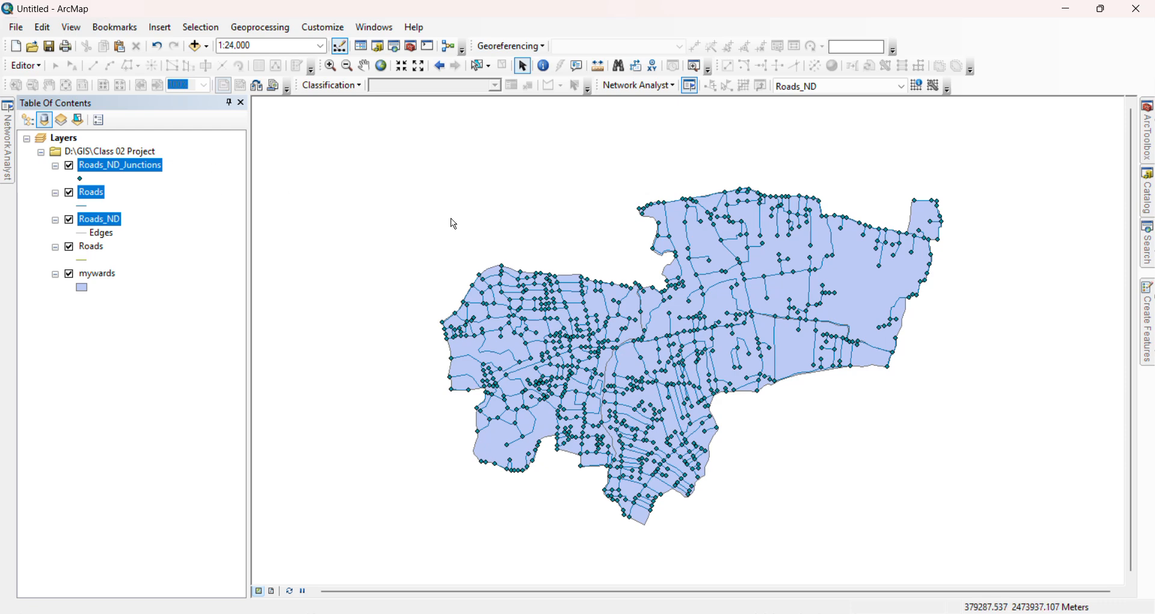
Turn off the mywards and Roads_ND_Junctions layers so only the road lines are drawn
scroll(764, 337, up, 1)
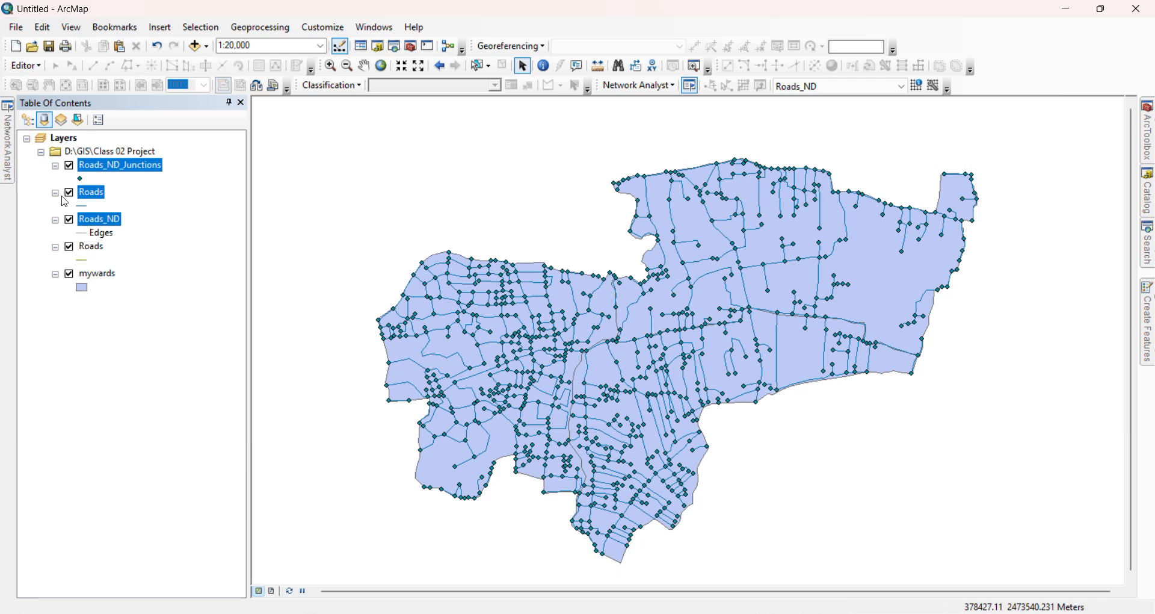
click(69, 274)
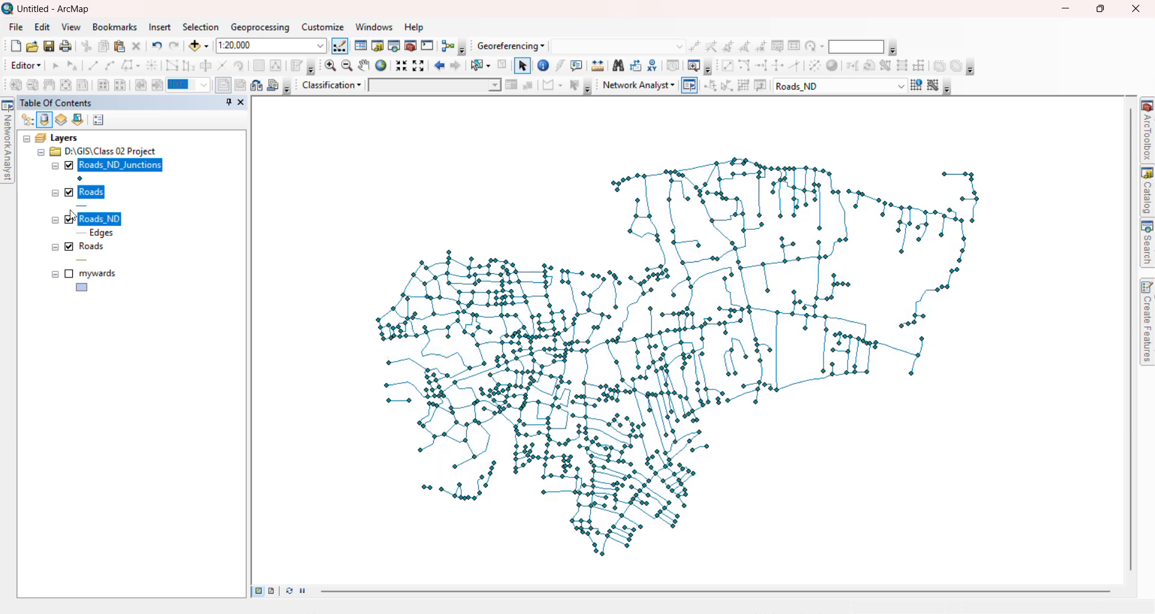
click(69, 165)
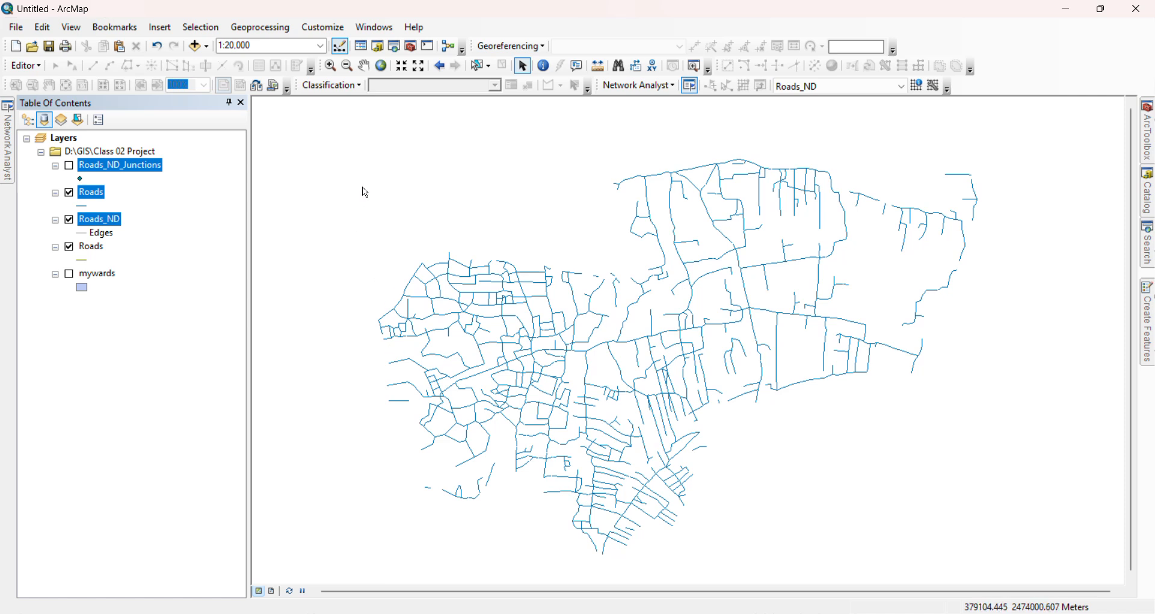
Create a new route analysis layer on Roads_ND and display the Network Analyst window listing its stops, routes and barriers
click(665, 86)
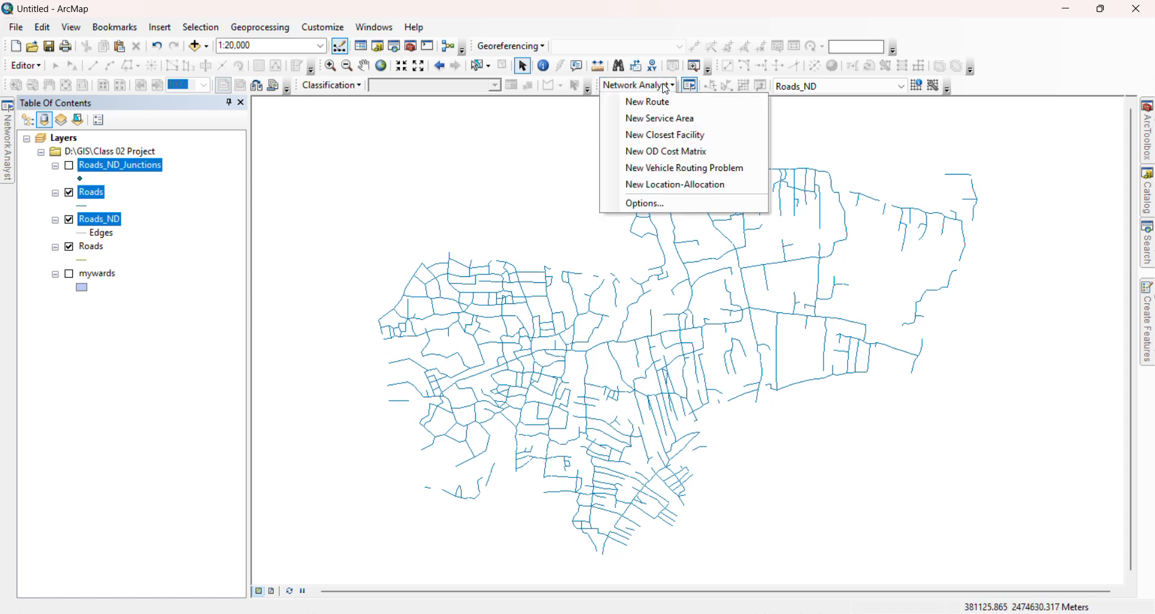
click(664, 103)
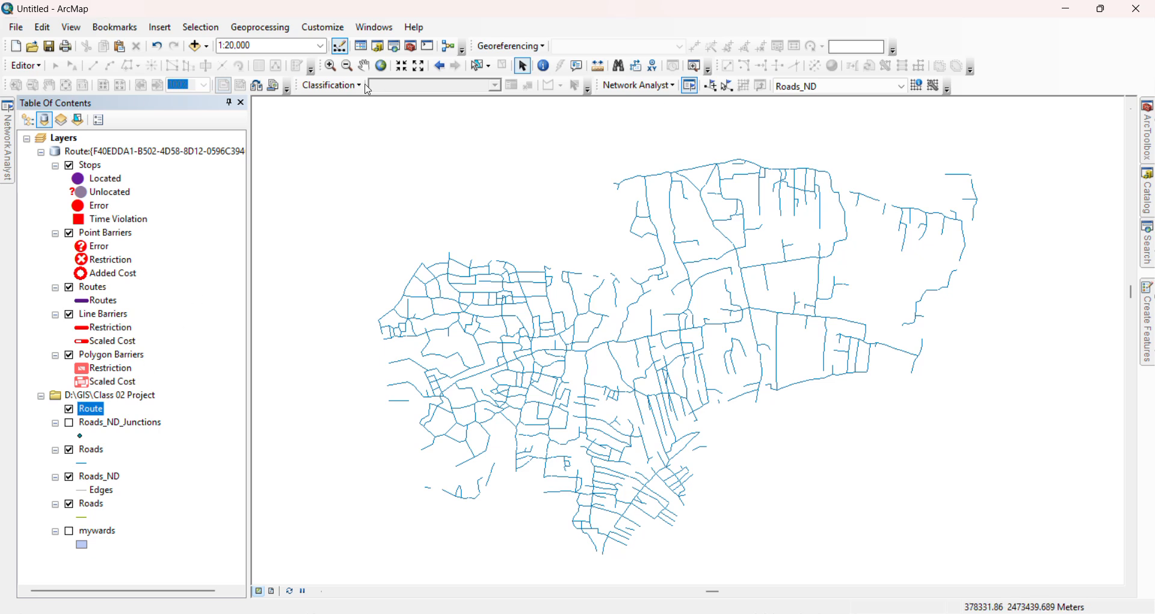
click(689, 90)
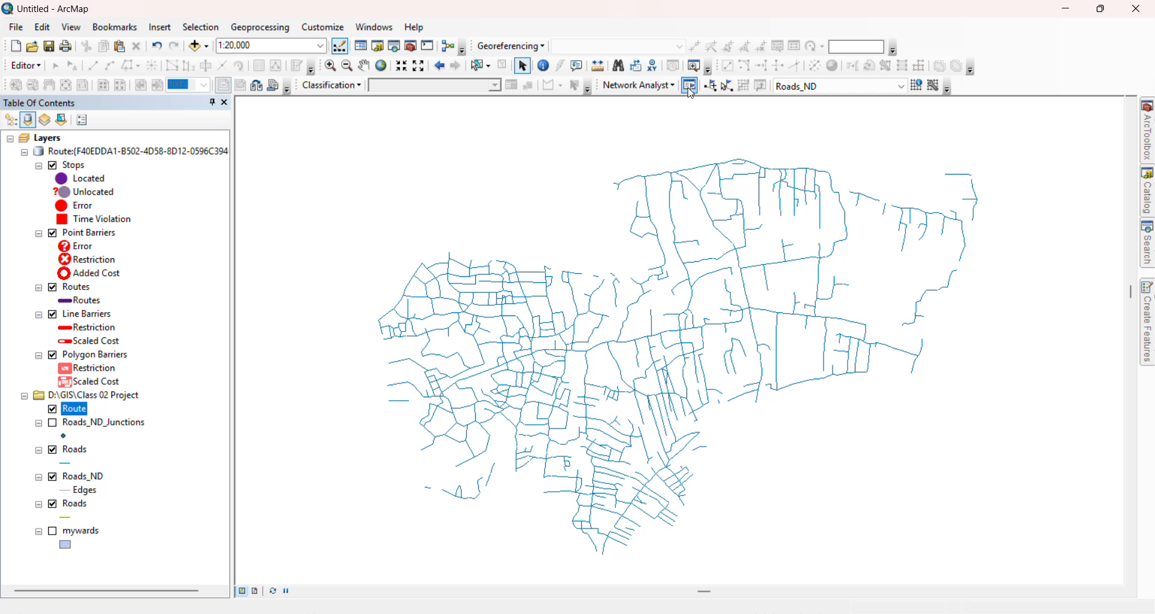
click(687, 91)
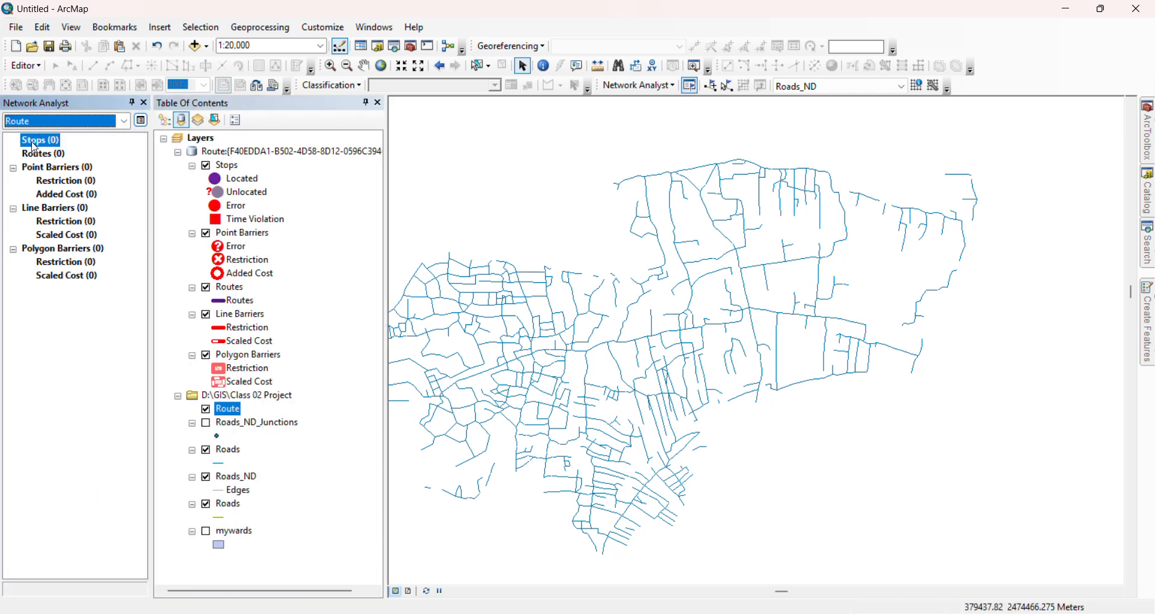
drag(497, 287, 584, 288)
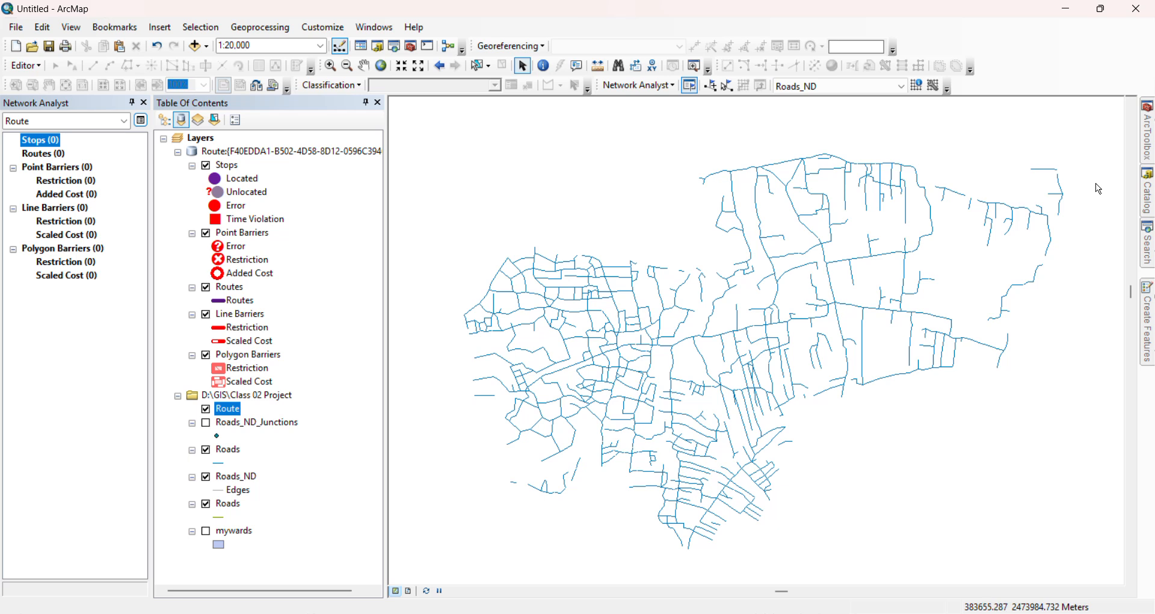
Create a point shapefile named Home in the If necessary 2 folder with the WGS 1984 UTM Zone 46N coordinate system
mouse_move(1149, 194)
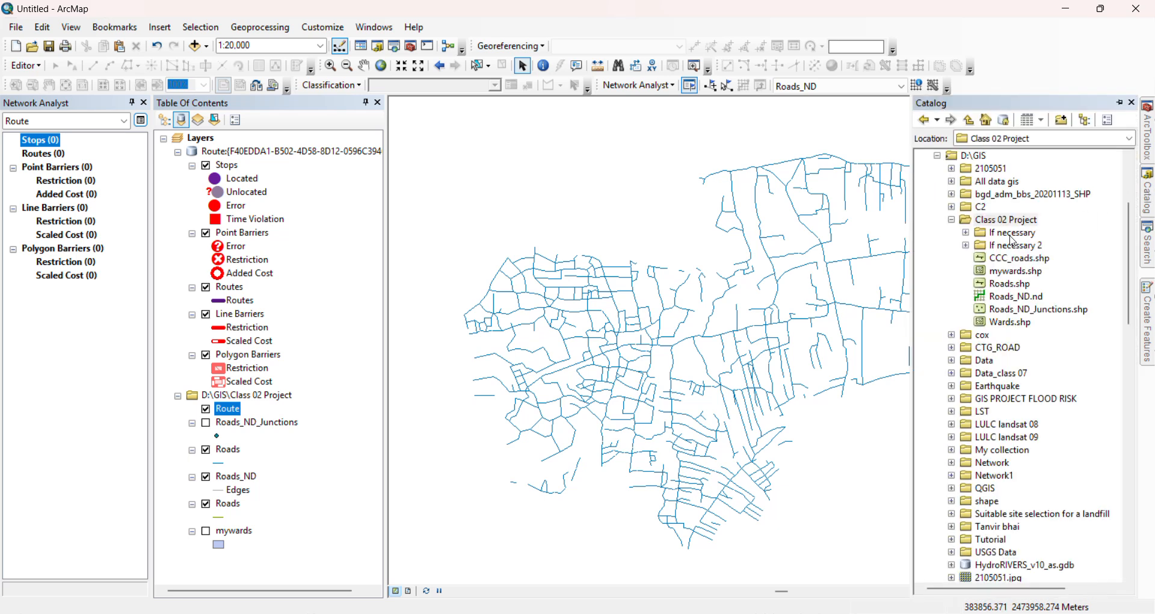
right_click(1002, 246)
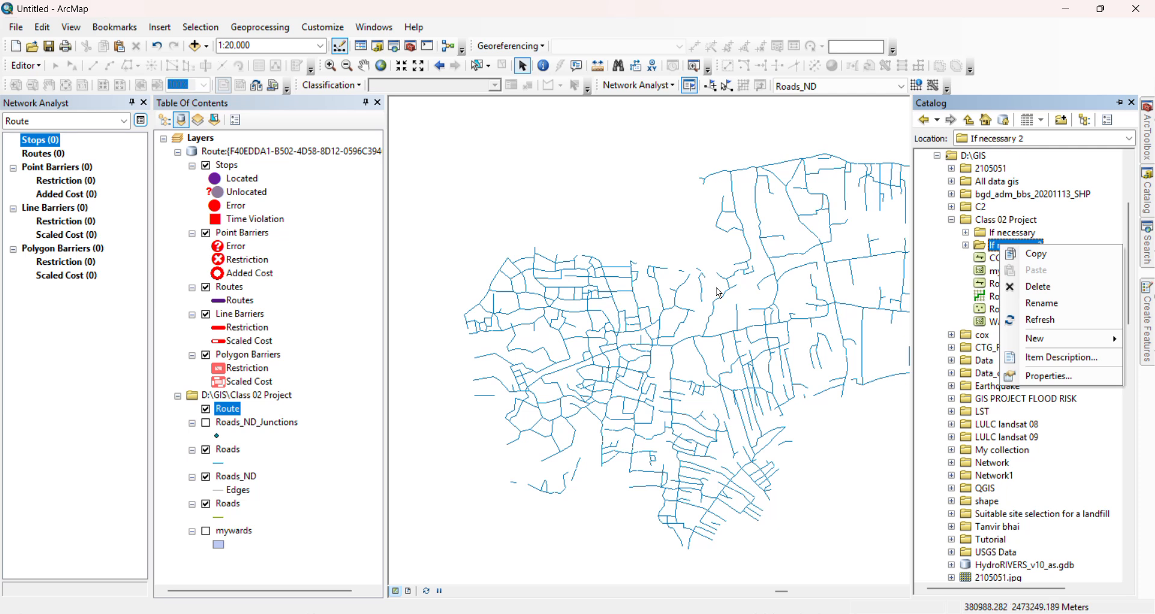
mouse_move(1035, 341)
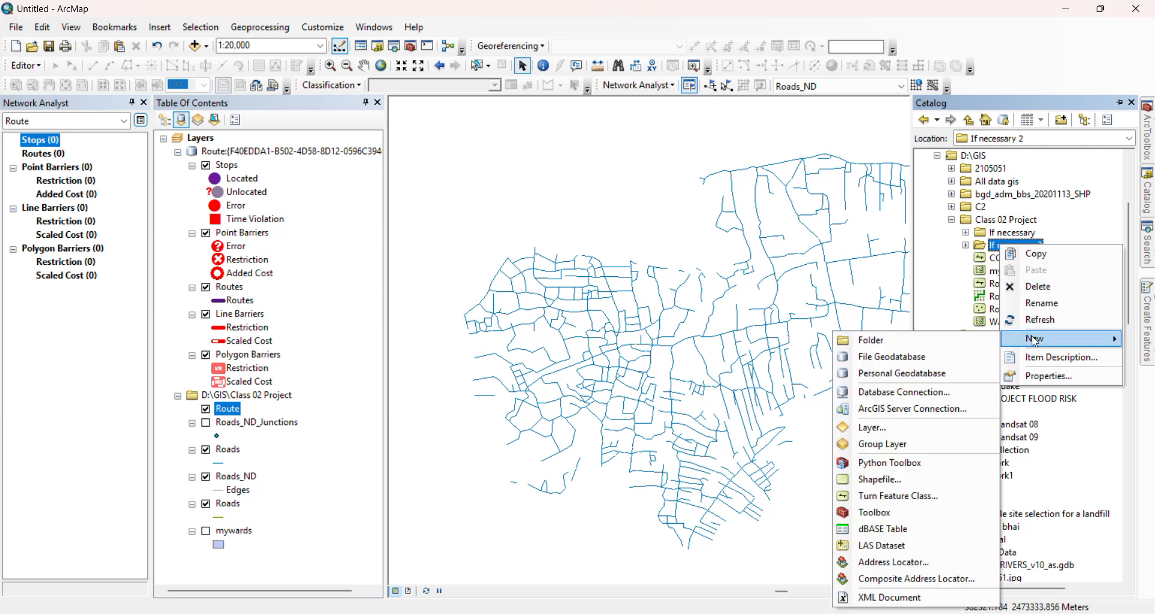
click(879, 479)
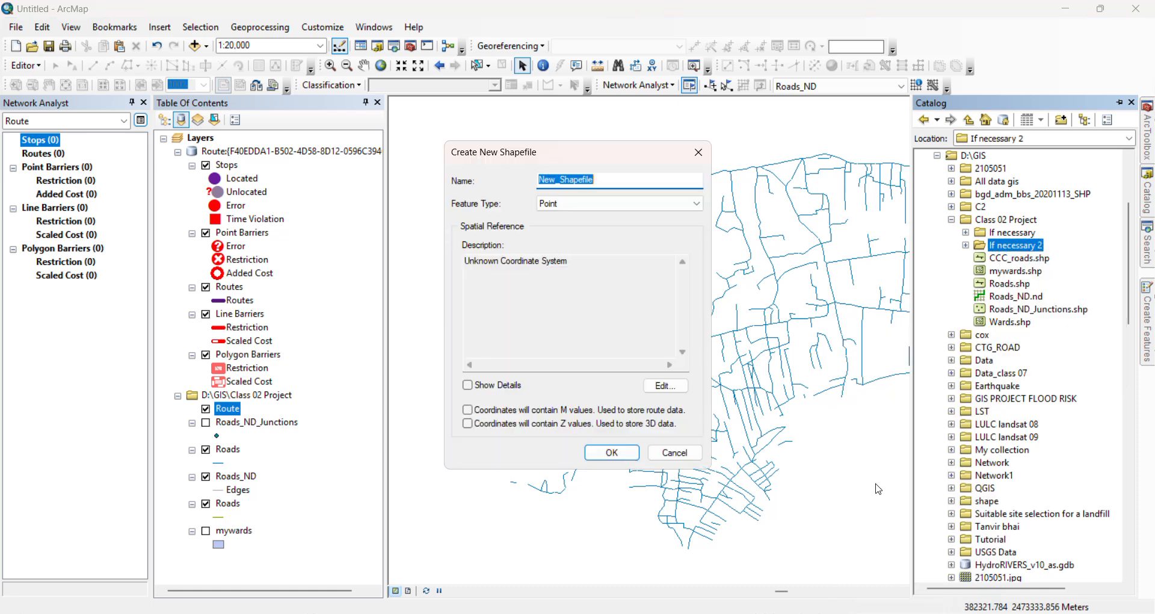
text(Home)
click(663, 385)
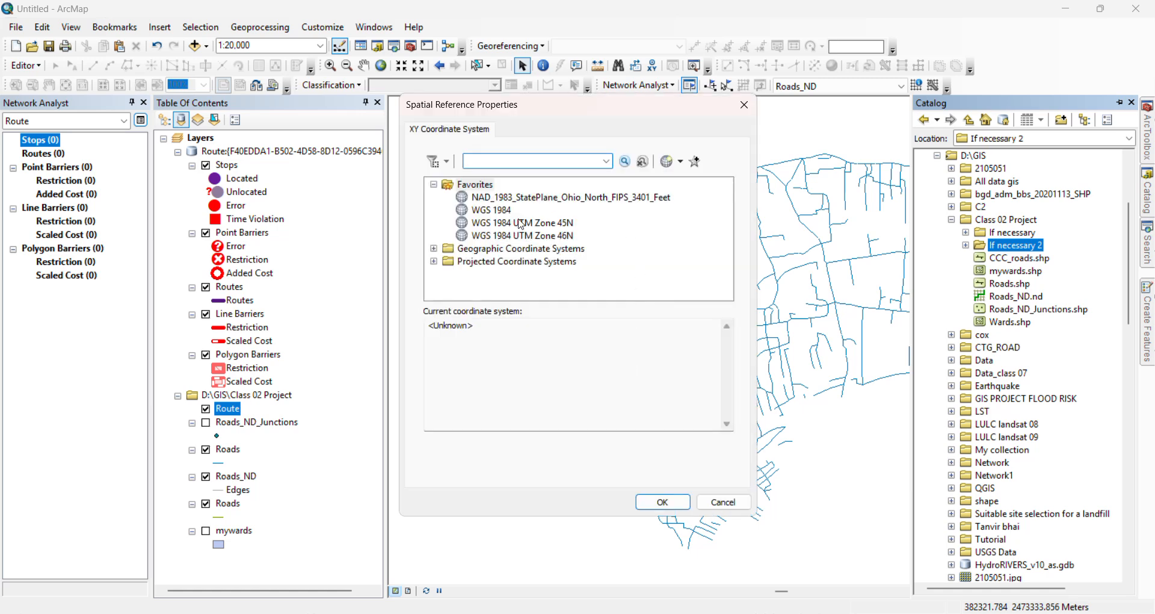
click(537, 235)
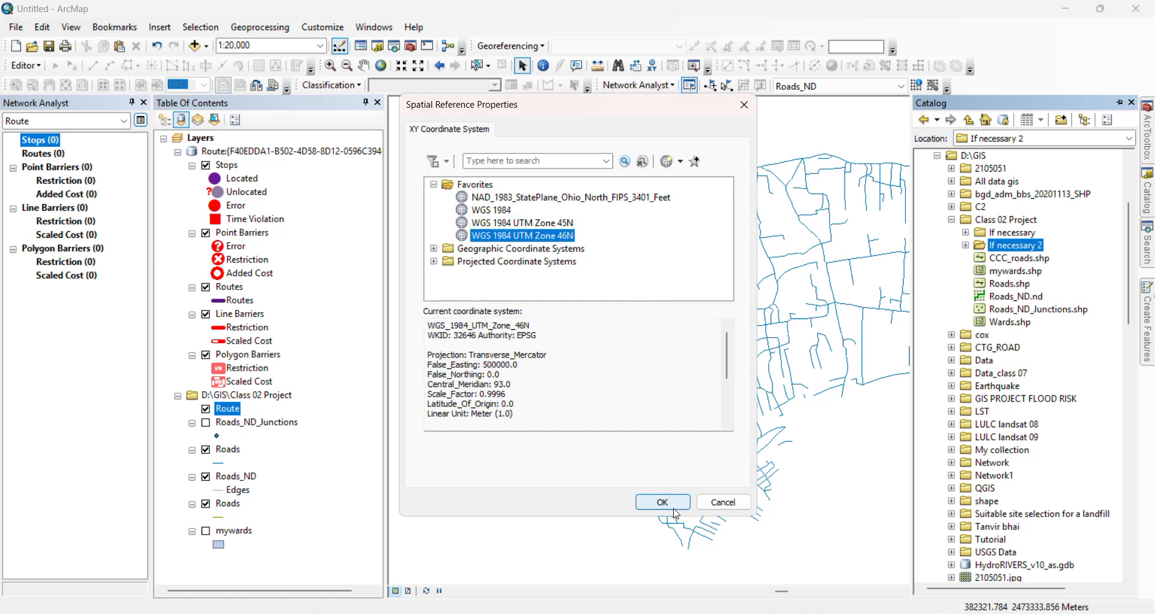
click(674, 508)
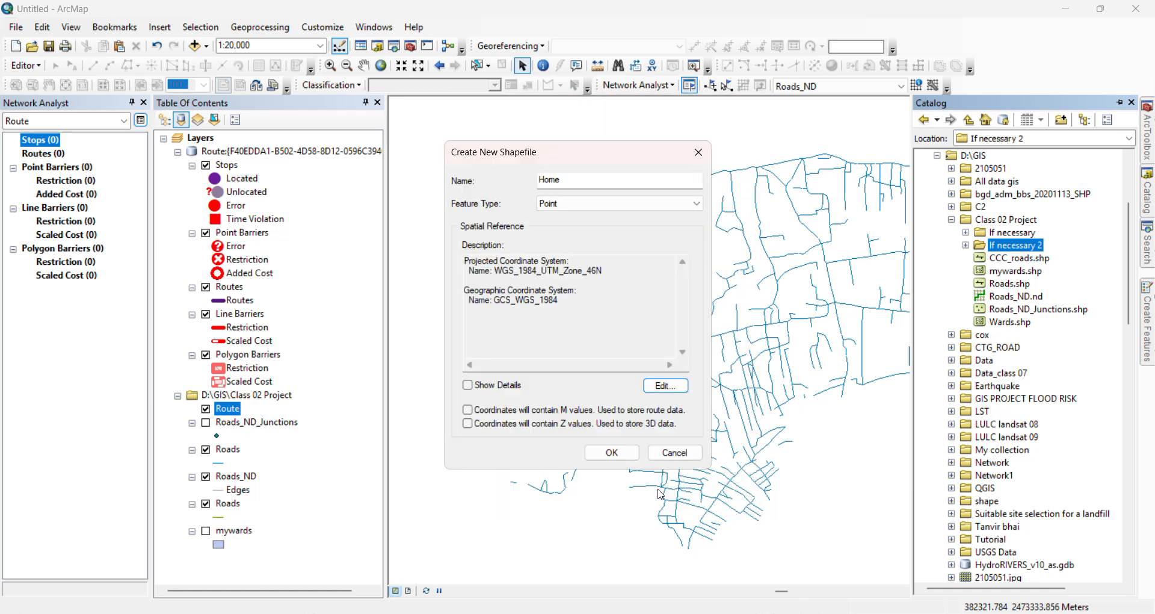
click(612, 452)
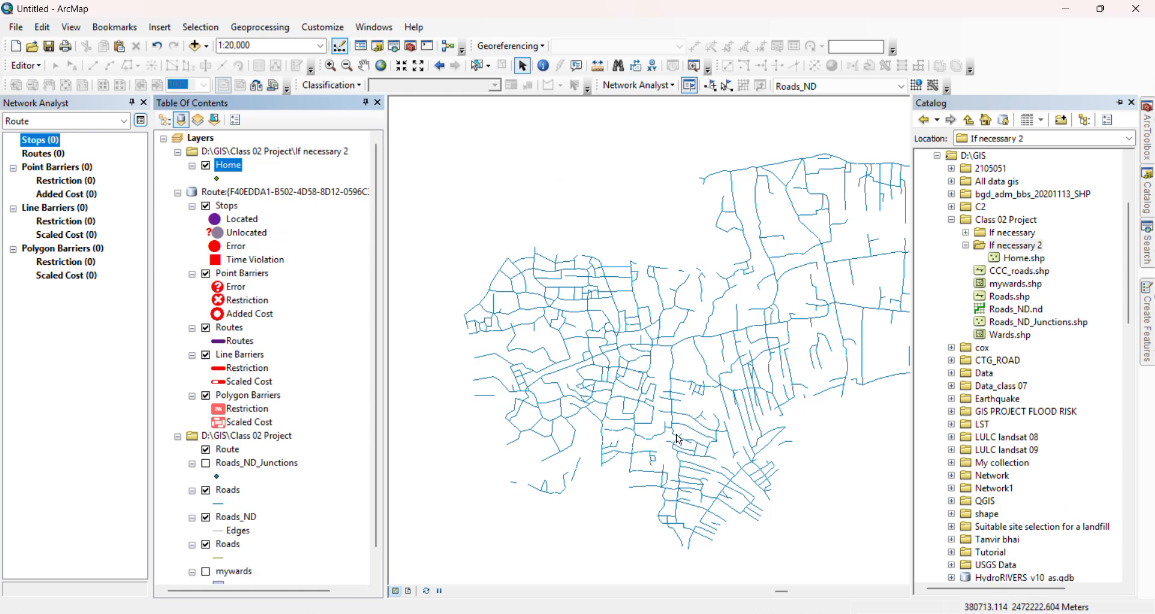
Create a point shapefile named School in the If necessary 2 folder, using the WGS 1984 UTM Zone 46N coordinate system
right_click(1017, 248)
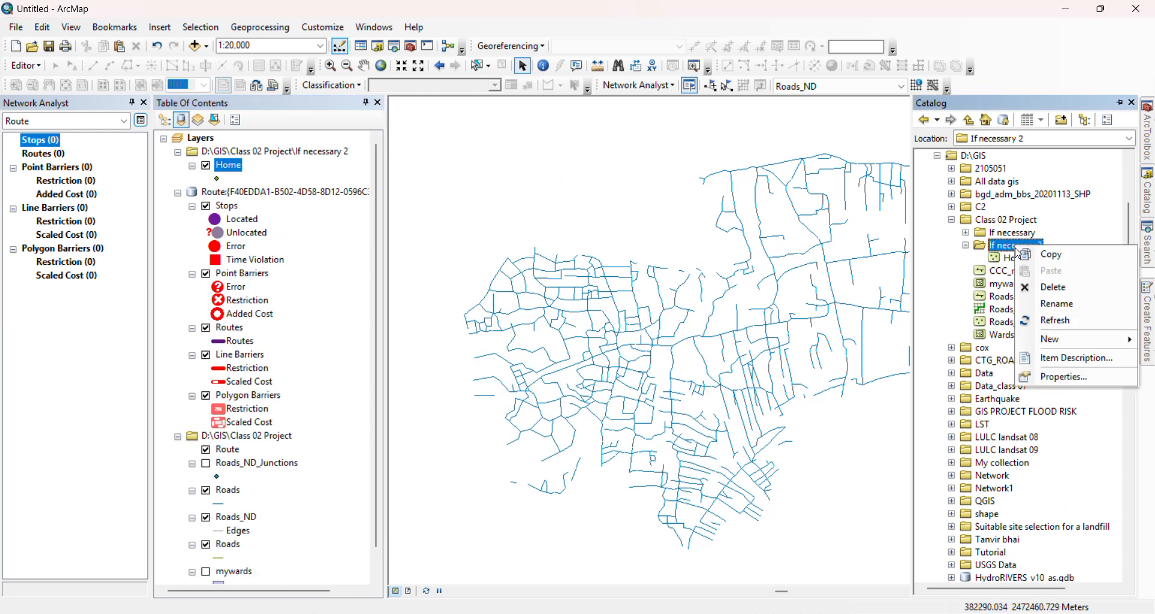
mouse_move(1058, 338)
click(911, 483)
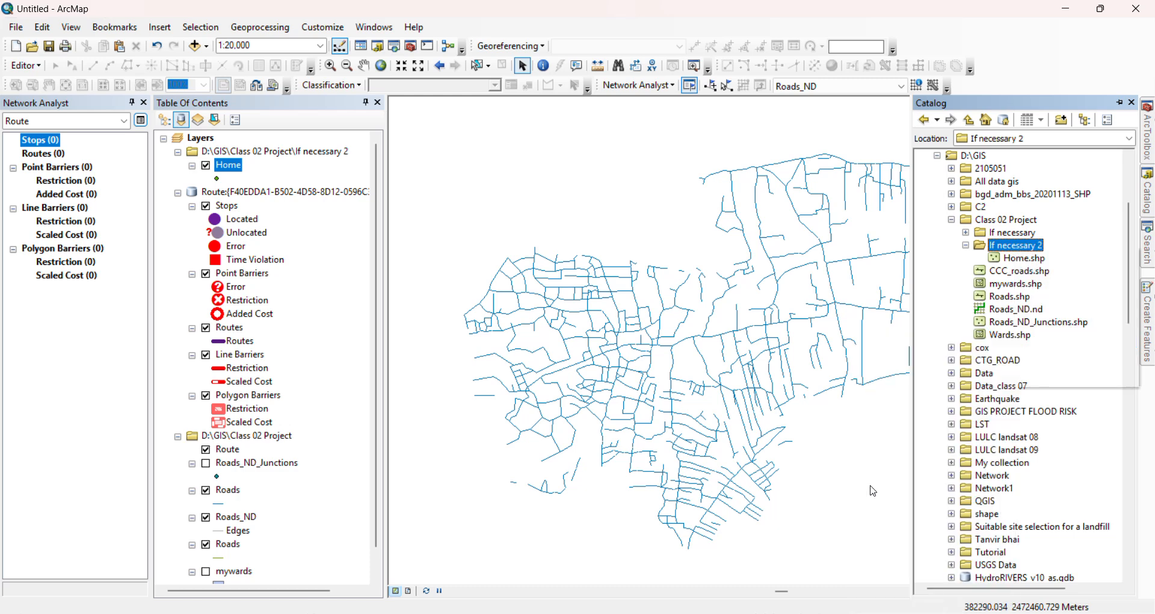
key(BackSpace)
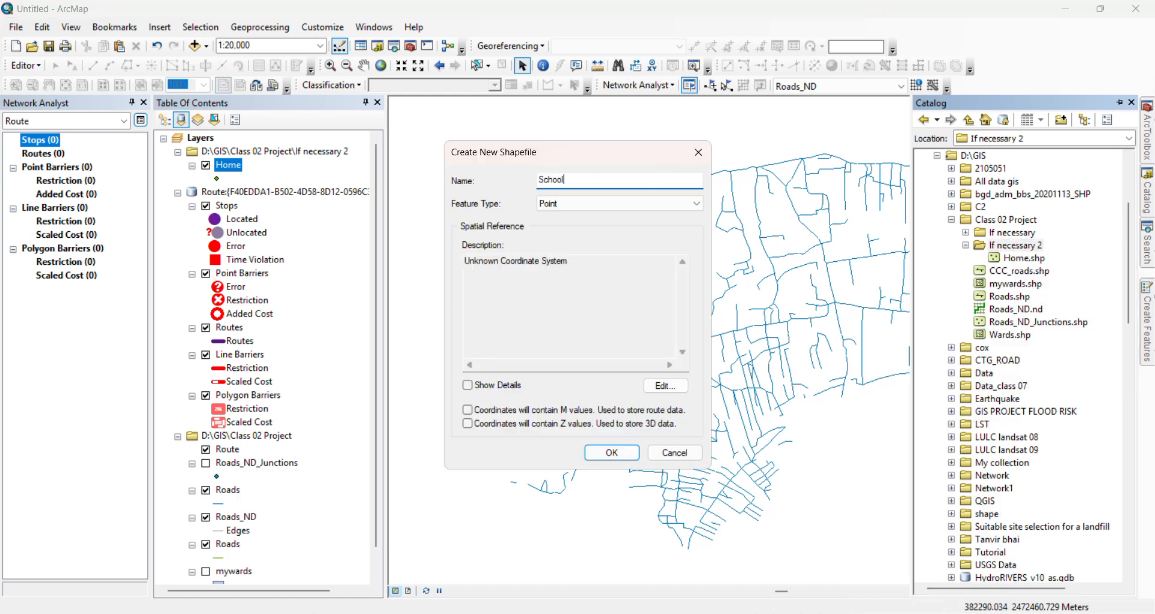
click(668, 386)
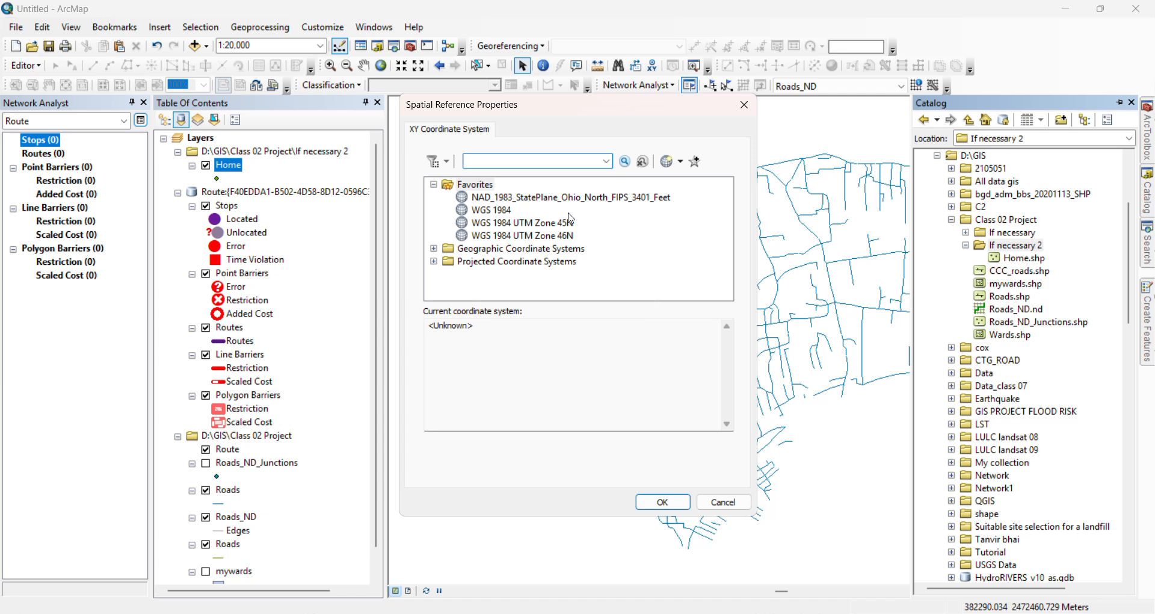
click(549, 239)
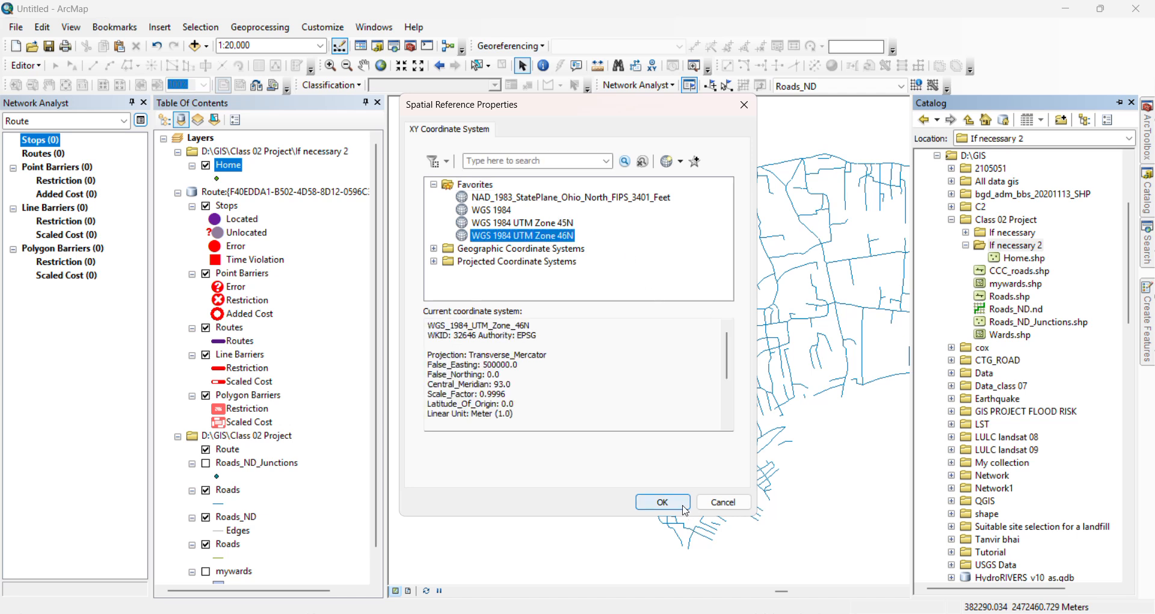
click(678, 505)
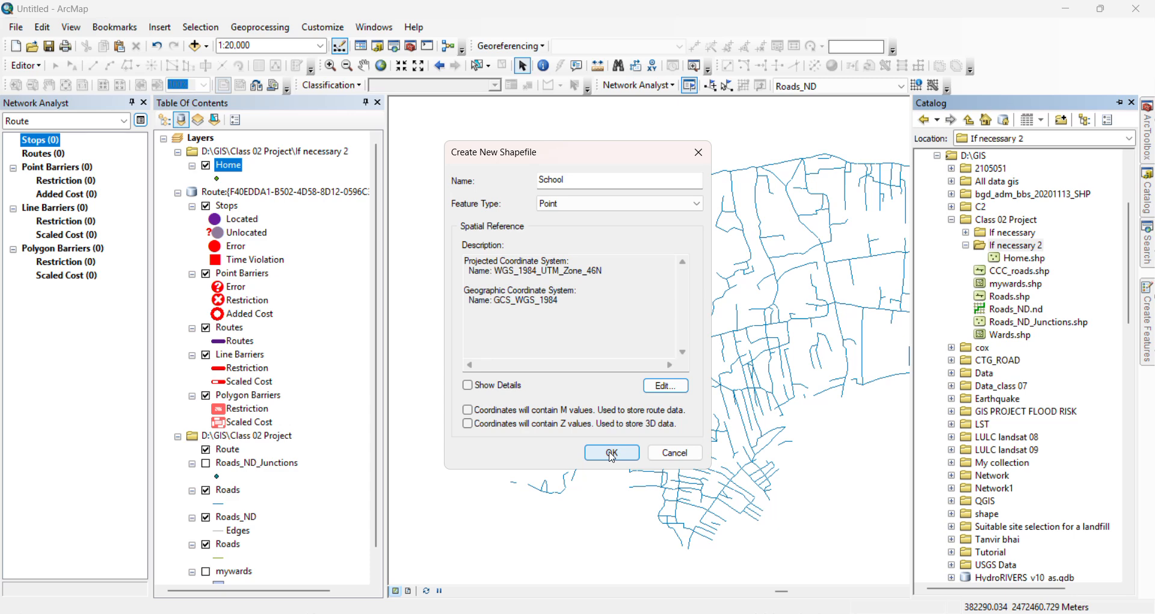
click(611, 453)
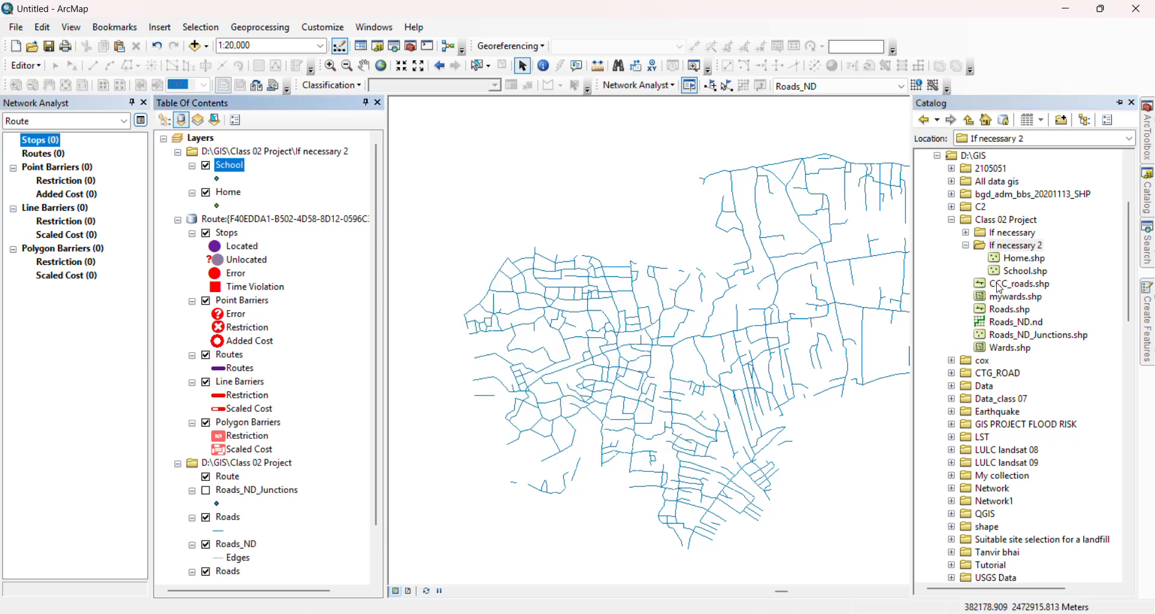
Start editing the Home layer, continuing past the warning, and place a Home point on the main east-west road in the network's northeastern part
click(38, 66)
click(58, 82)
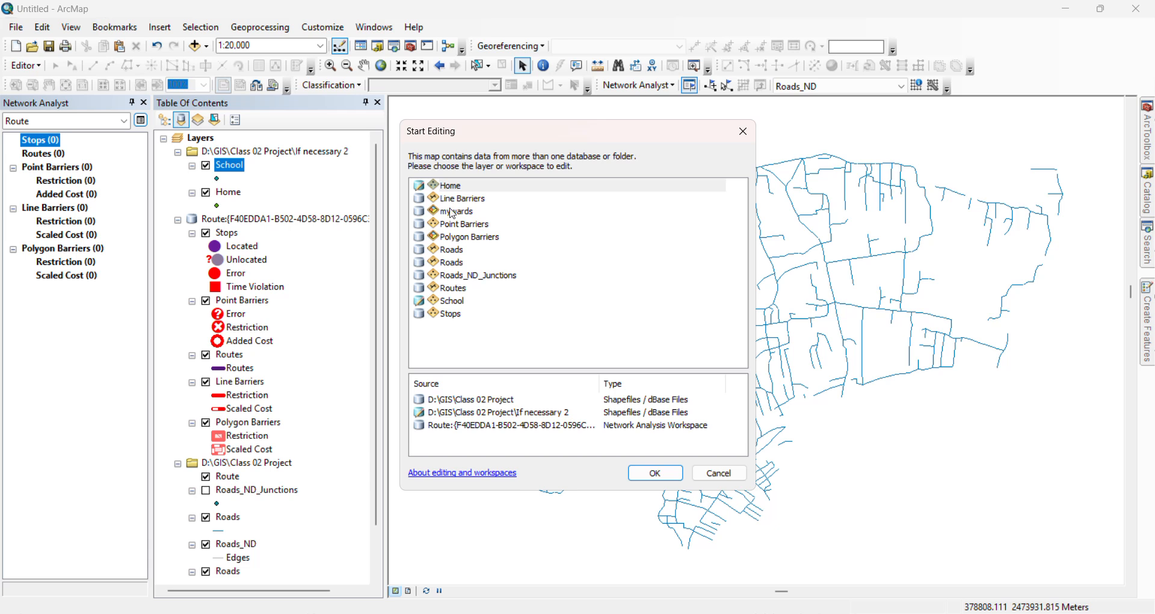
click(460, 186)
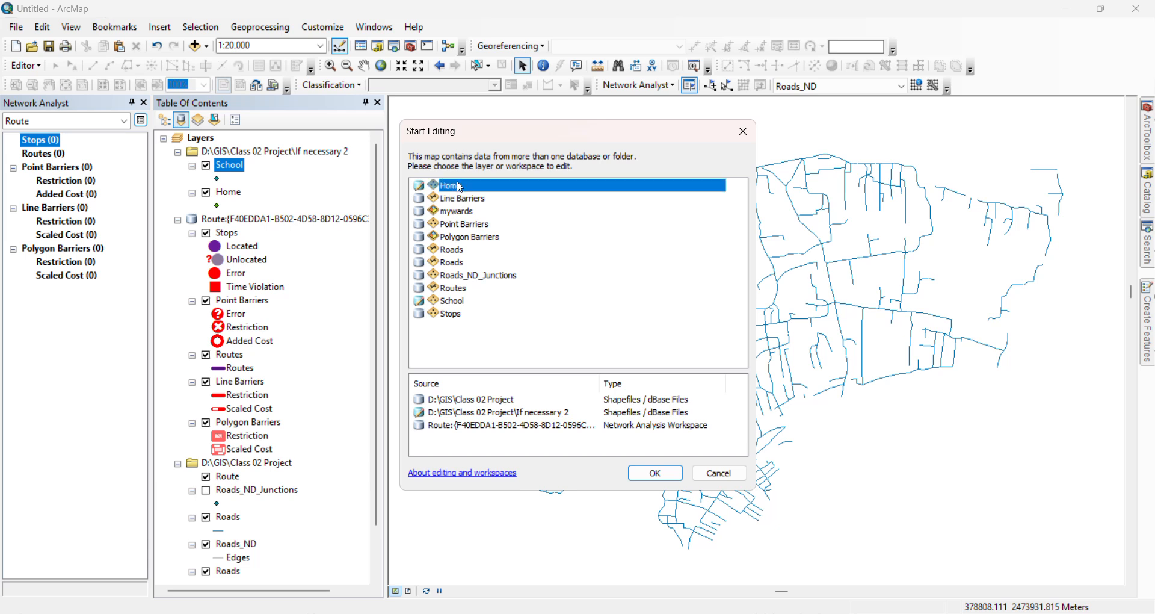
click(669, 470)
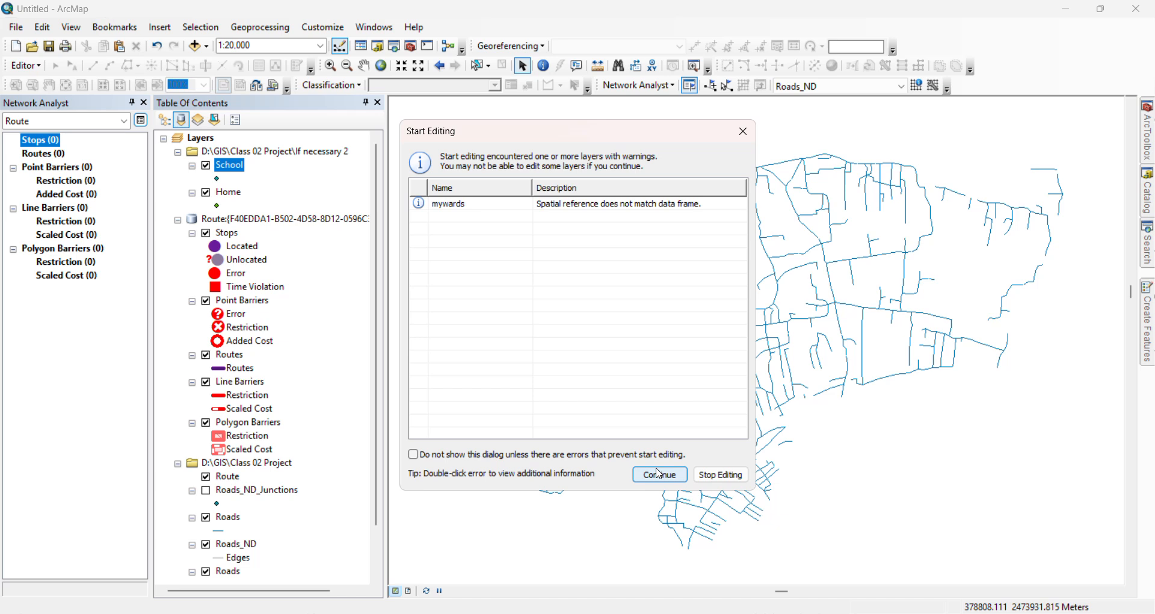
click(658, 474)
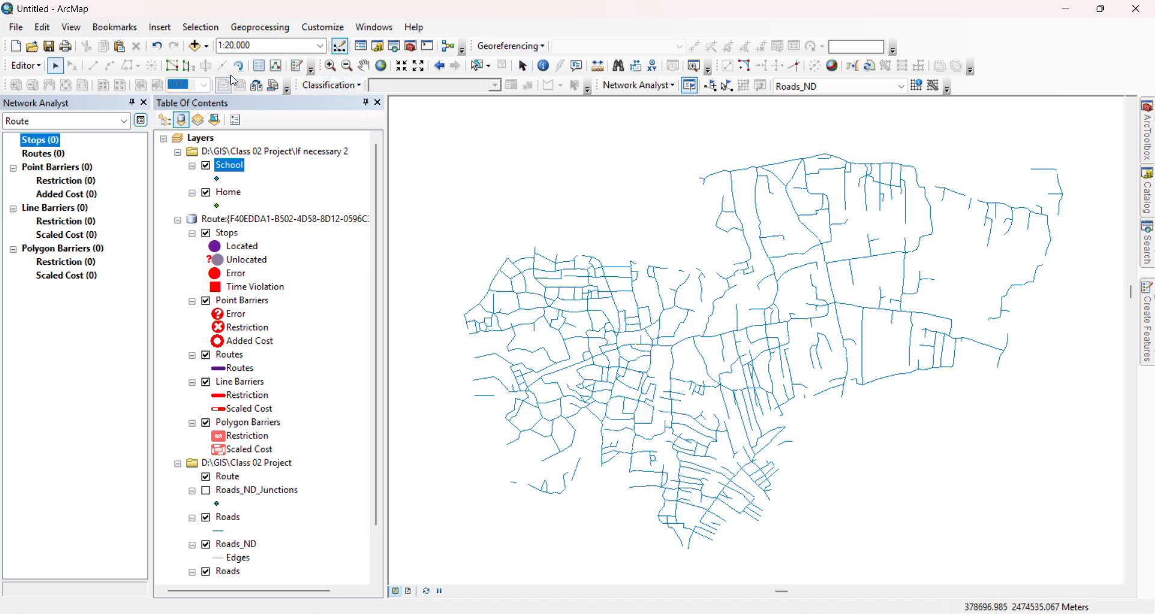
click(298, 66)
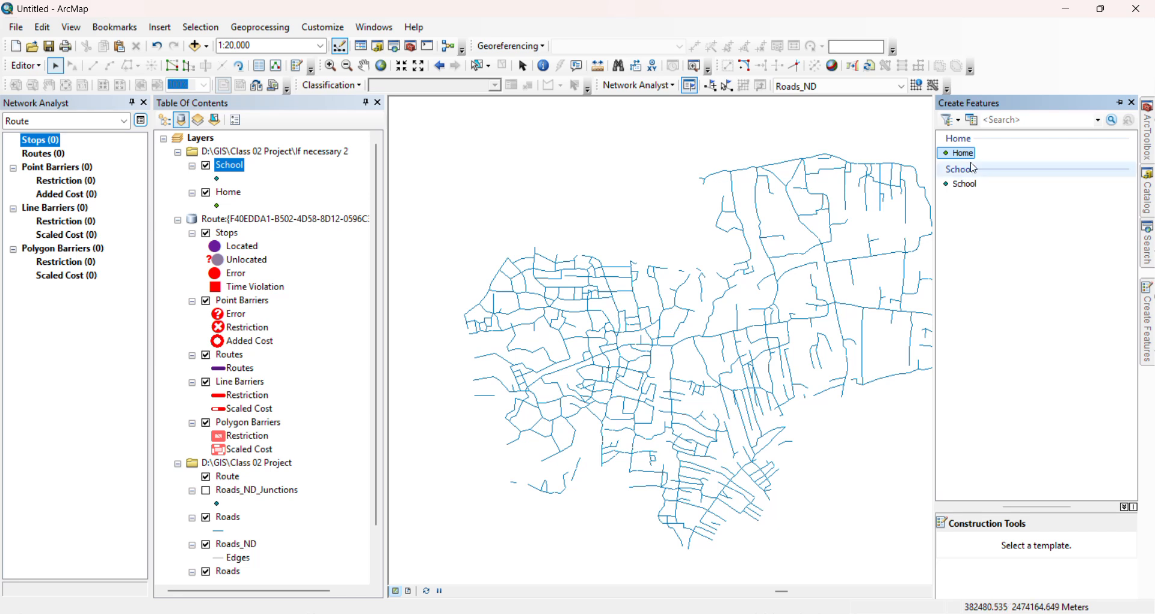
click(961, 152)
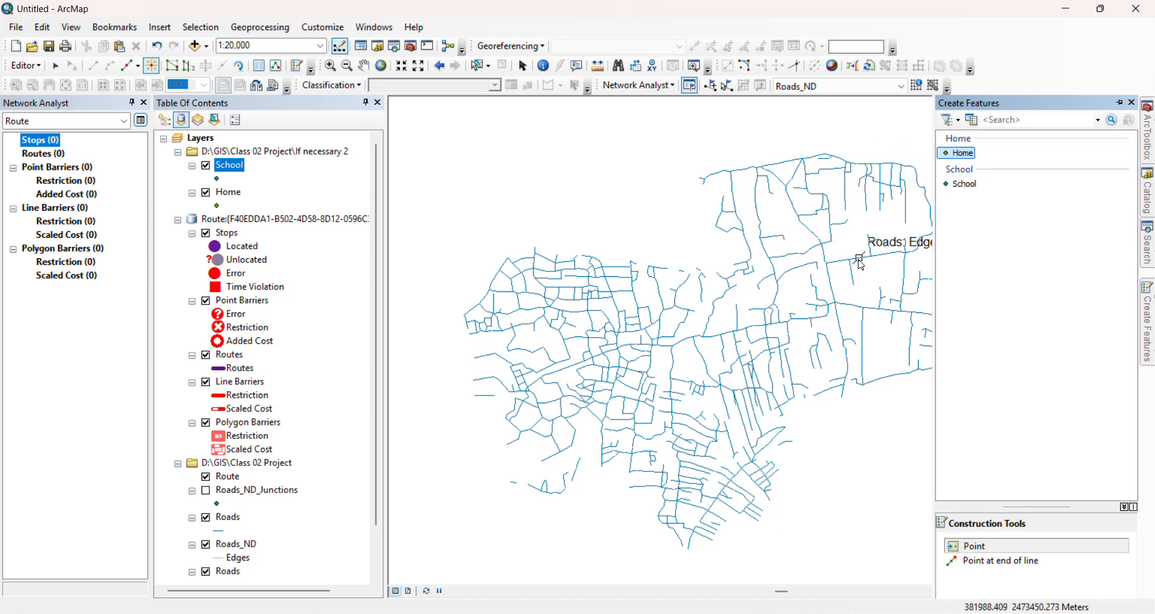
click(846, 263)
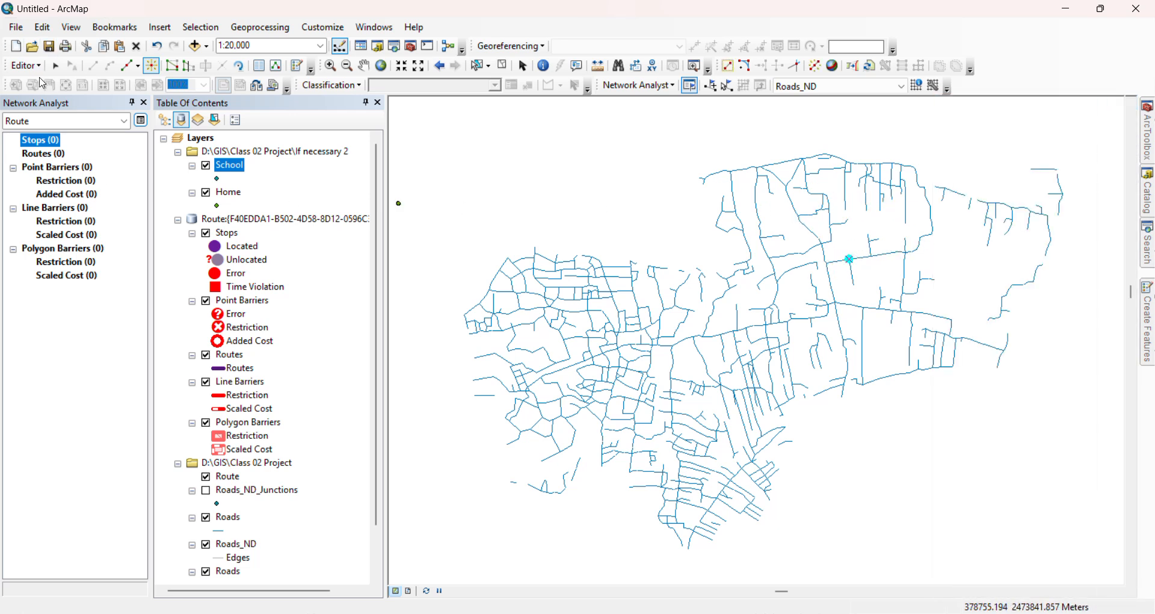
Save the new Home point and end the editing session
click(25, 65)
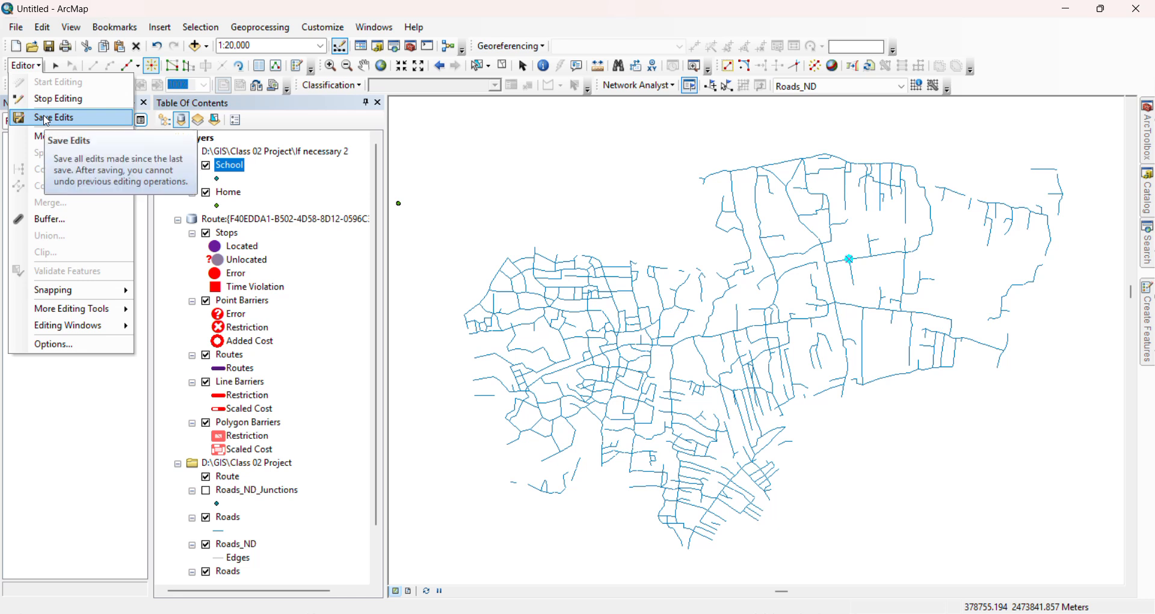
click(47, 119)
click(25, 65)
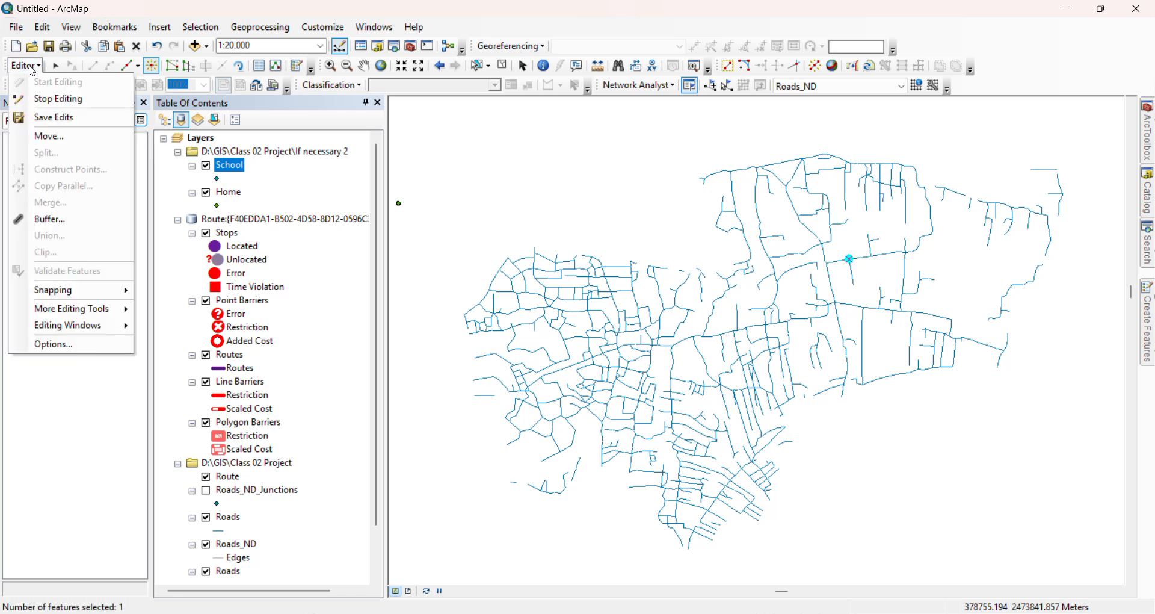
click(37, 104)
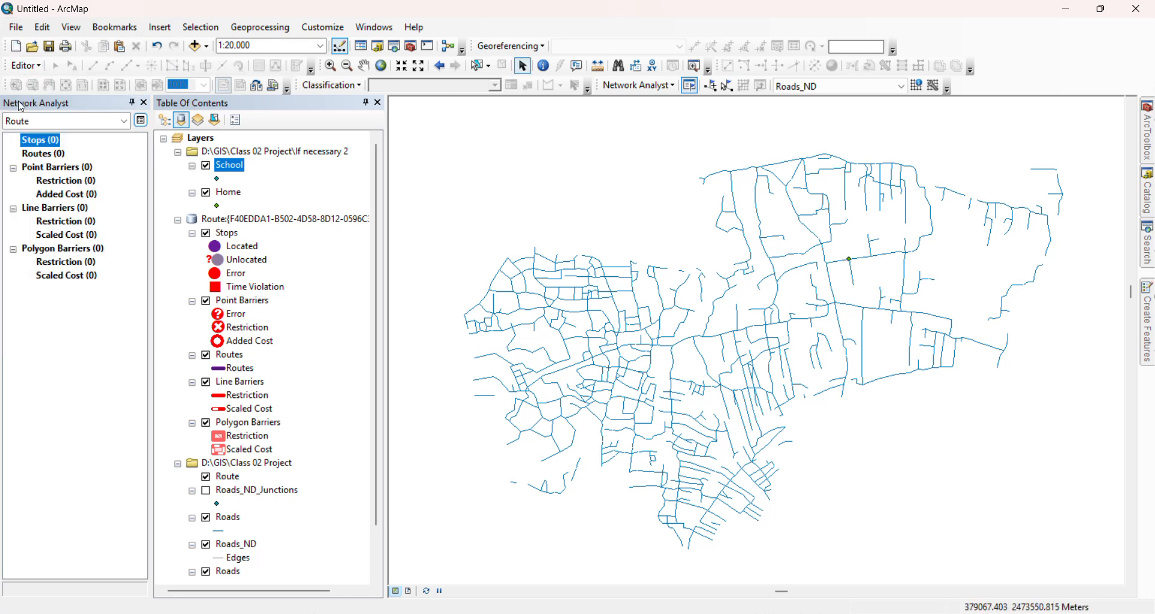
Start editing the School layer and place a School point on a road in the southwestern part of the network
click(37, 68)
click(49, 83)
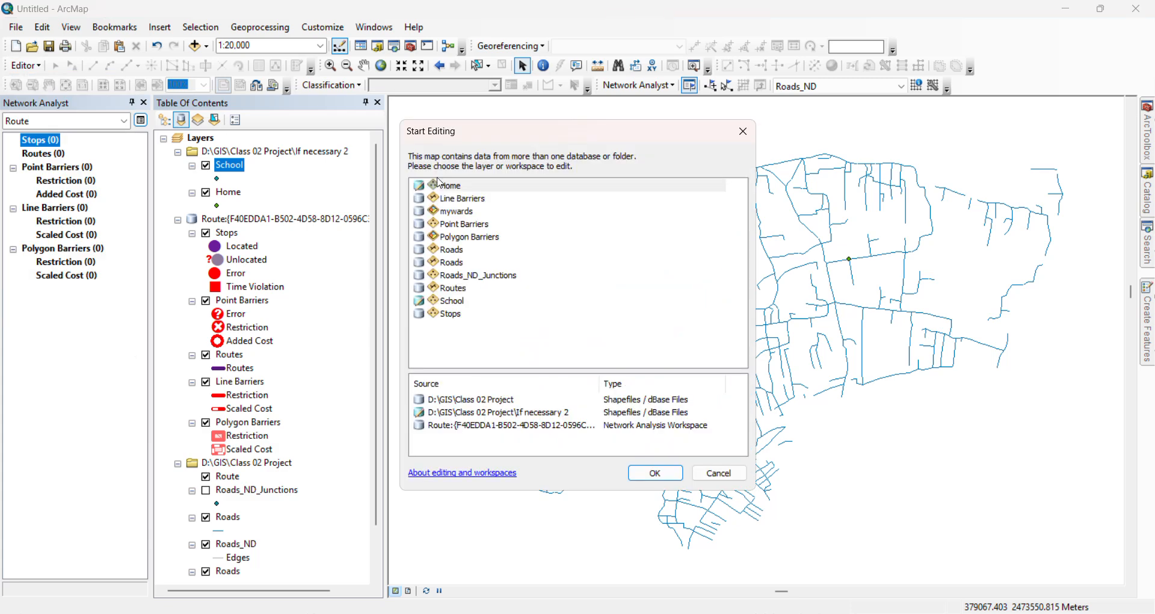
click(459, 301)
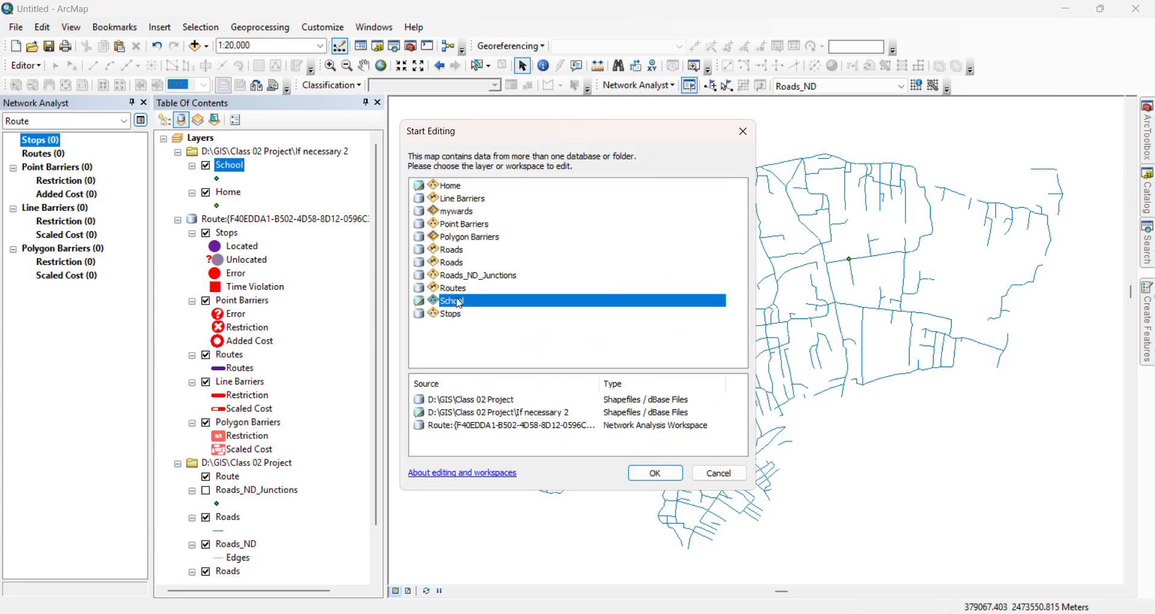
click(655, 472)
click(660, 474)
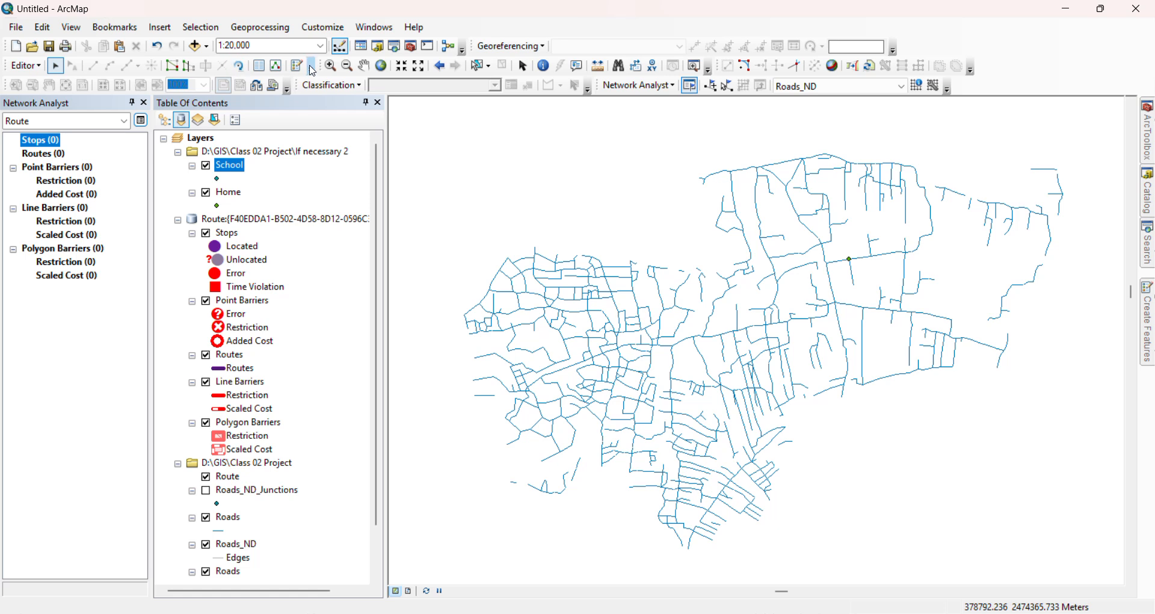
click(304, 69)
click(964, 183)
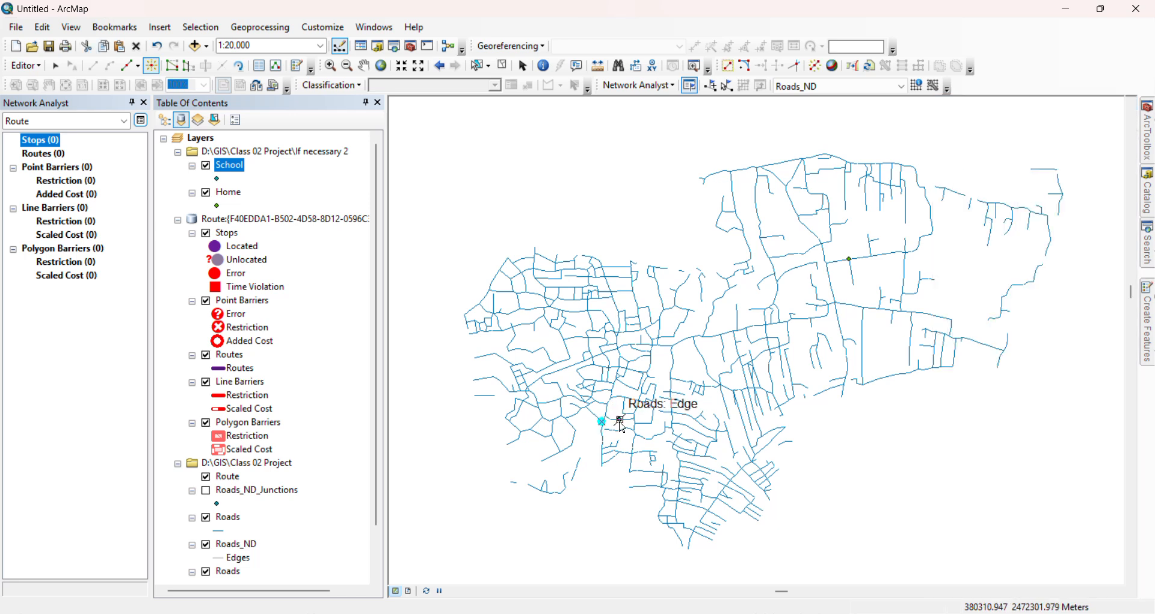
click(601, 422)
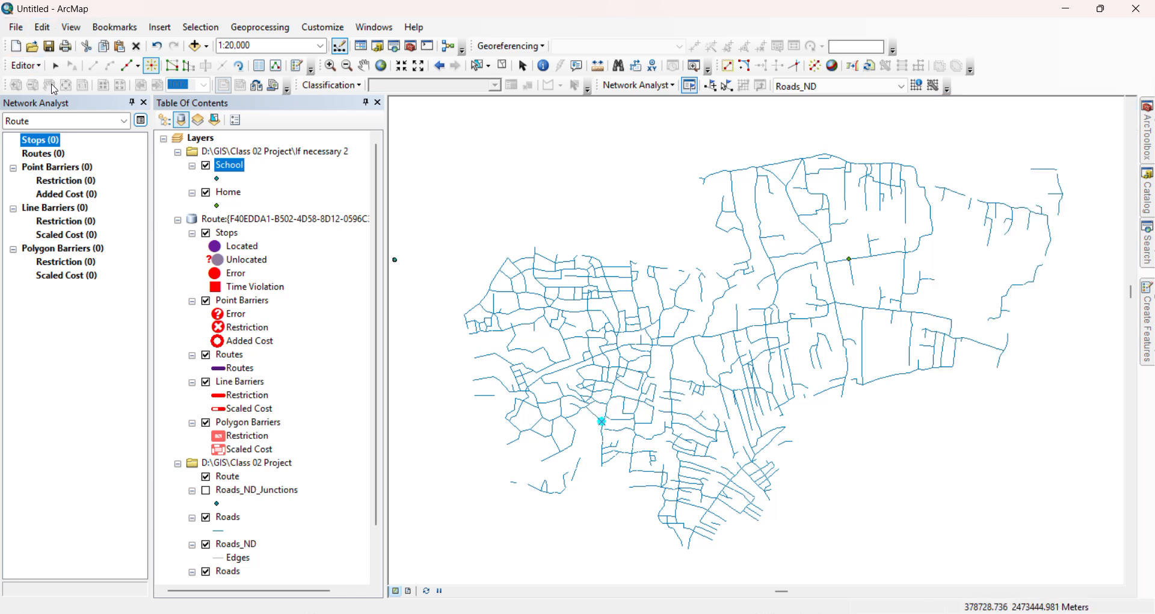
Save the new School point and stop editing
click(25, 65)
click(46, 122)
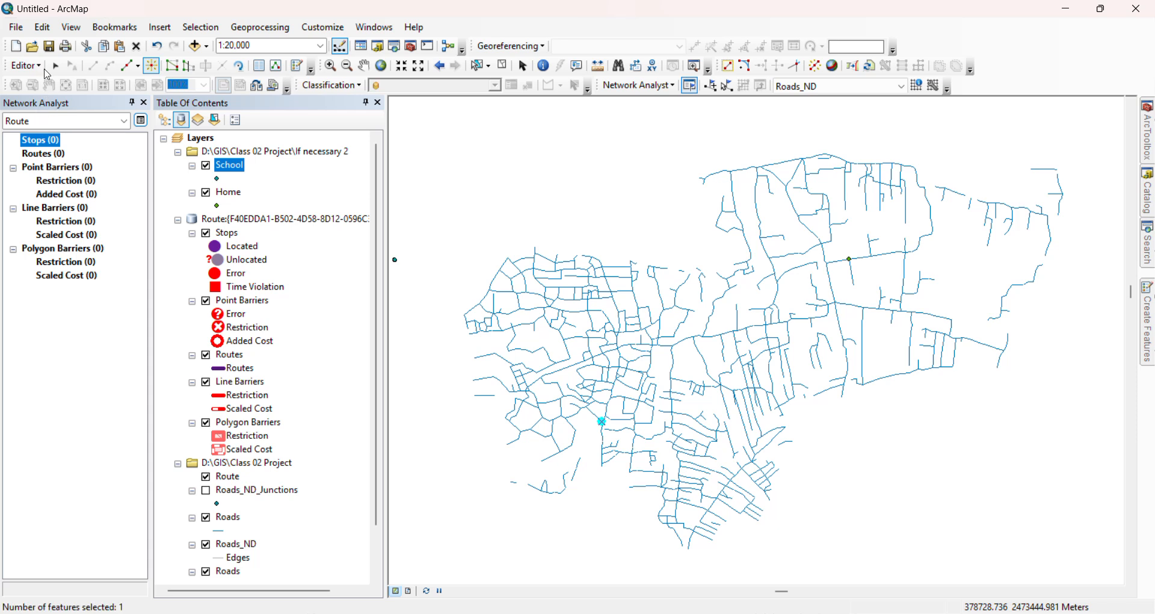
click(25, 65)
click(60, 99)
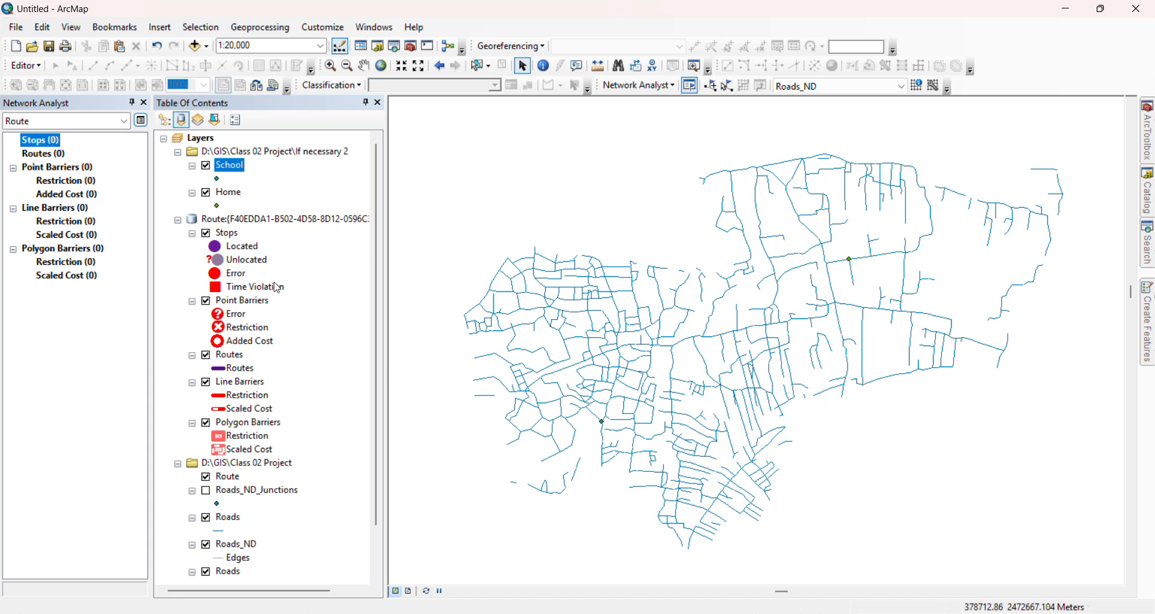
Load the Home point as the first stop of the route analysis, using its geometry for the location
right_click(41, 144)
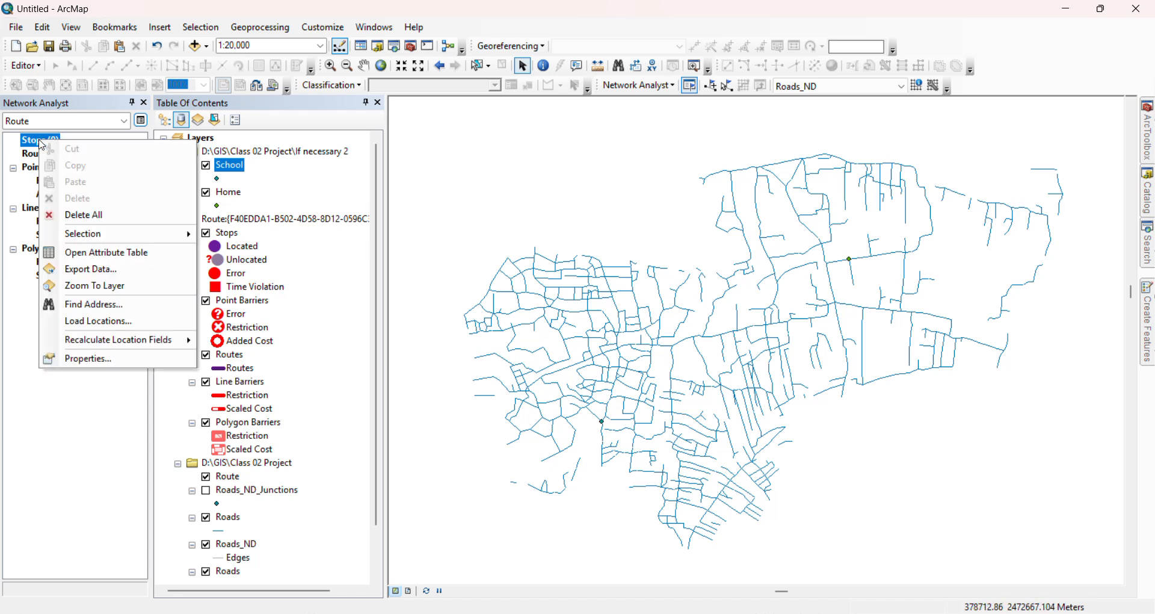
click(97, 320)
click(761, 121)
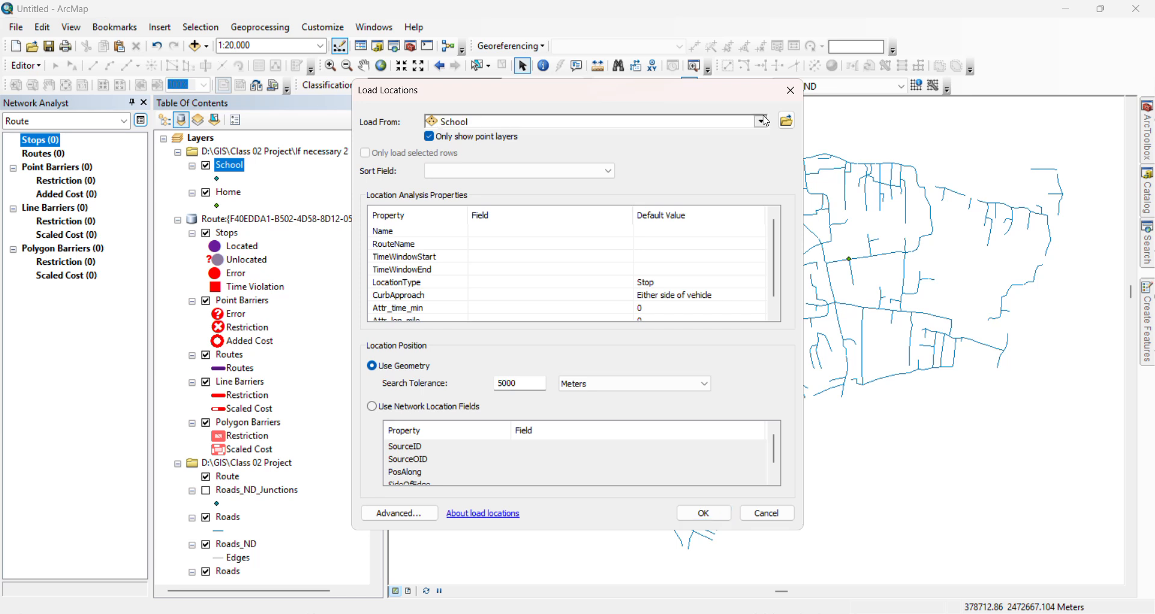
click(485, 151)
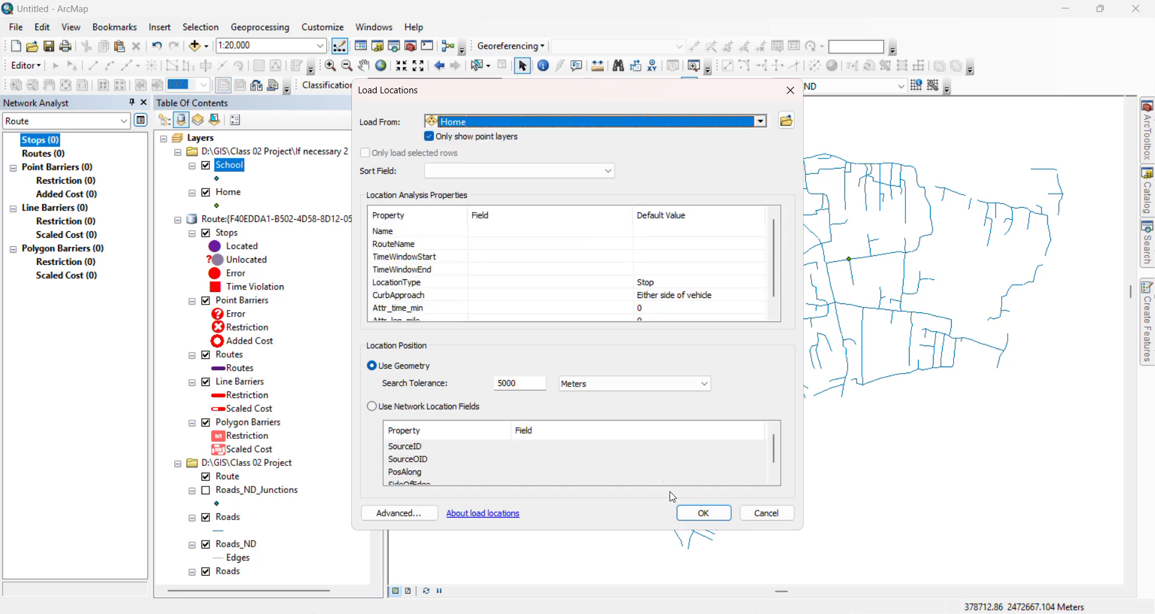
click(696, 513)
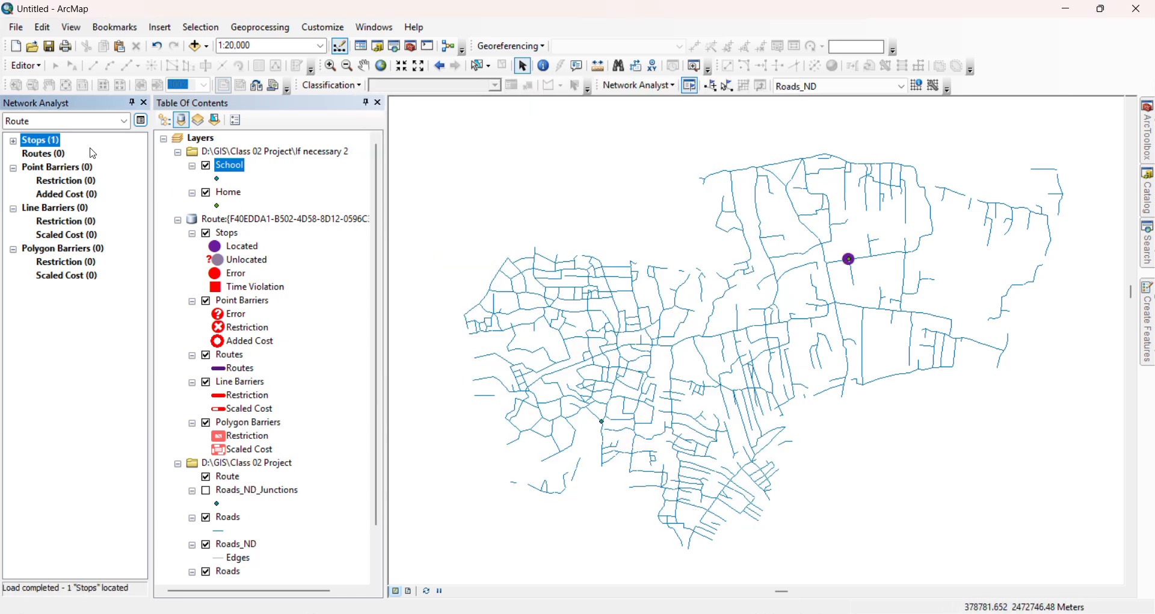
Load the School point as the second stop of the route analysis
right_click(49, 143)
click(117, 323)
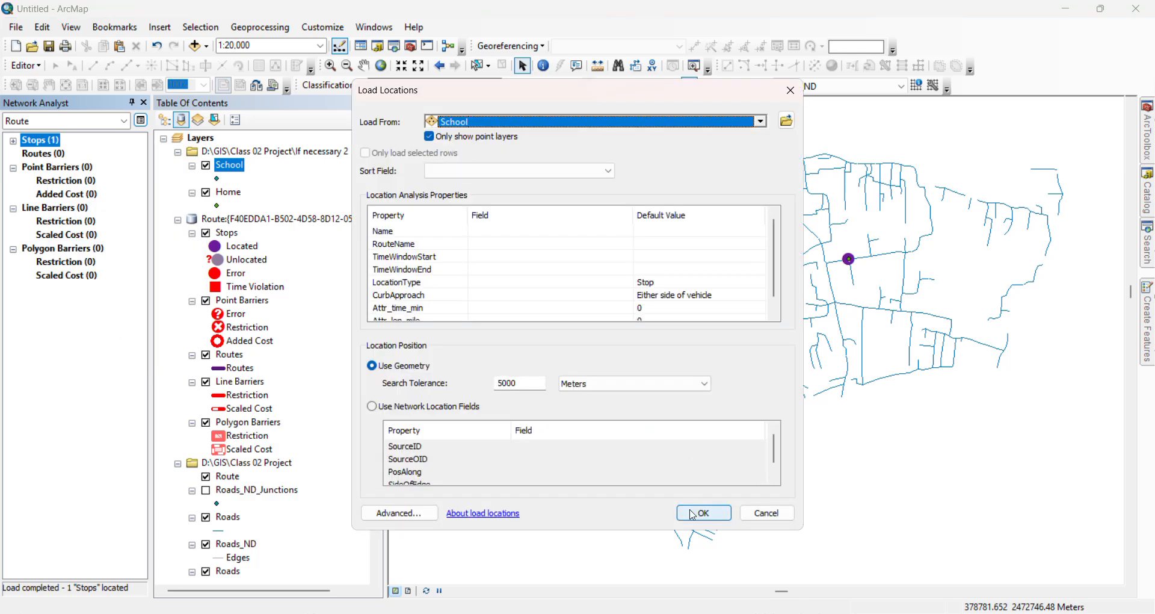
click(703, 513)
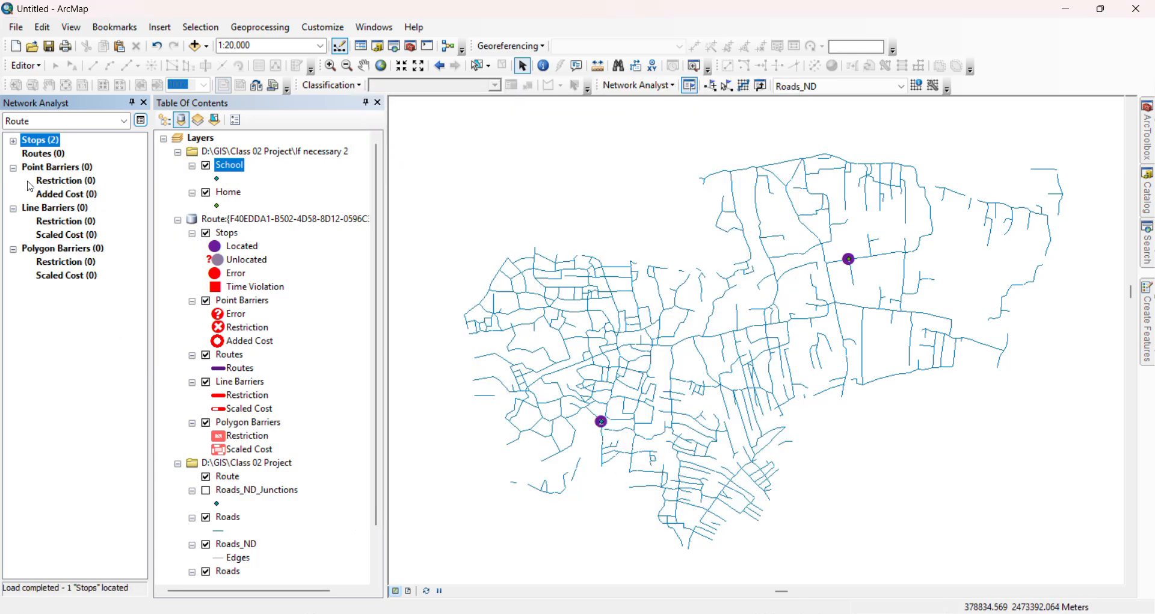
Rename the route analysis layer to Shortest Route in its properties
click(141, 122)
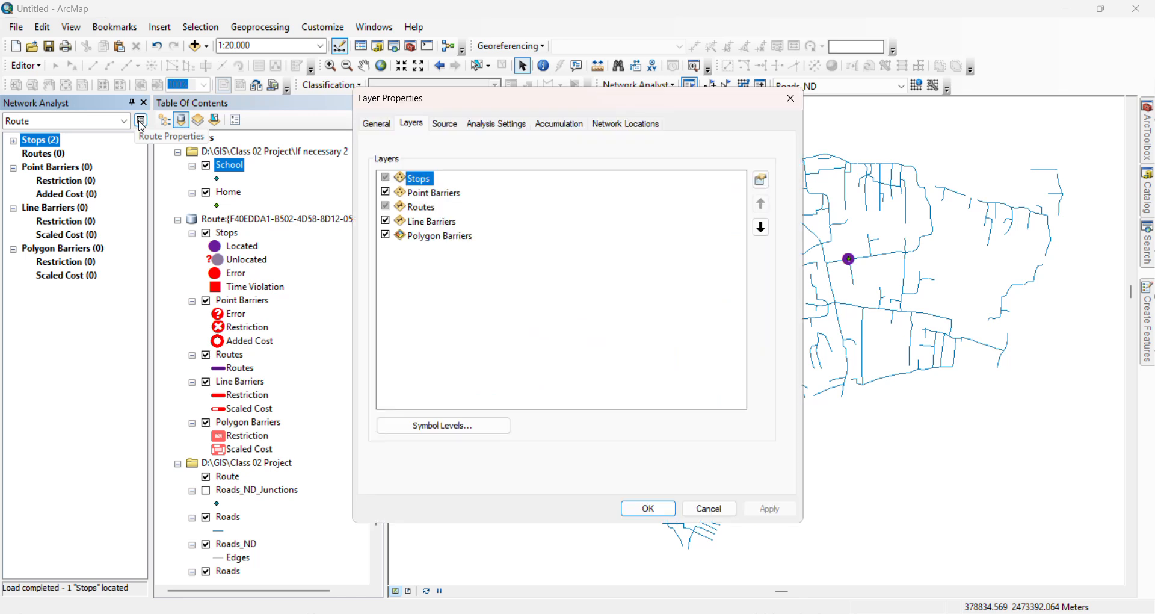
click(377, 123)
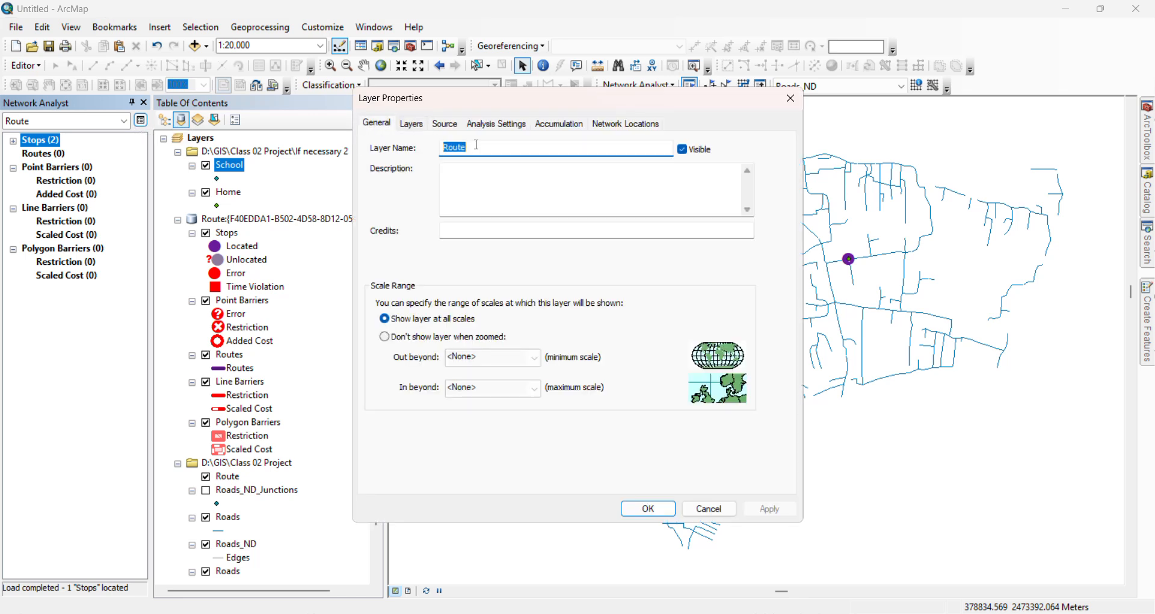
text(S)
text(test)
Set the impedance of the Shortest Route analysis to len_mile (Miles)
click(412, 124)
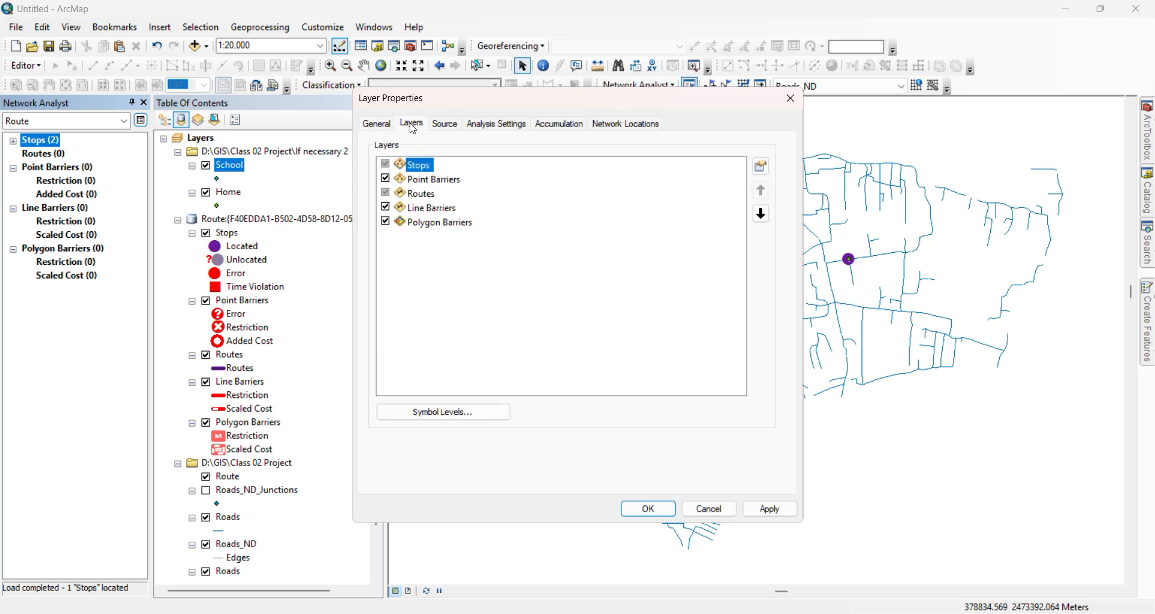
click(457, 125)
click(497, 123)
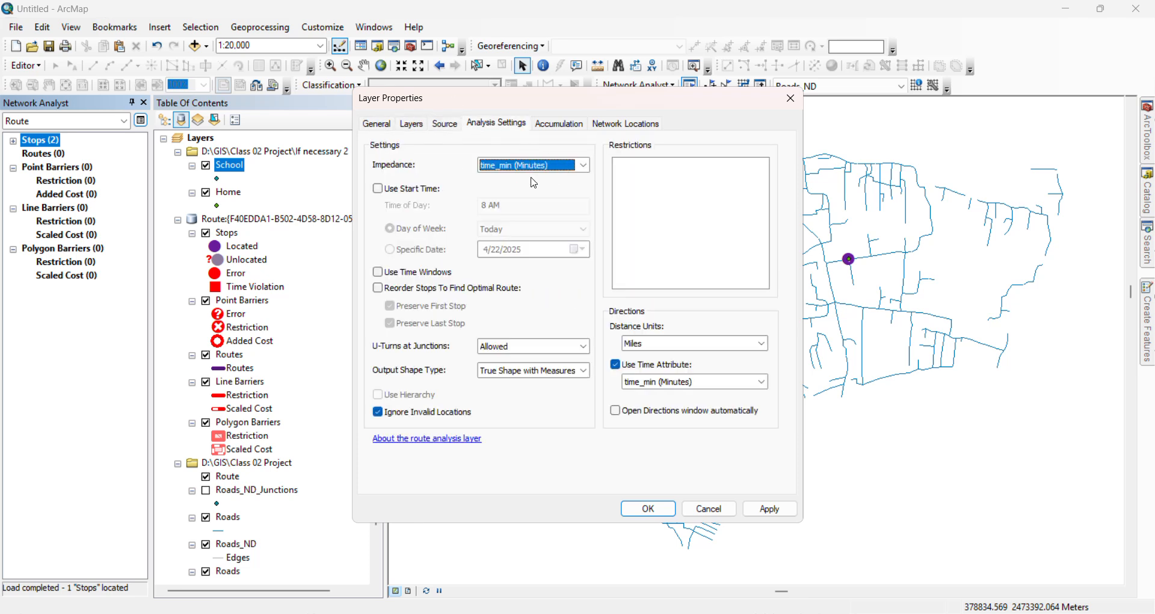
click(584, 166)
click(560, 178)
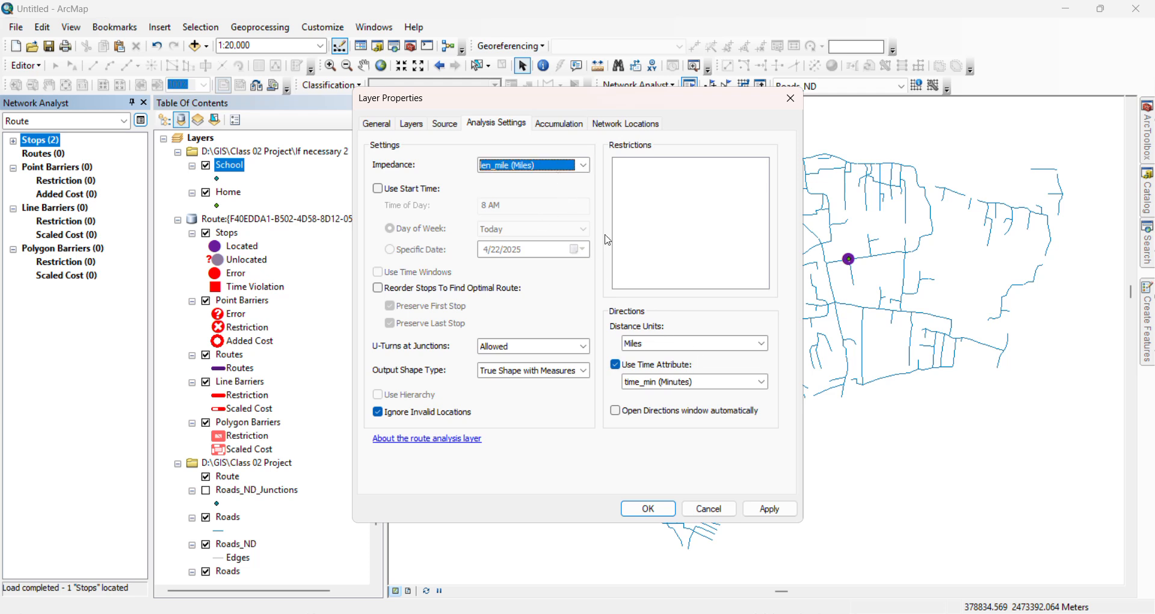
Include time_min as an accumulation attribute of the Shortest Route analysis and apply the layer properties
click(560, 128)
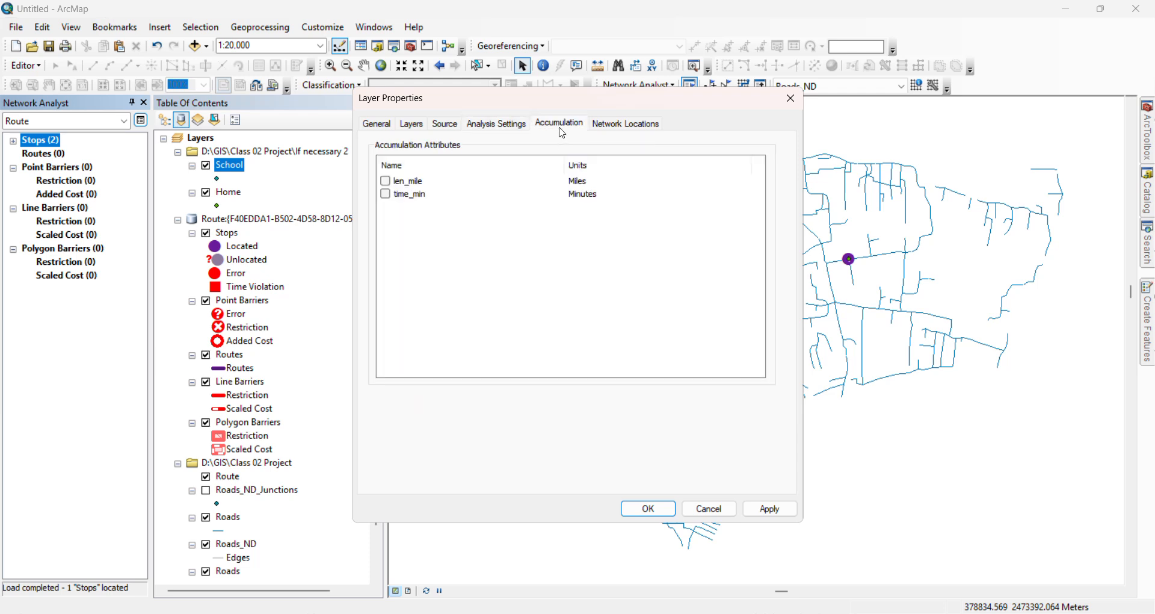
click(385, 194)
click(615, 125)
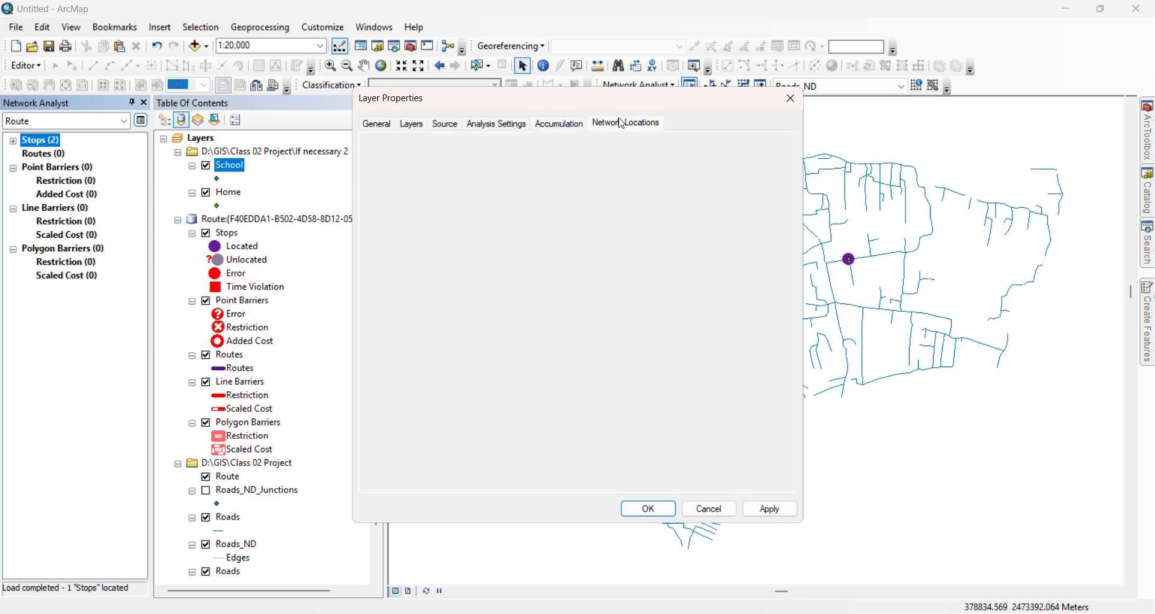
click(773, 510)
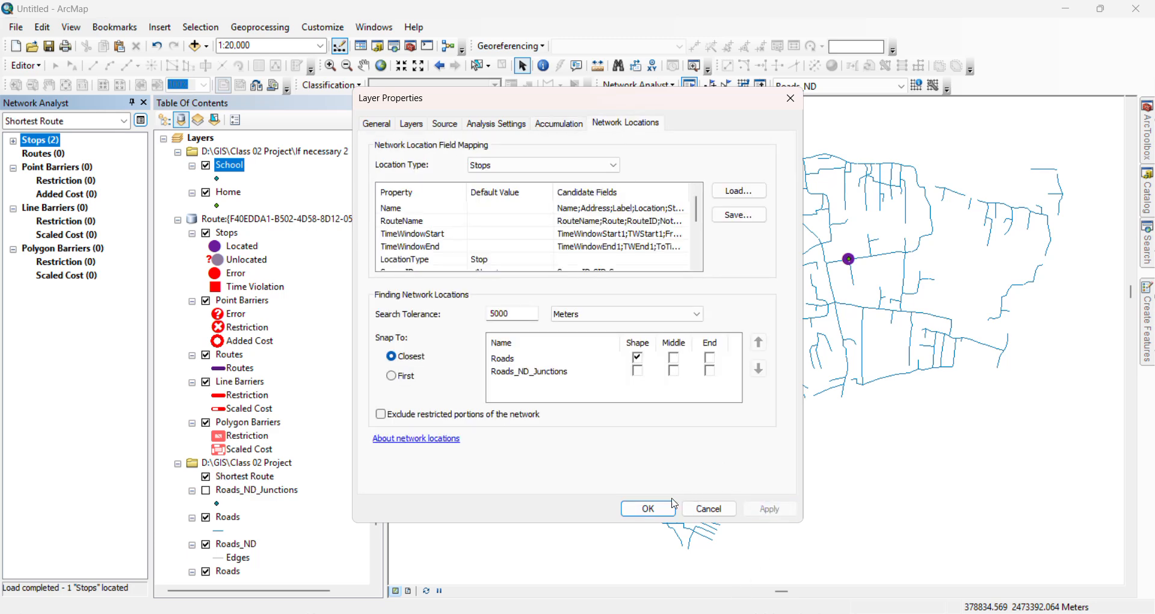
click(651, 509)
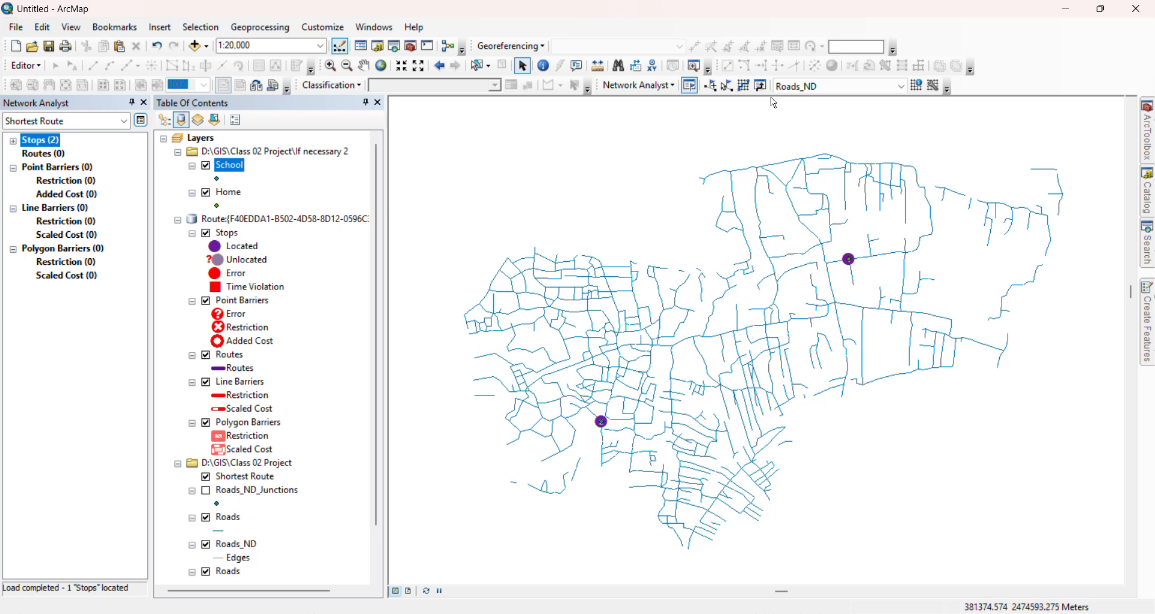
Solve the Shortest Route analysis between the Home and School stops and inspect the resulting line
click(744, 86)
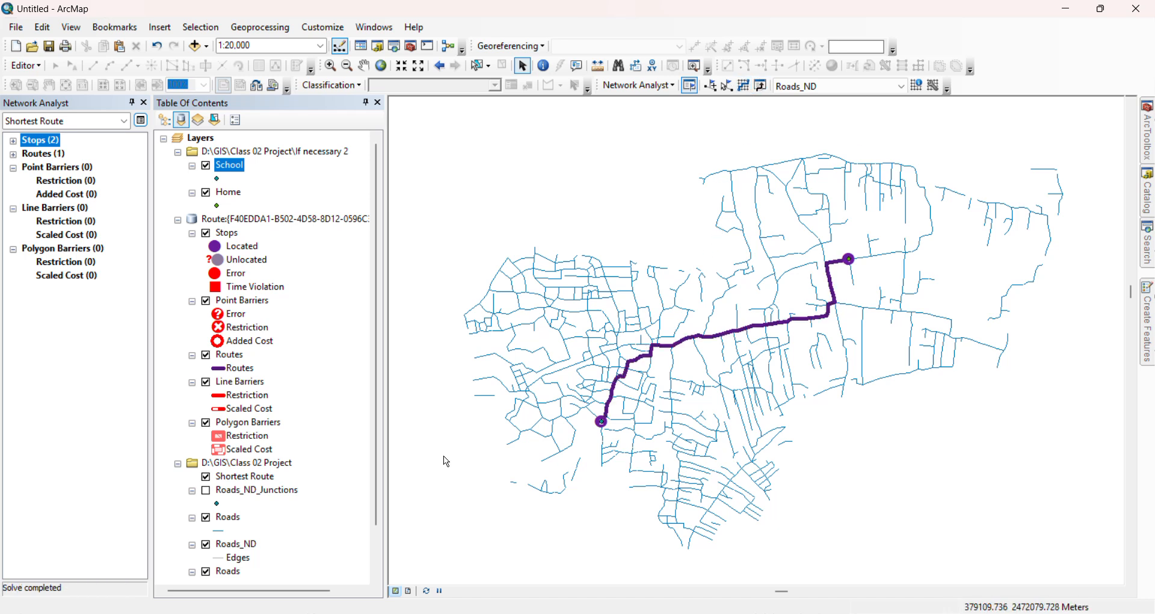
scroll(605, 367, down, 1)
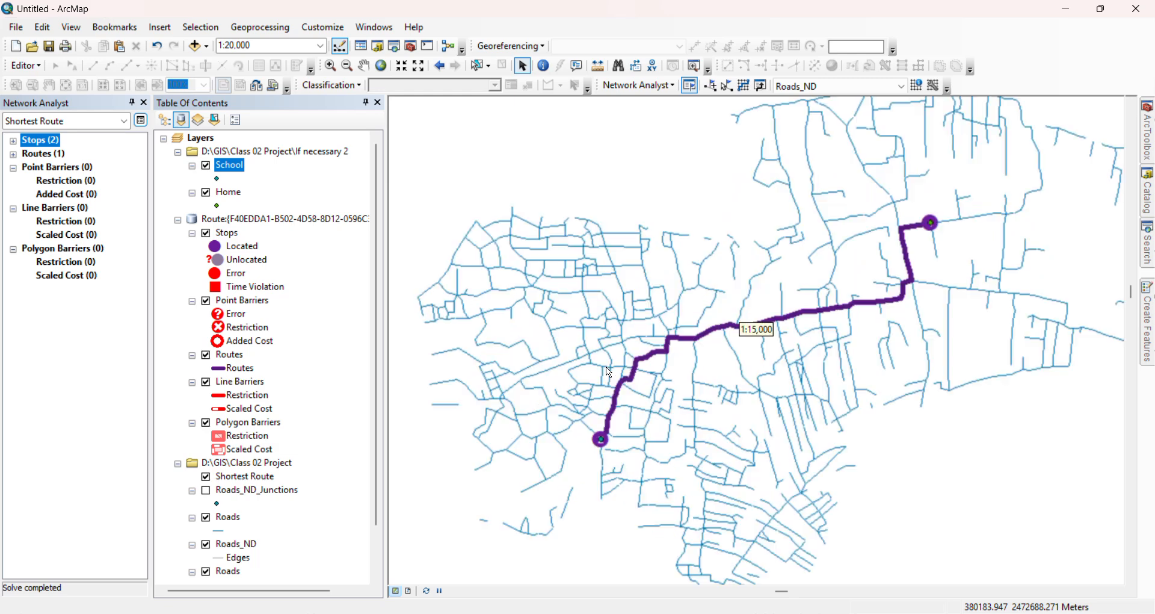
scroll(673, 356, up, 1)
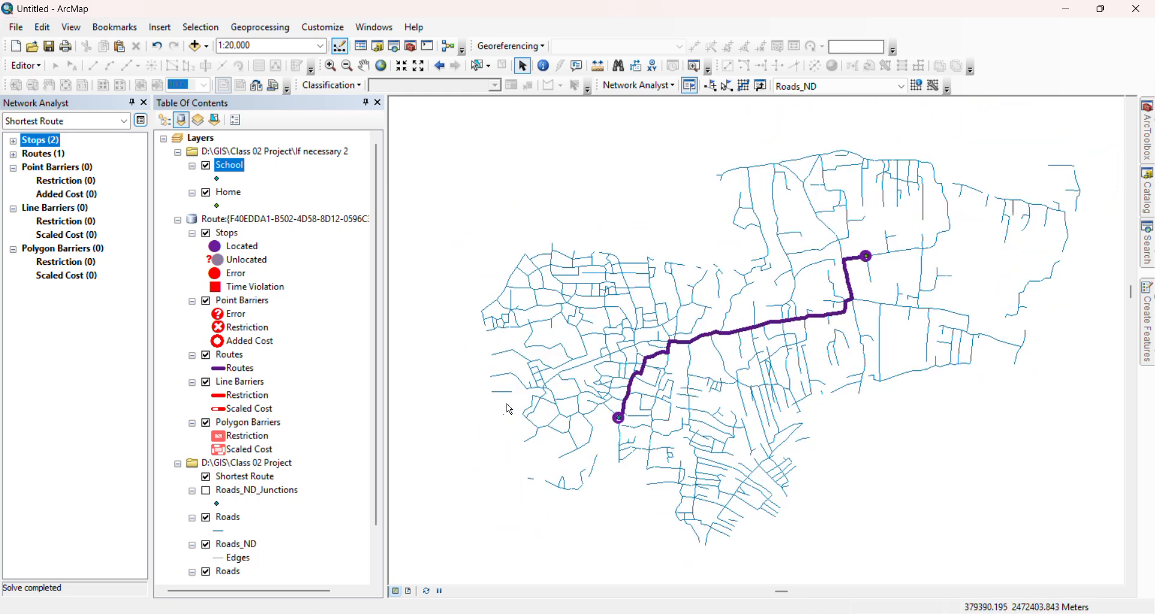
Hide the Shortest Route layer and create a new route analysis layer on Roads_ND
click(206, 477)
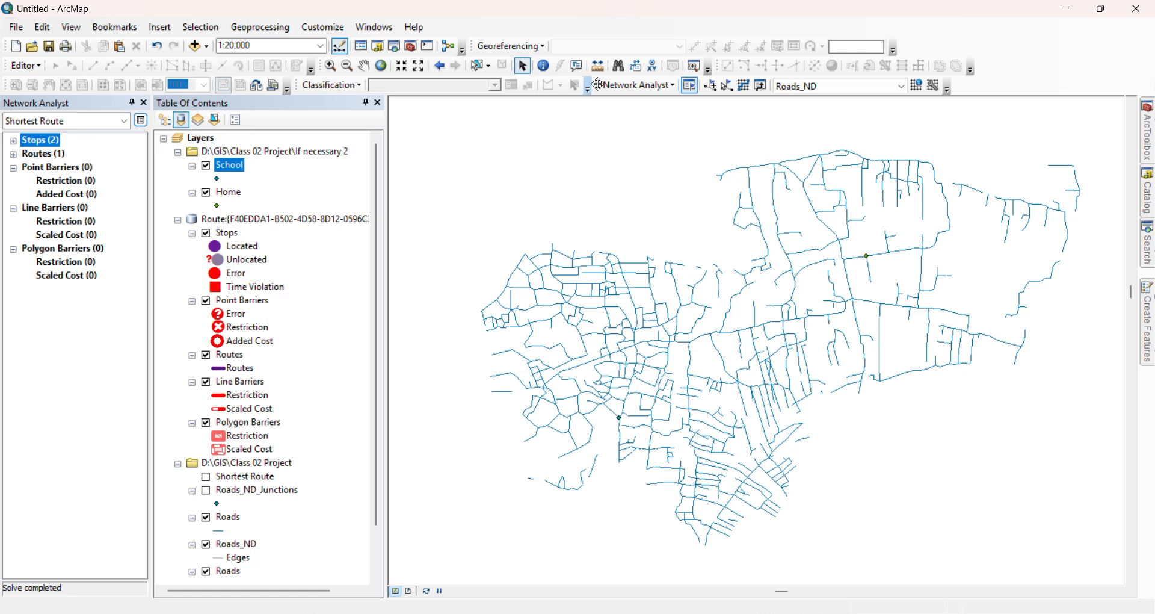
click(639, 85)
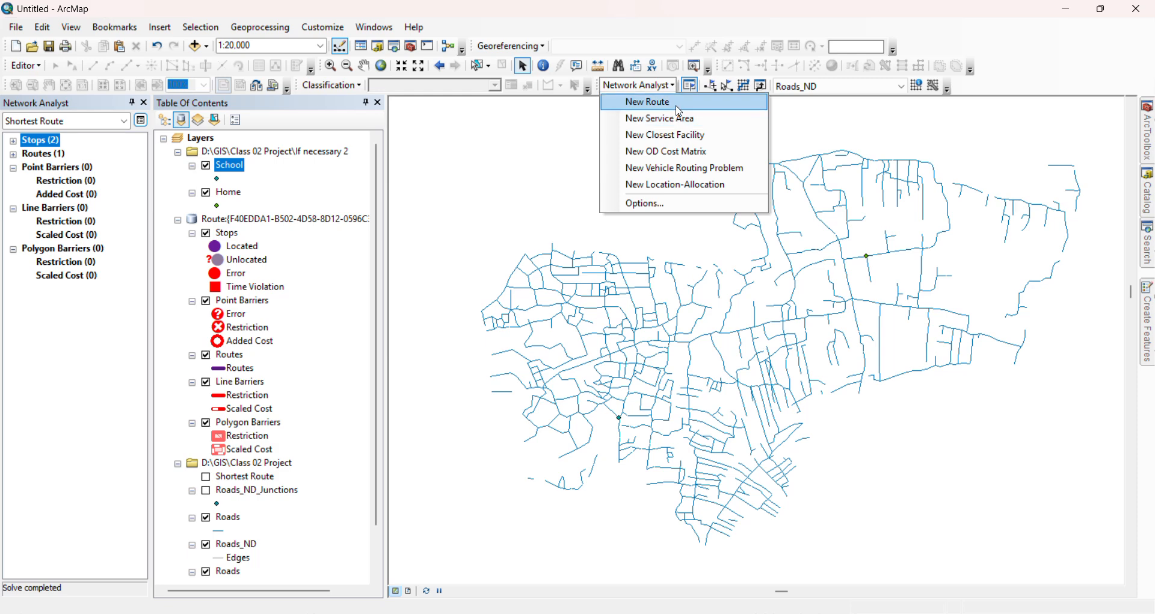
click(680, 112)
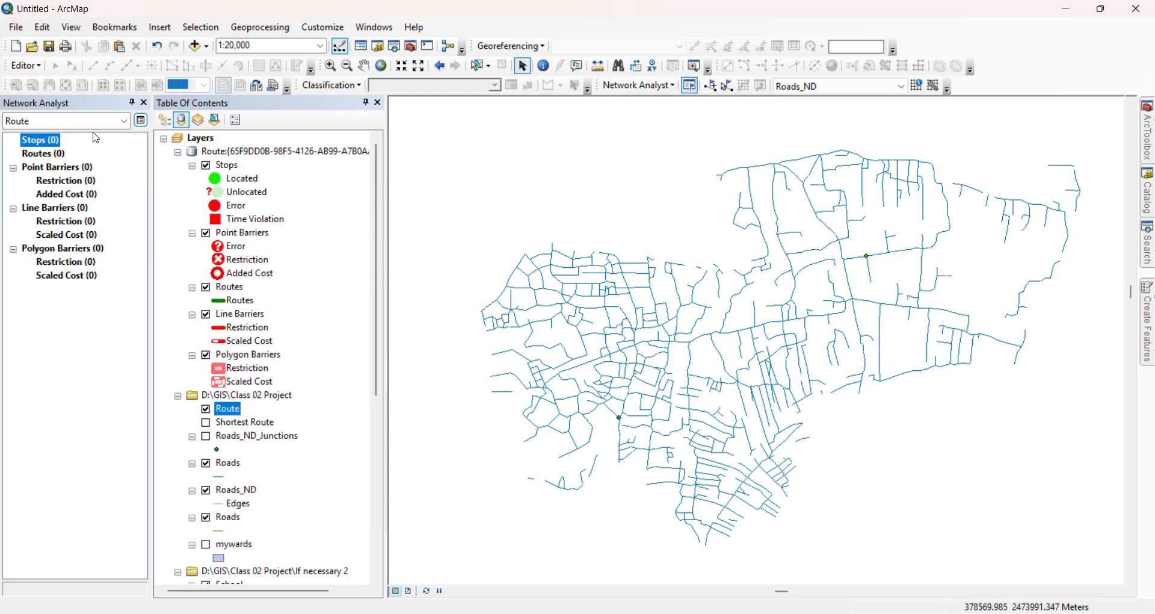
Name the new route analysis layer Quickest Route in its properties
click(141, 121)
click(385, 124)
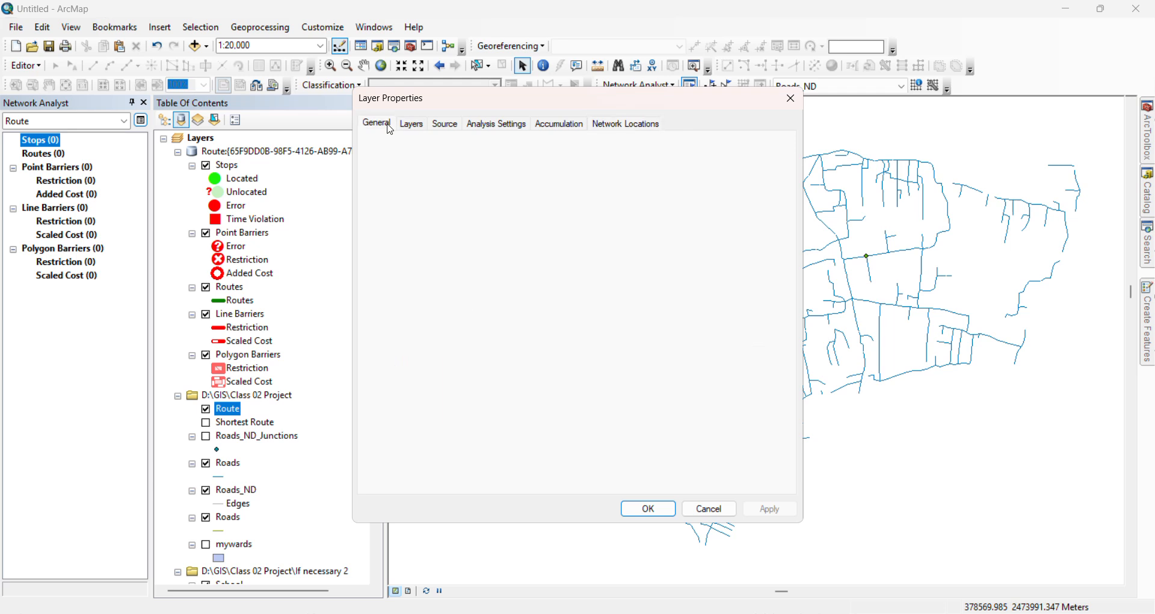
text(Quickest Route)
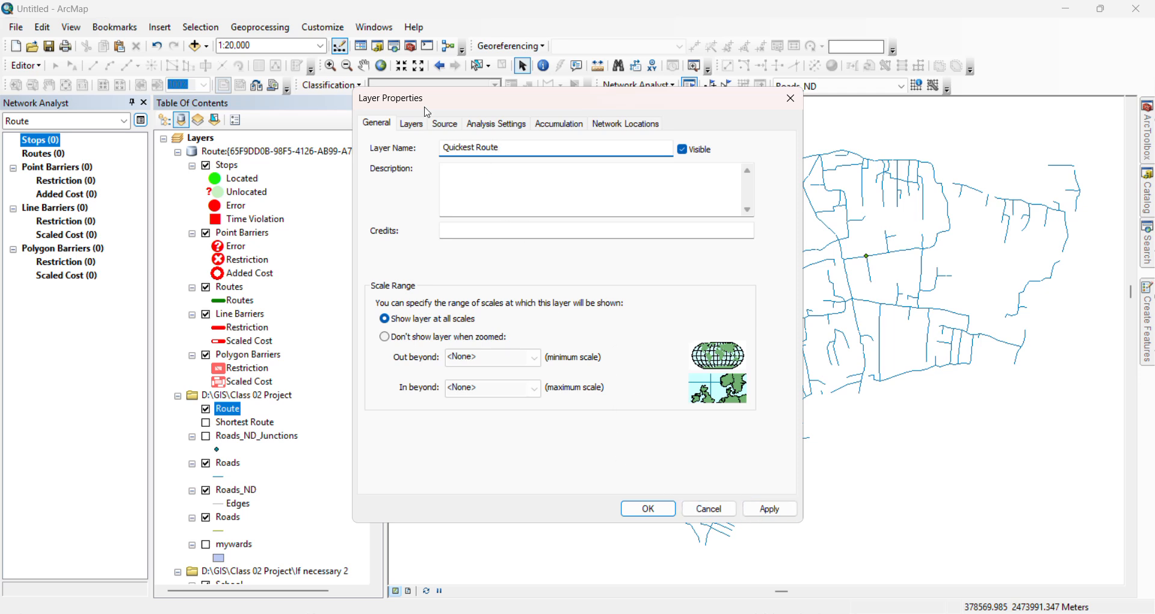
Enable a start time of 8 AM today in the analysis settings of the Quickest Route
click(413, 123)
click(445, 123)
click(496, 123)
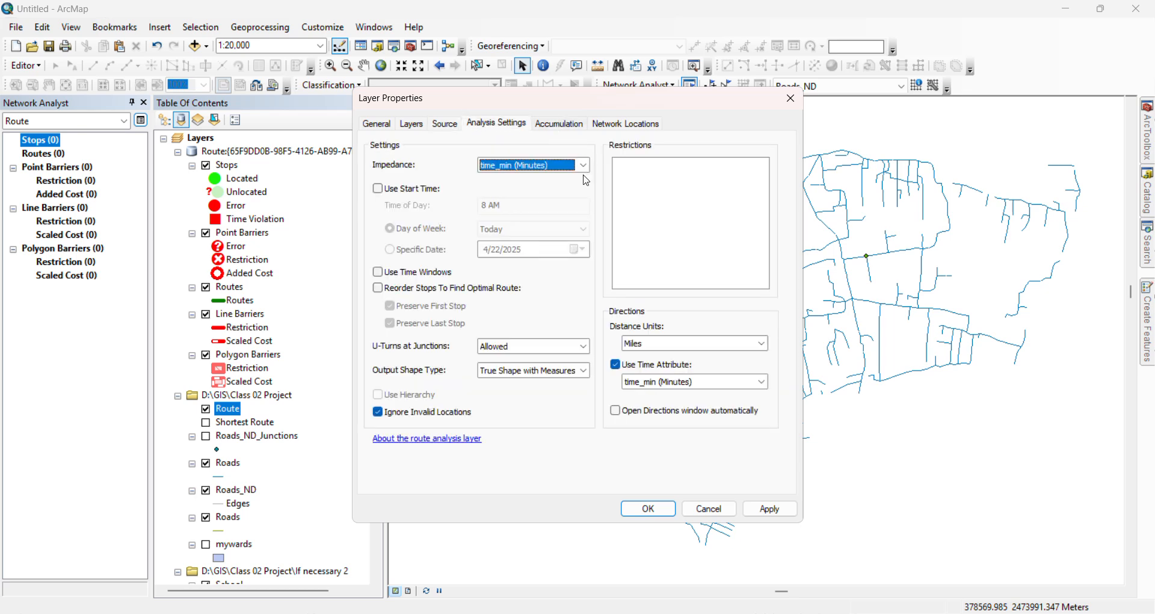
click(375, 189)
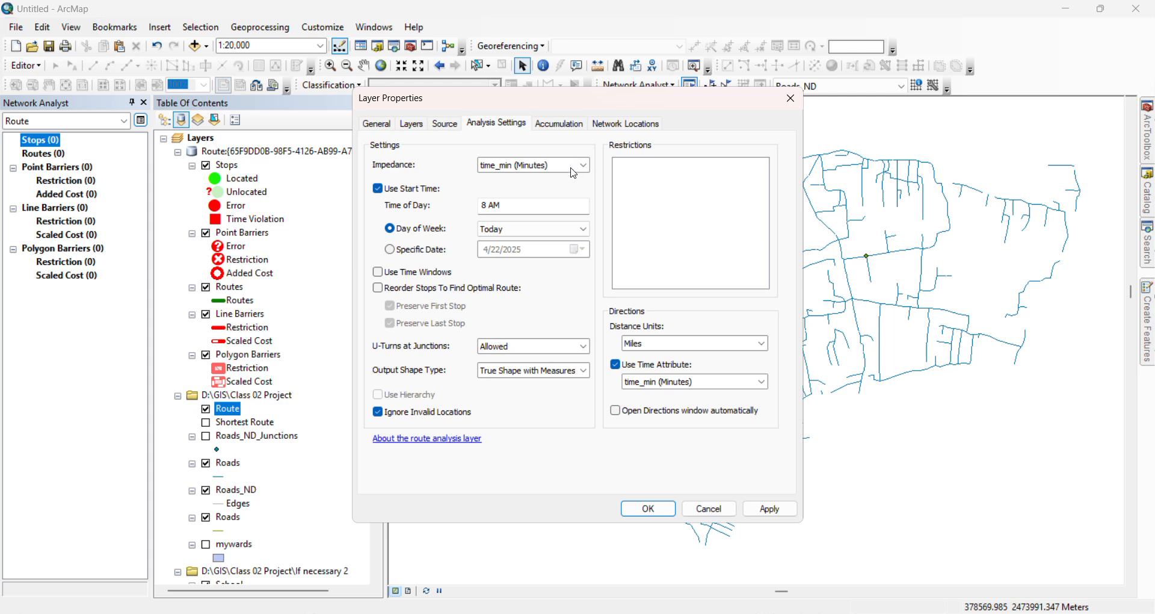
Include len_mile and time_min as accumulation attributes of the Quickest Route, apply the changes and close the properties
click(555, 123)
click(385, 181)
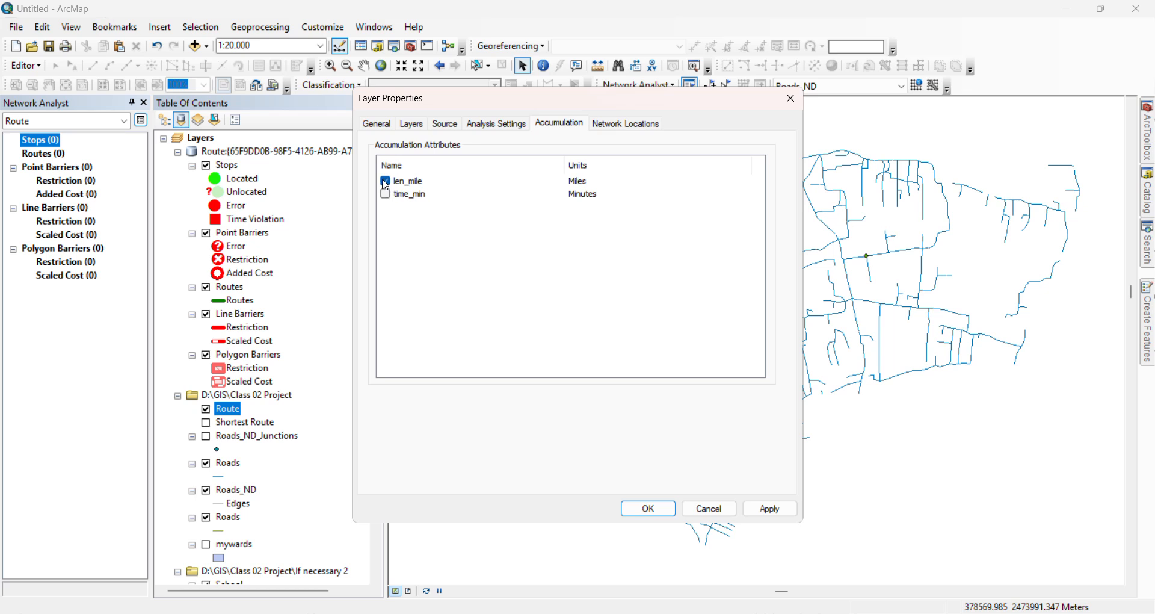
click(385, 193)
click(770, 508)
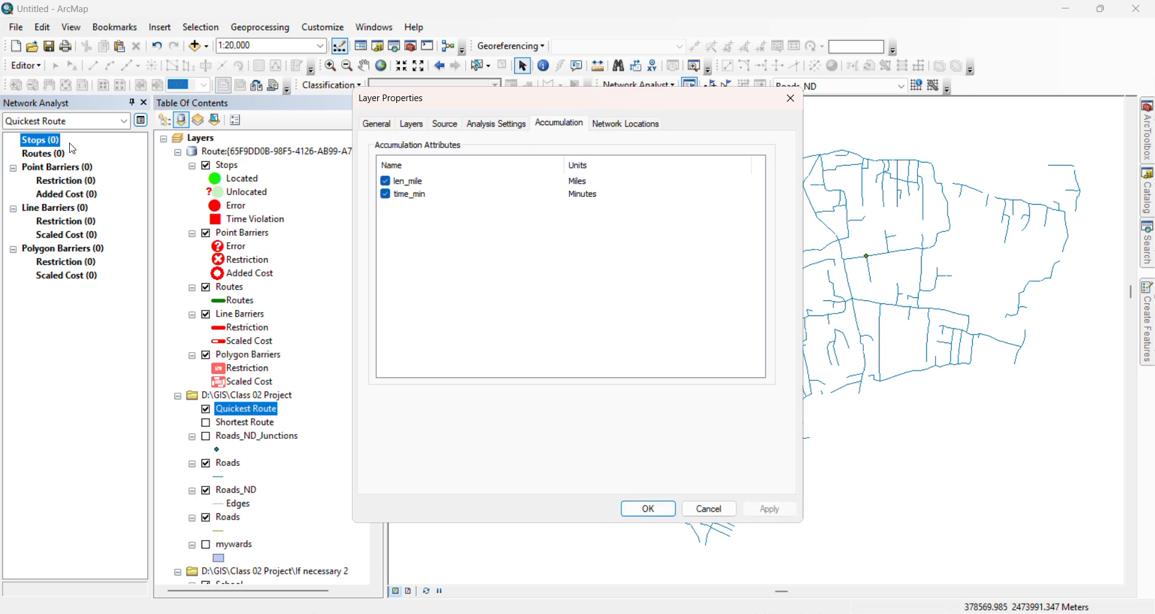
click(713, 508)
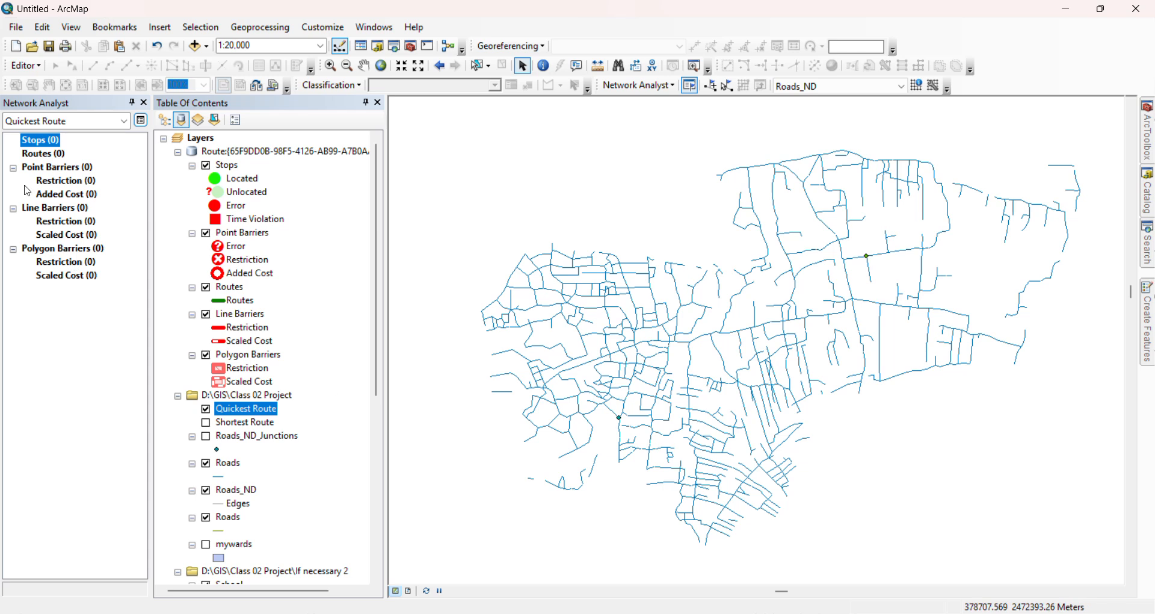
Load the Home point as the first stop of the Quickest Route
right_click(46, 140)
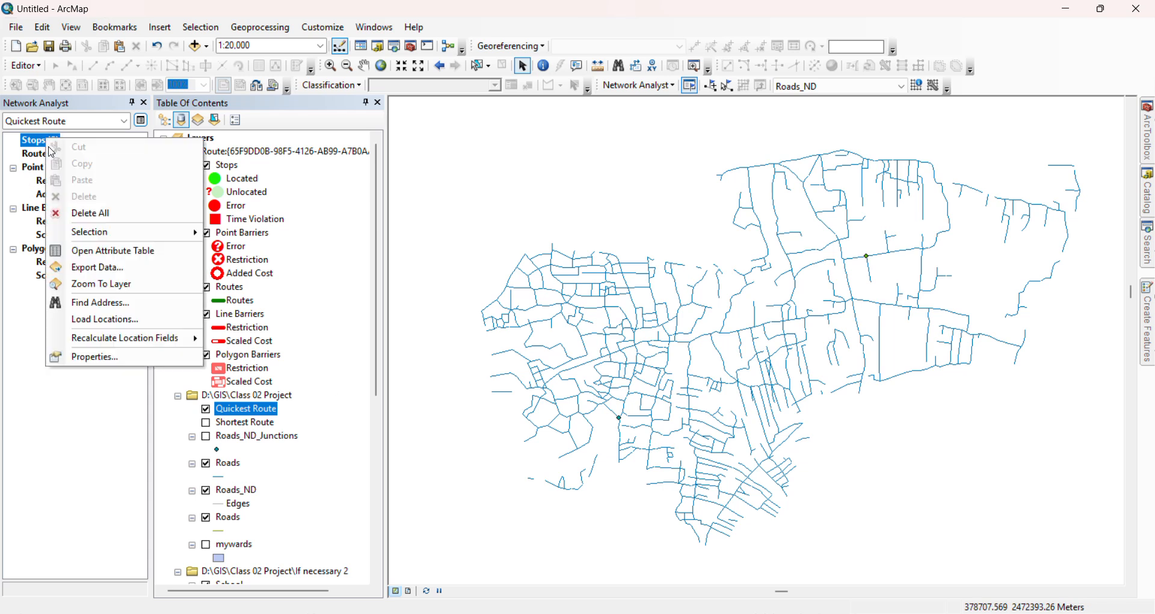
click(103, 323)
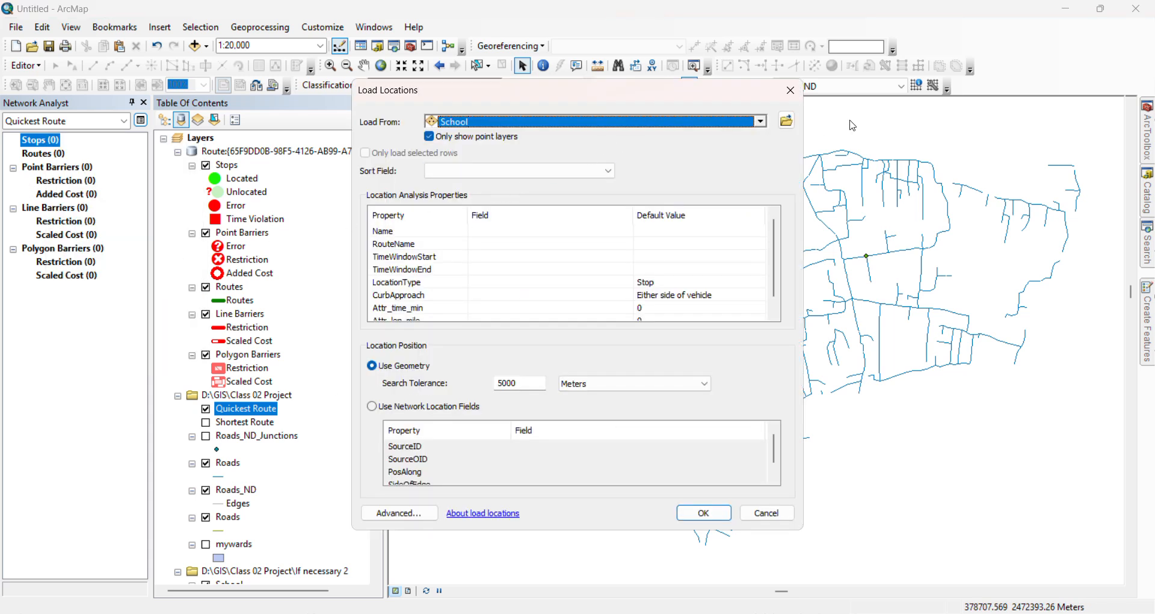
click(762, 121)
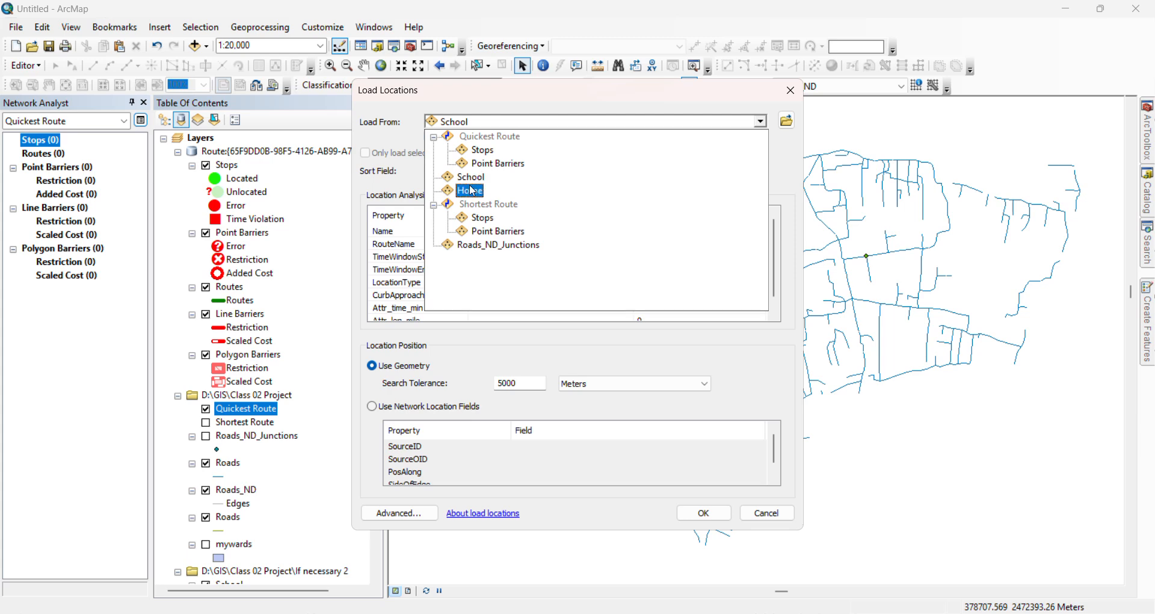
click(474, 192)
click(703, 517)
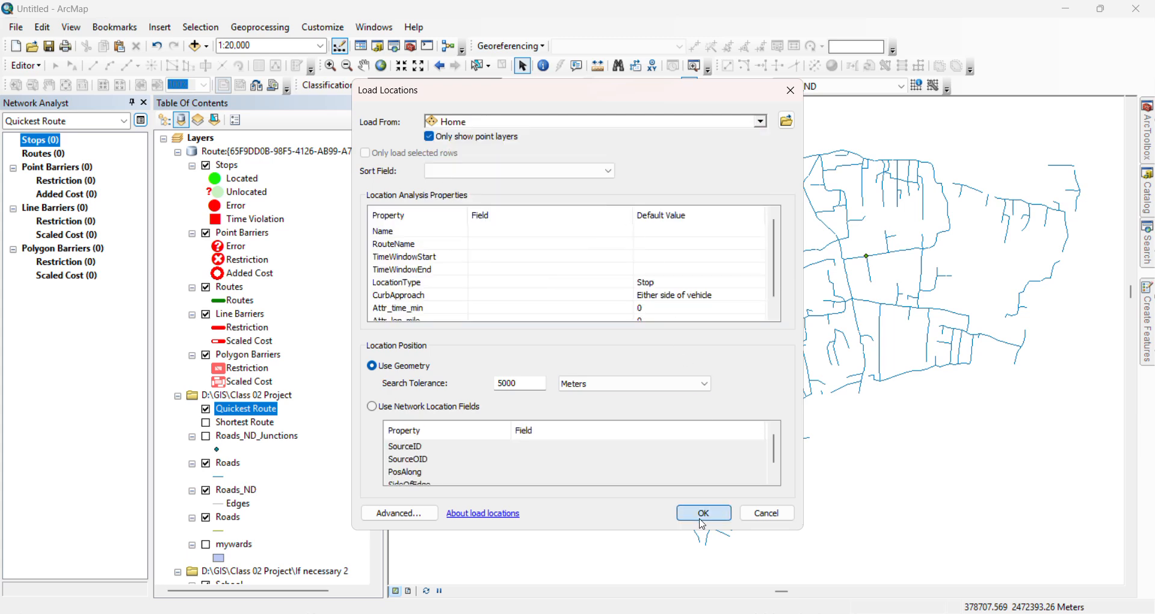
Load the School point as the second stop of the Quickest Route
right_click(59, 147)
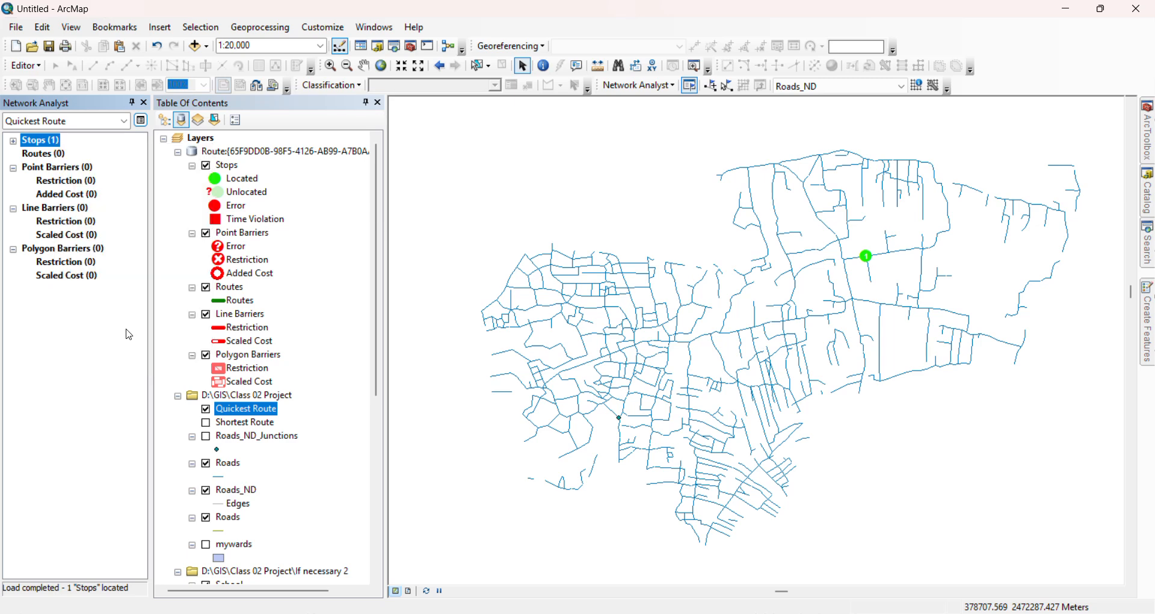
click(126, 324)
click(704, 513)
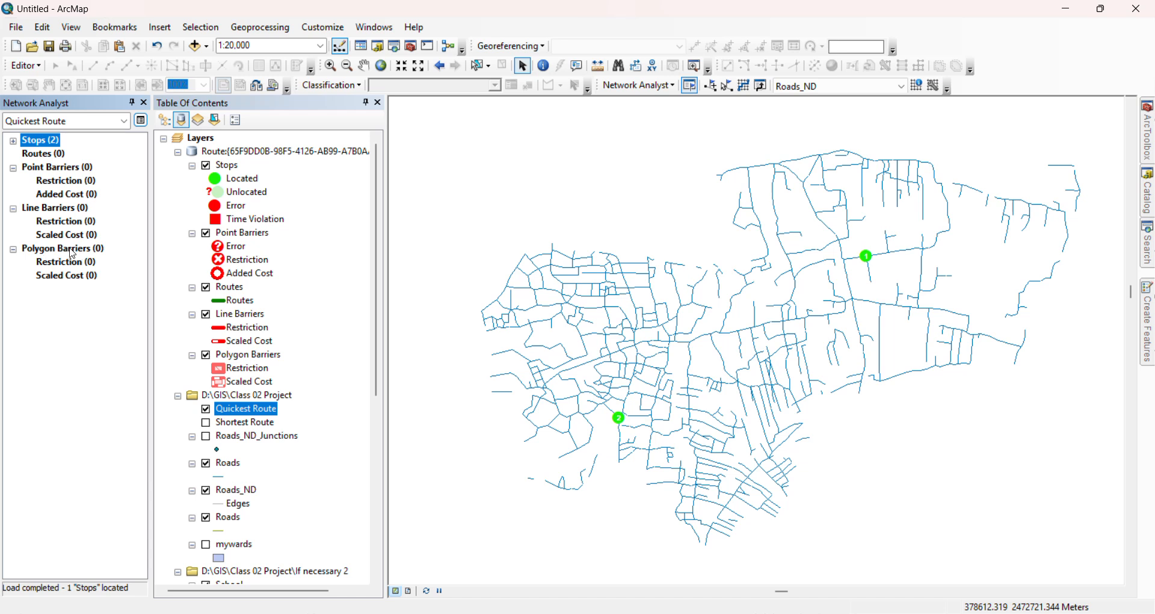
click(48, 256)
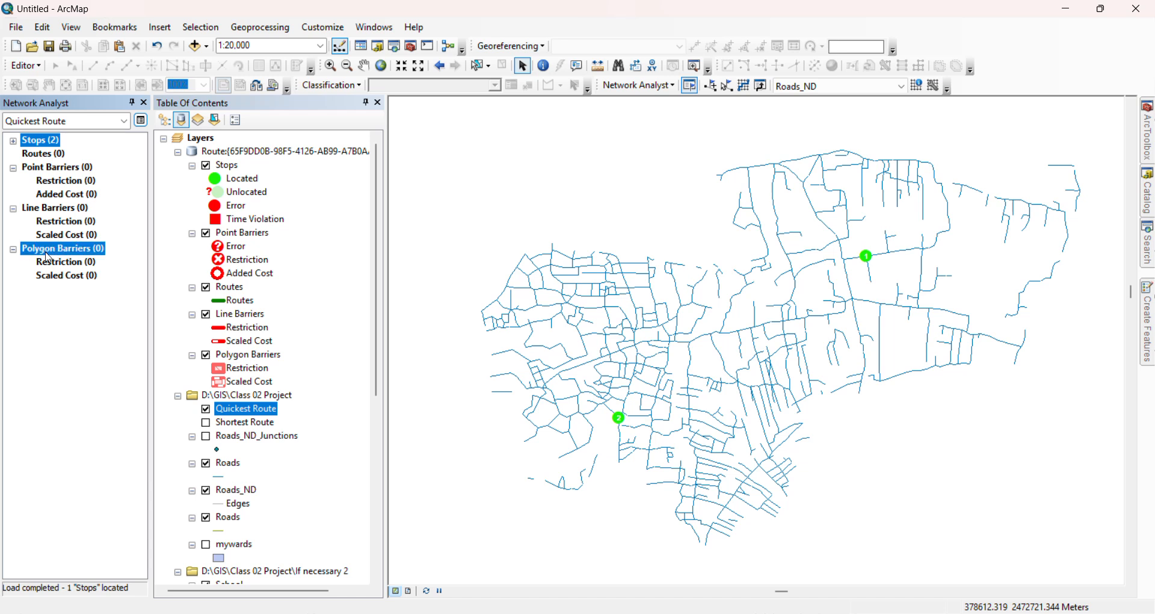
Solve the Quickest Route analysis between the two loaded stops
right_click(48, 255)
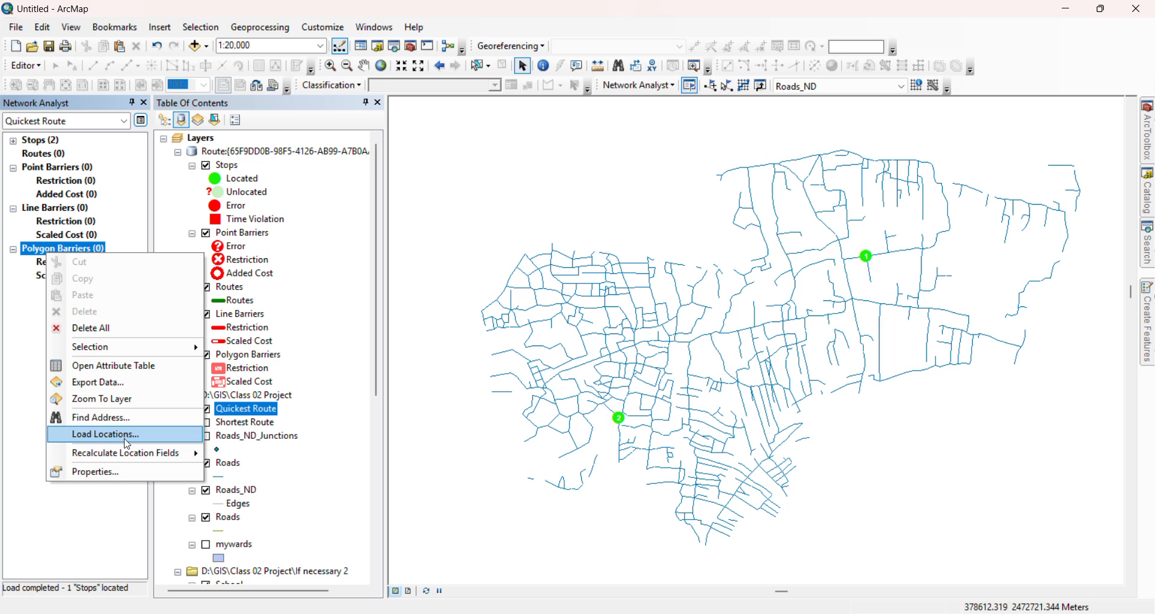
click(107, 253)
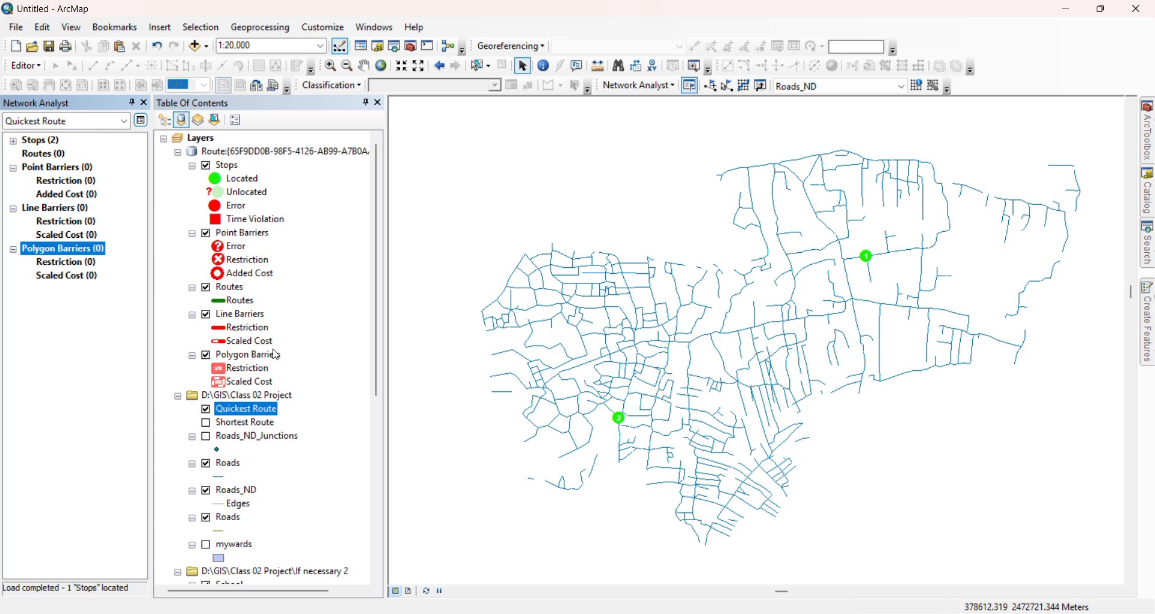
click(746, 89)
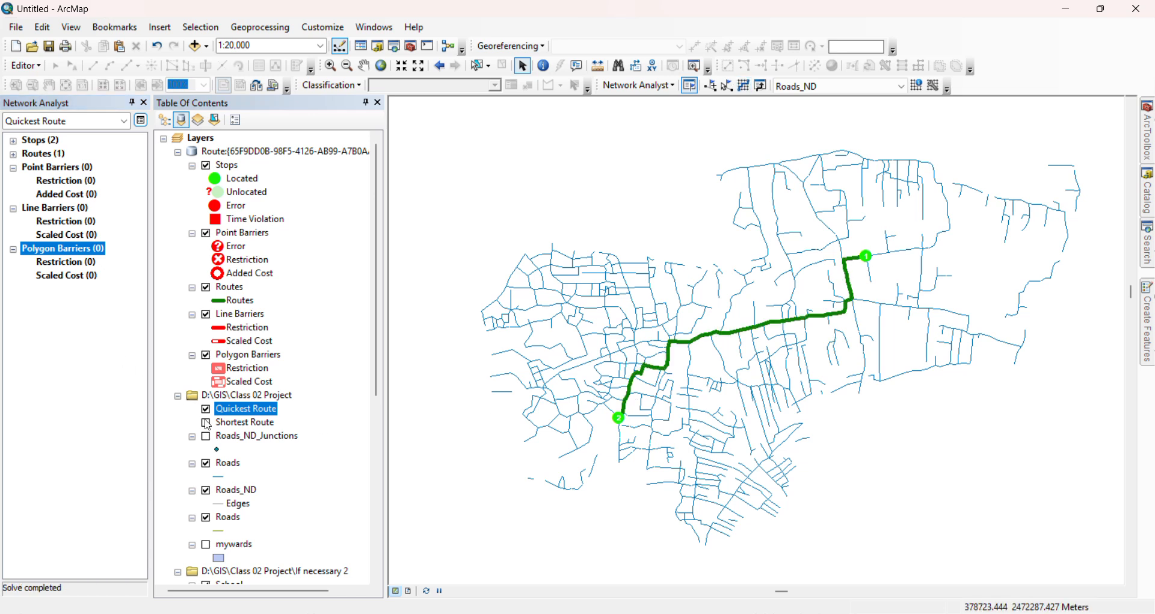
Show the Shortest Route layer together with the Quickest Route and examine where the two paths differ on the map
click(206, 422)
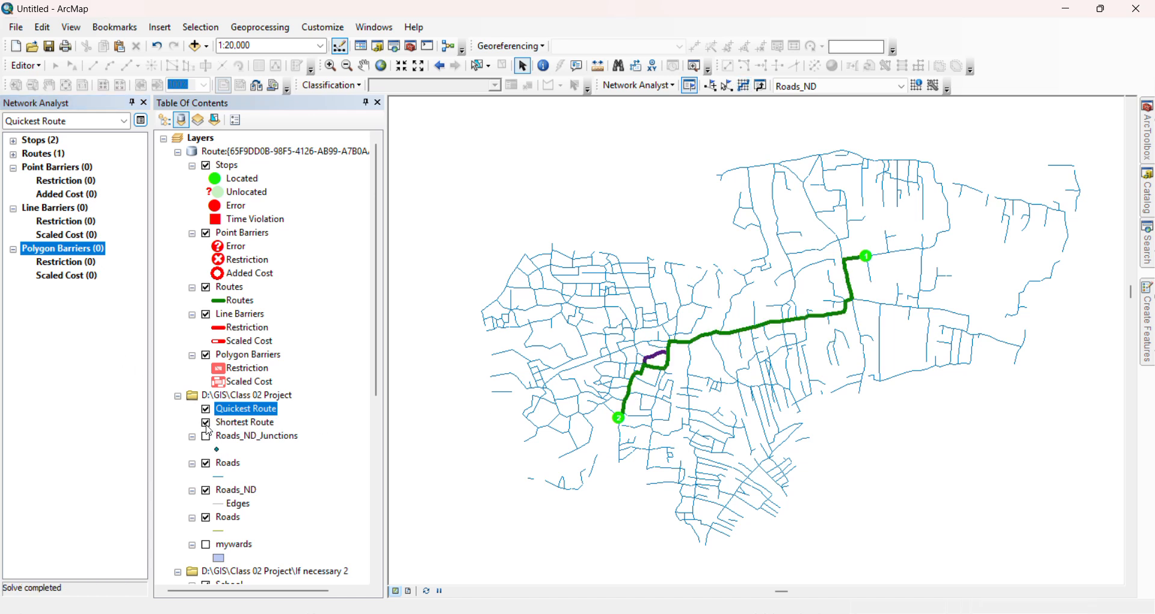
scroll(671, 343, down, 5)
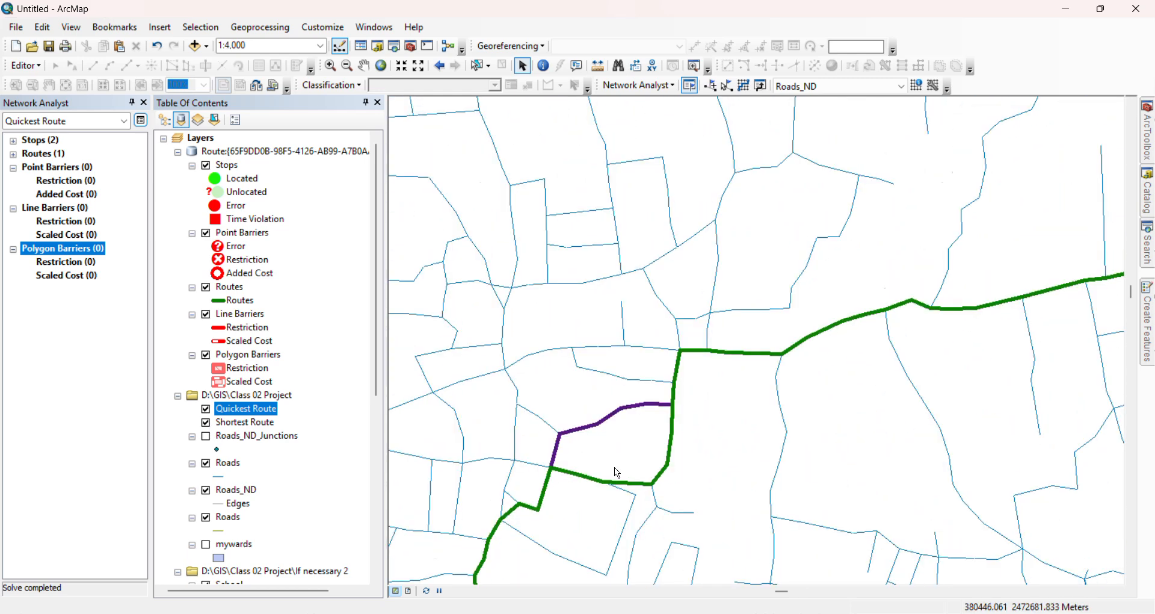
scroll(614, 469, up, 1)
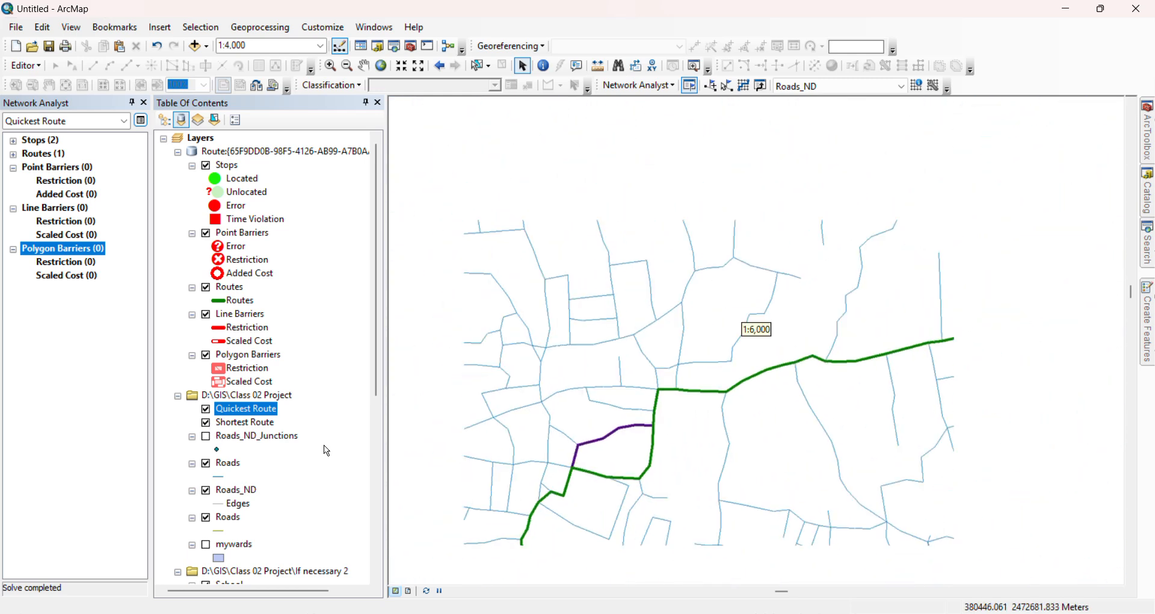
click(205, 410)
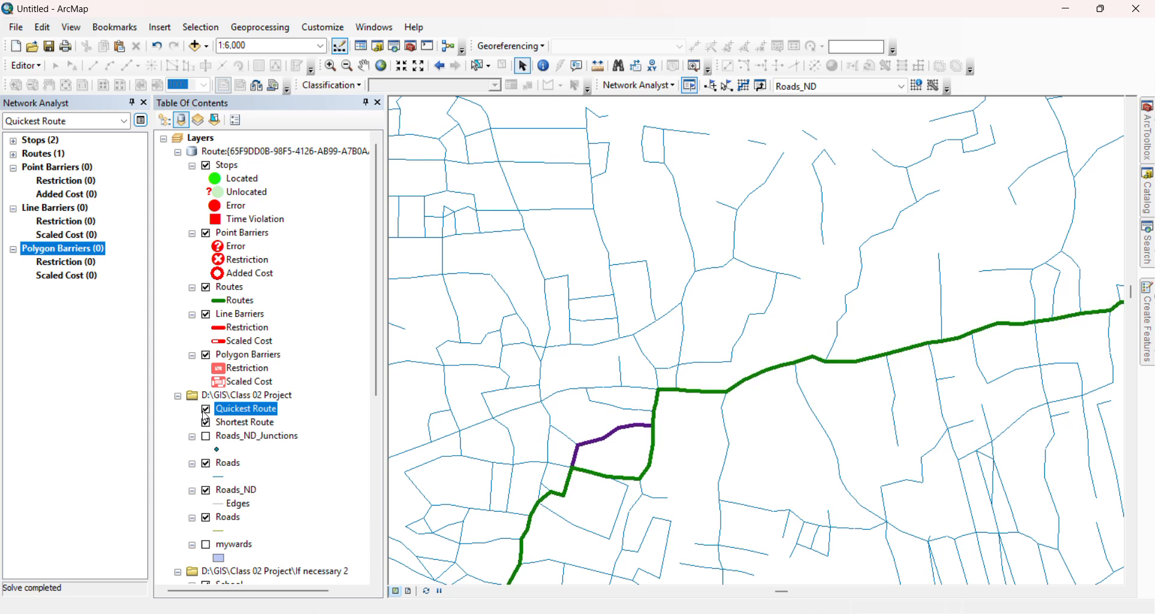
click(206, 422)
click(207, 423)
scroll(748, 323, up, 3)
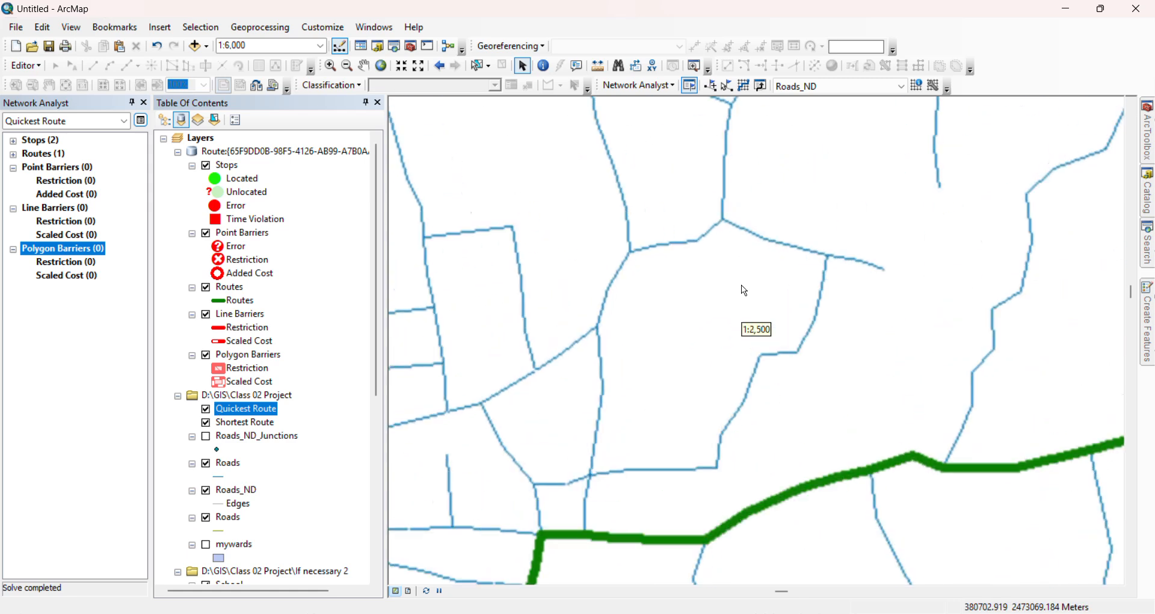
scroll(756, 324, down, 5)
scroll(756, 325, up, 2)
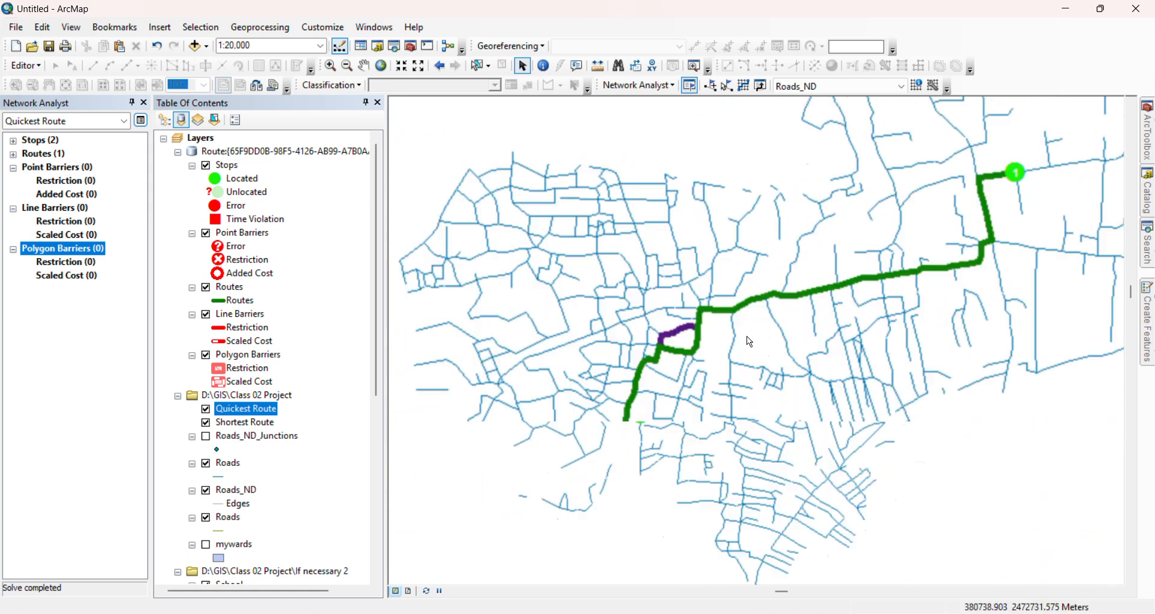
drag(834, 330, 787, 339)
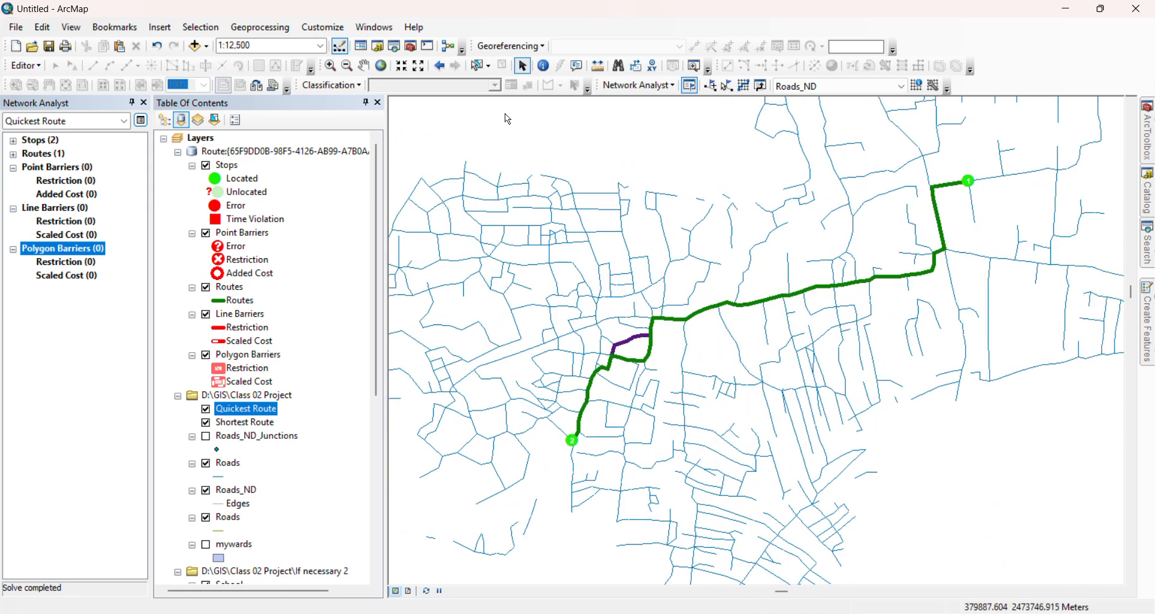
Review the Quickest Route's directions down to the total time, distance and start and finish times, and close them
click(763, 88)
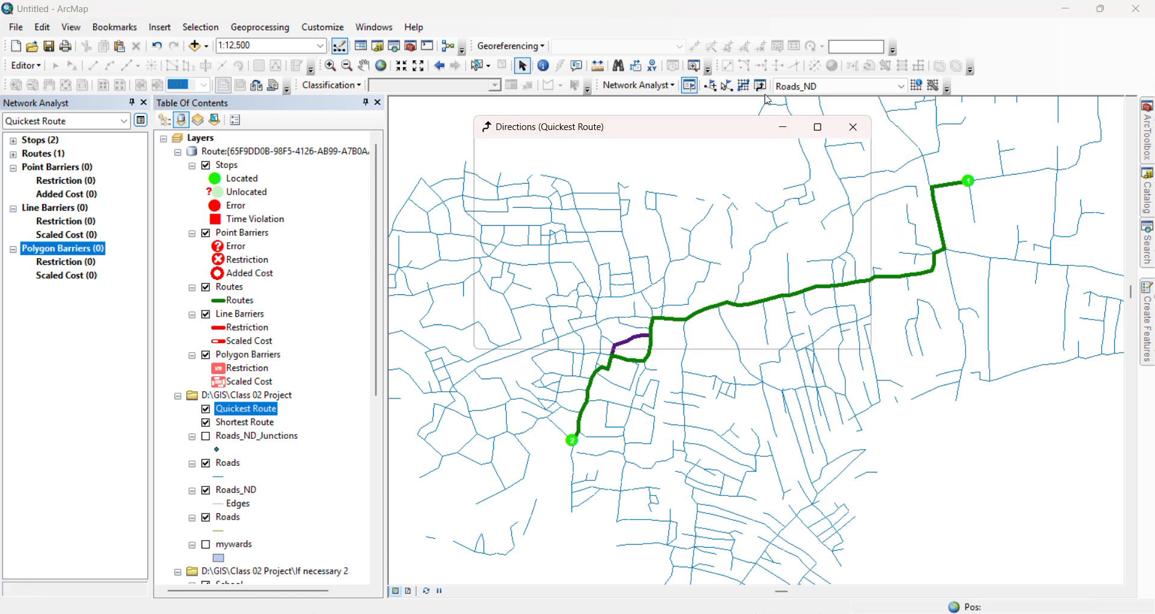
scroll(737, 255, down, 5)
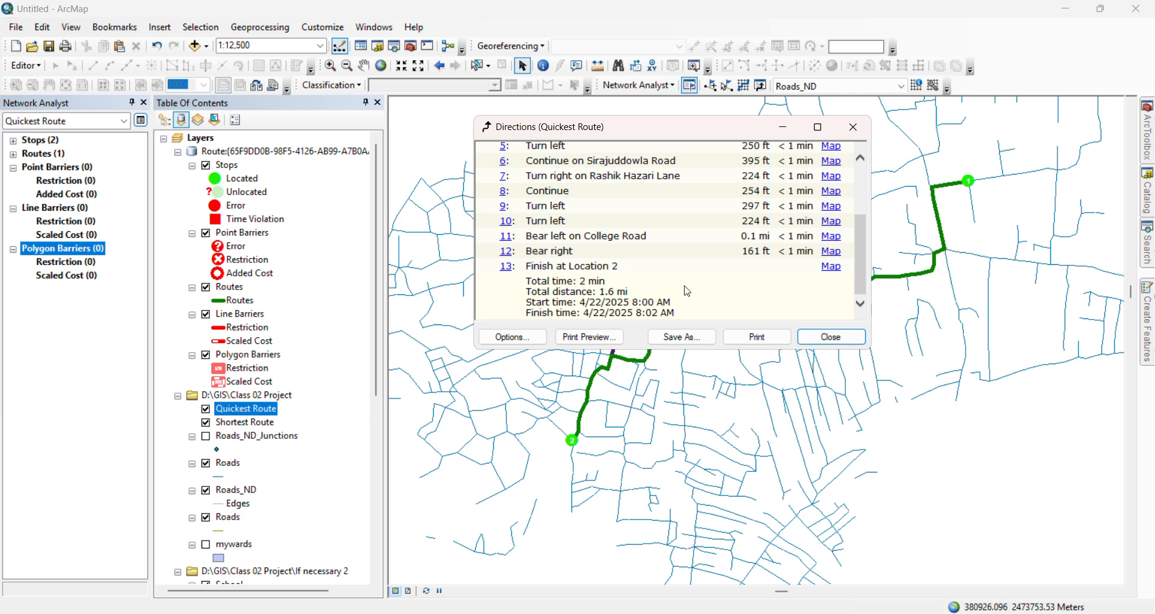
click(825, 337)
Make Shortest Route the active analysis, review its directions down to the total time and distance, and close them
click(103, 121)
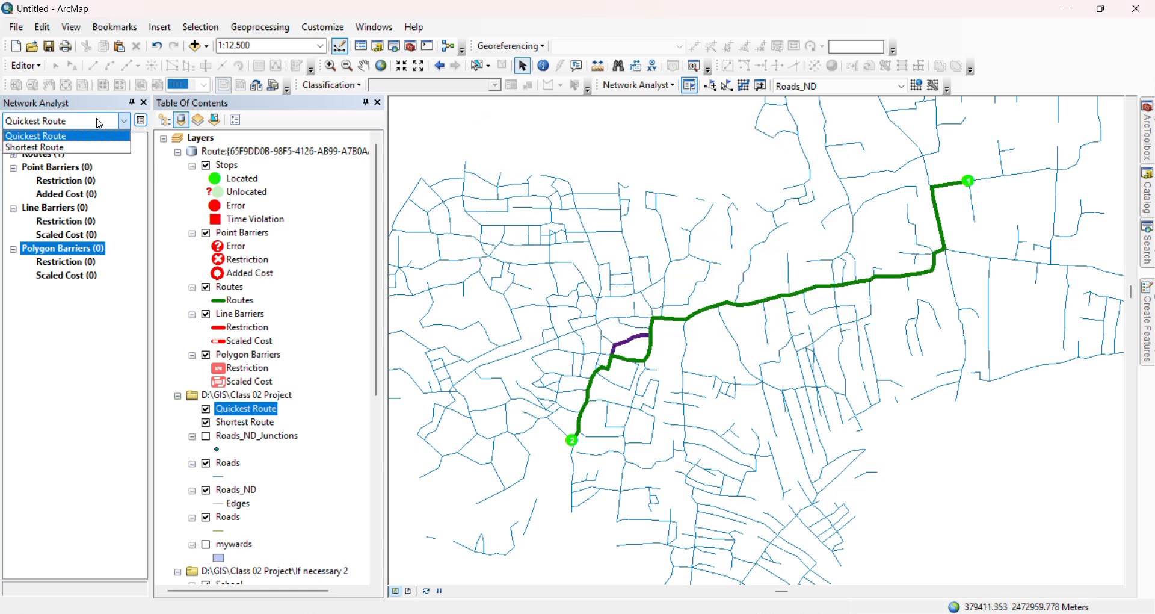
click(93, 147)
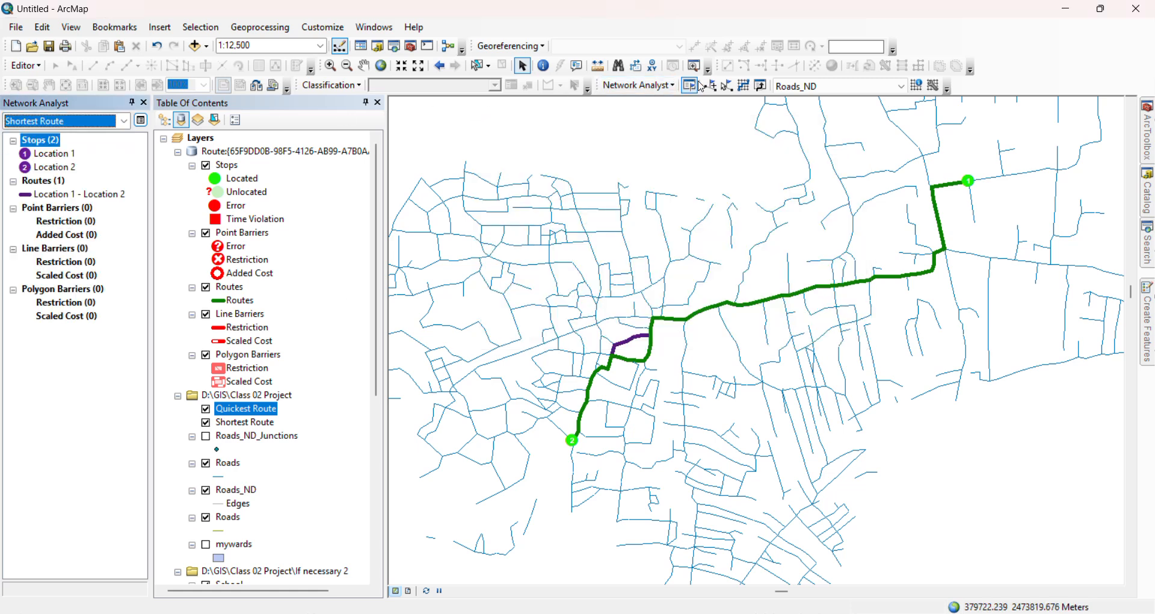
click(744, 87)
scroll(682, 236, down, 1)
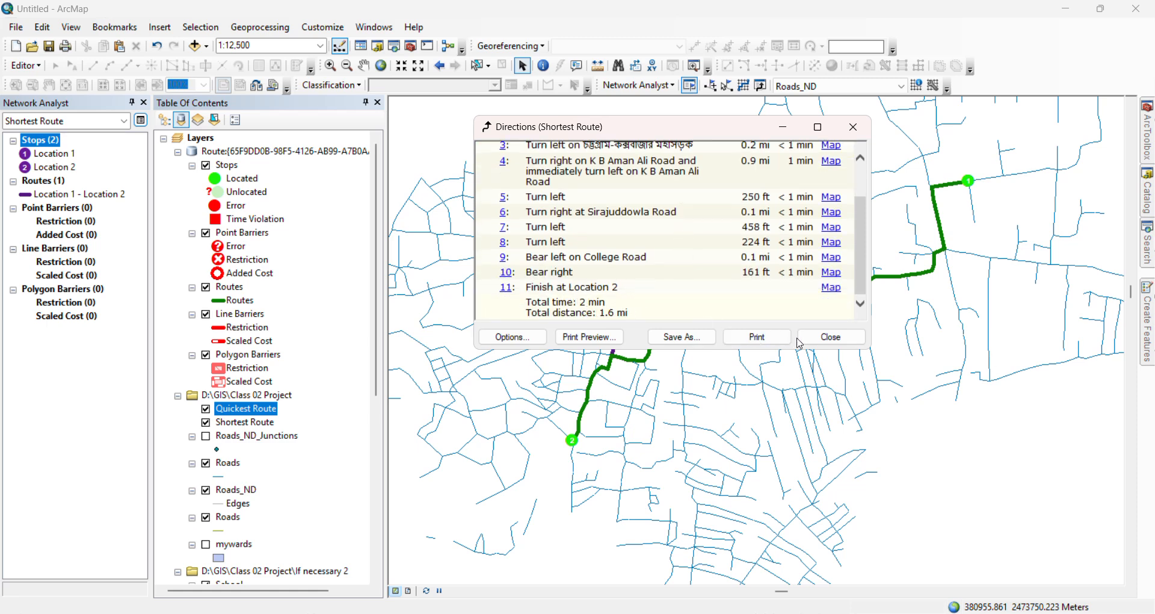
click(834, 337)
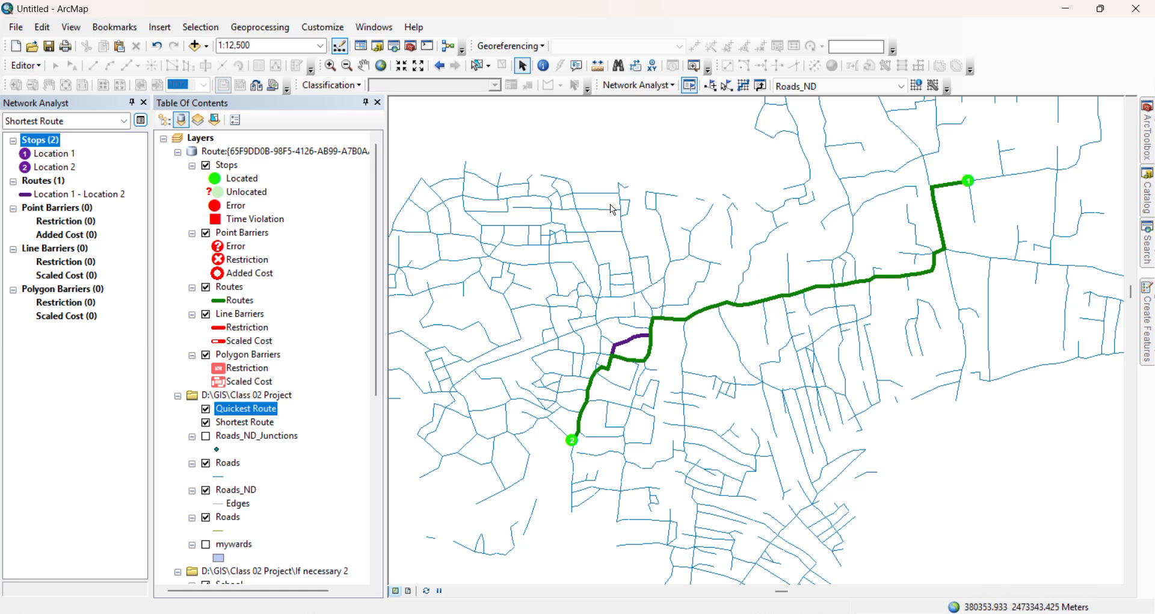
Hide the Quickest Route and Shortest Route layers, leaving the whole road network in view
scroll(632, 264, down, 2)
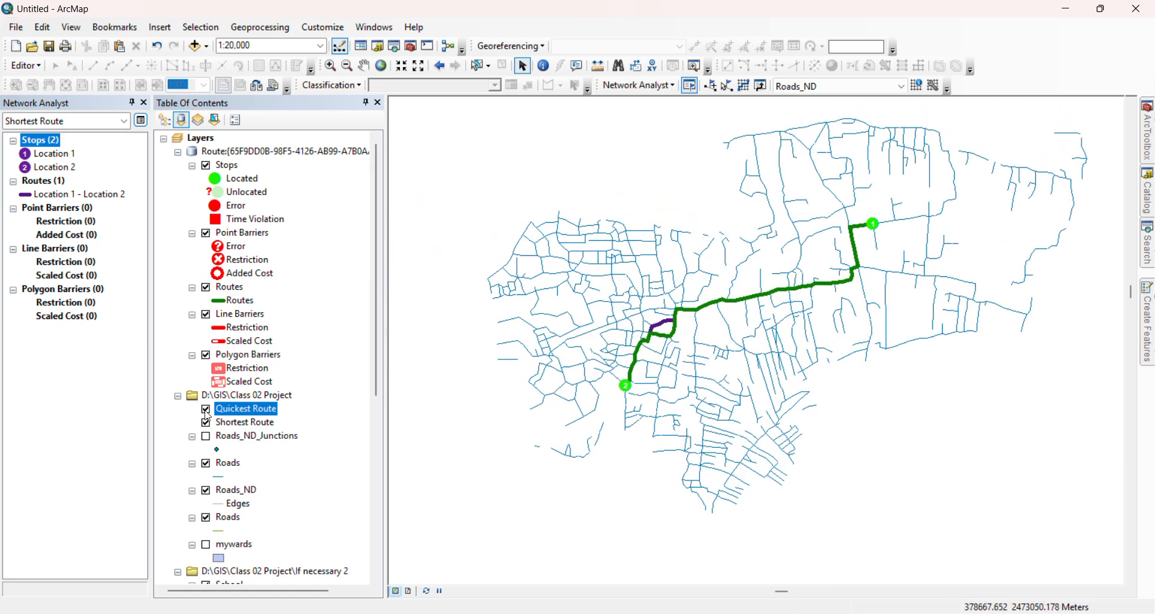
click(206, 410)
click(207, 423)
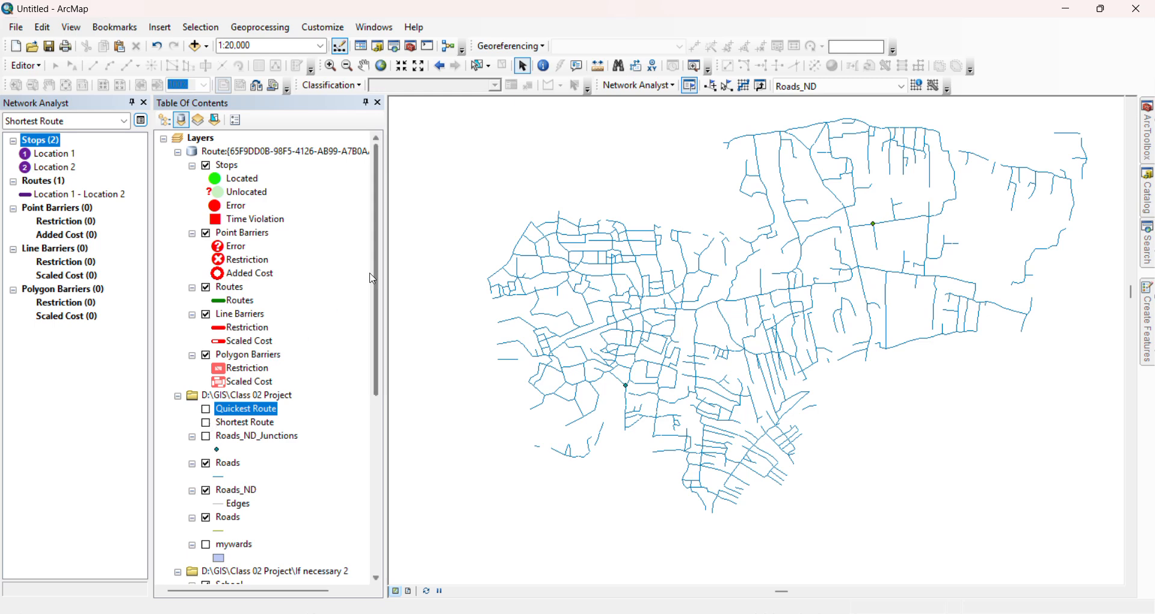
scroll(740, 330, up, 1)
scroll(737, 329, down, 1)
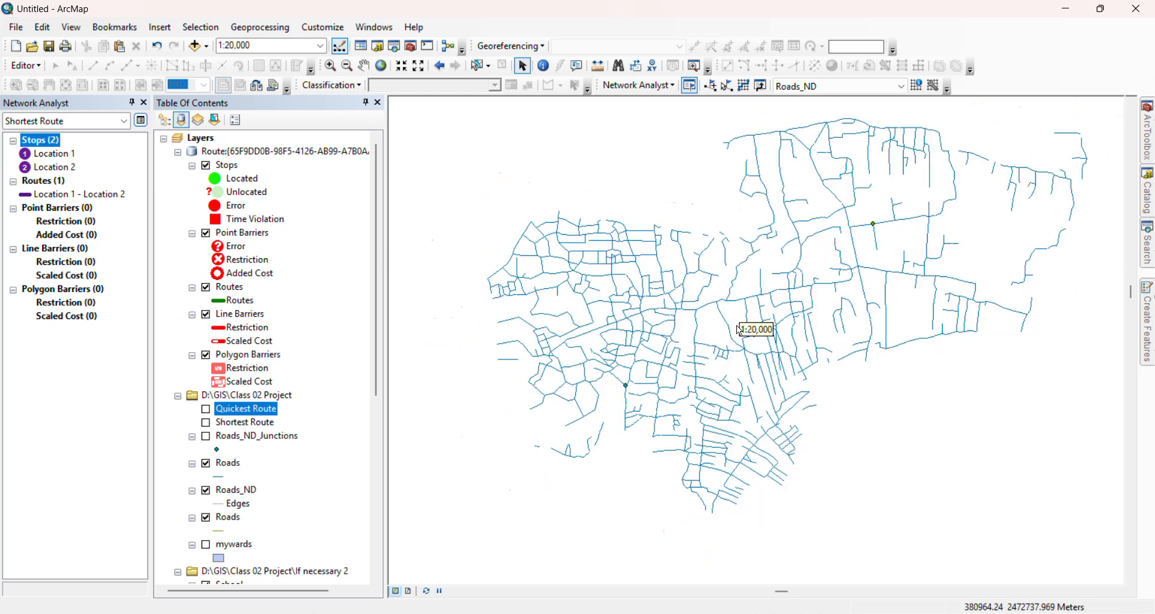
drag(725, 293, 725, 324)
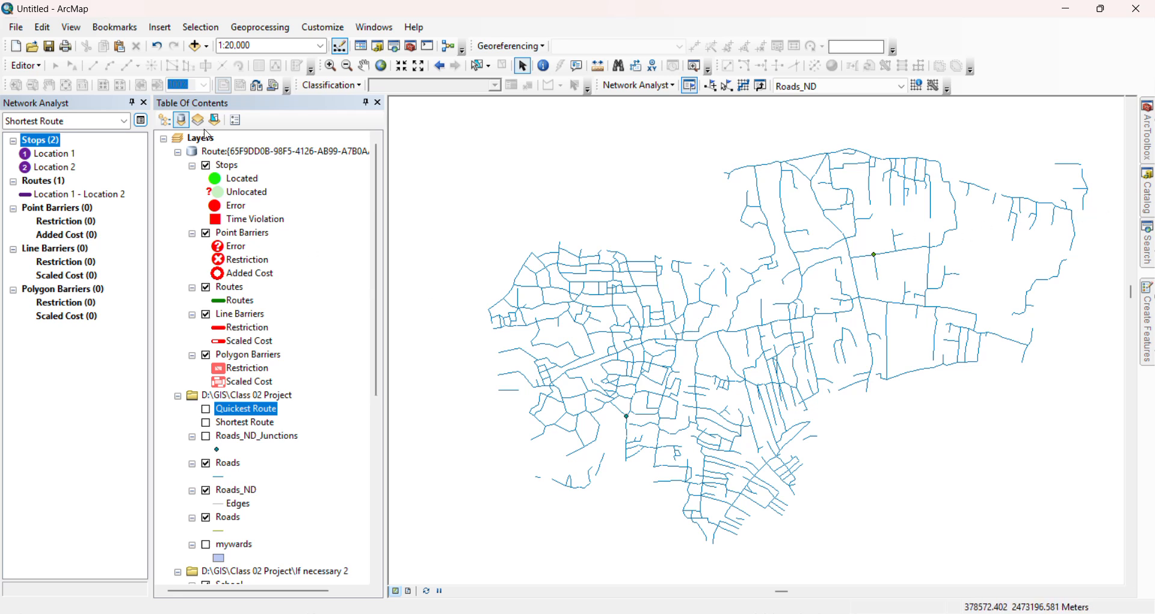
Create a new Closest Facility analysis layer on Roads_ND and select its Incidents class
click(643, 88)
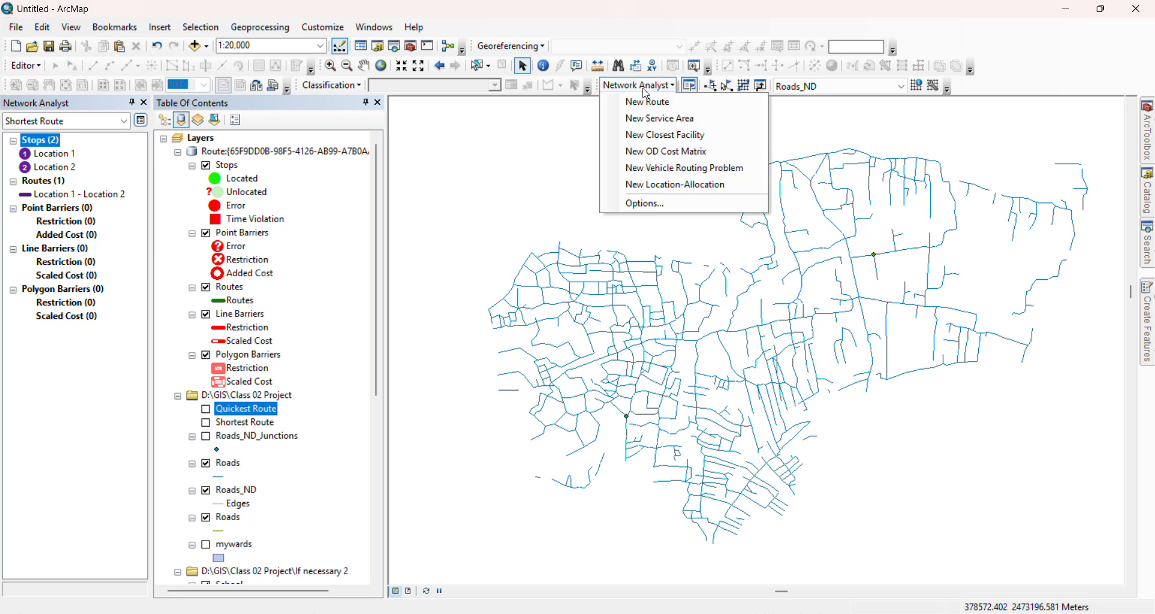
click(660, 140)
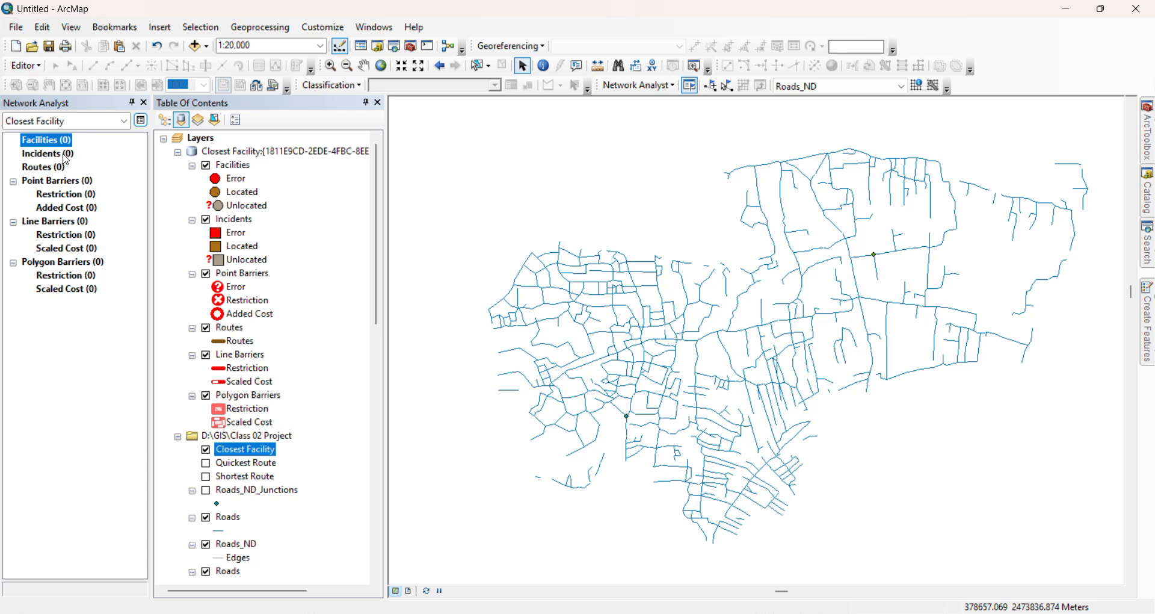
click(51, 156)
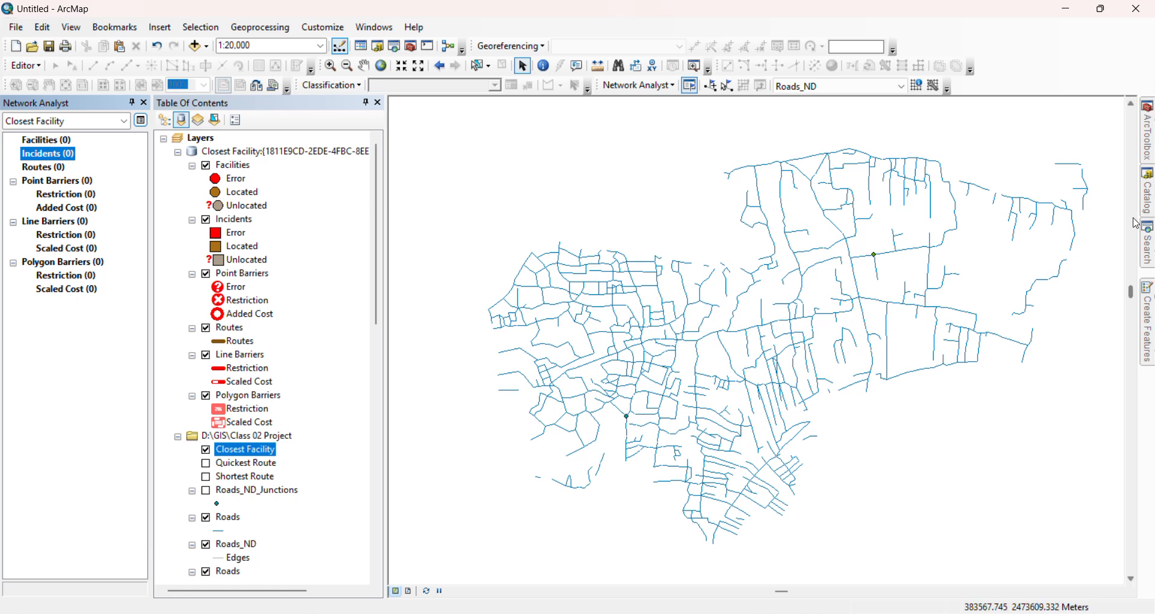
Create a point shapefile named Patient in the If necessary 2 folder with the WGS 1984 UTM Zone 46N coordinate system
click(1149, 196)
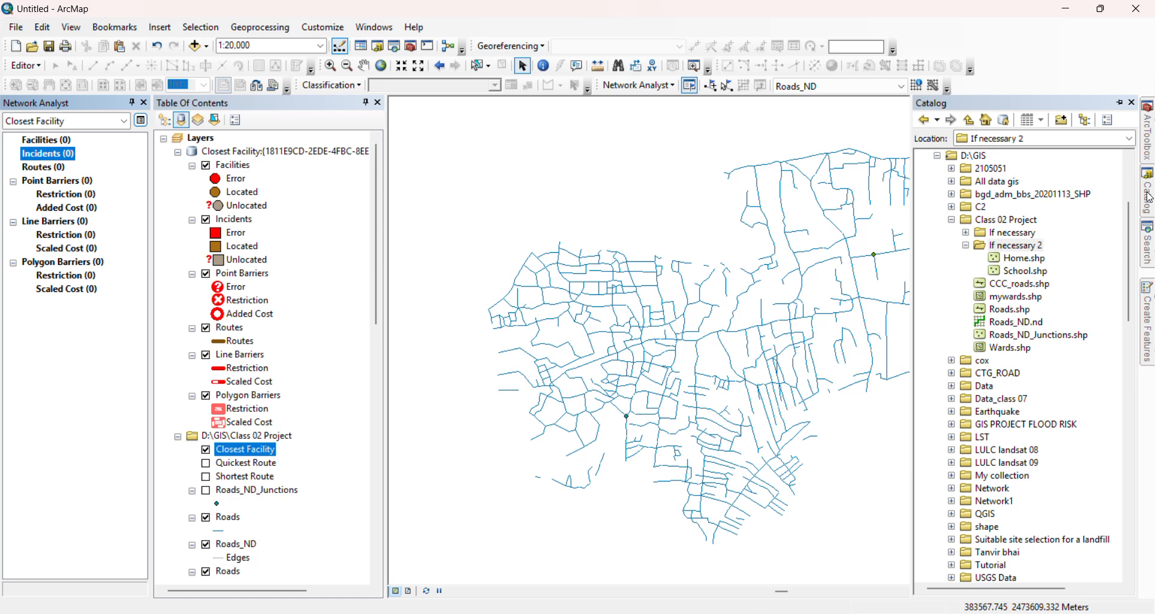
right_click(1003, 245)
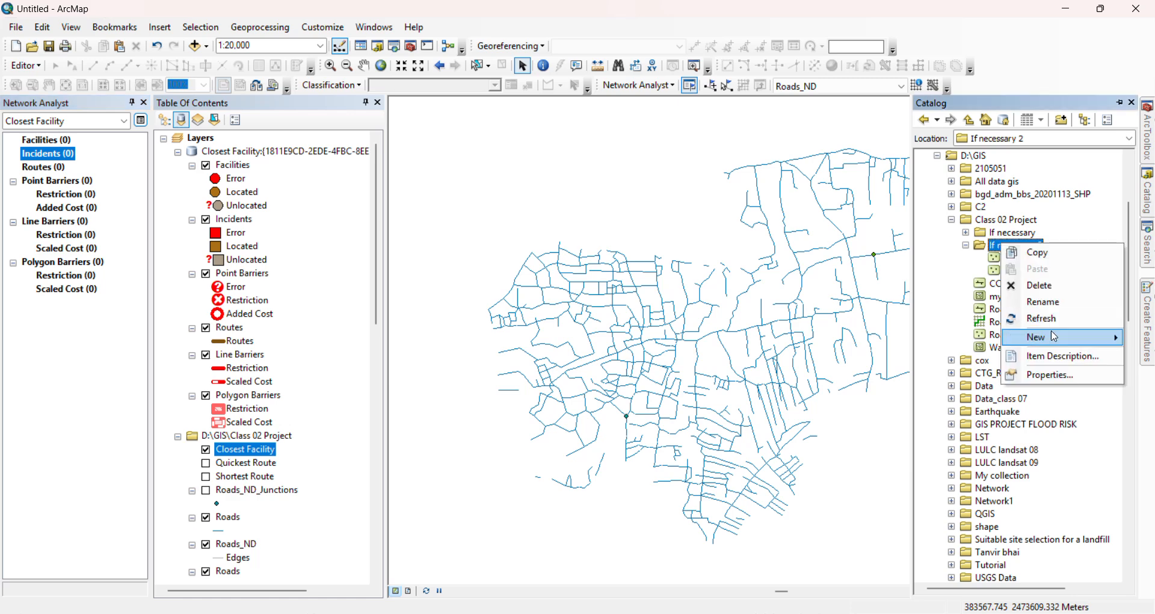
mouse_move(1051, 336)
click(866, 478)
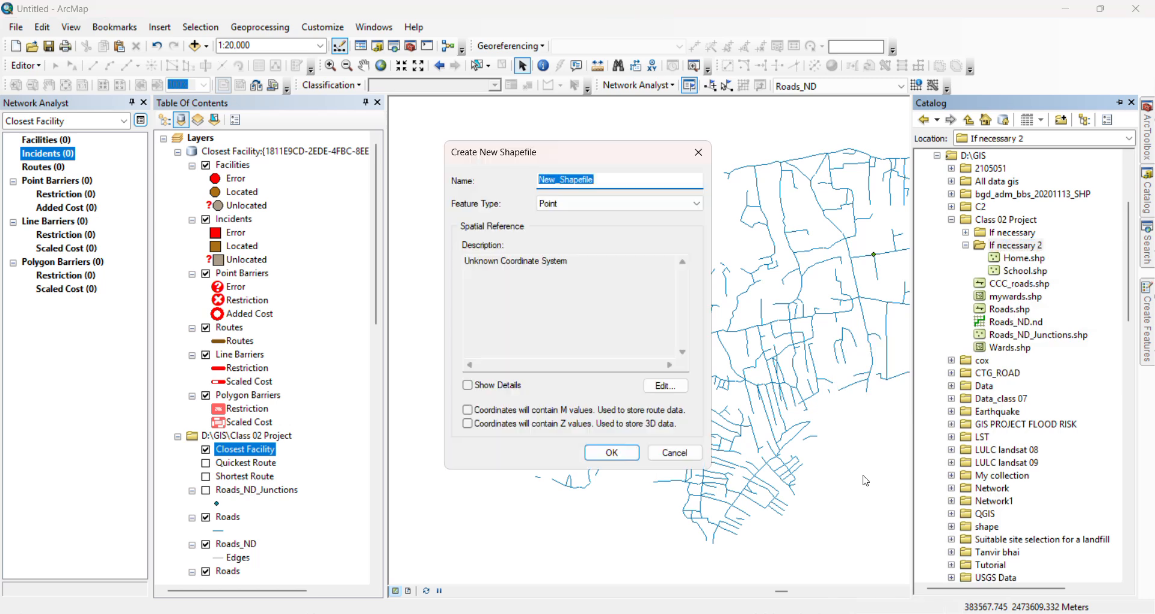
text(Patient)
click(664, 385)
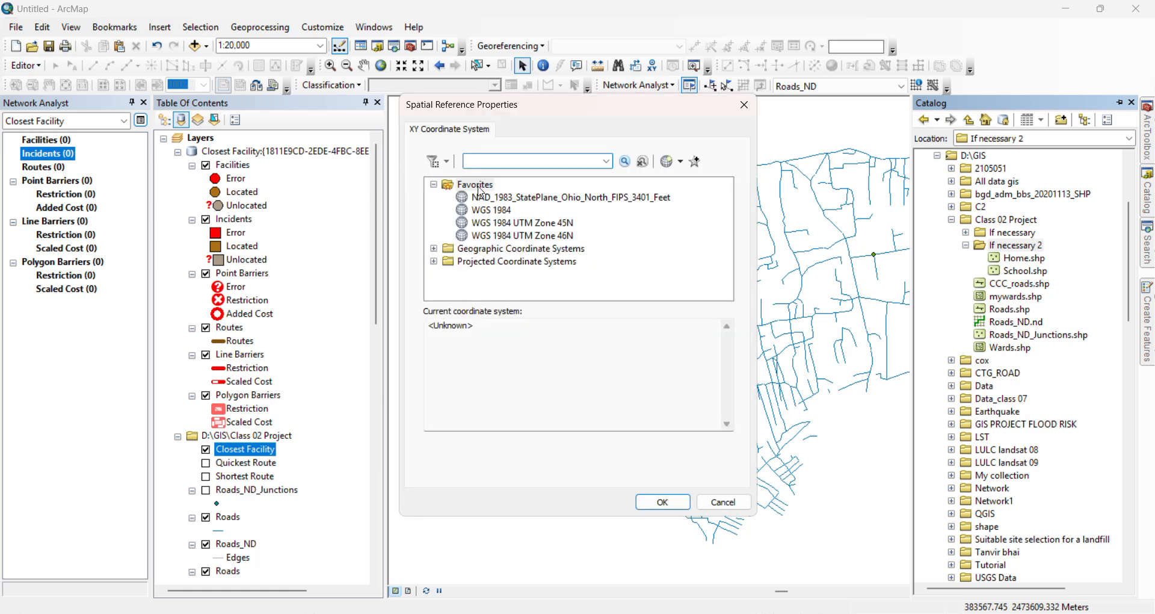
click(532, 236)
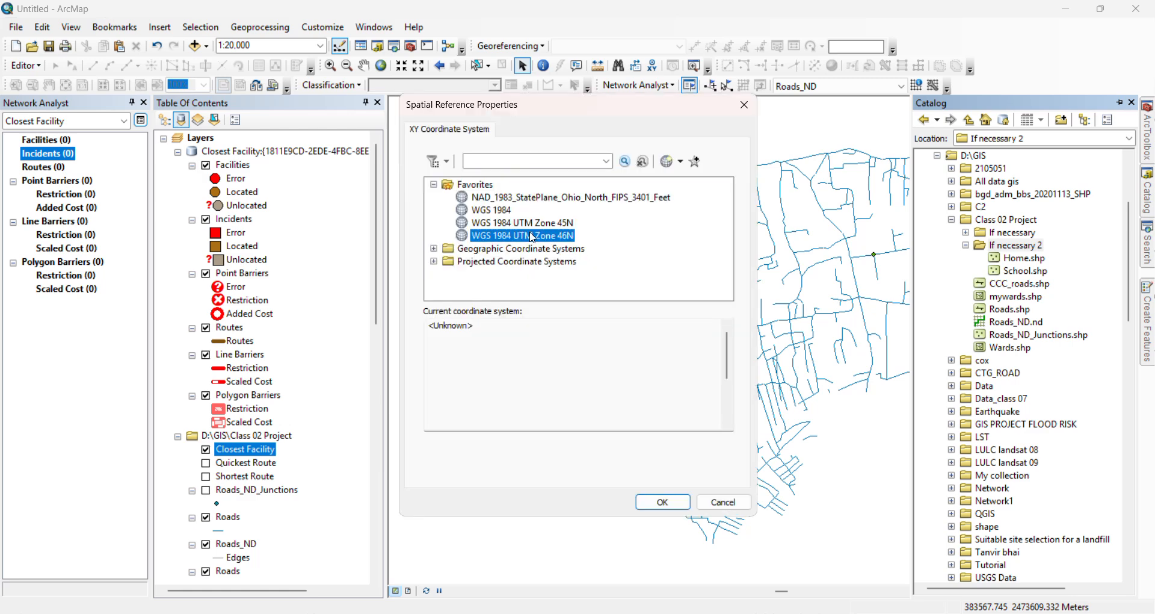
click(663, 501)
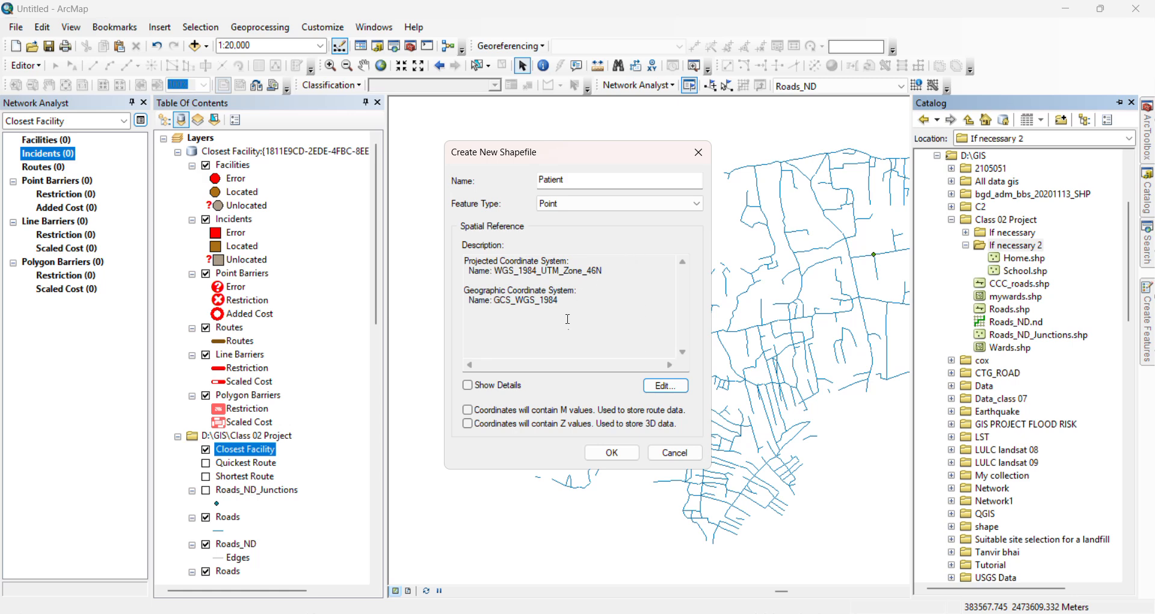
click(603, 453)
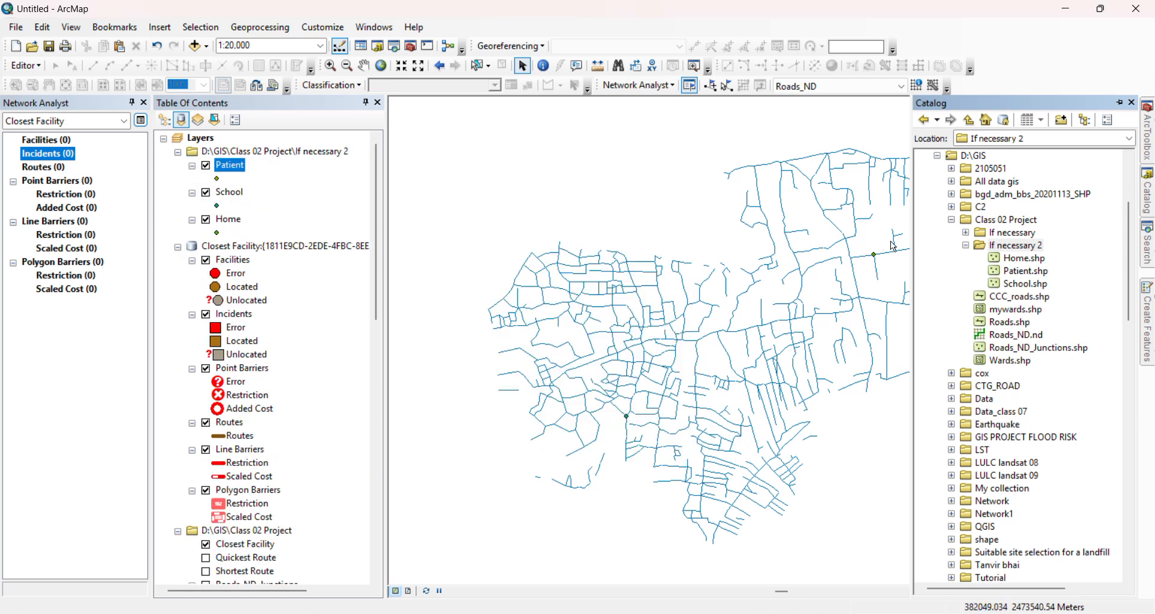
Start an edit session on the Patient layer and bring up the feature creation templates
click(25, 65)
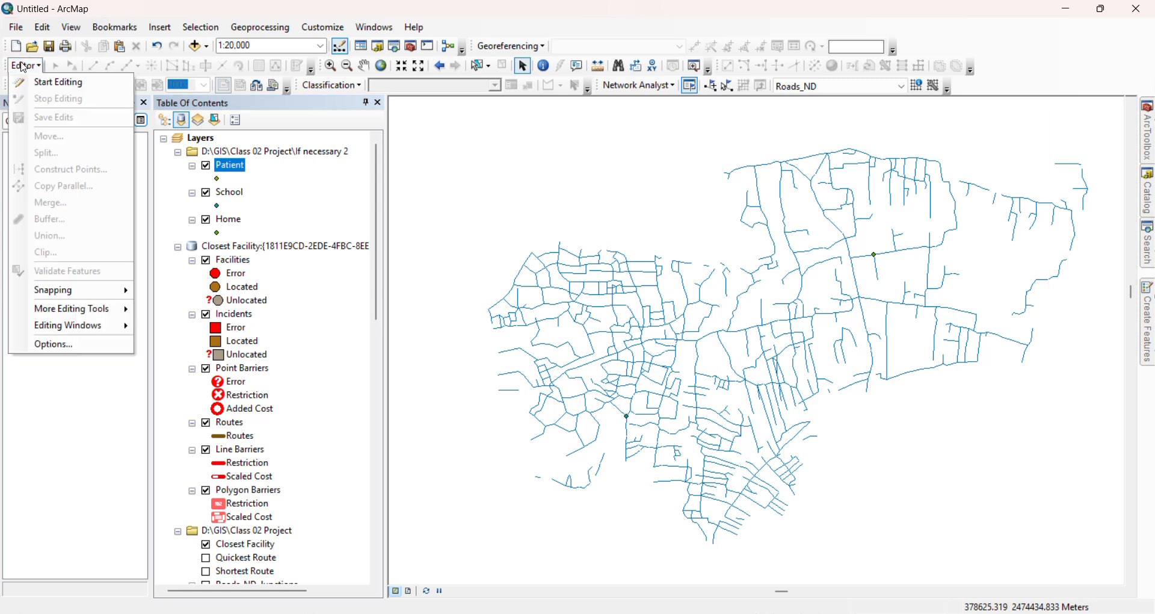
click(44, 80)
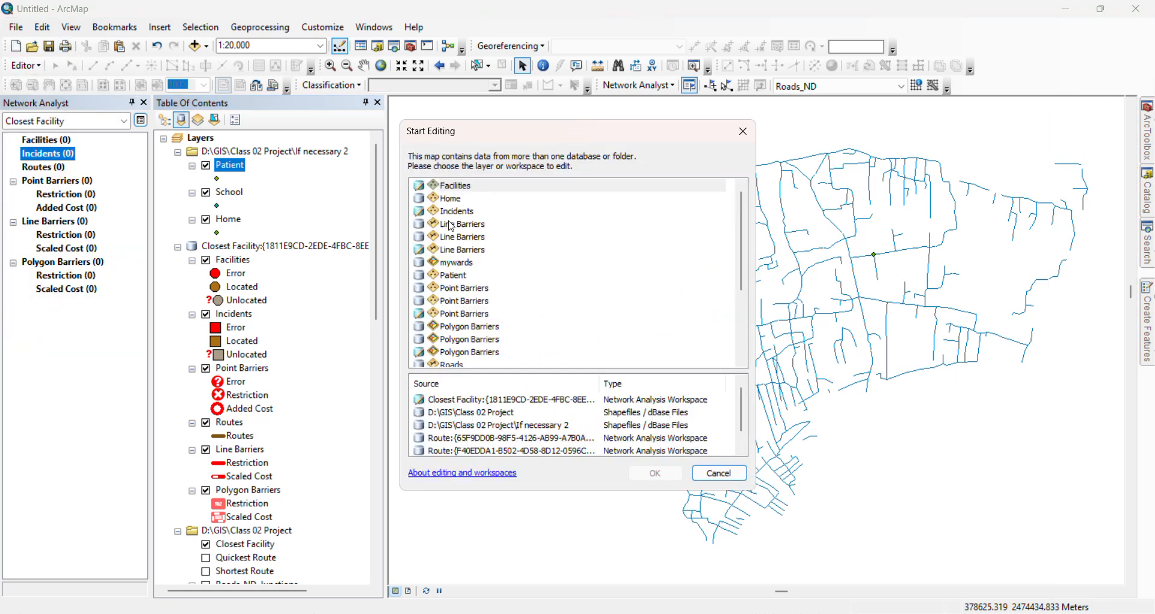
click(461, 276)
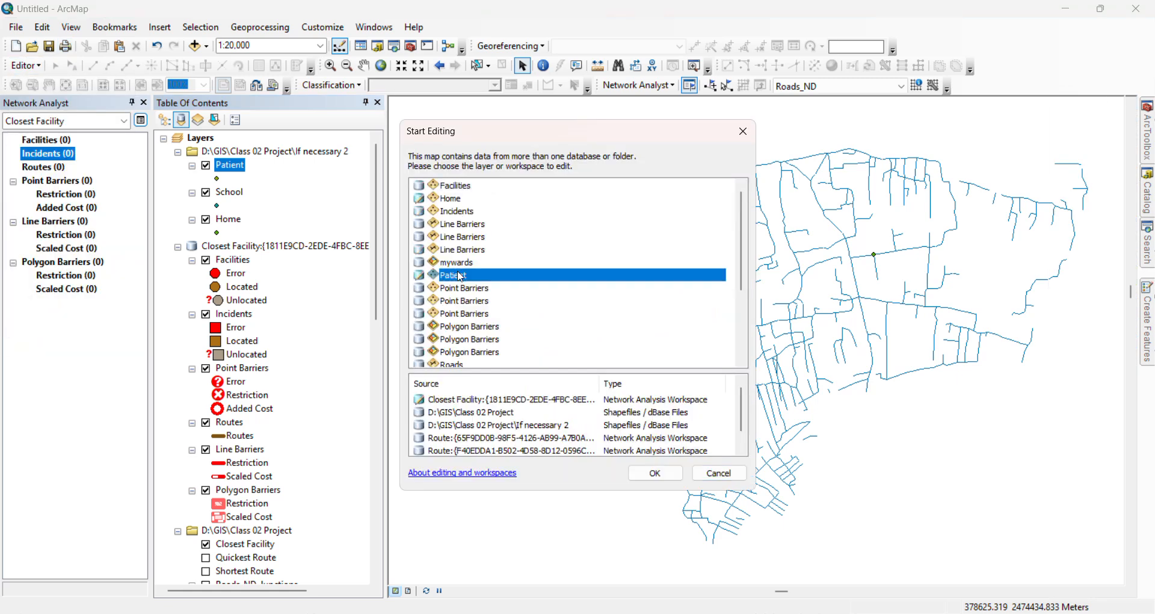
click(658, 474)
click(659, 474)
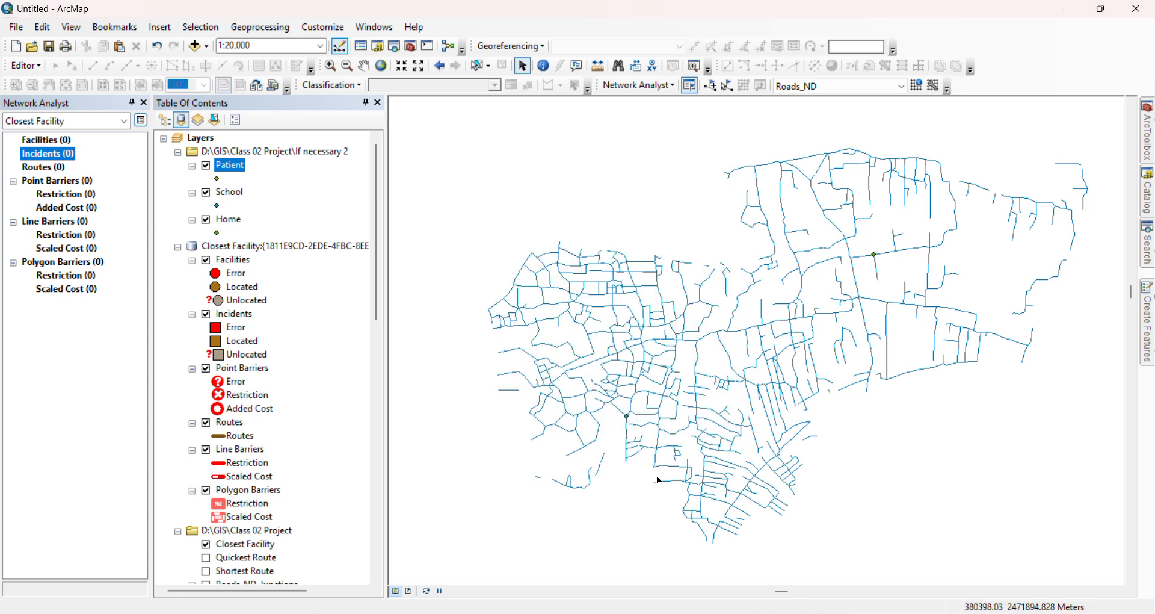
click(277, 69)
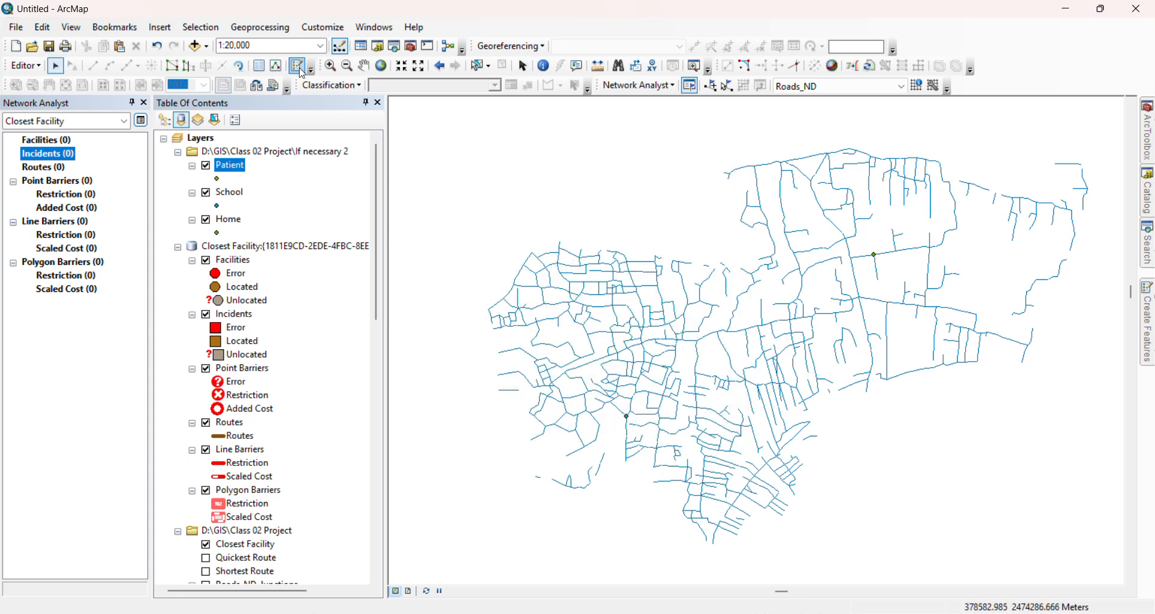
Place a Patient point on the road endpoint near the network's centre, save the edits and stop editing
click(965, 184)
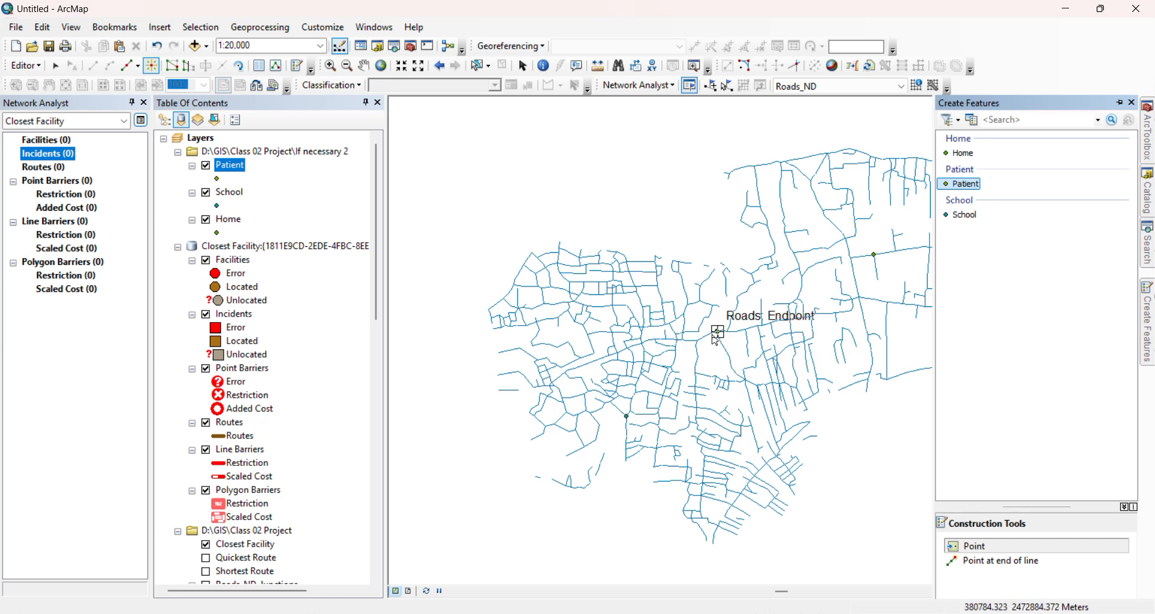
click(716, 336)
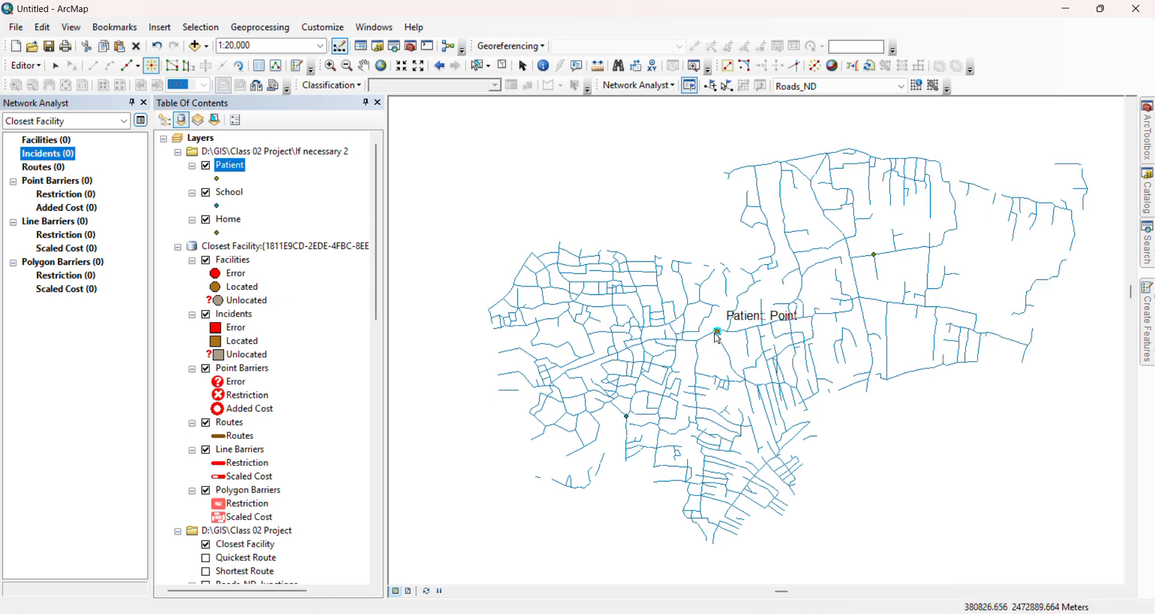
click(30, 66)
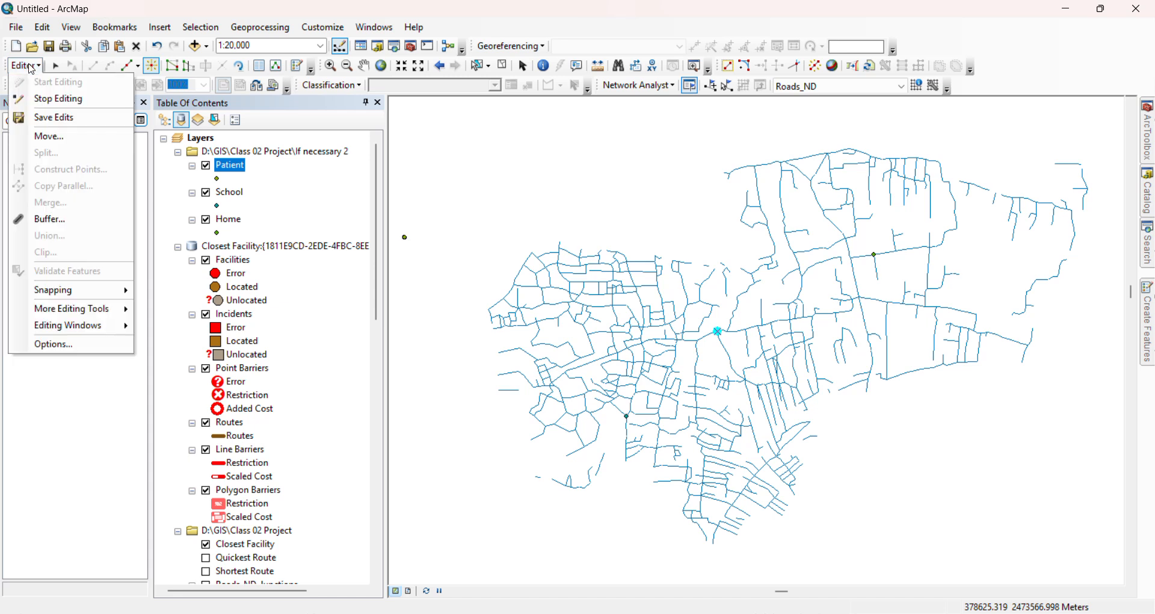
click(44, 119)
click(27, 65)
click(48, 103)
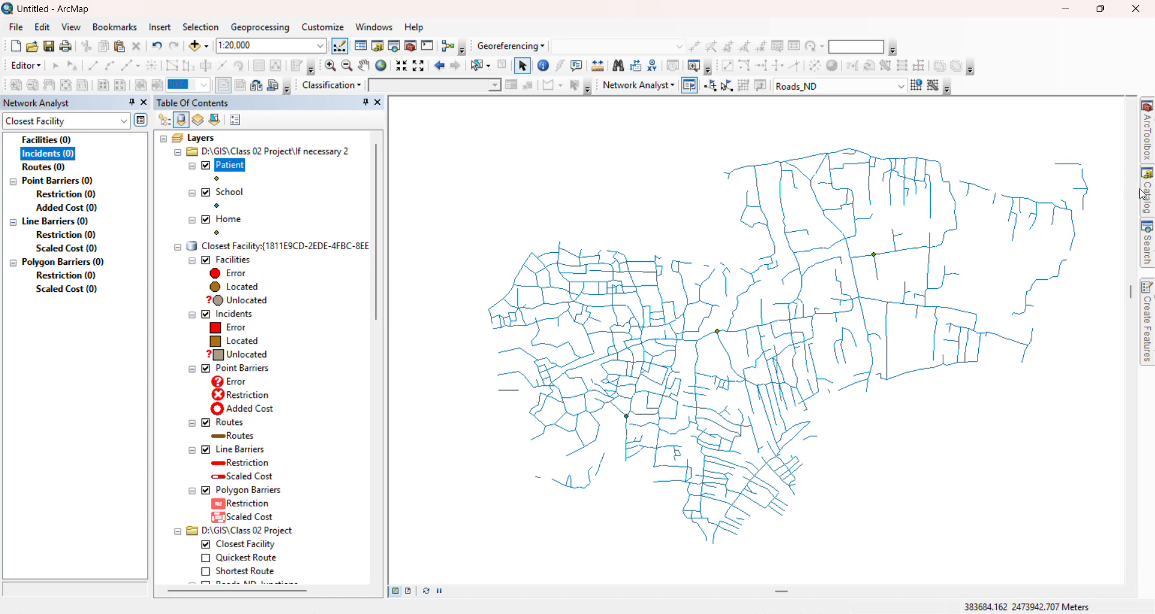
Create a point shapefile named Hospital in the If necessary 2 folder with the WGS 1984 UTM Zone 46N coordinate system
mouse_move(1153, 197)
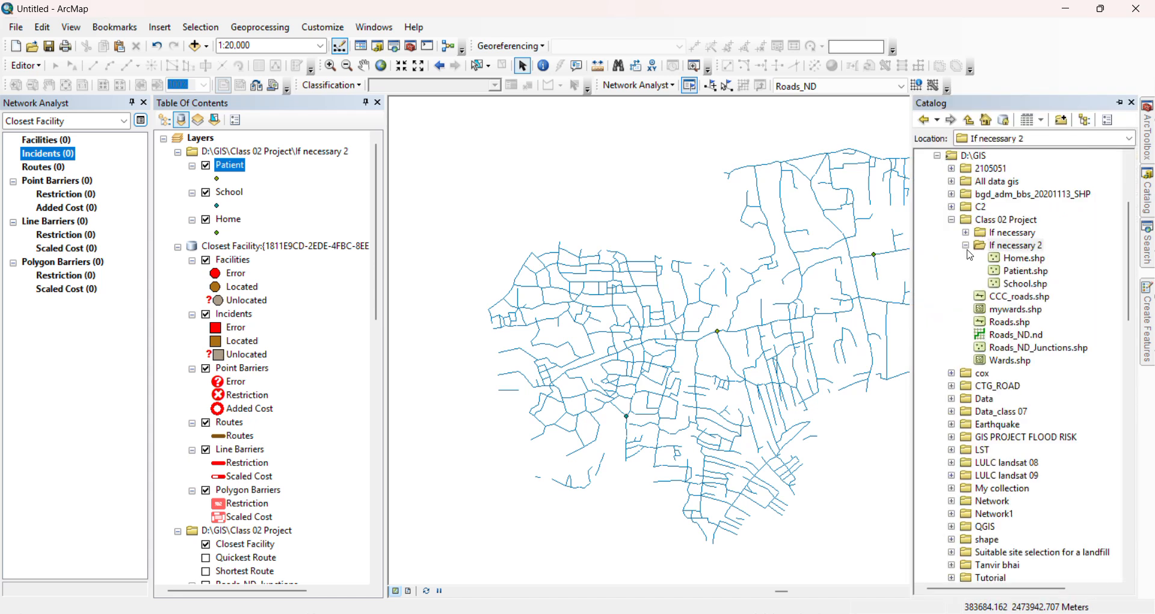
right_click(991, 246)
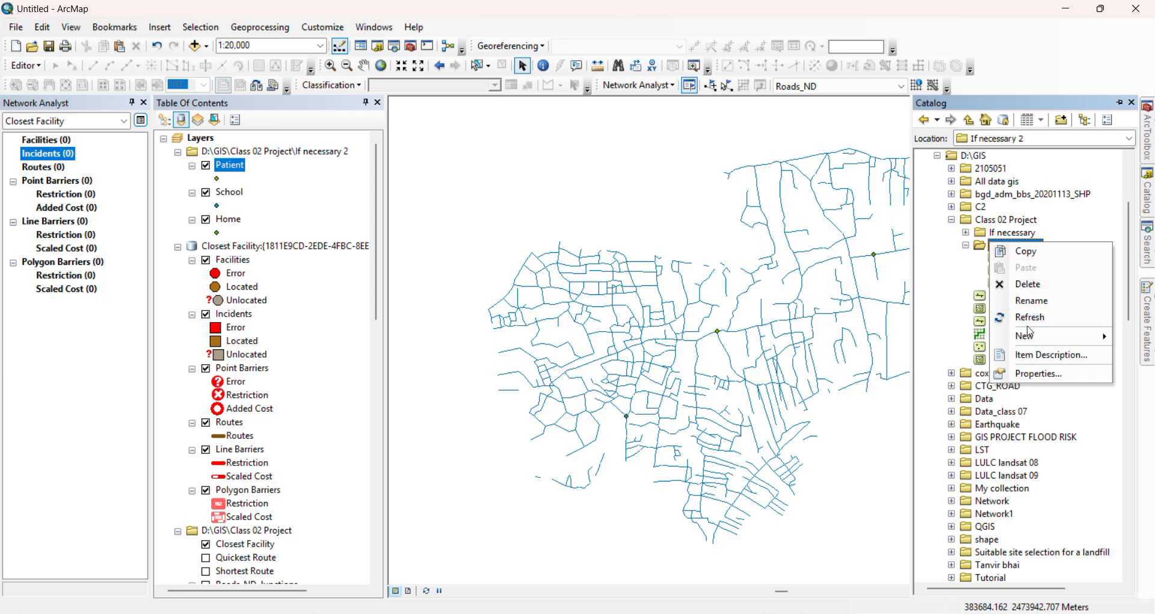
mouse_move(1029, 335)
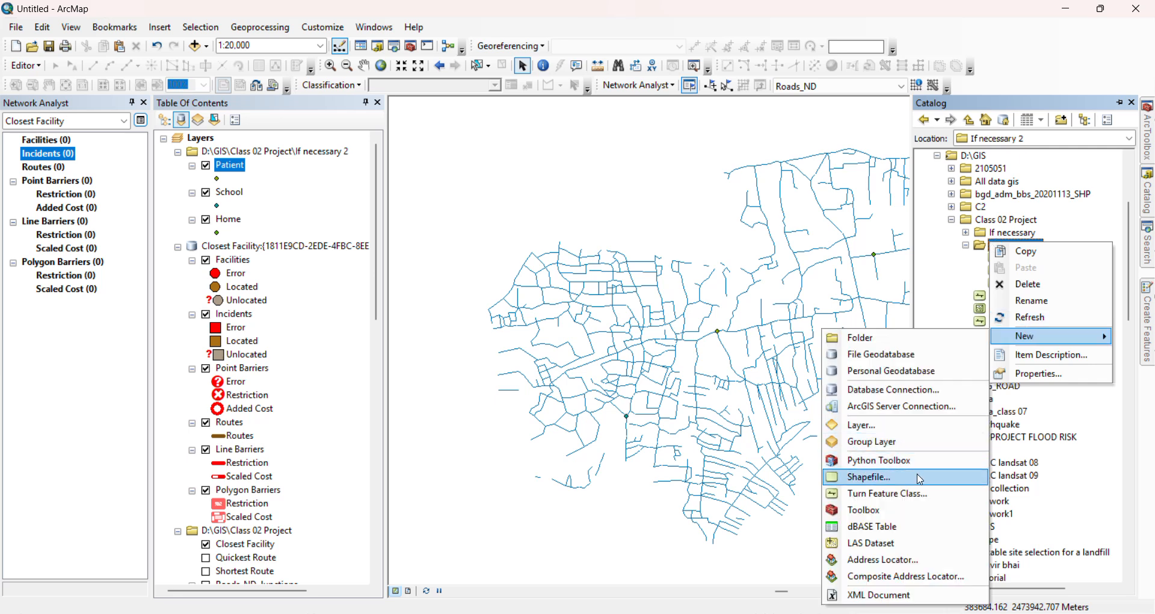
click(920, 480)
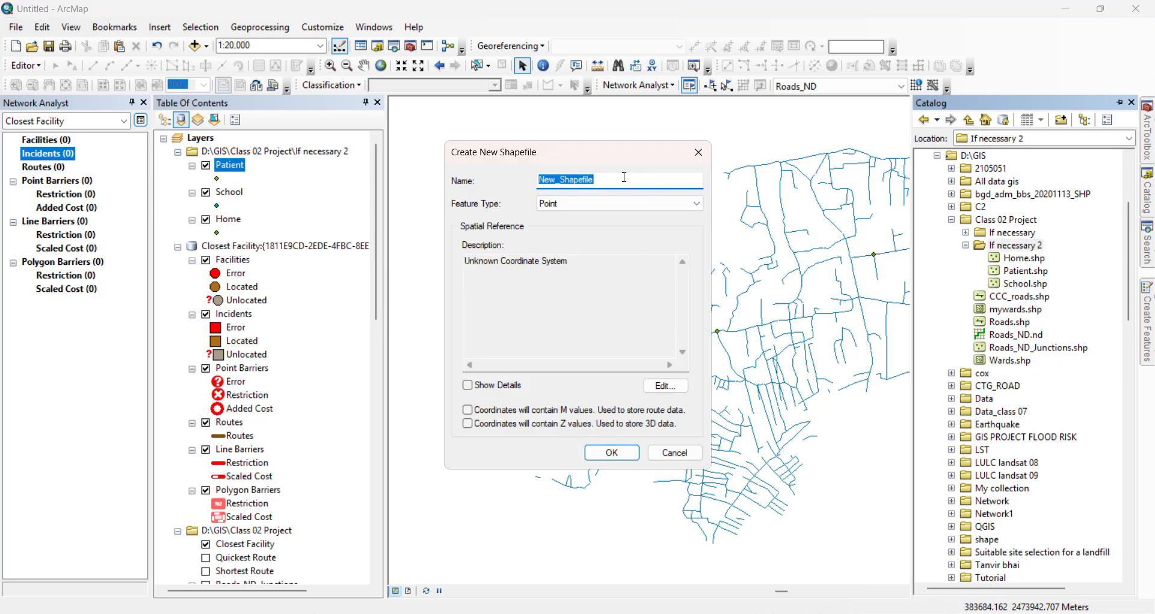
text(Ho)
click(665, 385)
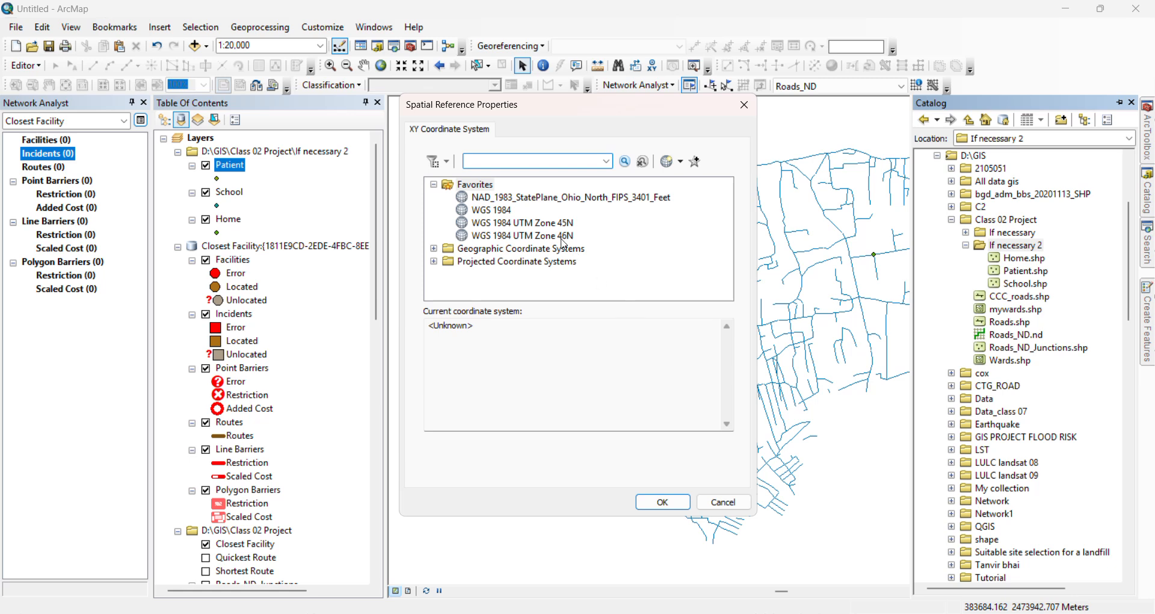
click(564, 237)
click(657, 497)
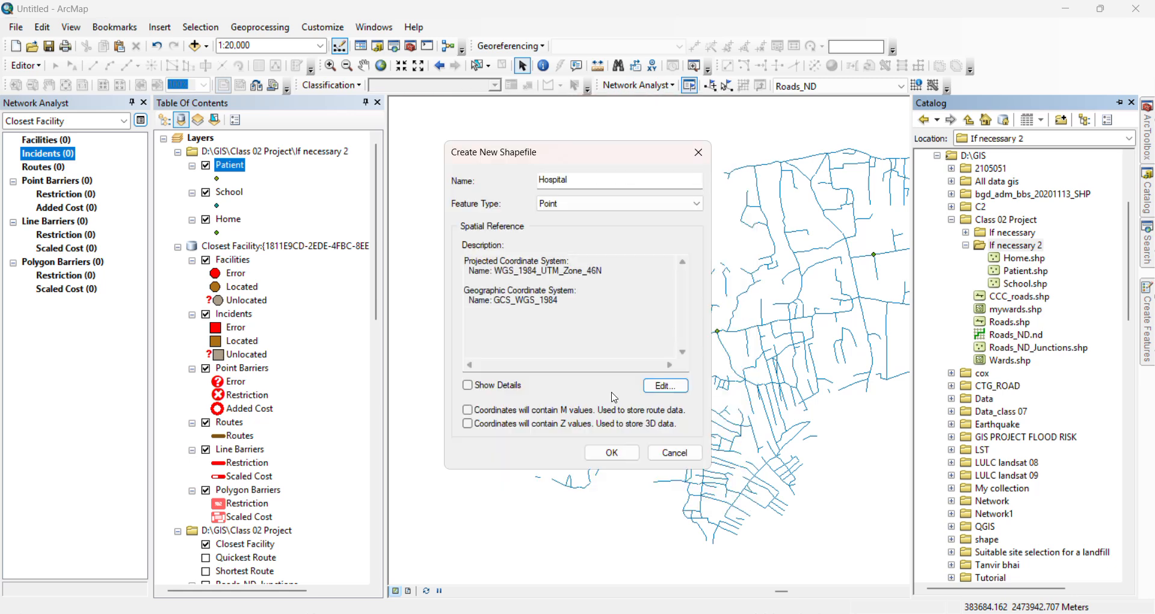
click(608, 447)
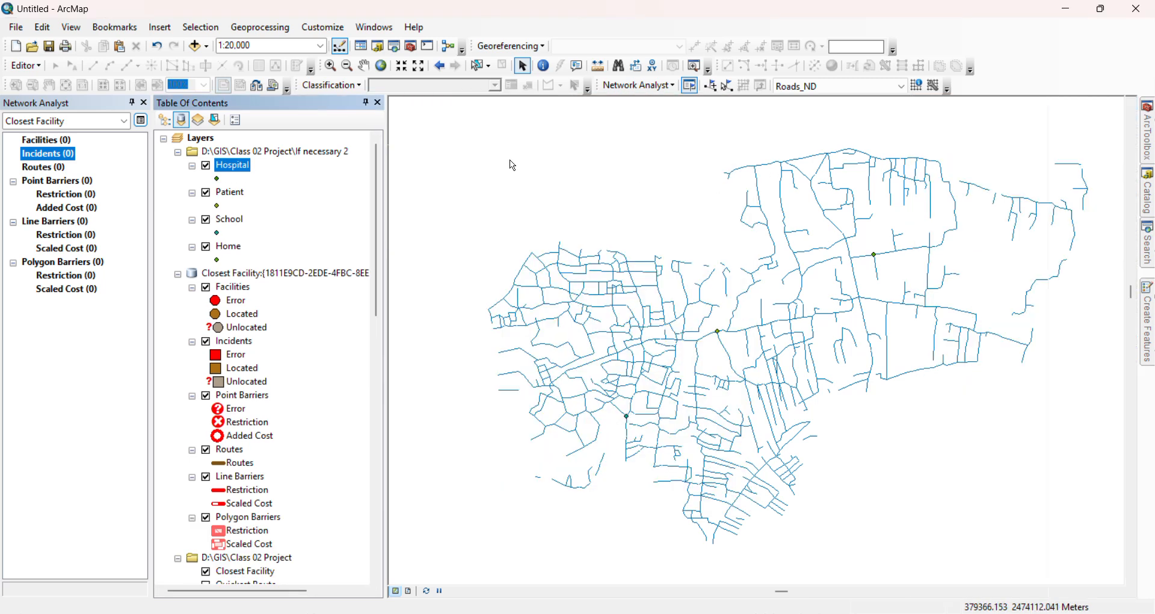
Start an edit session on the Hospital layer despite the layer warnings and bring up the feature creation templates
click(33, 65)
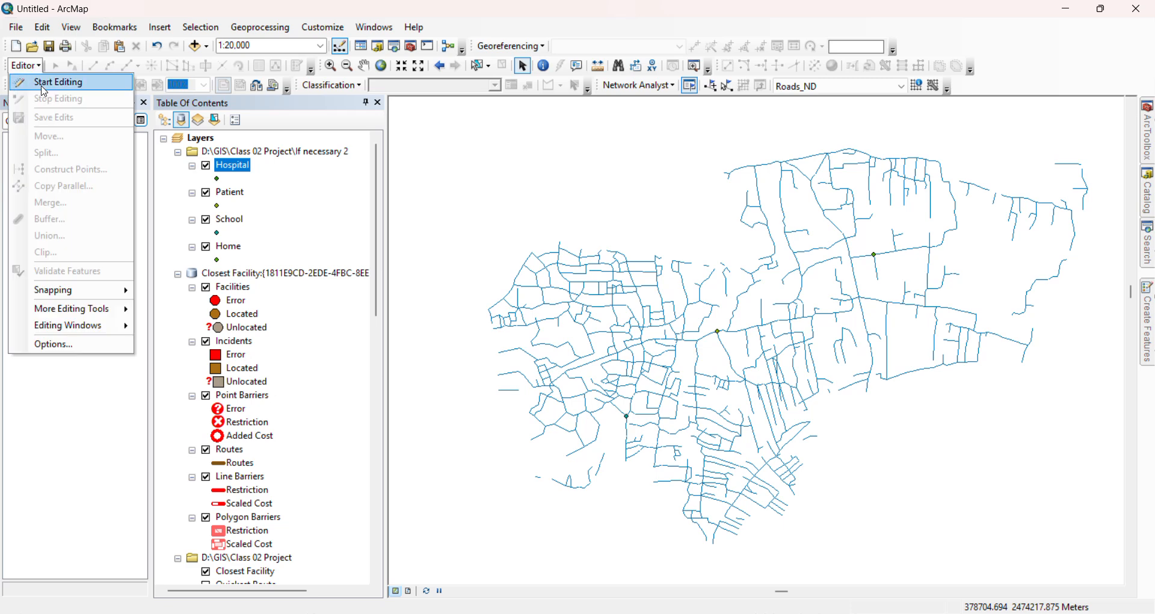
click(36, 76)
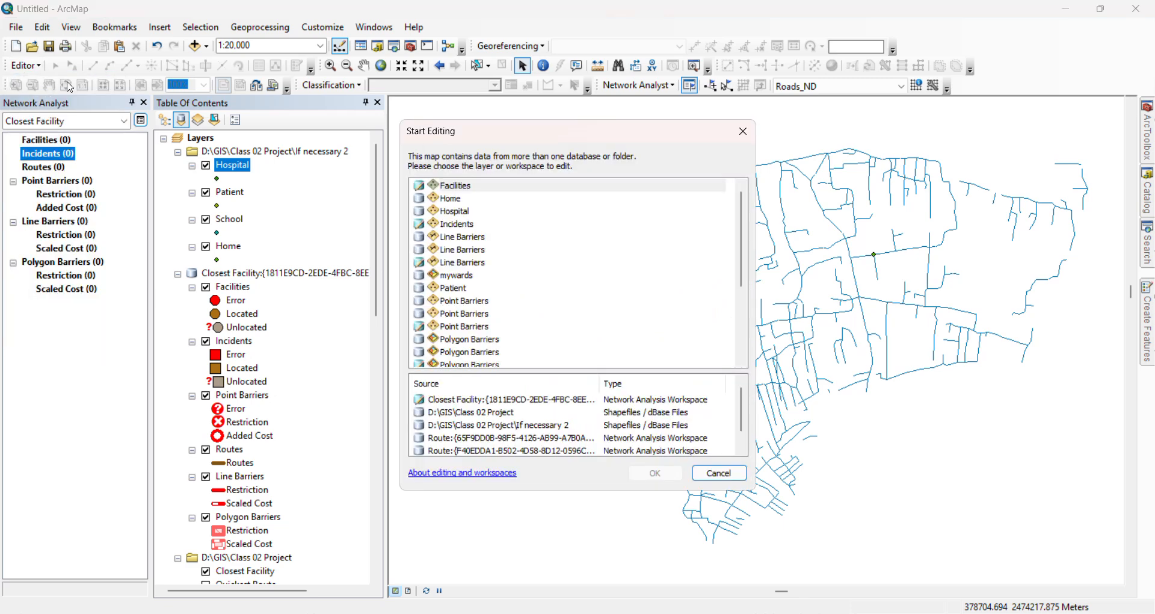
click(459, 212)
click(656, 473)
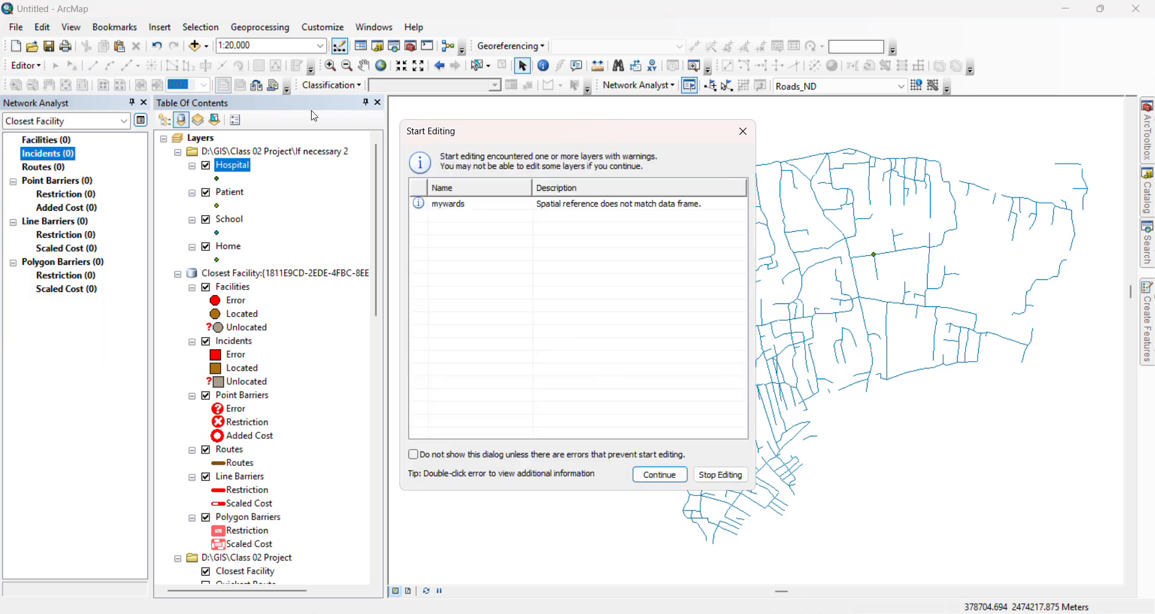
click(659, 475)
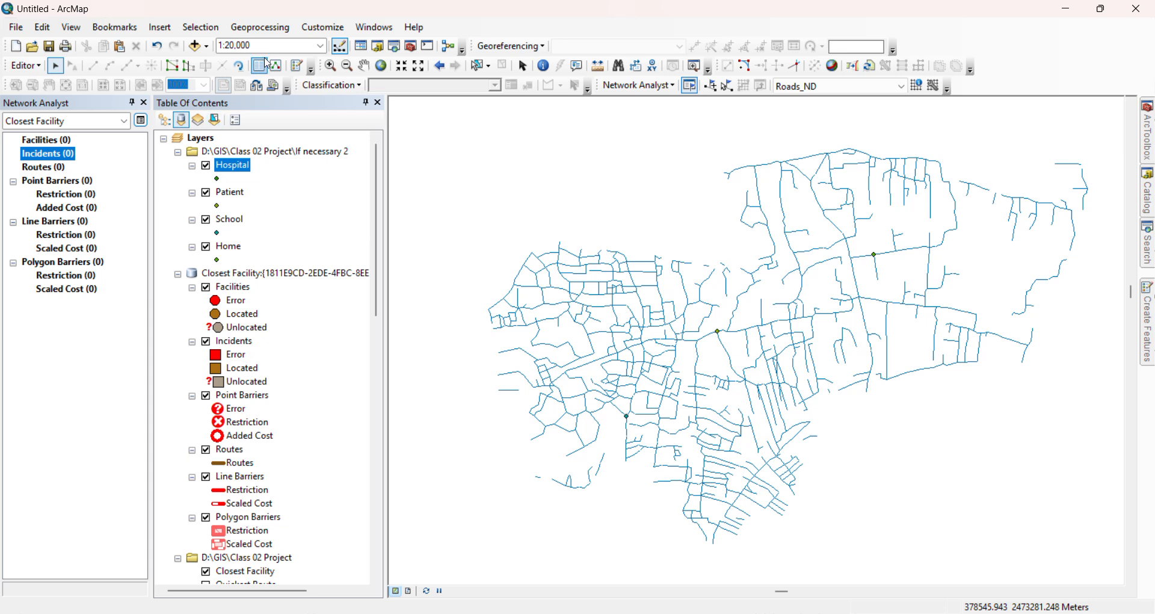
click(299, 67)
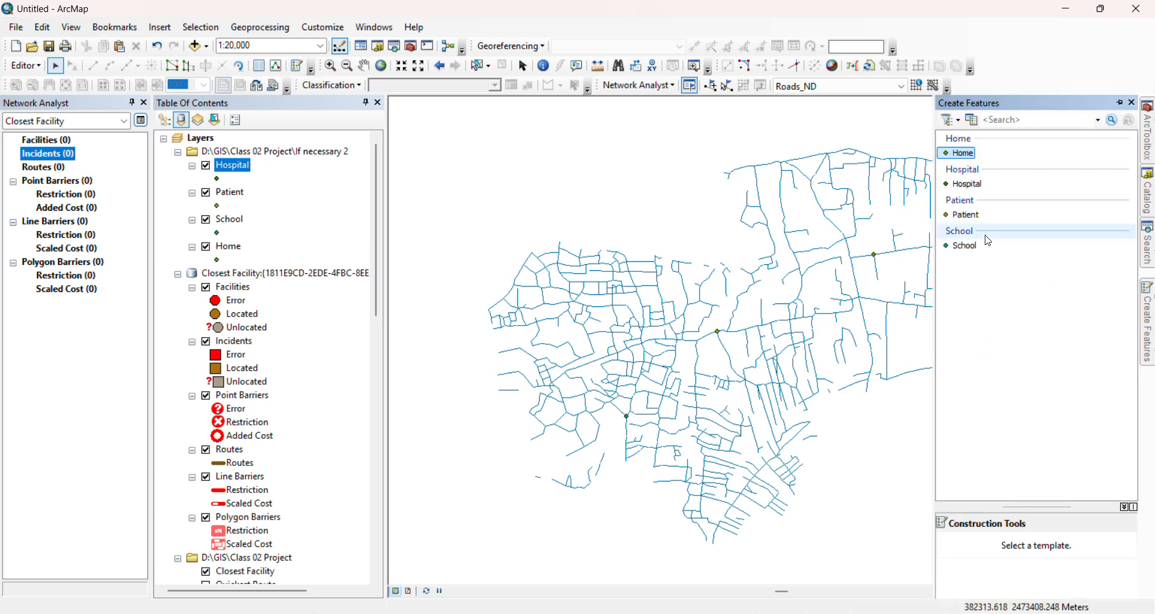
Place six Hospital points on roads spread across the western, northern, eastern and southern parts of the network
click(965, 183)
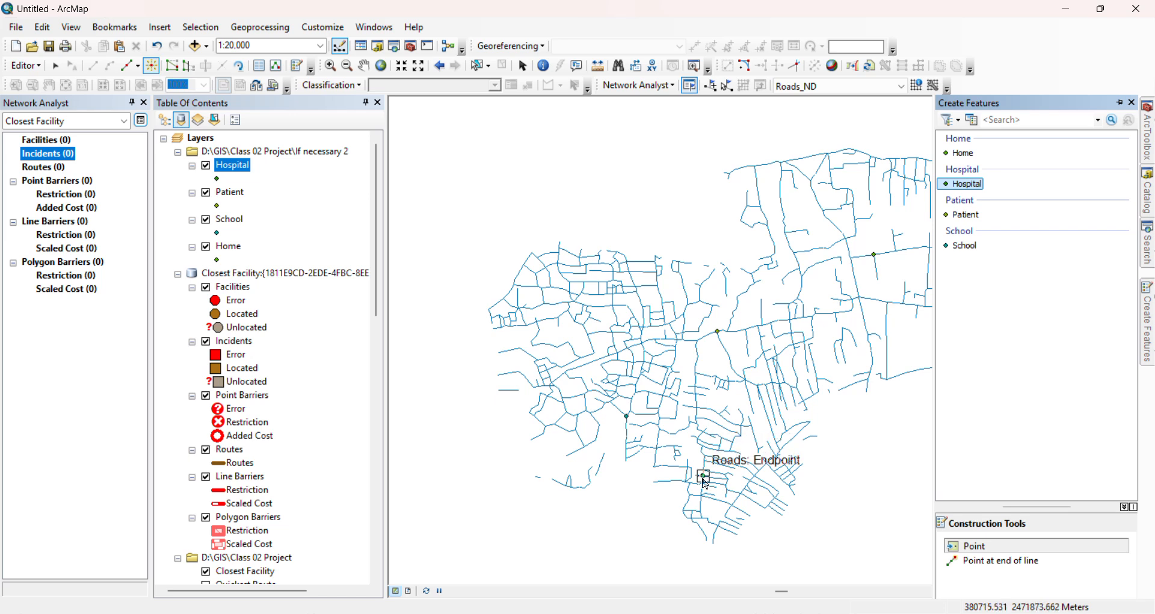
click(705, 483)
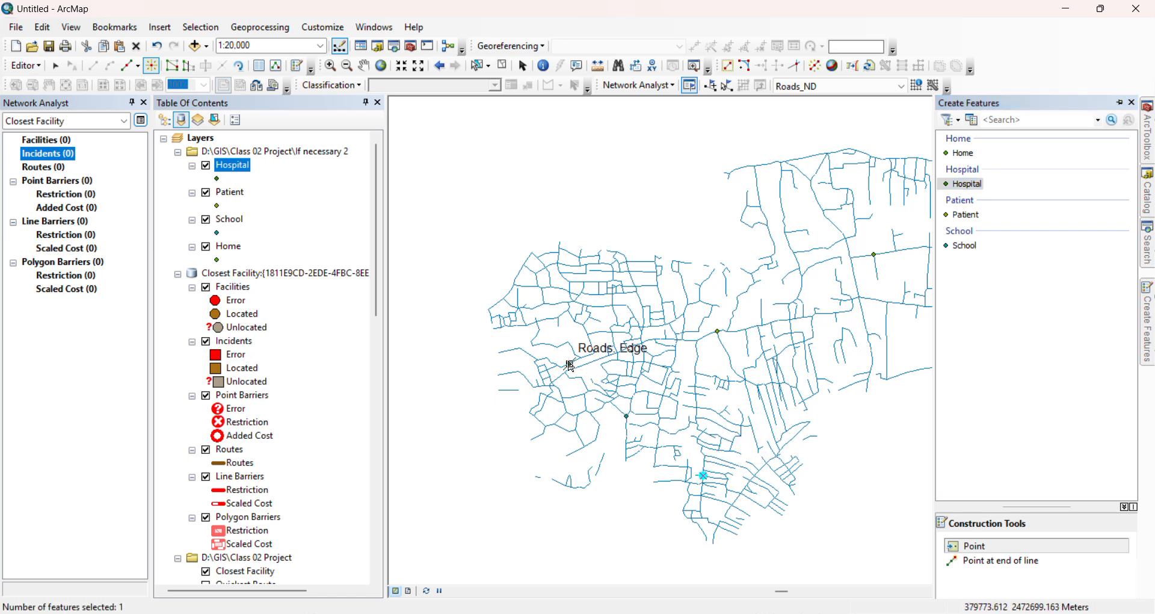
click(557, 263)
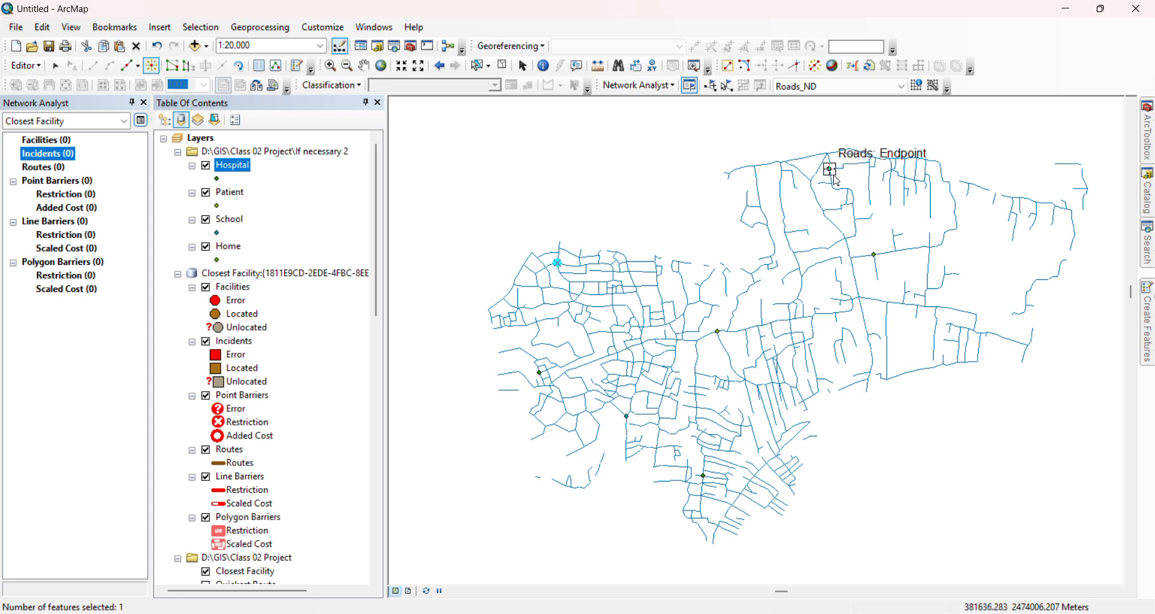
click(831, 171)
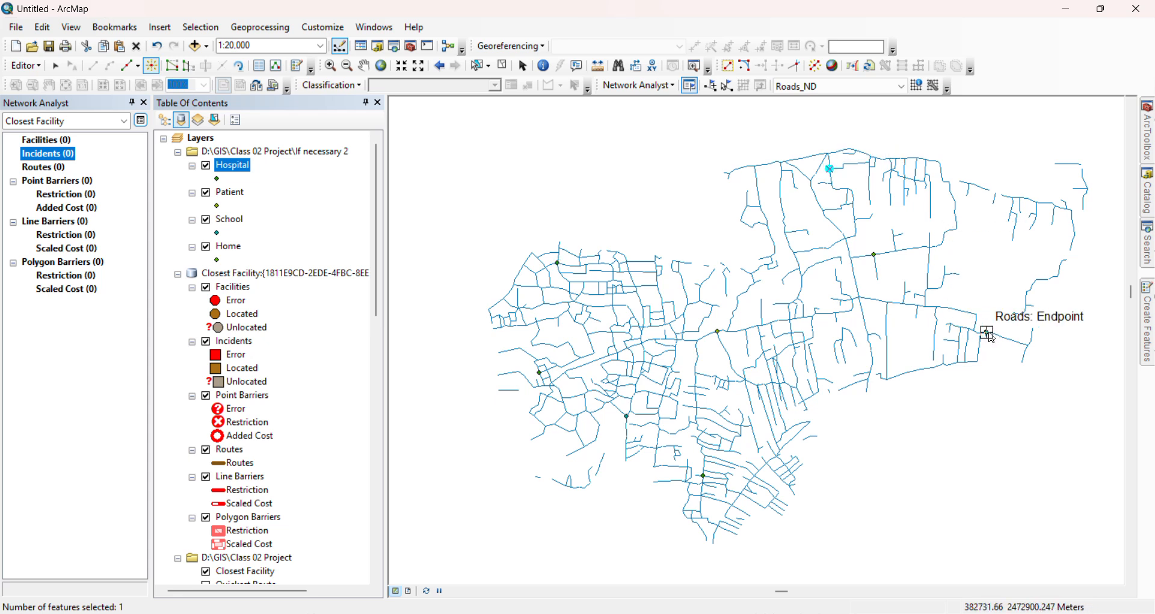
click(990, 335)
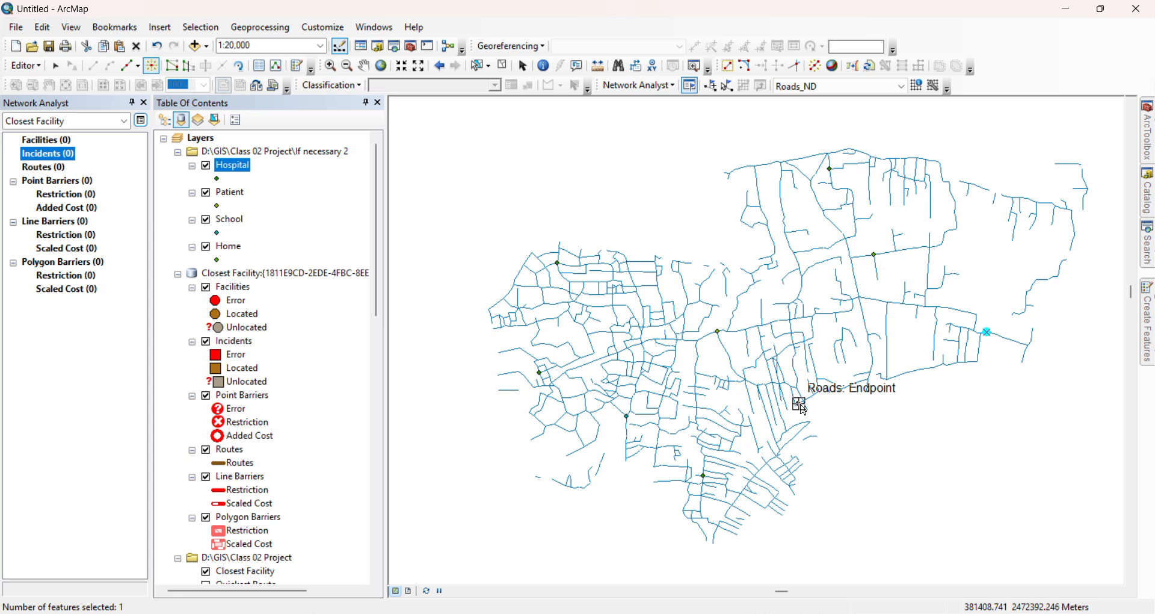
click(806, 409)
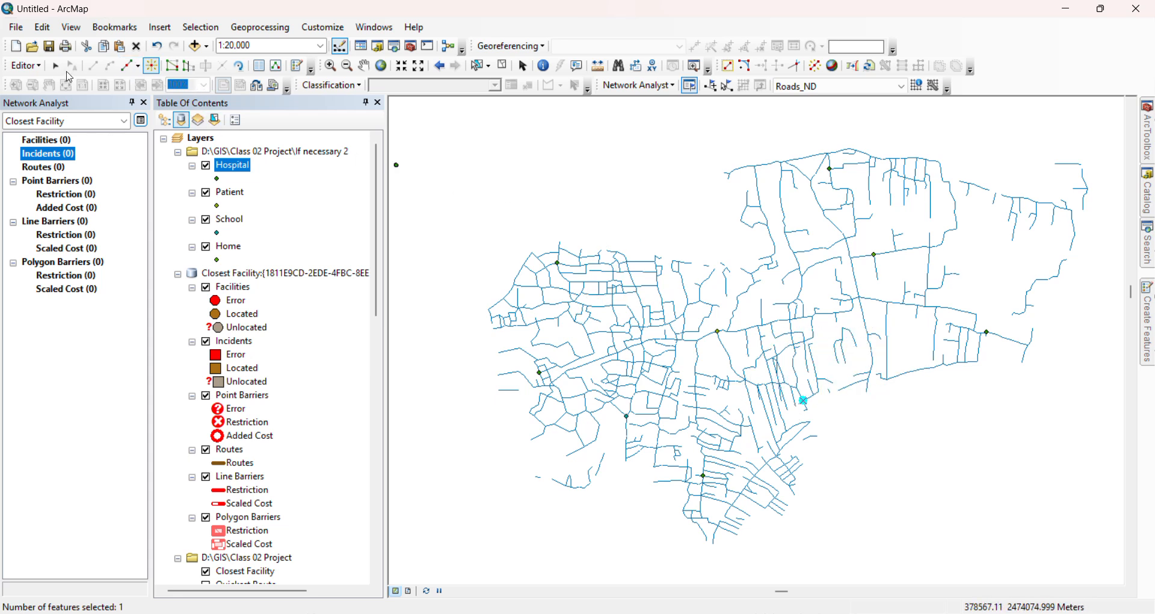
Save the new Hospital points and end the edit session
click(26, 65)
click(50, 124)
click(26, 65)
click(39, 103)
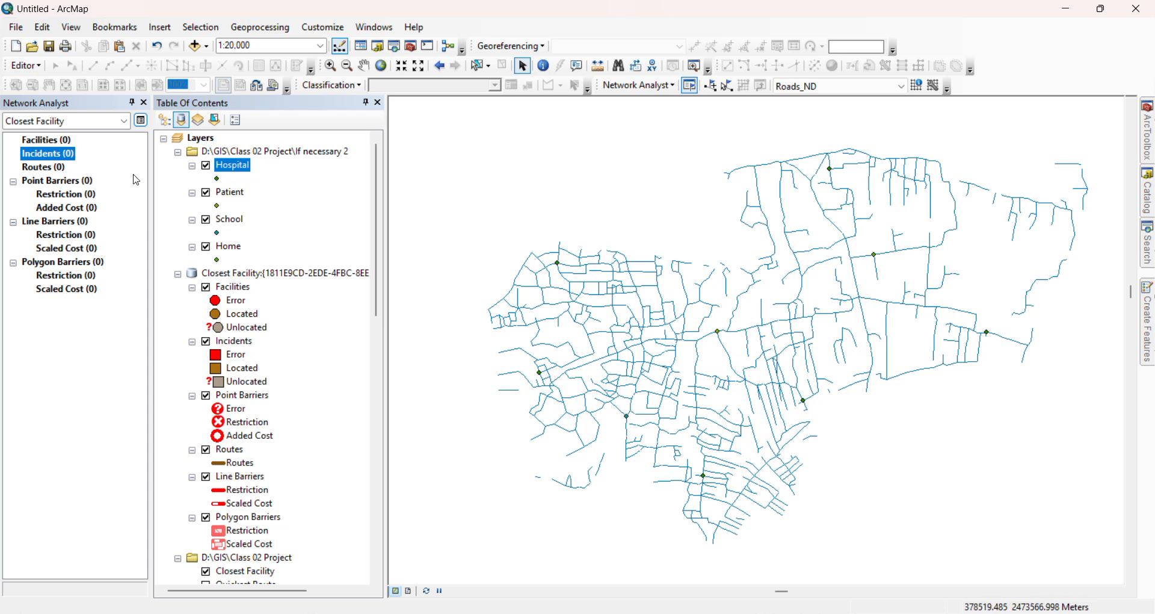
Load the Patient layer's location into the Incidents class of the Closest Facility analysis
right_click(66, 159)
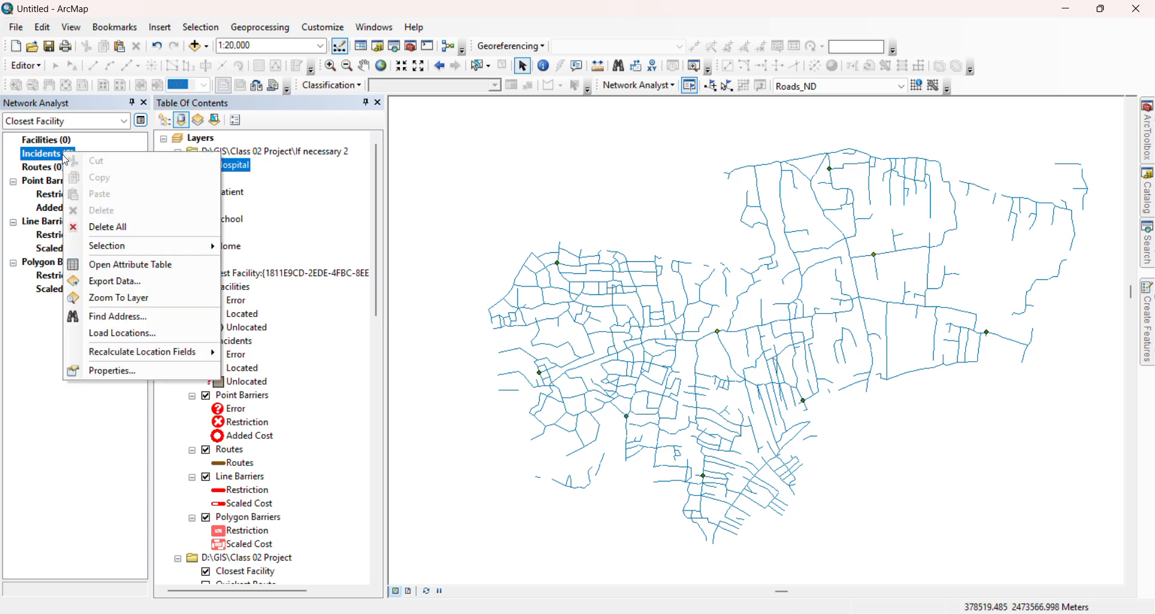
click(94, 334)
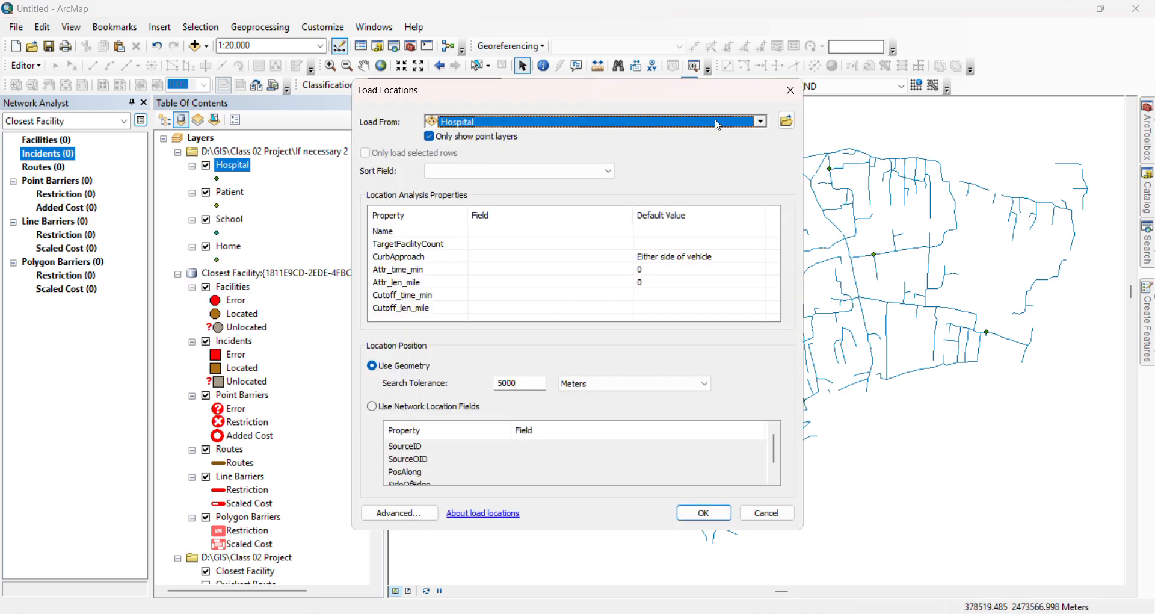
click(745, 126)
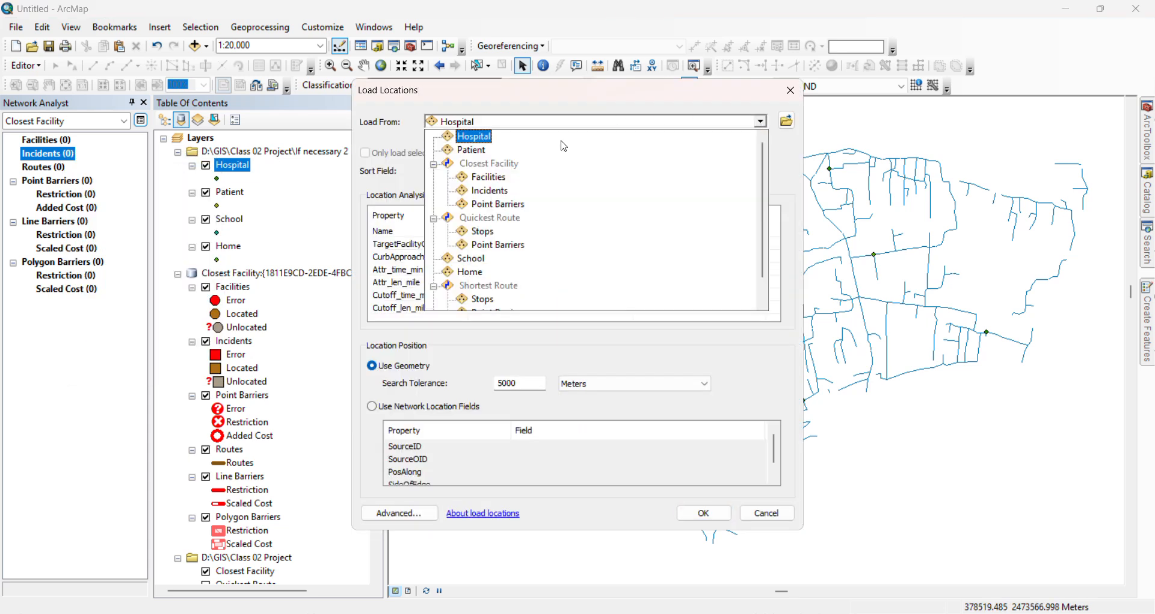
click(475, 151)
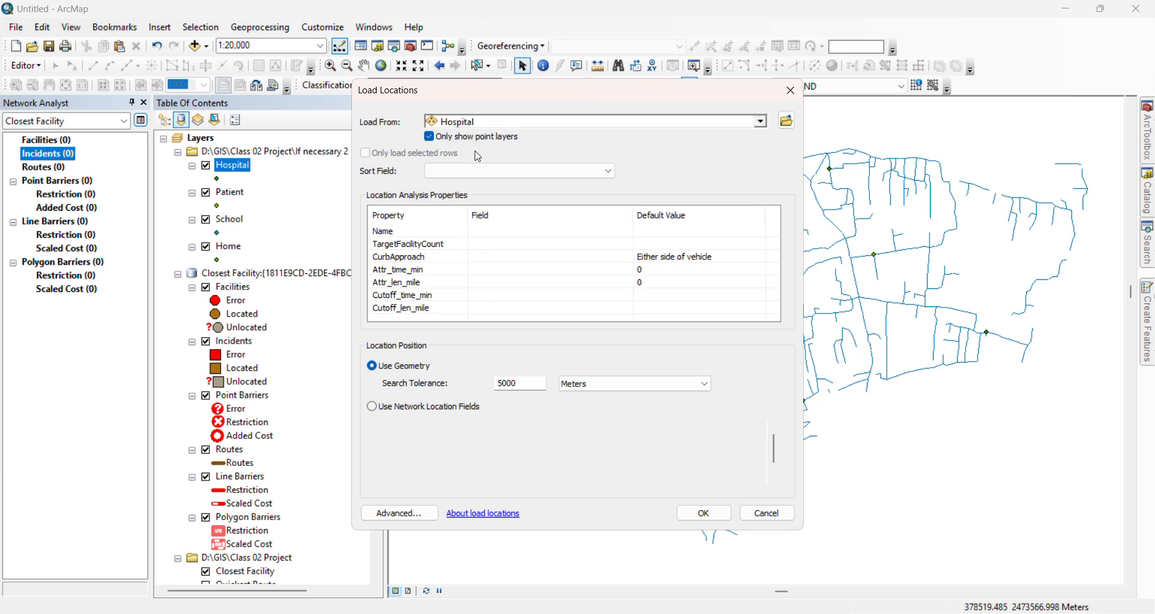
click(705, 515)
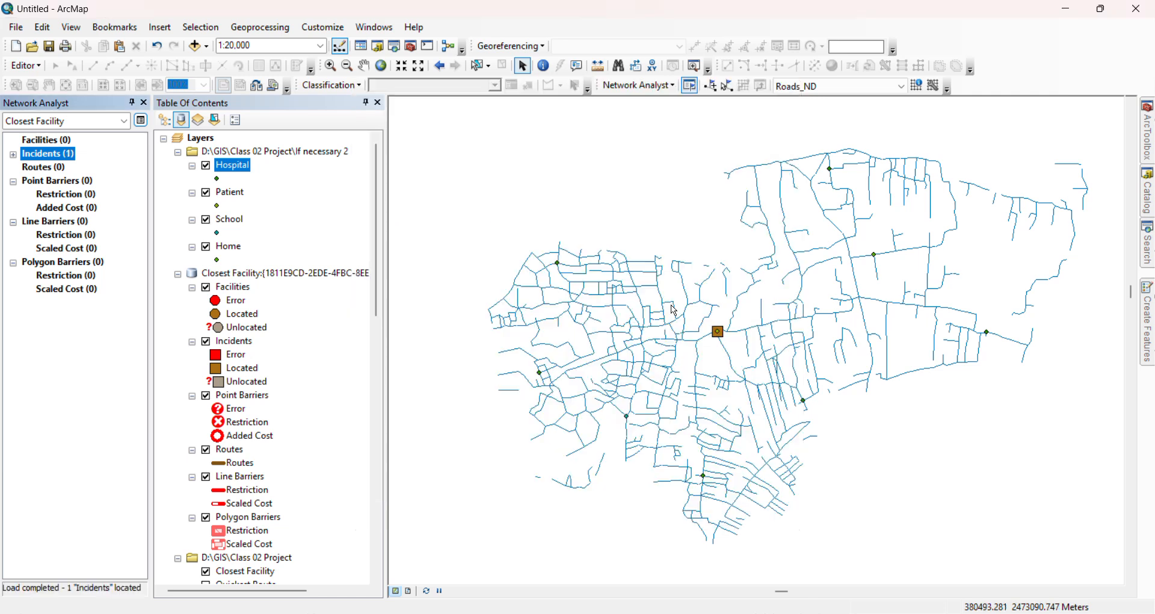
Load the Hospital layer's points into the Facilities class of the Closest Facility analysis
right_click(50, 143)
click(126, 326)
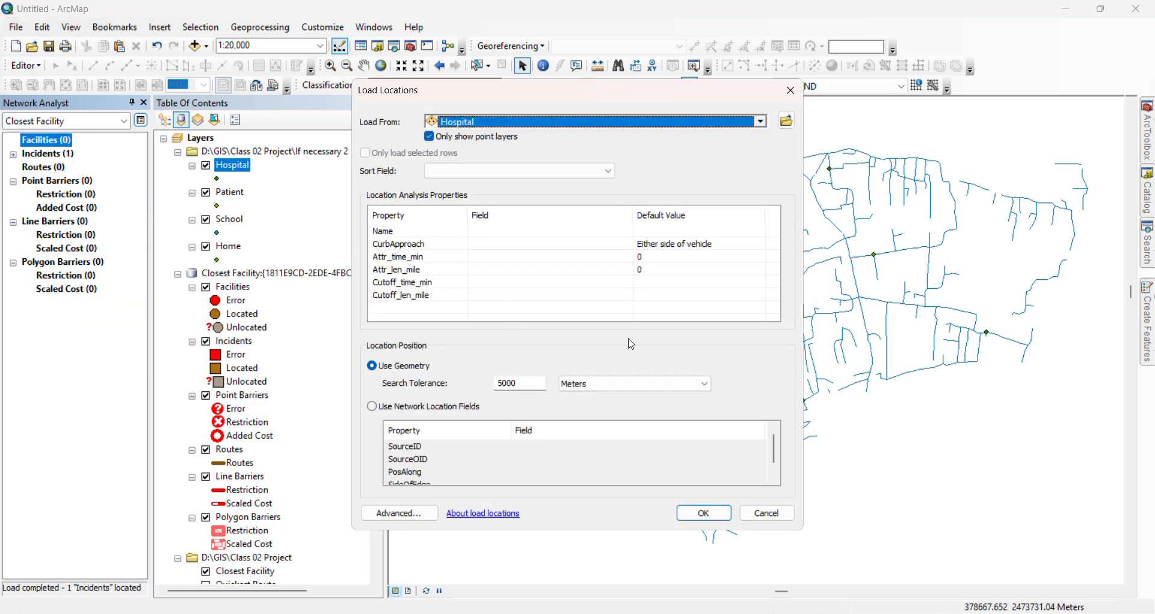
click(703, 513)
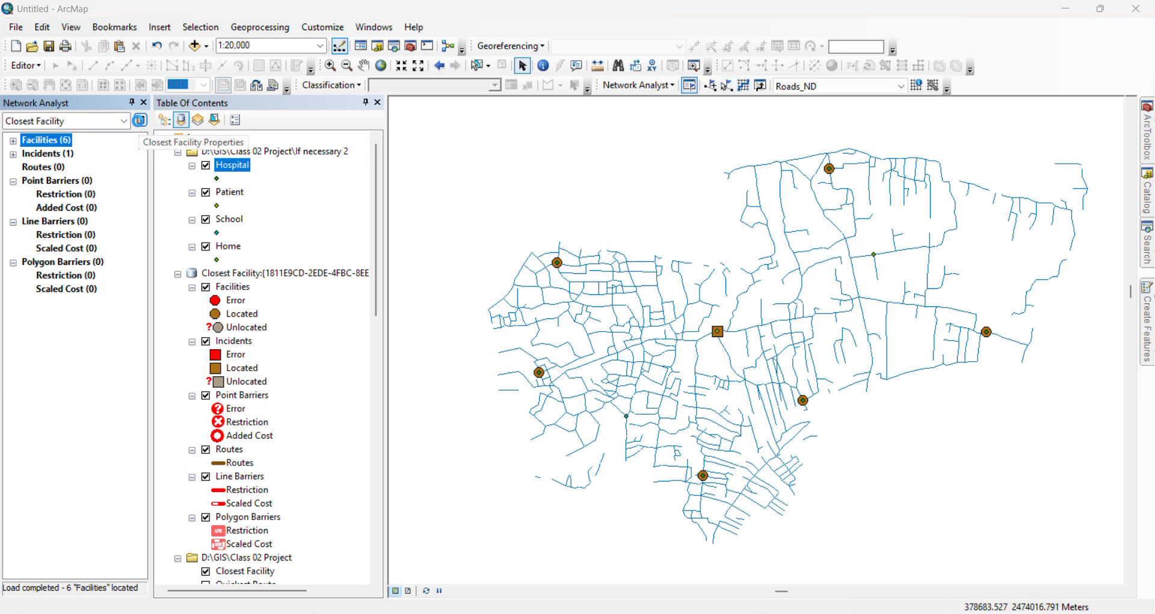
Set the Closest Facility analysis impedance to len_mile (Miles) and solve for the route
click(142, 122)
click(385, 177)
click(385, 189)
click(508, 107)
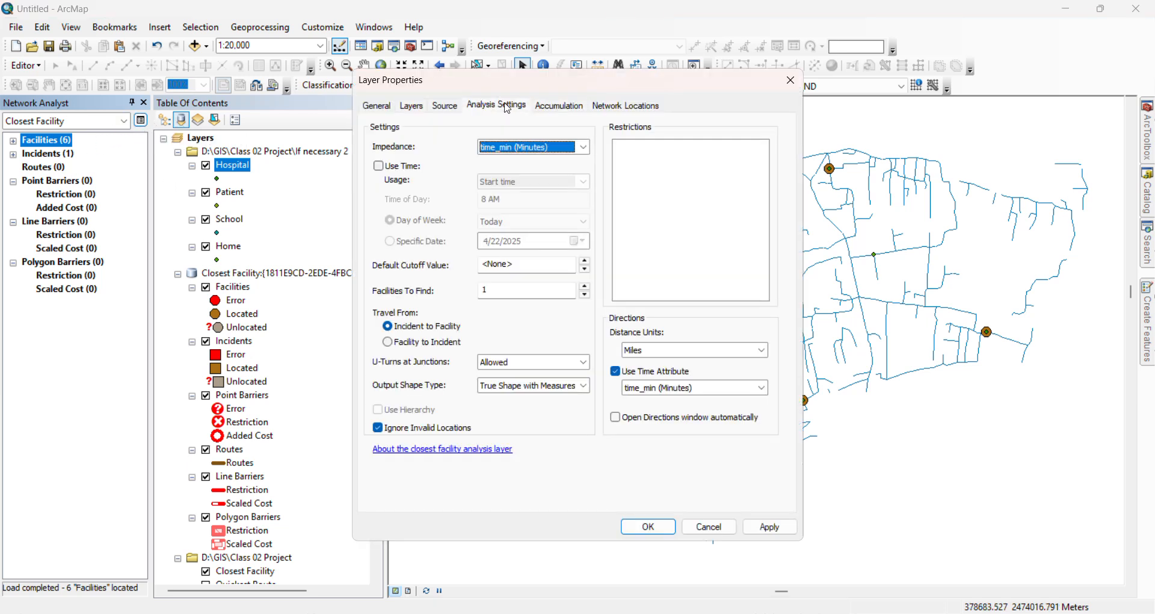
click(576, 150)
click(583, 150)
click(584, 151)
click(563, 164)
click(753, 528)
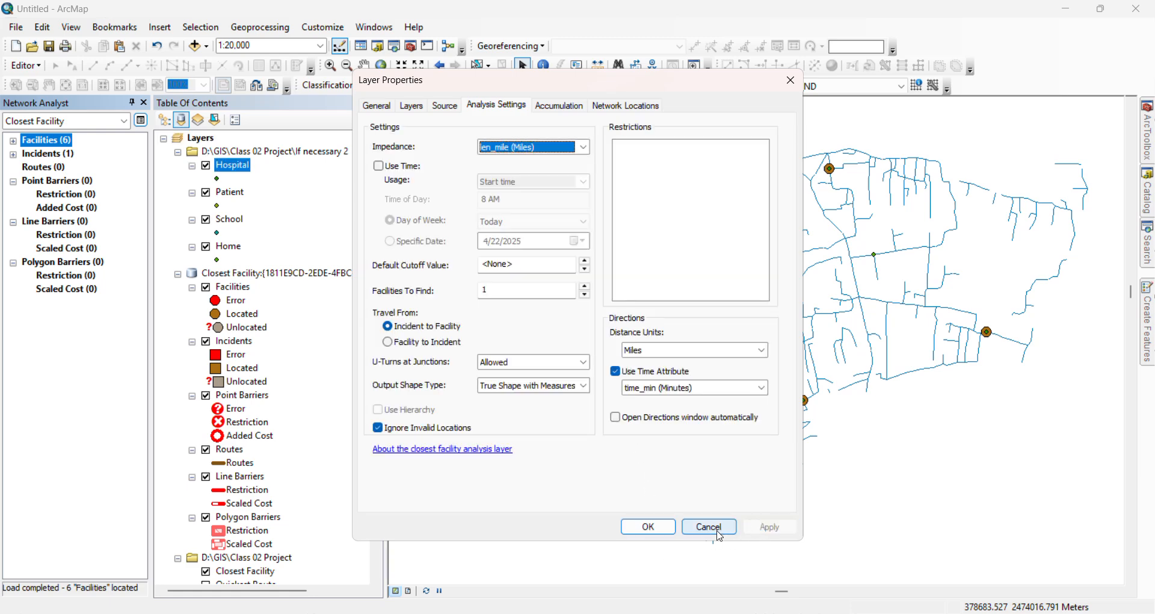
click(649, 527)
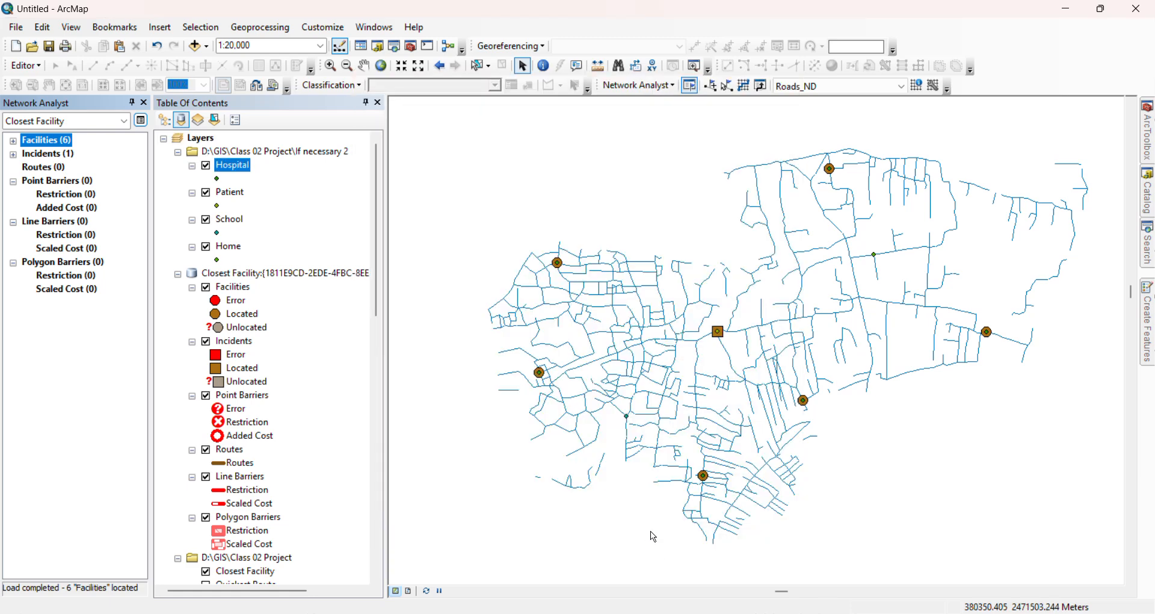
click(745, 86)
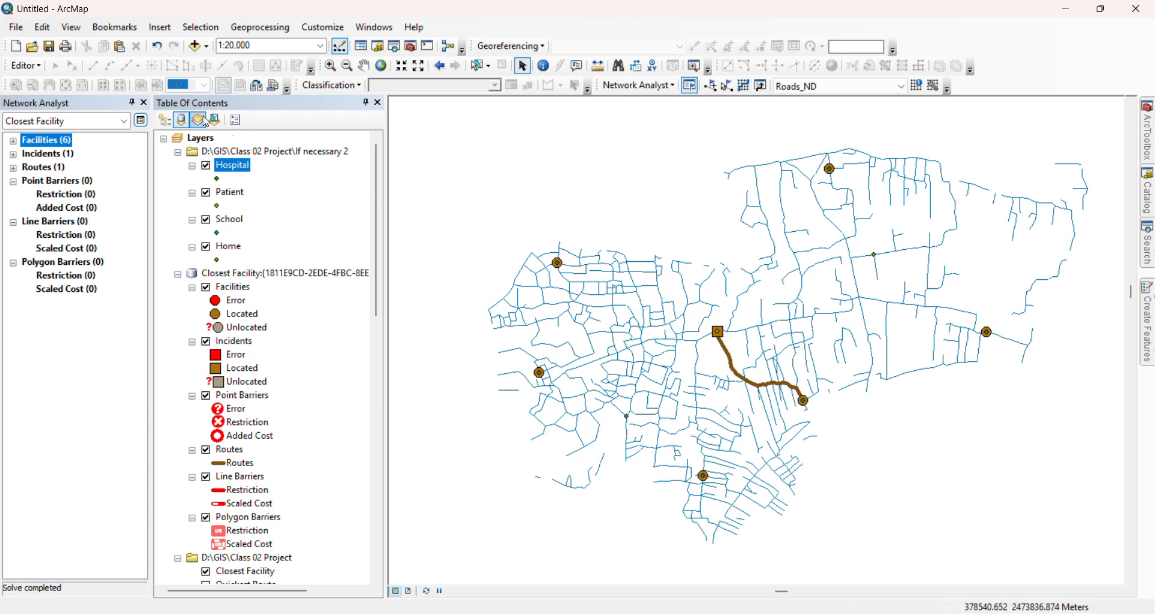
Set the Closest Facility analysis impedance to time_min (Minutes) and solve for the quickest route to a hospital
click(140, 120)
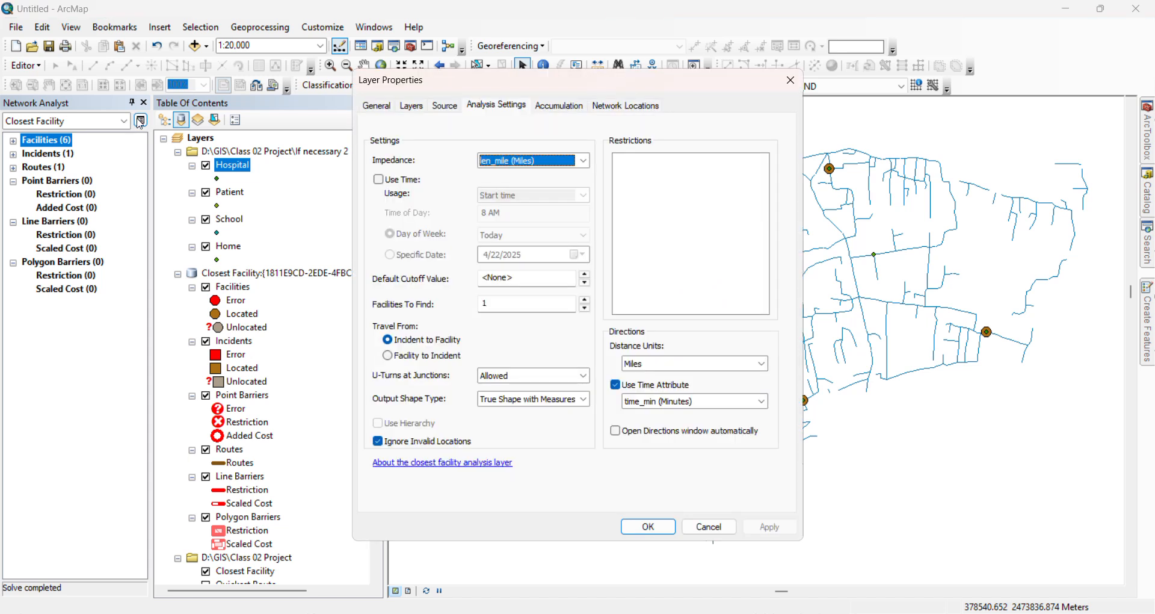
click(582, 161)
click(556, 180)
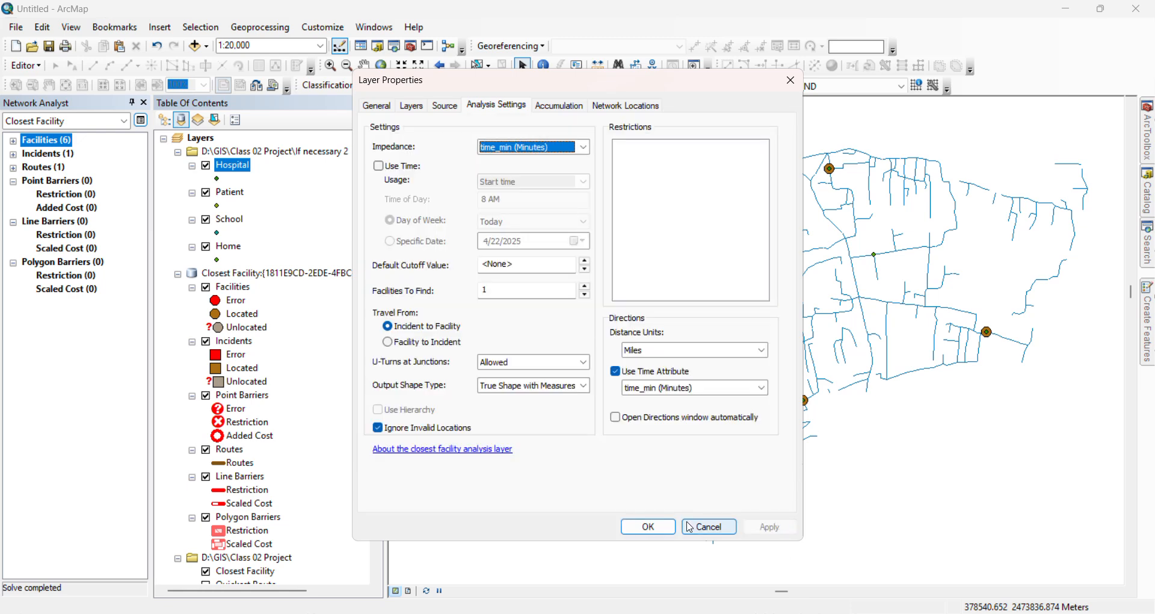
click(648, 527)
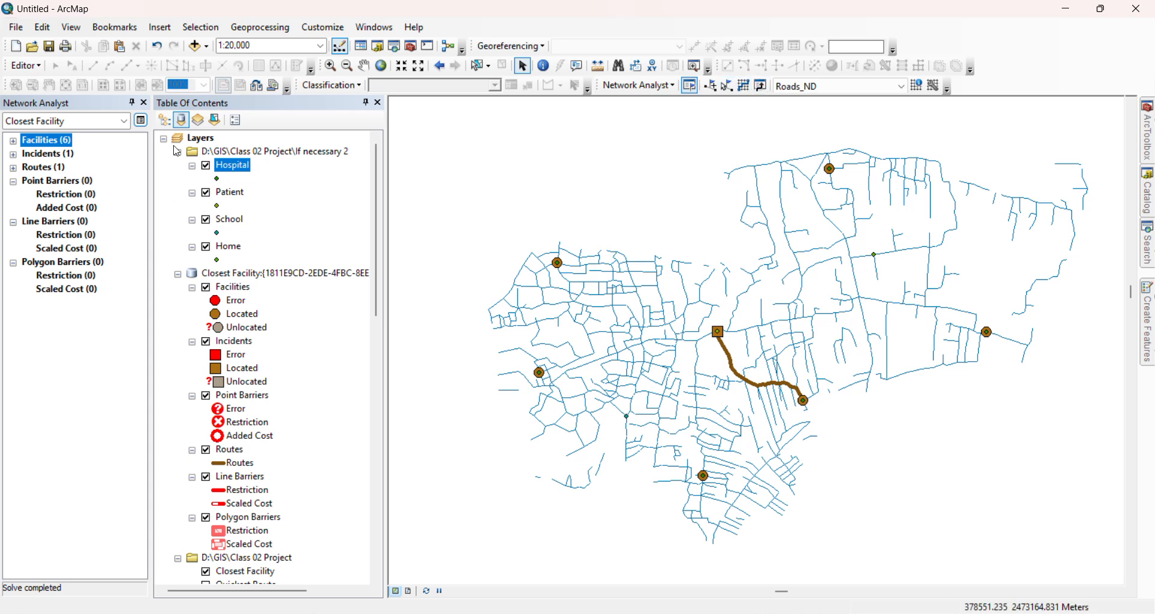
scroll(276, 356, down, 1)
scroll(276, 356, up, 1)
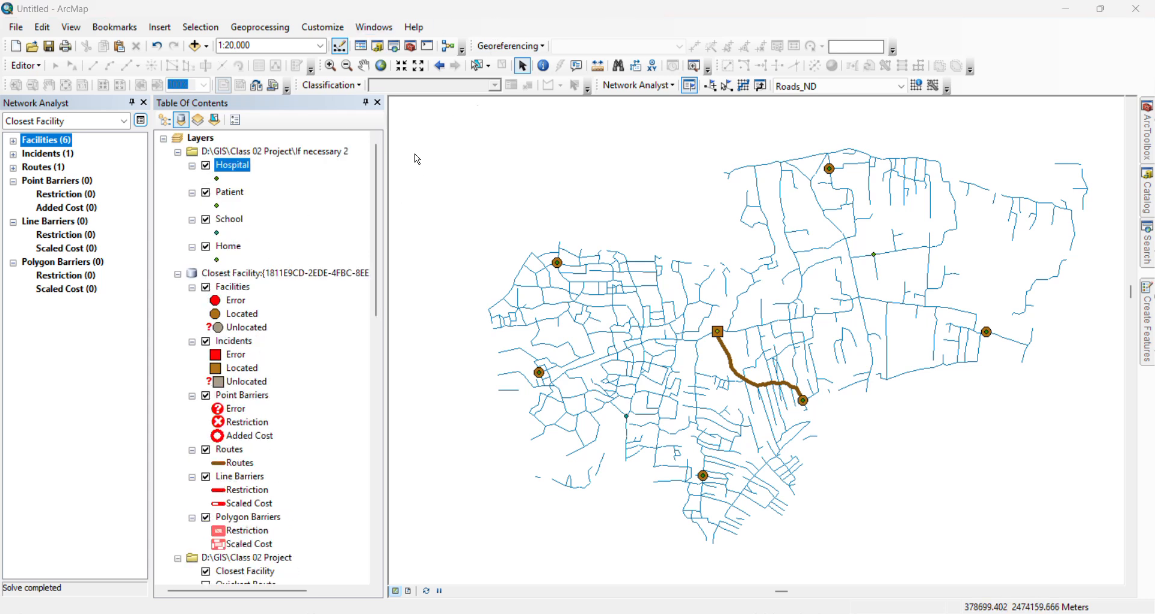
click(748, 89)
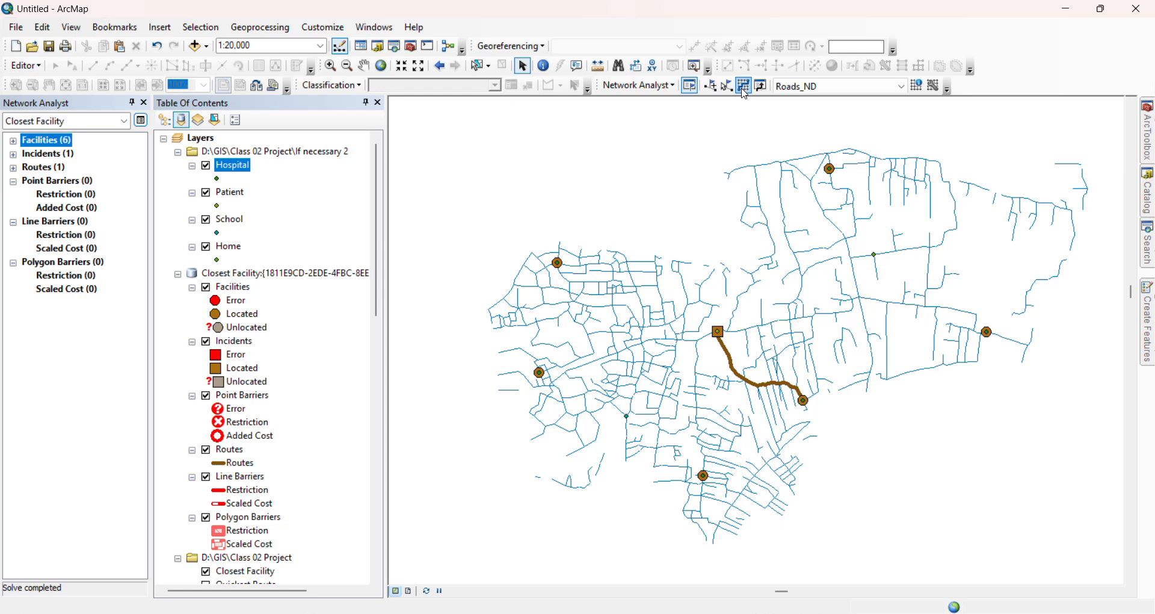
Review the layer list, including the Closest Facility sublayers and the two earlier Route analyses
scroll(304, 450, down, 4)
scroll(277, 443, down, 1)
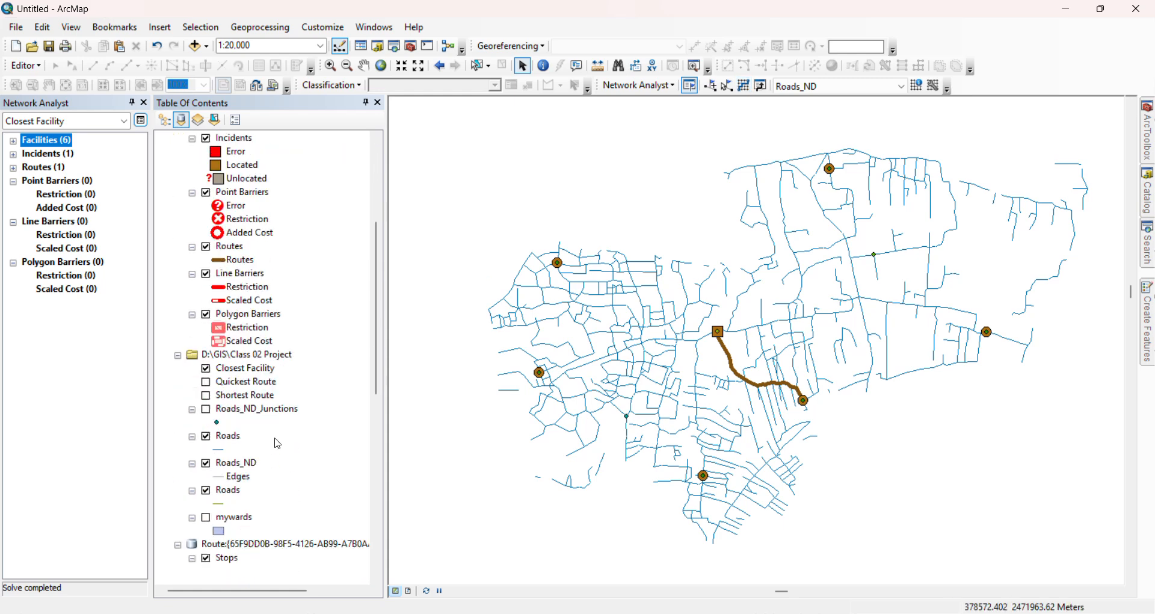
scroll(278, 443, down, 5)
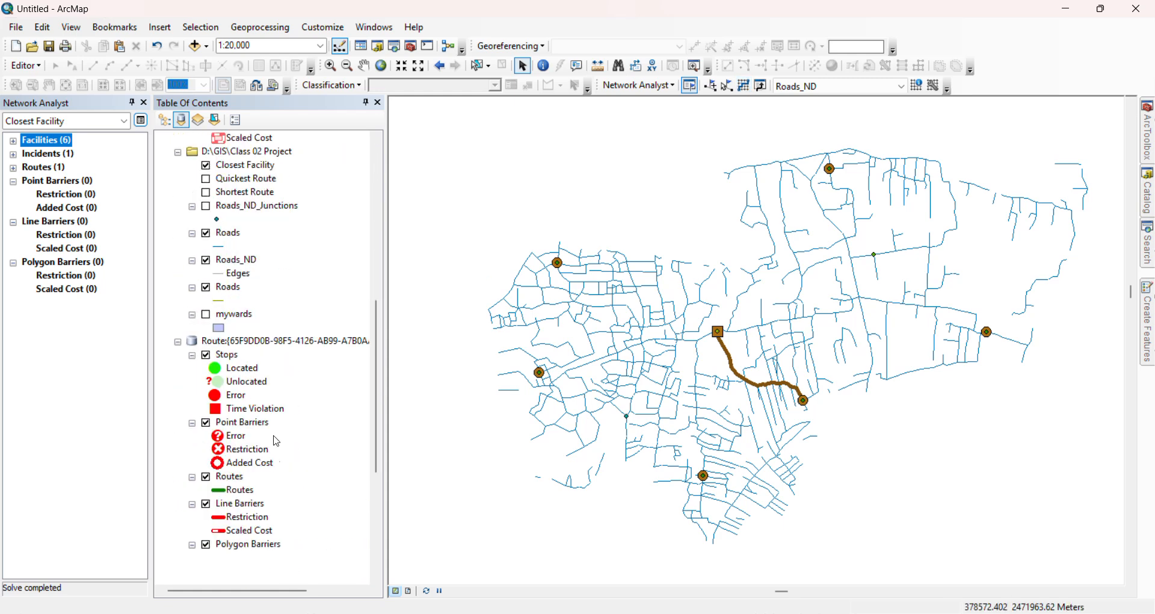
scroll(276, 441, down, 6)
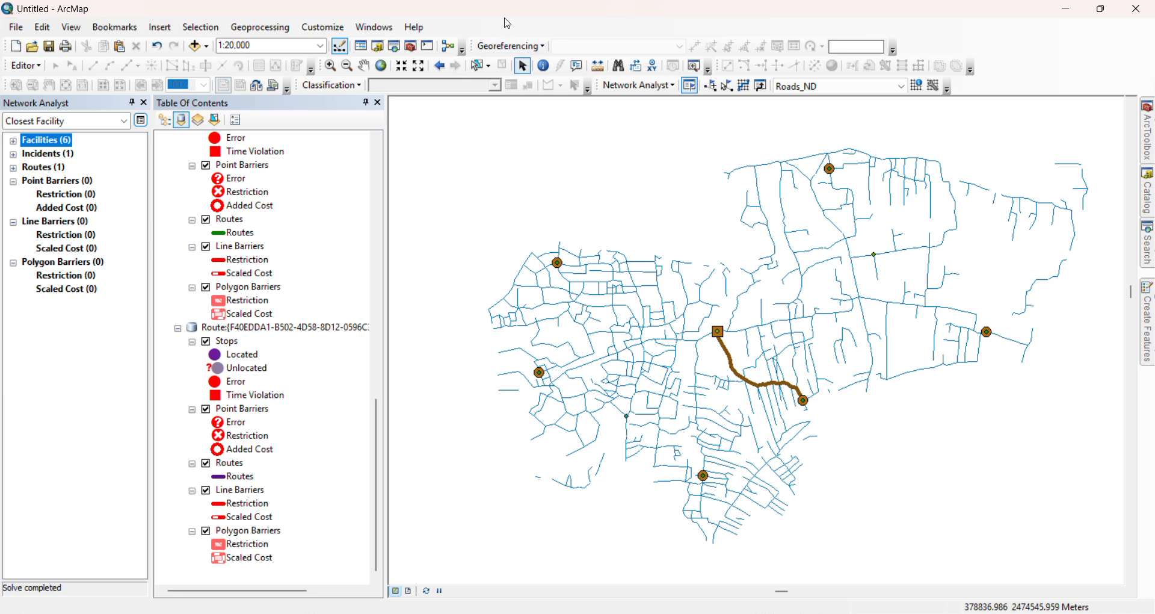
scroll(275, 303, up, 15)
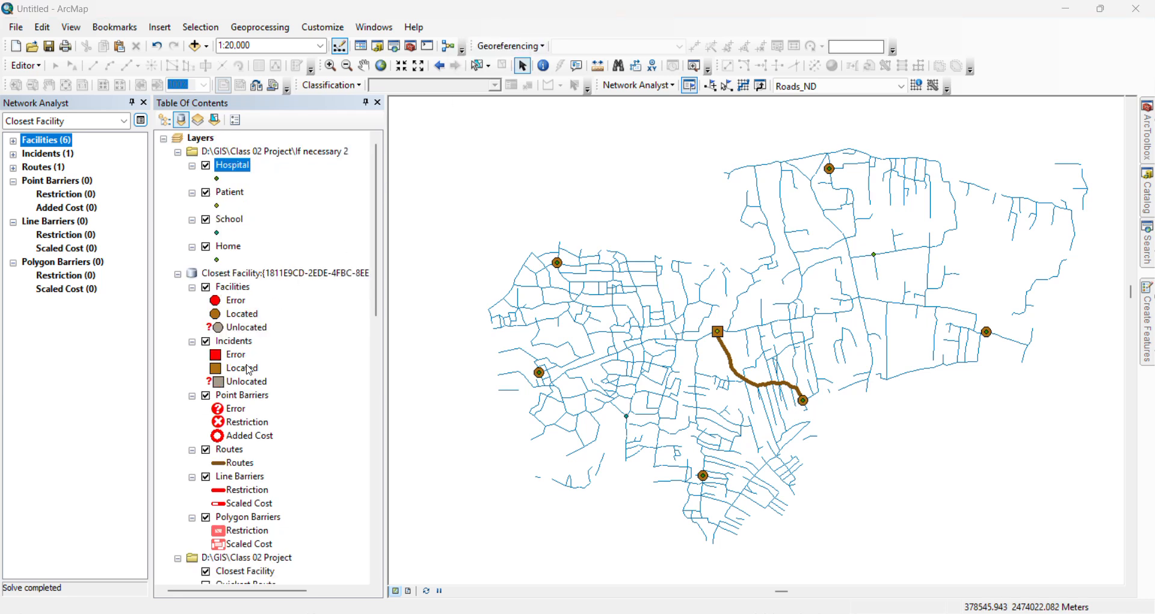
scroll(258, 371, down, 1)
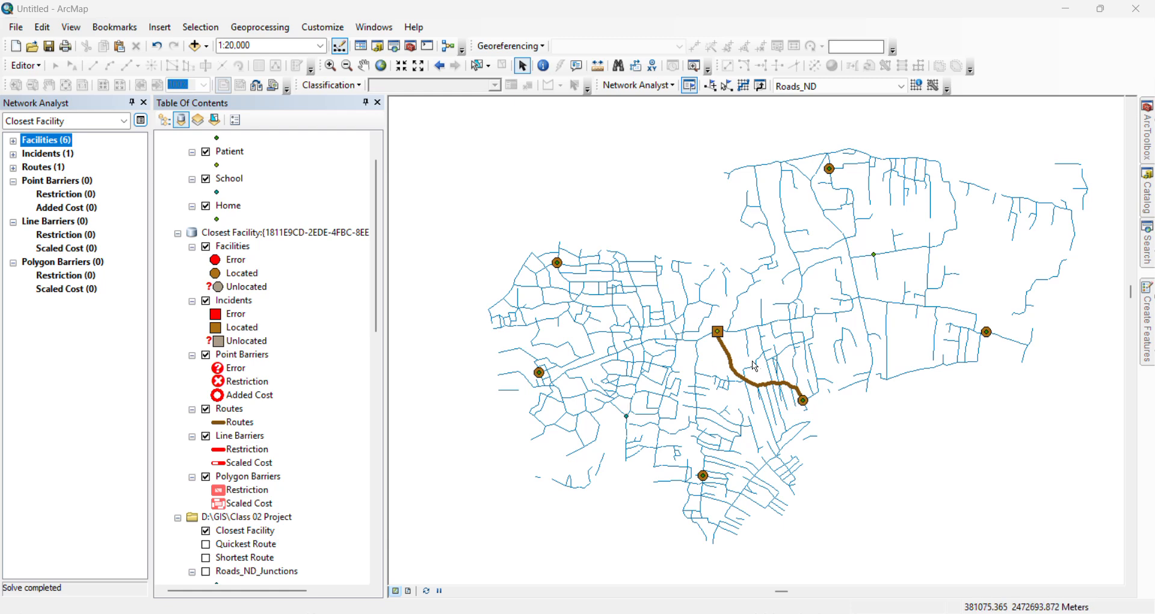
scroll(770, 378, up, 1)
scroll(801, 372, down, 1)
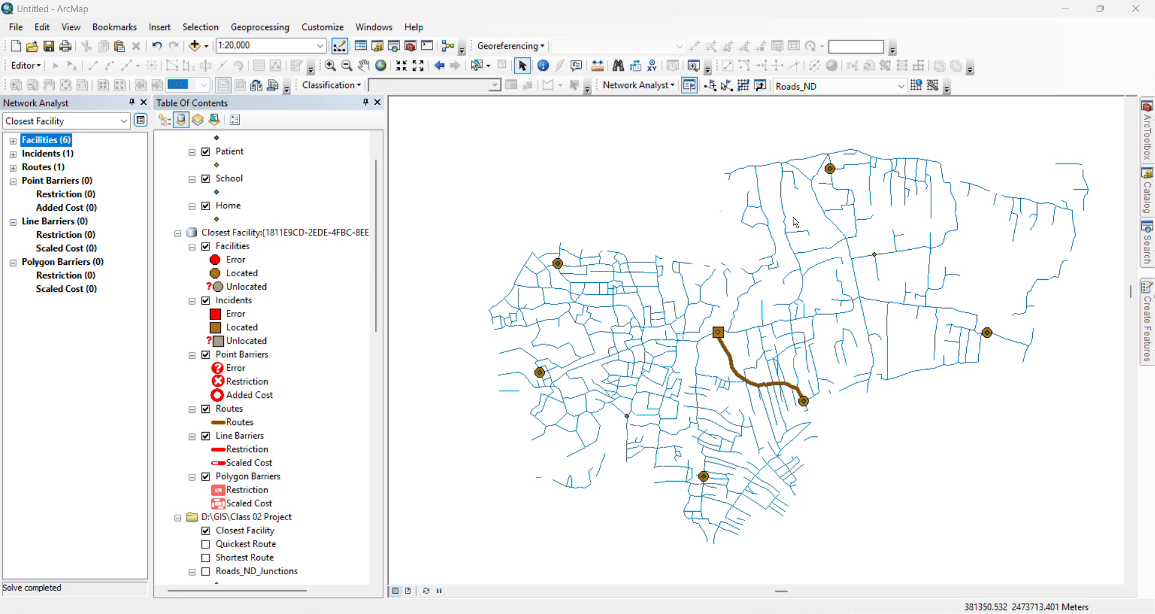
Examine the directions for the patient-to-hospital route, including the overall route map and each segment's distance and time, and close them
click(761, 86)
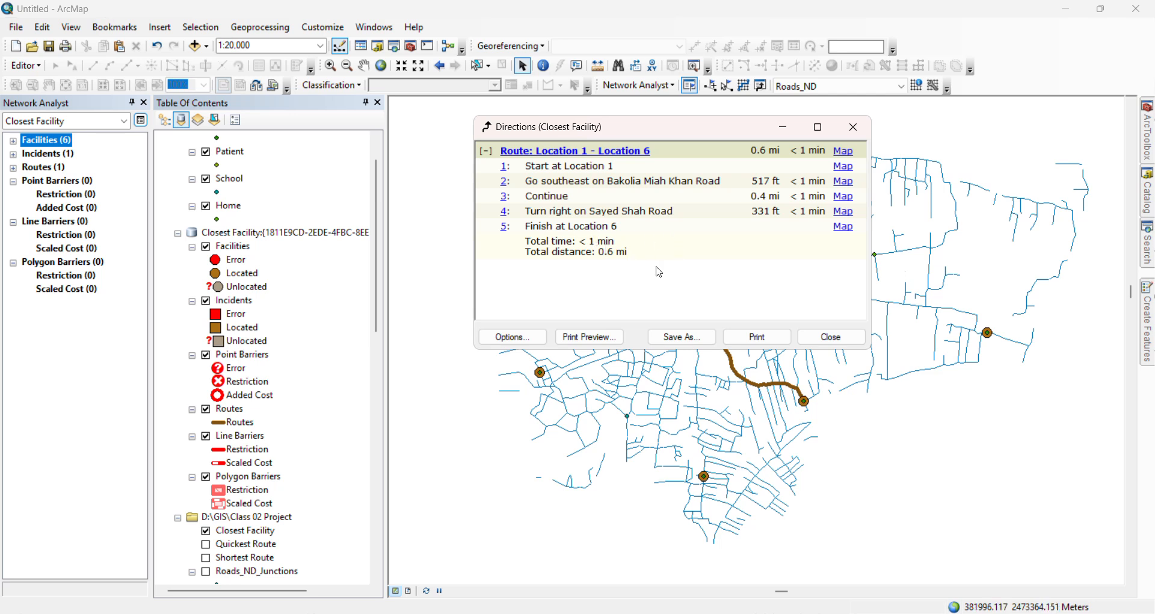
click(842, 338)
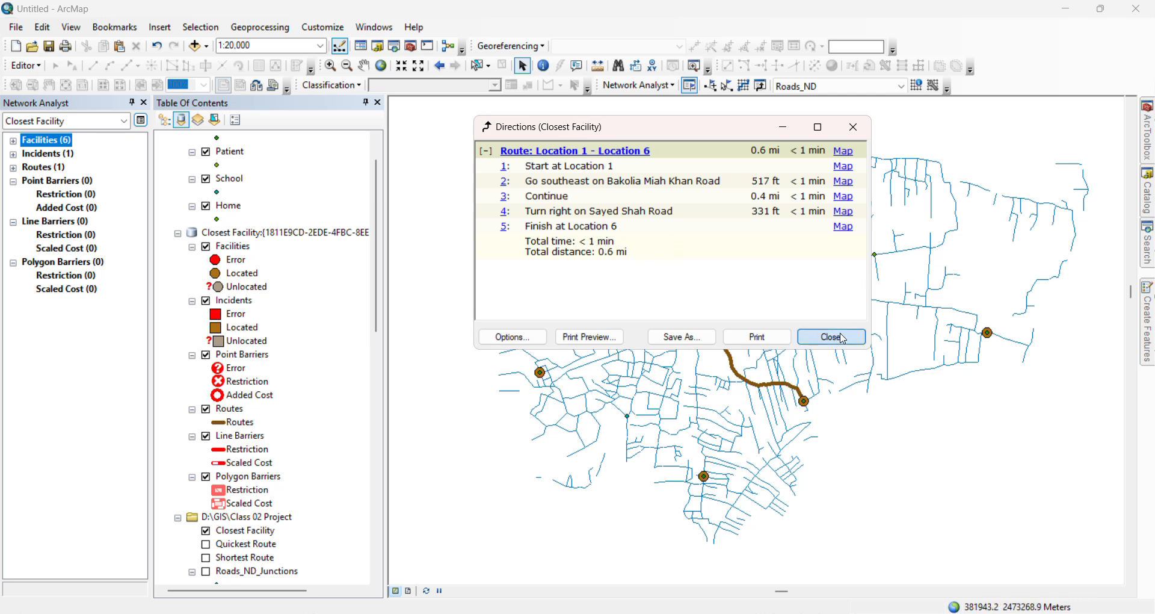
click(761, 85)
click(842, 151)
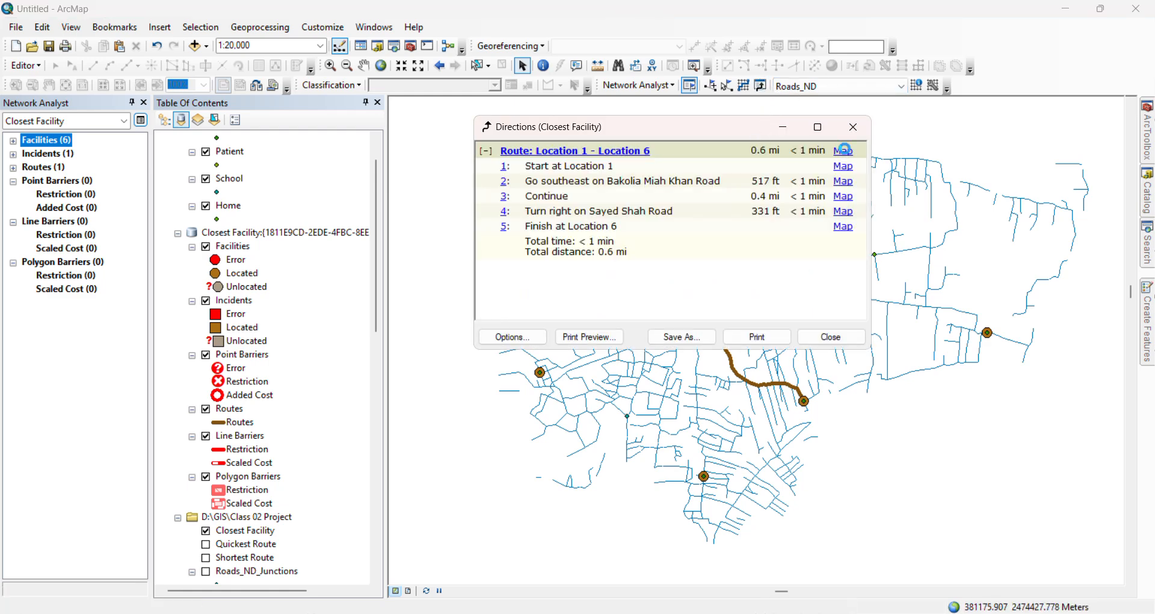
scroll(741, 236, down, 5)
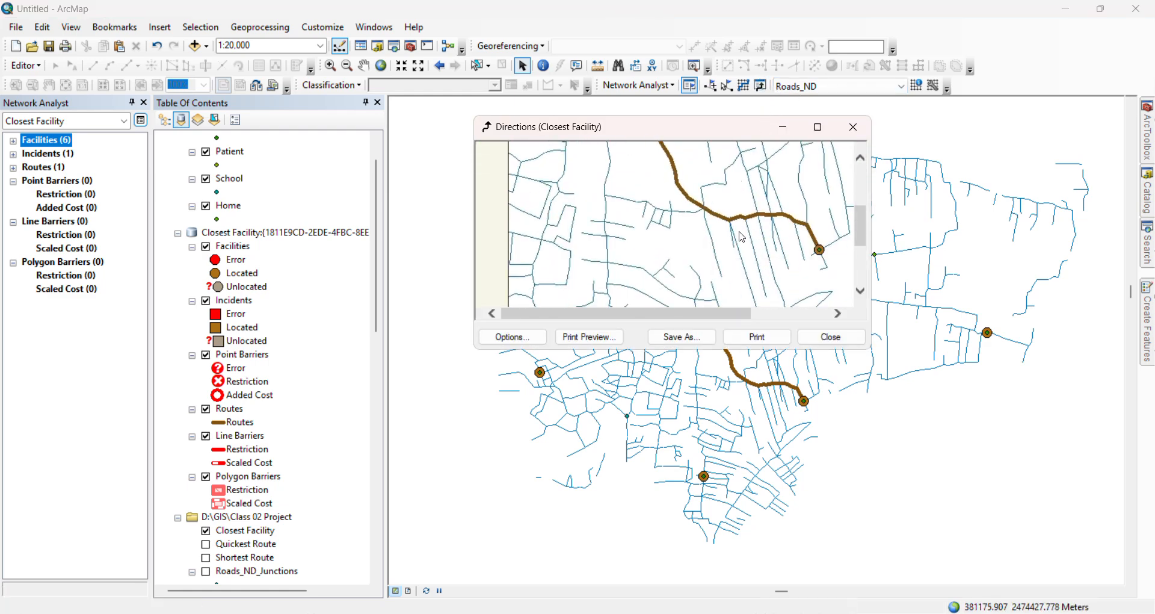
scroll(741, 237, down, 2)
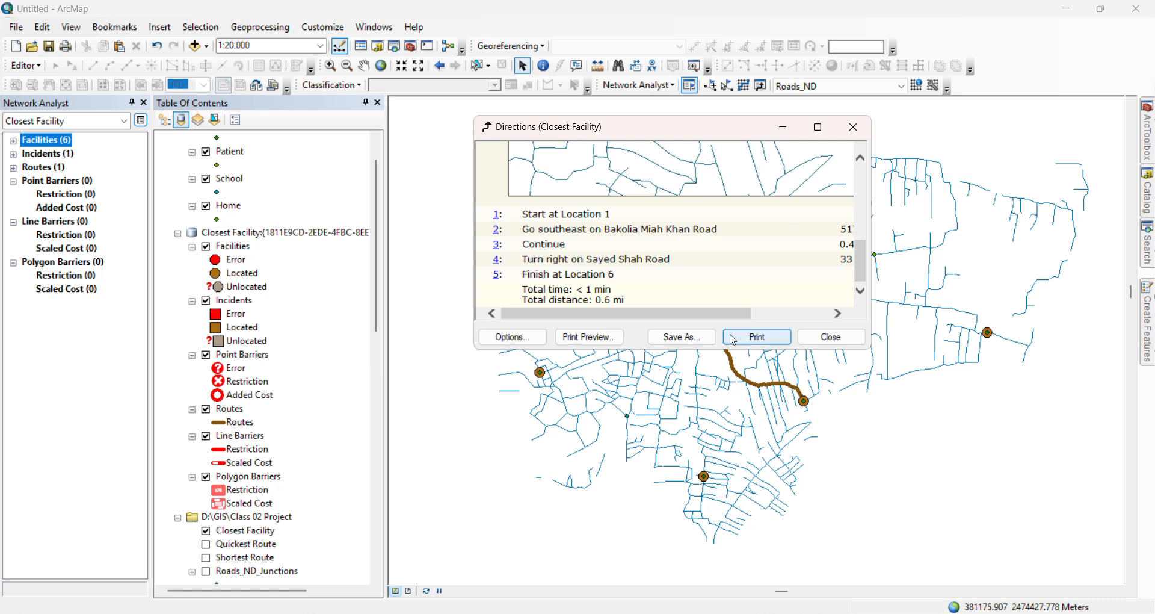
drag(719, 312, 790, 312)
click(838, 215)
scroll(719, 265, down, 3)
scroll(721, 271, down, 1)
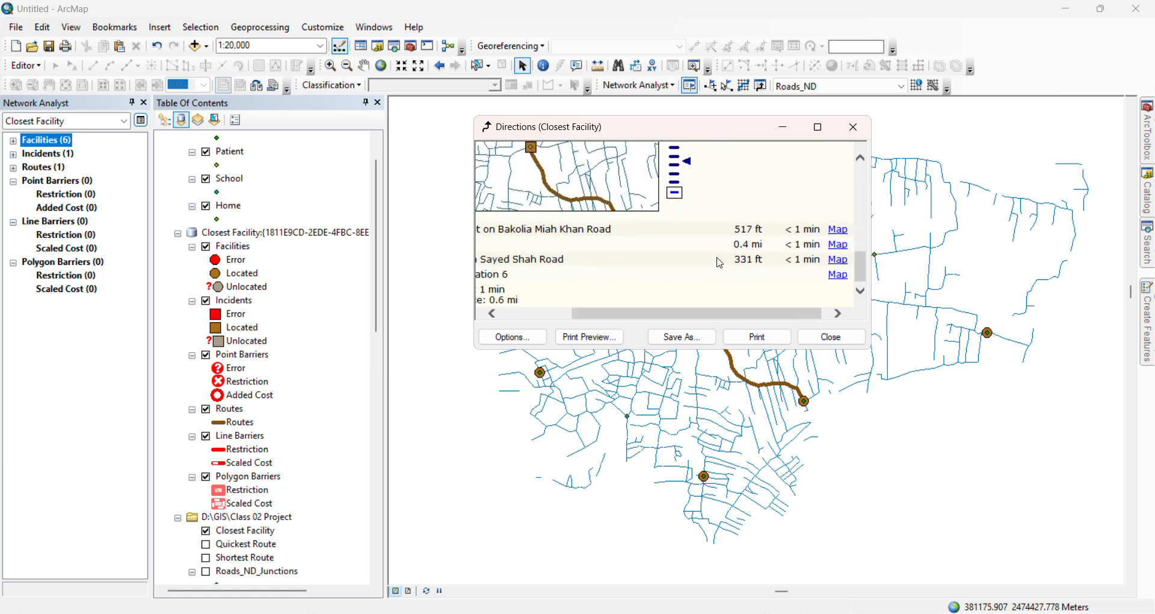
click(831, 337)
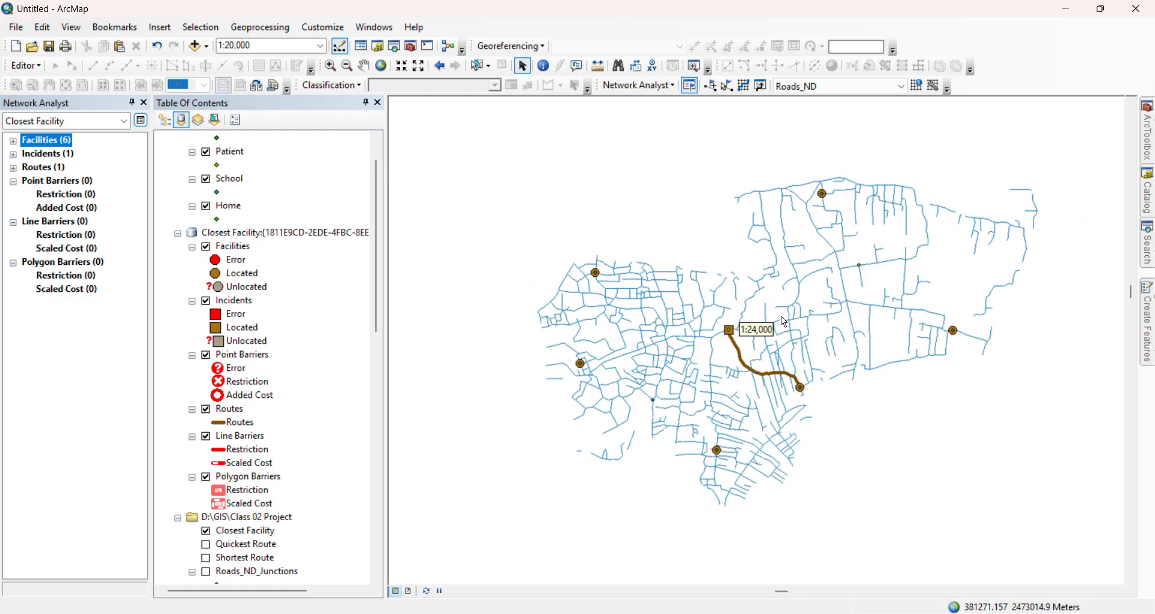
scroll(781, 318, down, 1)
scroll(784, 319, up, 1)
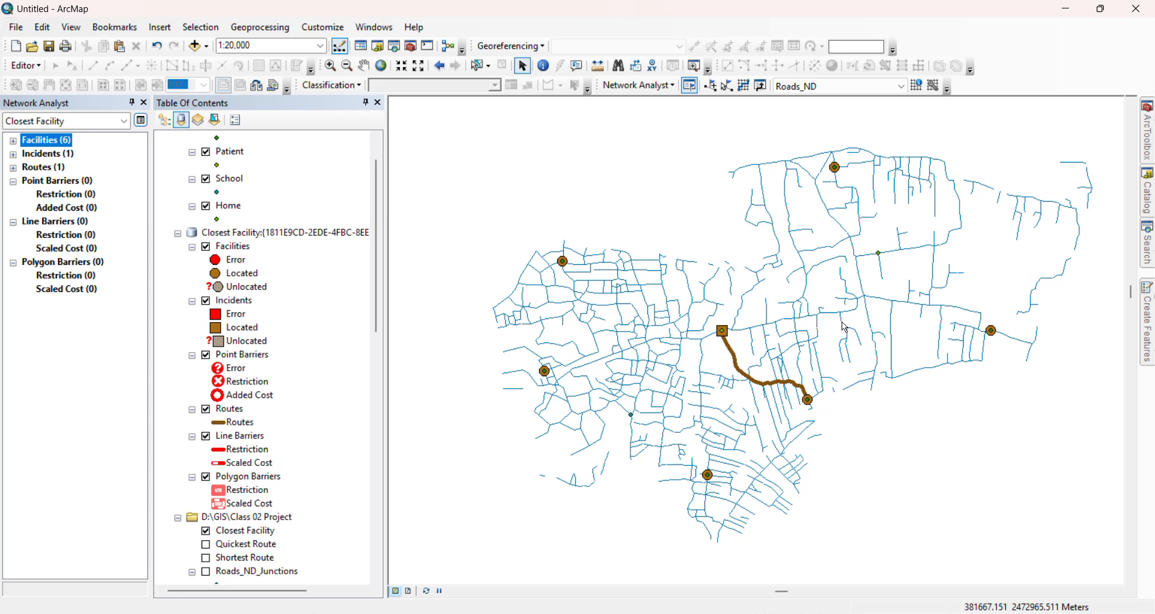
key(Right)
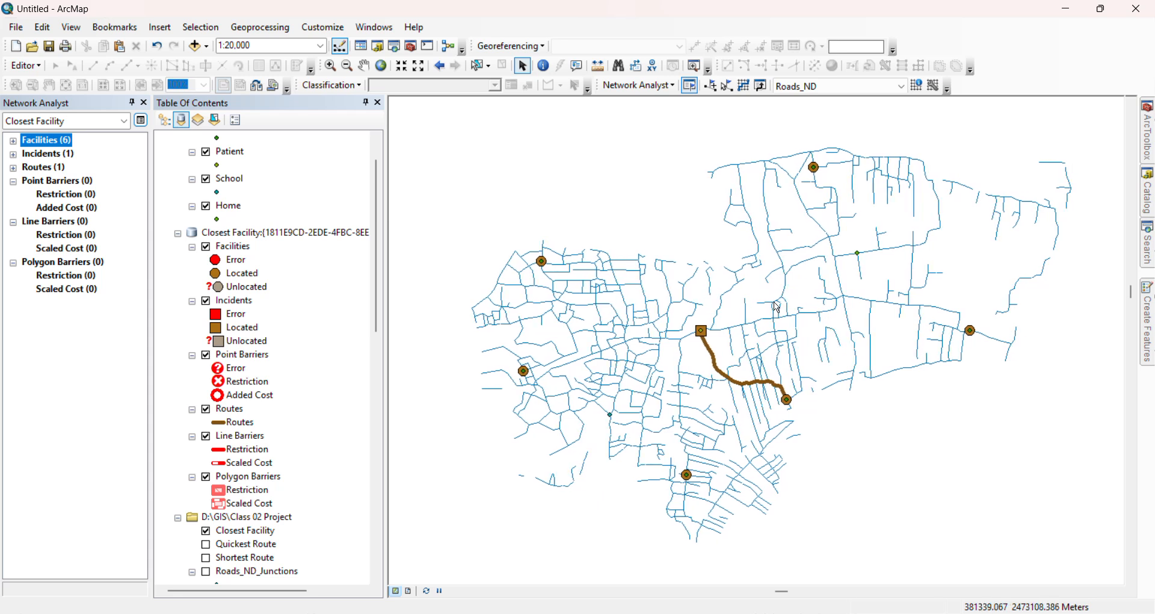